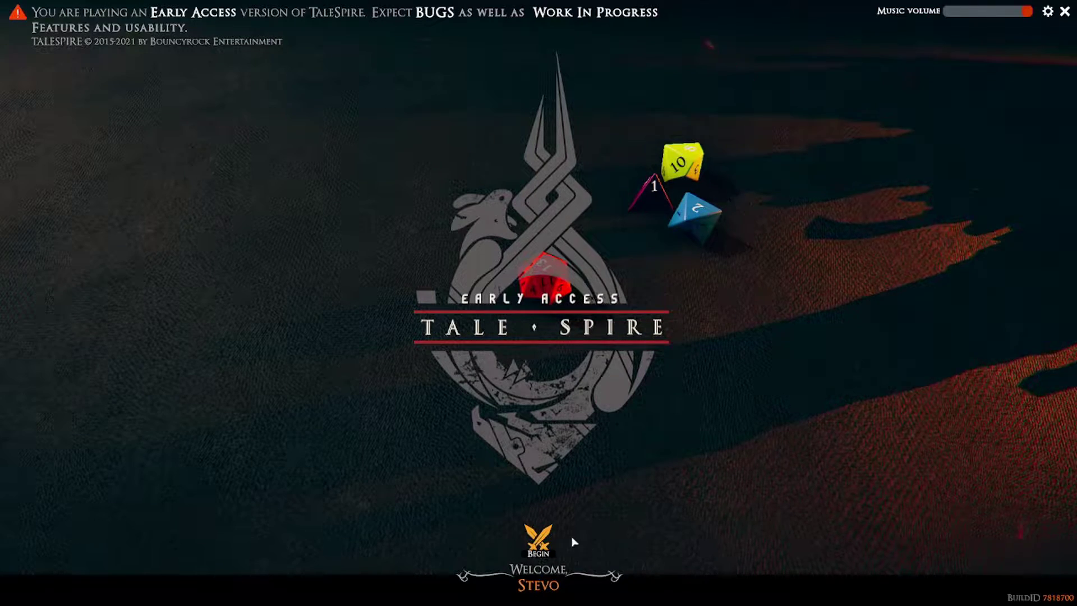
Start the game and open the Tutorial campaign.
{"action": "left_click", "coordinate": [539, 537]}
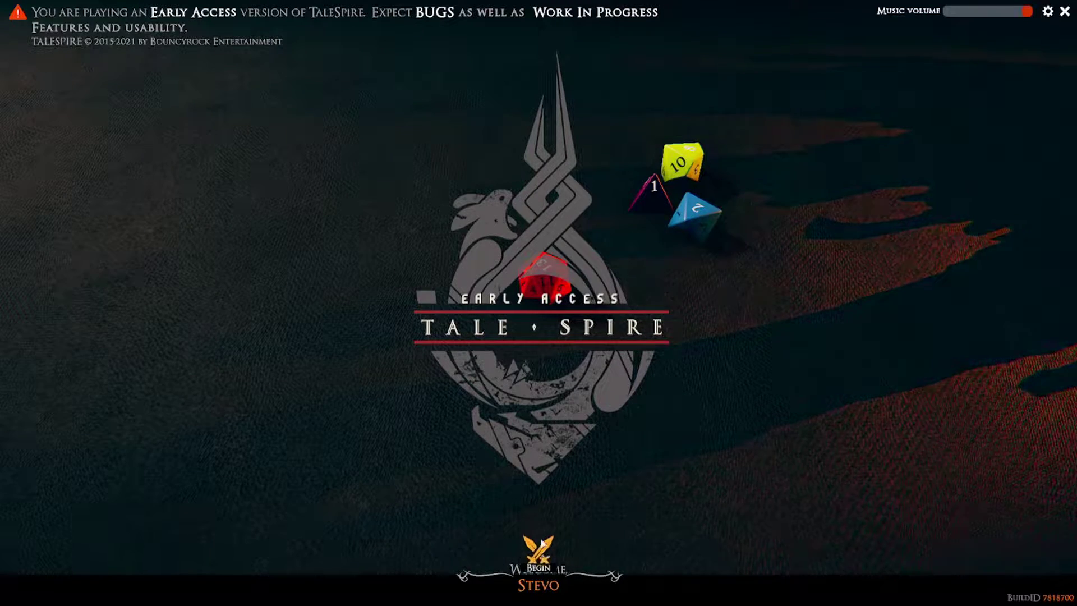
{"action": "left_click", "coordinate": [329, 147]}
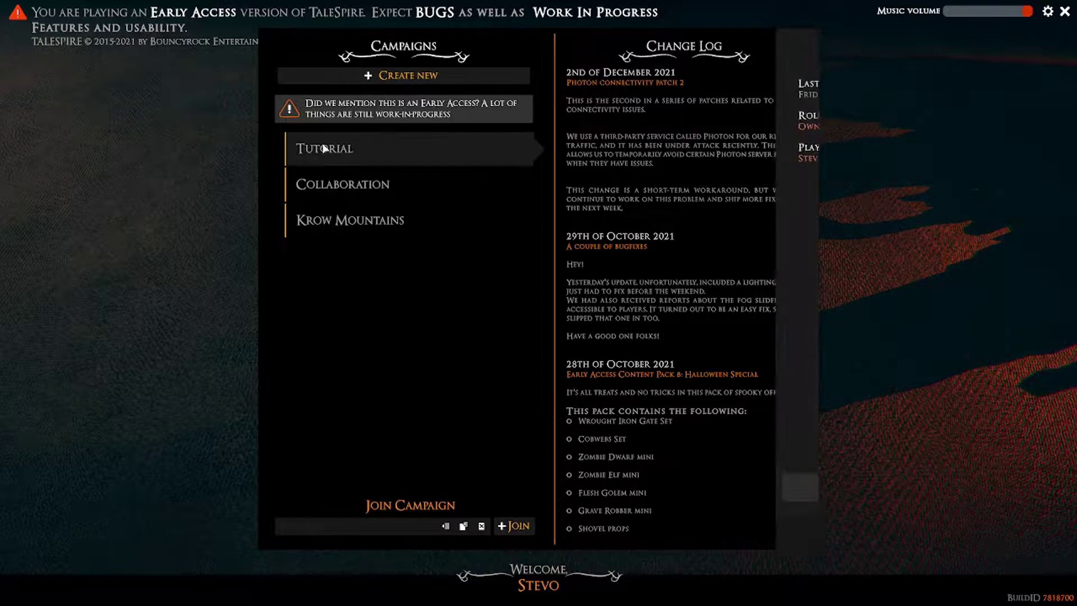
{"action": "left_click", "coordinate": [685, 539]}
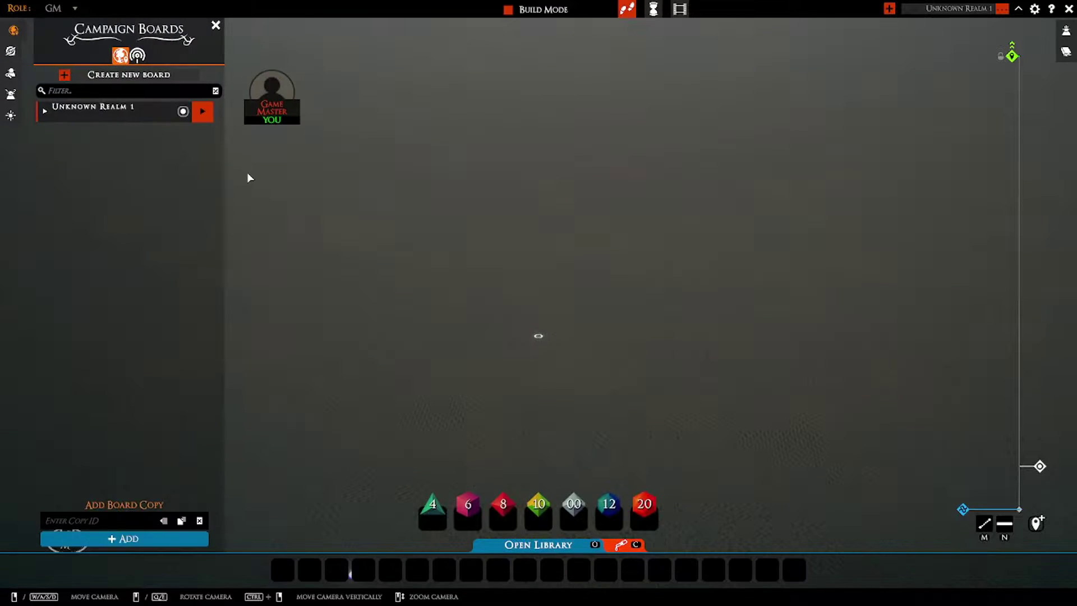
Look over the campaign and board settings, then read the Help Bar and Tutorials lesson in the Overview tutorials.
{"action": "left_click", "coordinate": [9, 51]}
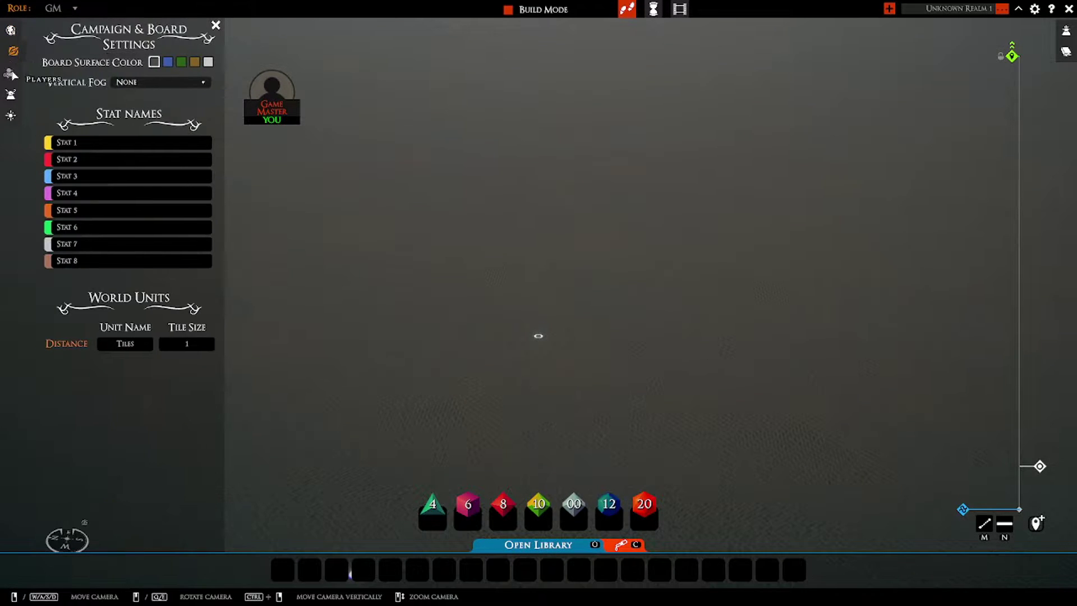
{"action": "left_click", "coordinate": [10, 100]}
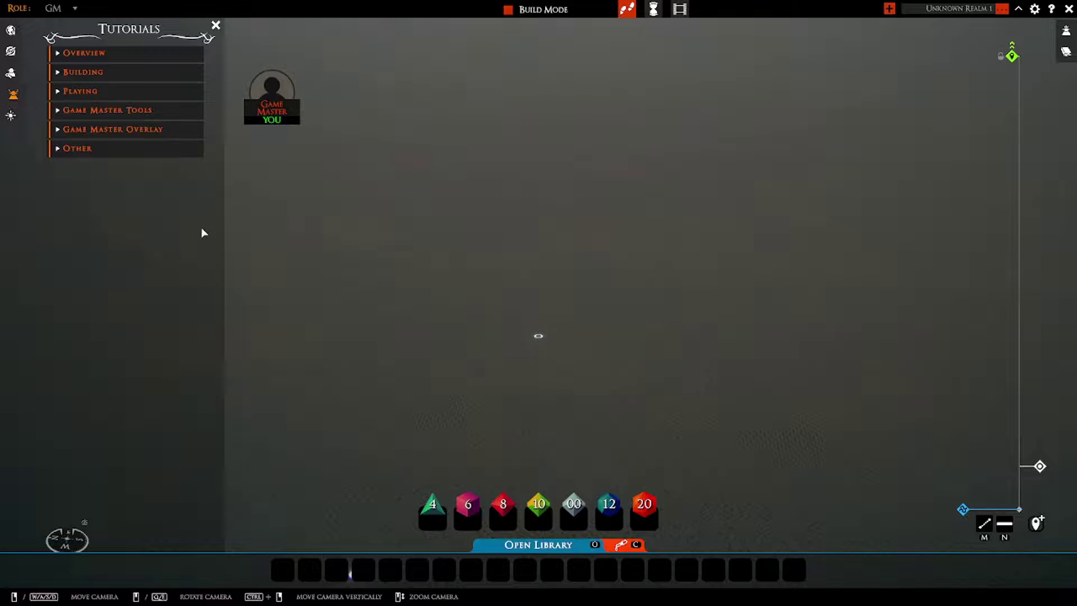
{"action": "left_click", "coordinate": [64, 54]}
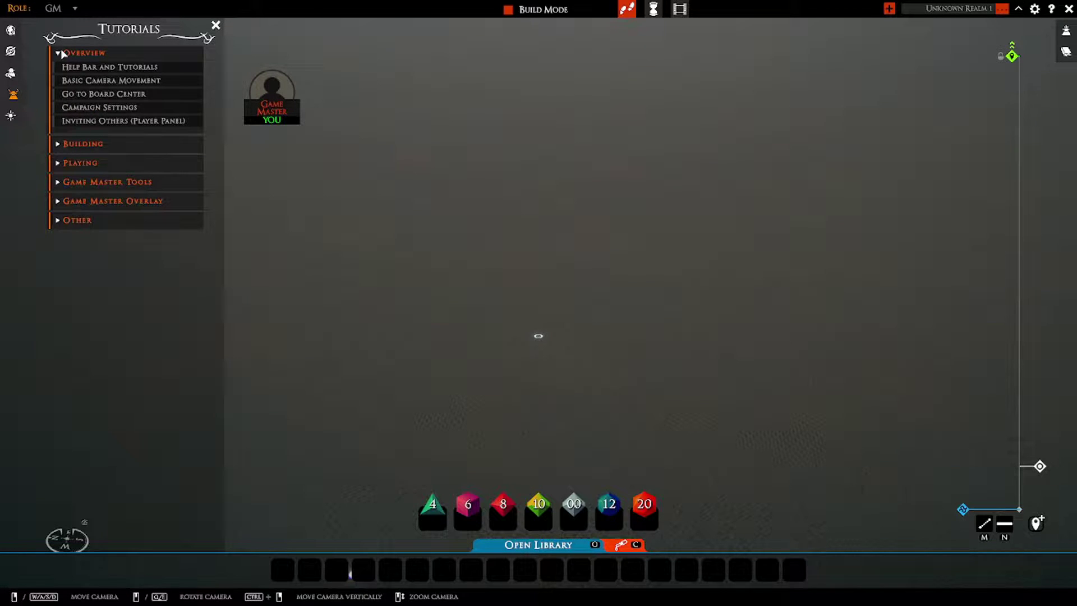
{"action": "left_click", "coordinate": [92, 69]}
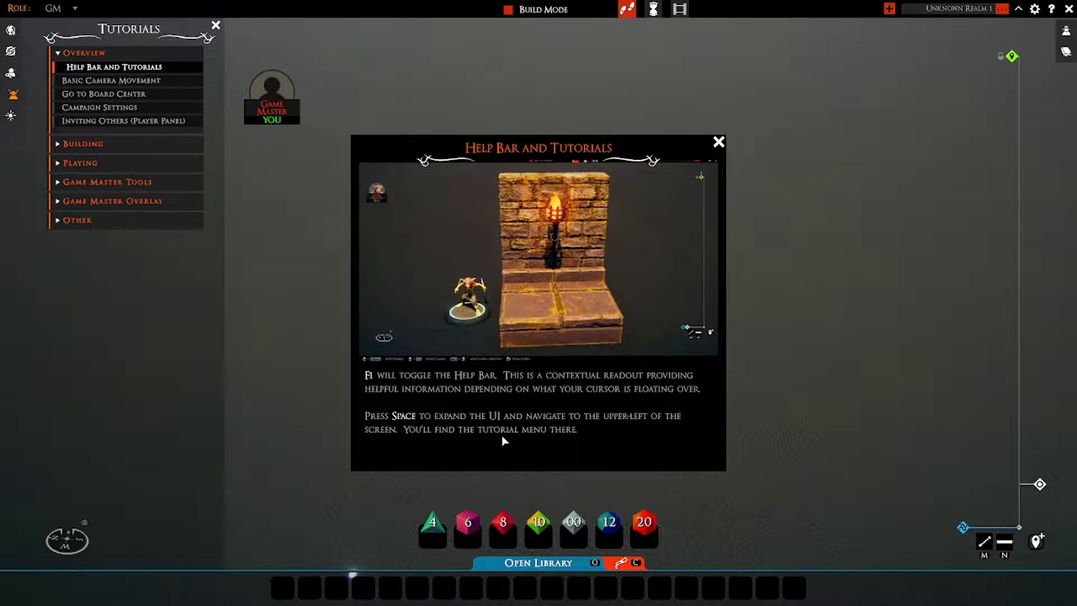
{"action": "left_click", "coordinate": [719, 142]}
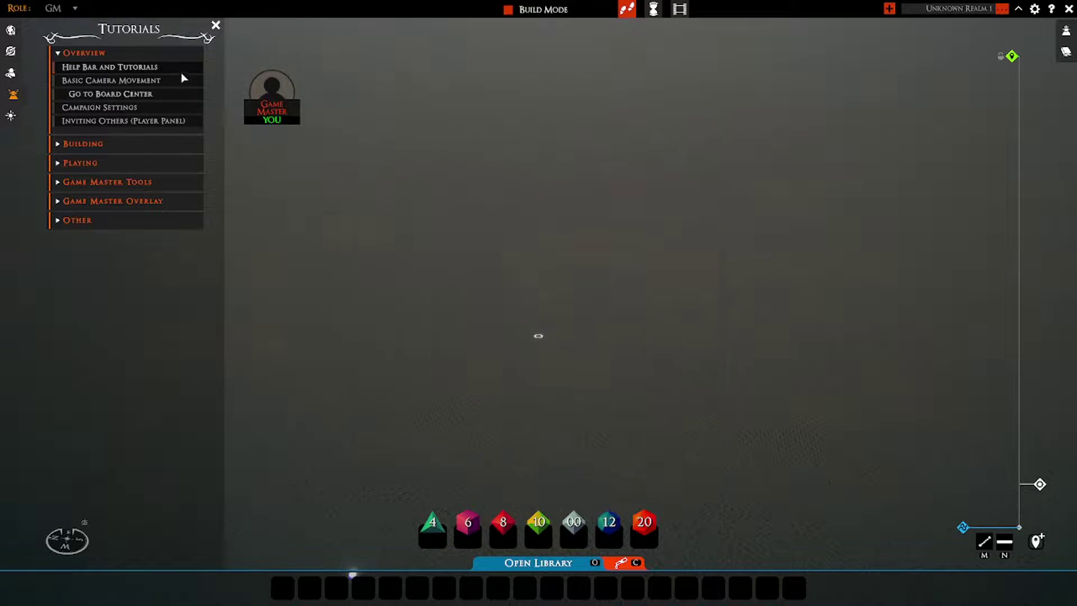
Read the Basic Camera Movement tutorial and try raising and lowering the camera.
{"action": "left_click", "coordinate": [132, 80]}
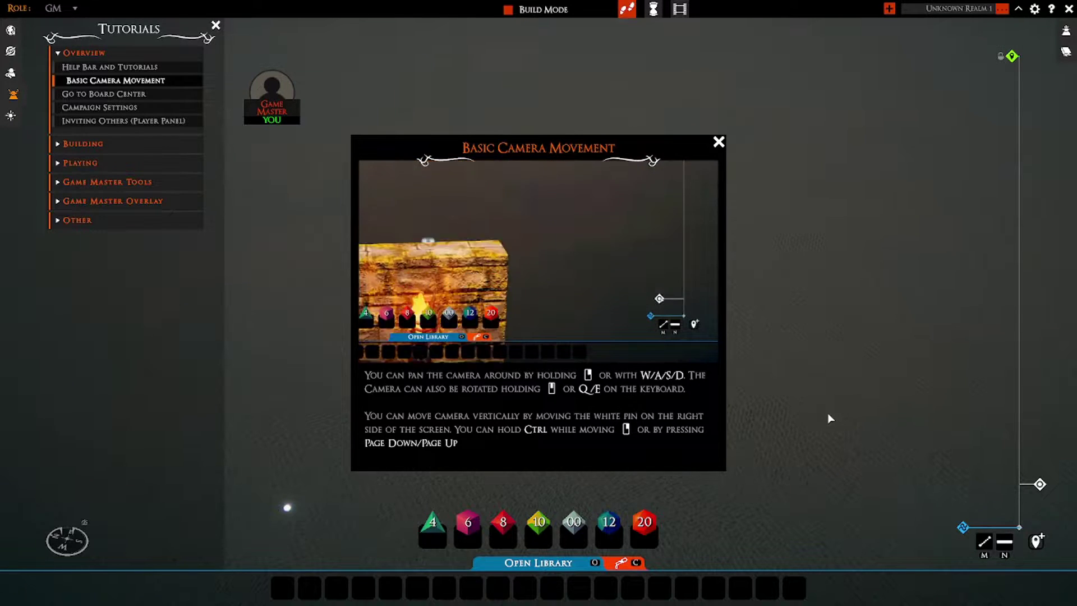
{"action": "mouse_move", "coordinate": [1039, 483]}
{"action": "left_mouse_down"}
{"action": "mouse_move", "coordinate": [1039, 456]}
{"action": "mouse_move", "coordinate": [1041, 479]}
{"action": "mouse_move", "coordinate": [1040, 469]}
{"action": "left_mouse_up"}
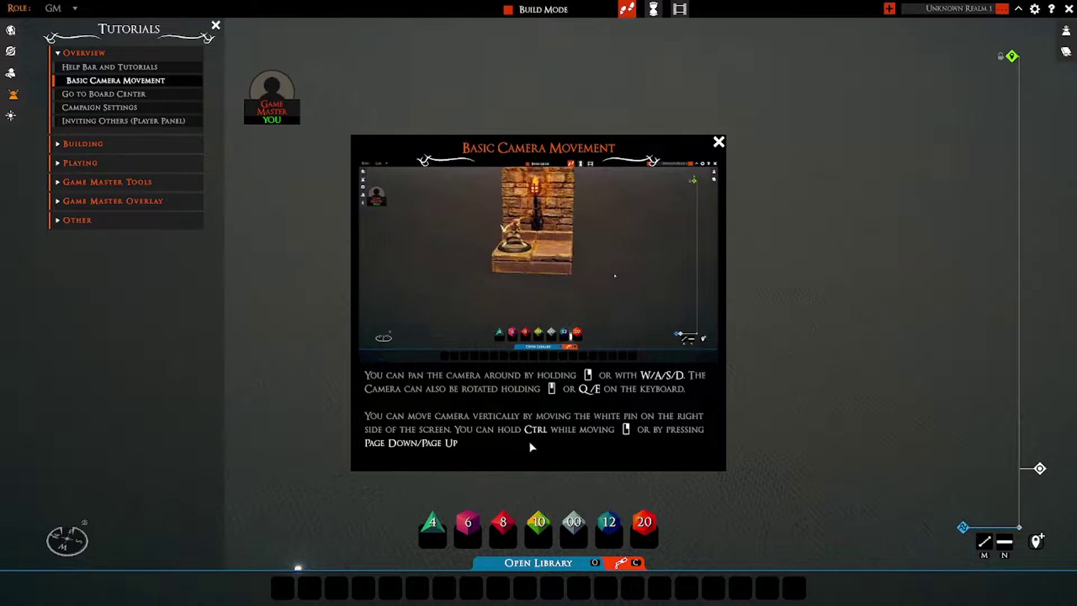
{"action": "right_click_drag", "start_coordinate": [851, 460], "coordinate": [837, 397], "text": "ctrl"}
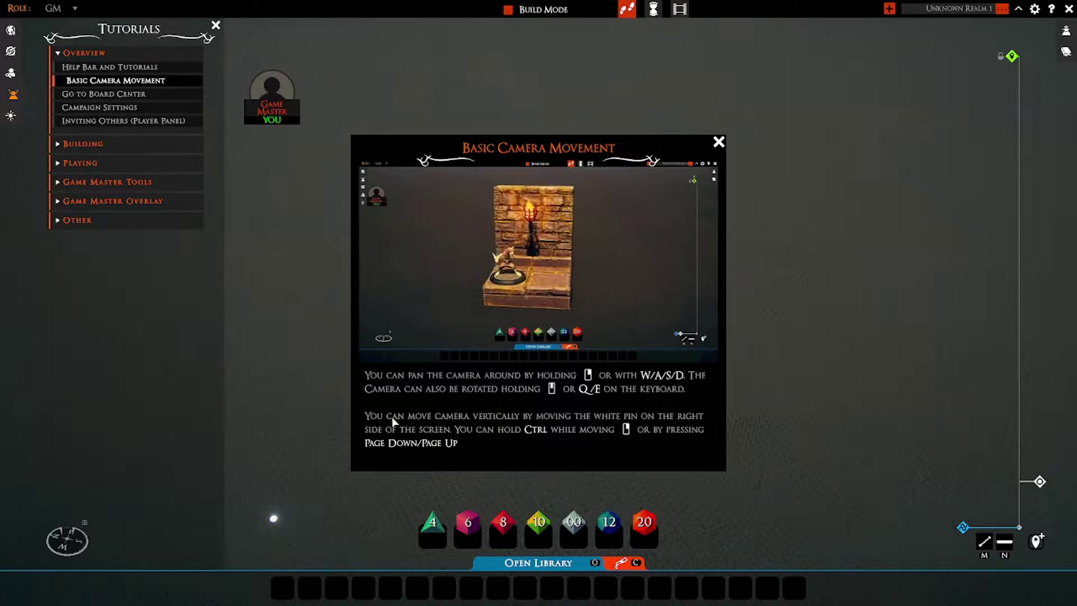
{"action": "key", "text": "Page_Down"}
{"action": "key", "text": "Page_Up"}
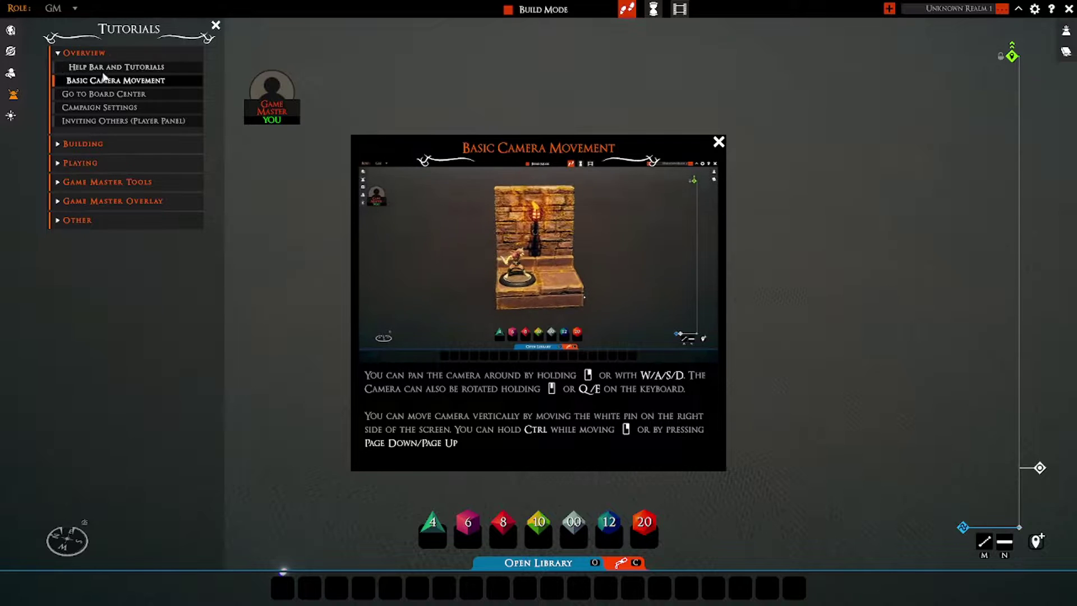
Read the Go to Board Center tutorial and practise moving and zooming the camera over the empty board.
{"action": "left_click", "coordinate": [105, 95]}
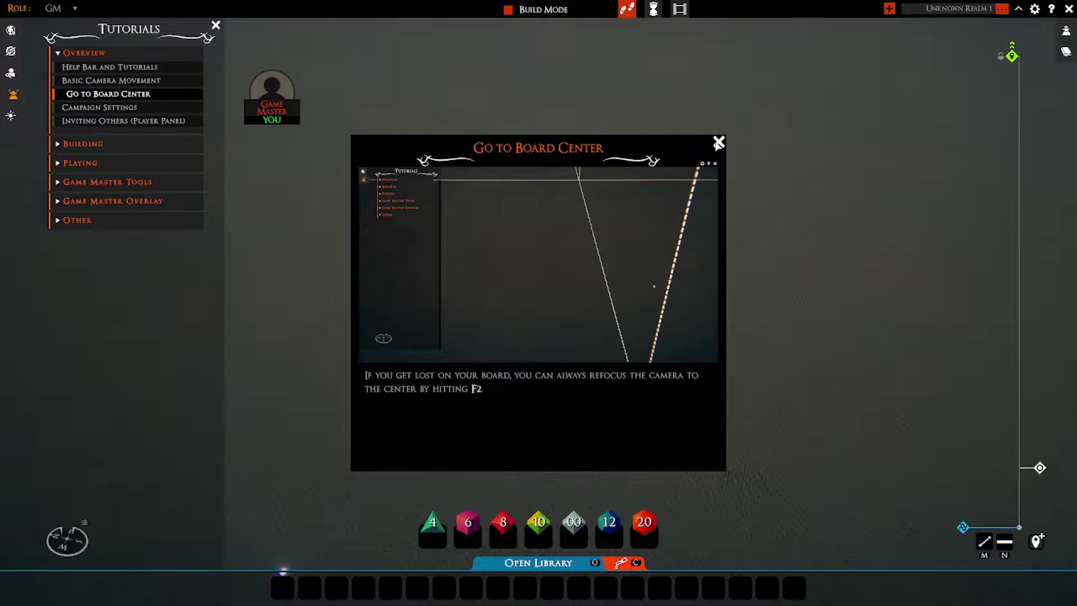
{"action": "right_click_drag", "start_coordinate": [875, 375], "coordinate": [742, 337]}
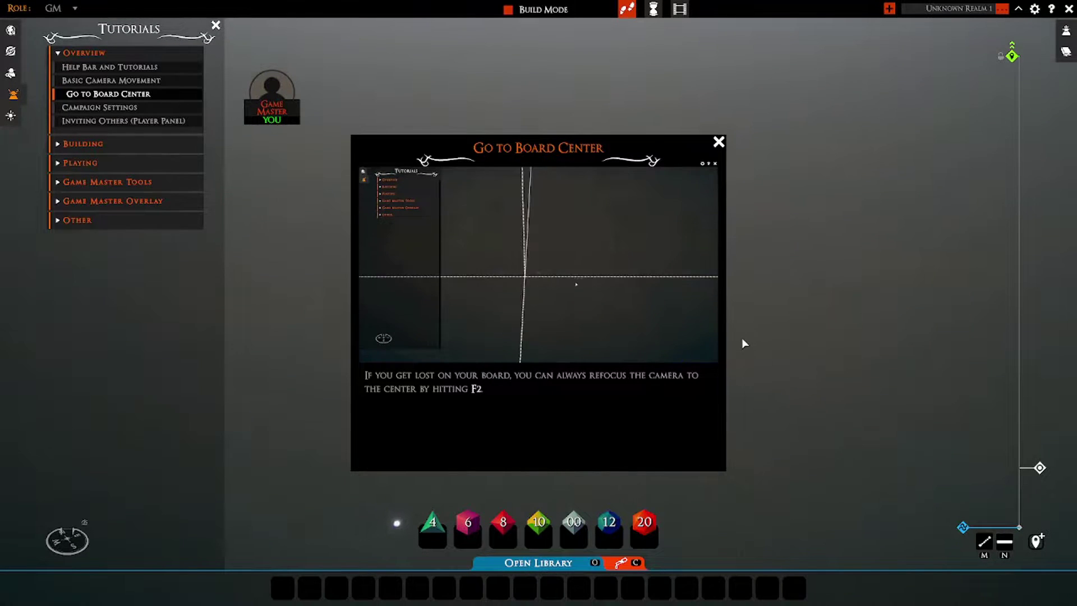
{"action": "left_click", "coordinate": [718, 142]}
{"action": "scroll", "coordinate": [651, 416], "scroll_direction": "up", "scroll_amount": 5}
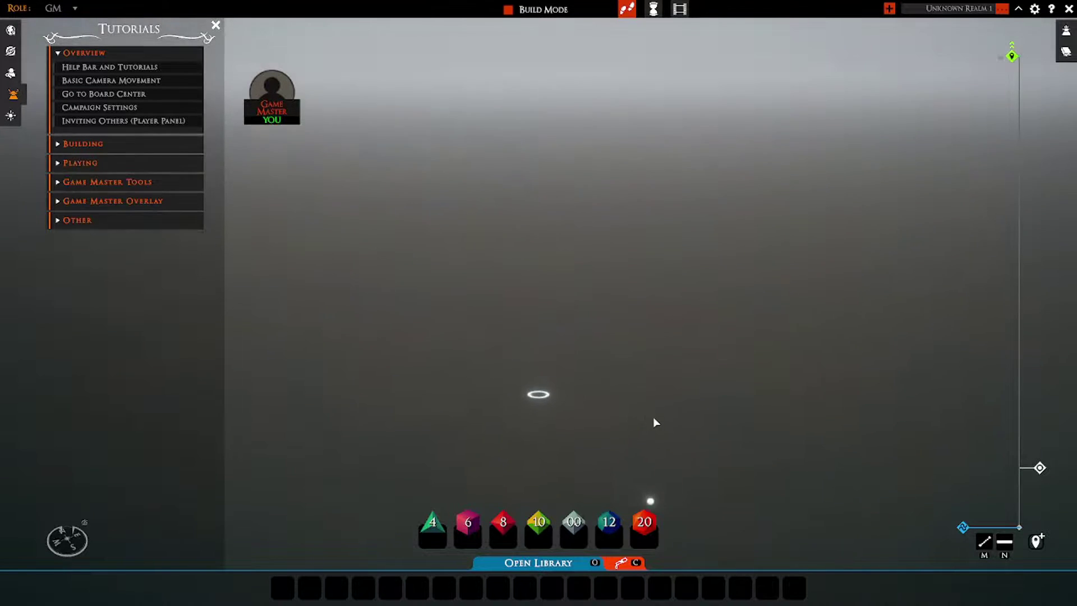
{"action": "right_click_drag", "start_coordinate": [685, 331], "coordinate": [771, 446]}
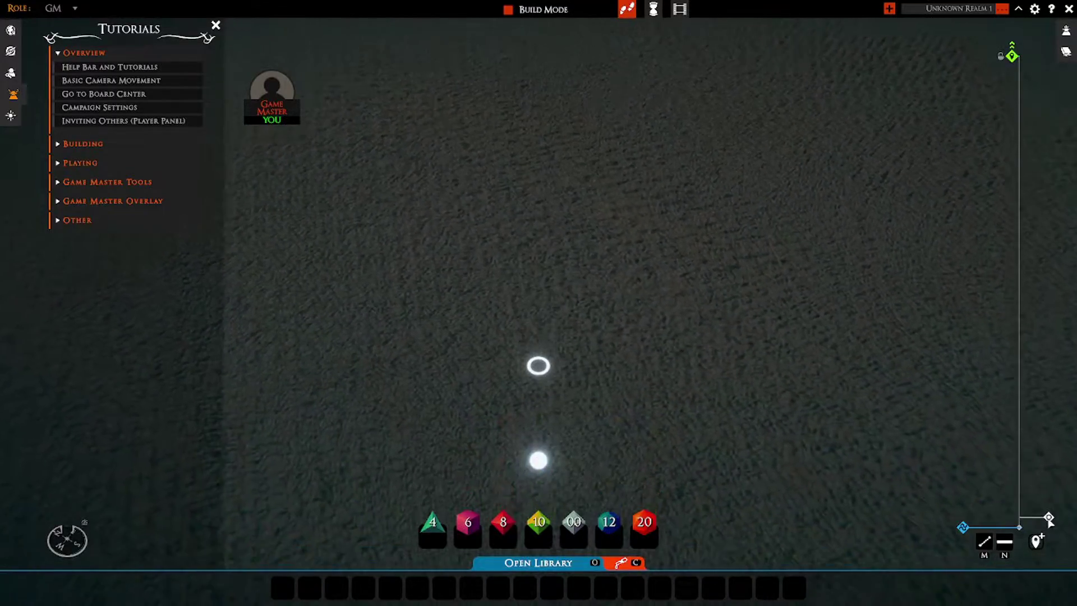
{"action": "right_click_drag", "start_coordinate": [777, 423], "coordinate": [795, 281]}
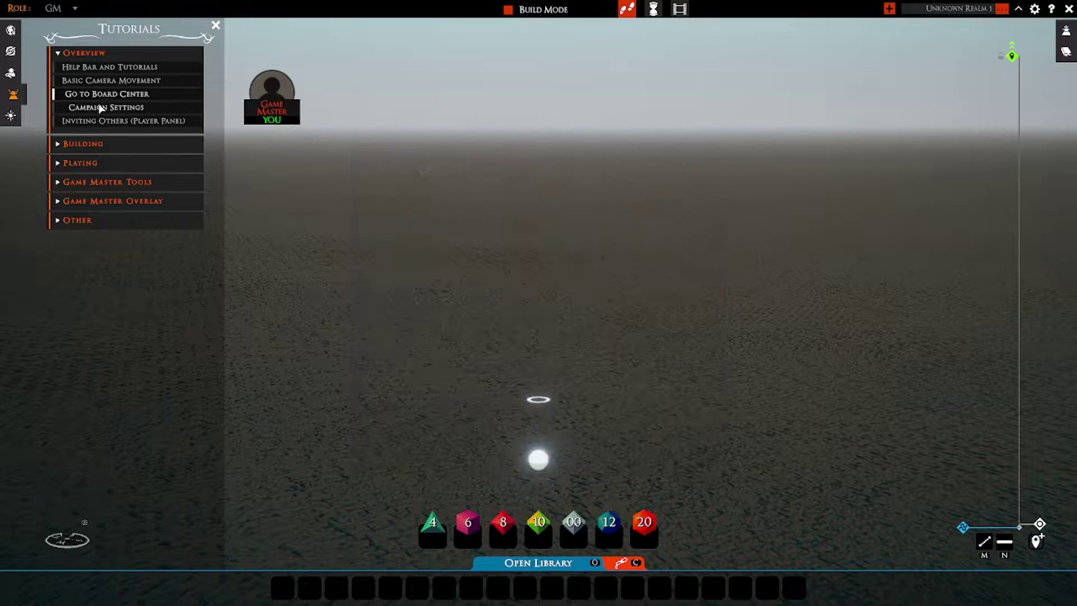
Read the Campaign Settings and Inviting Others (Player Panel) tutorials.
{"action": "mouse_move", "coordinate": [98, 110]}
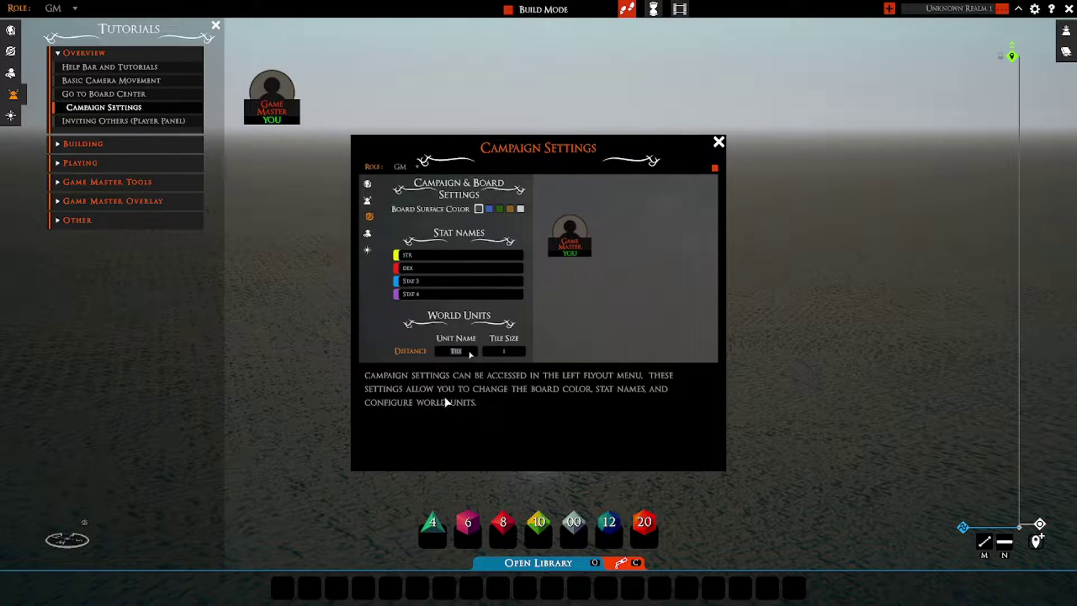
{"action": "left_click", "coordinate": [718, 142]}
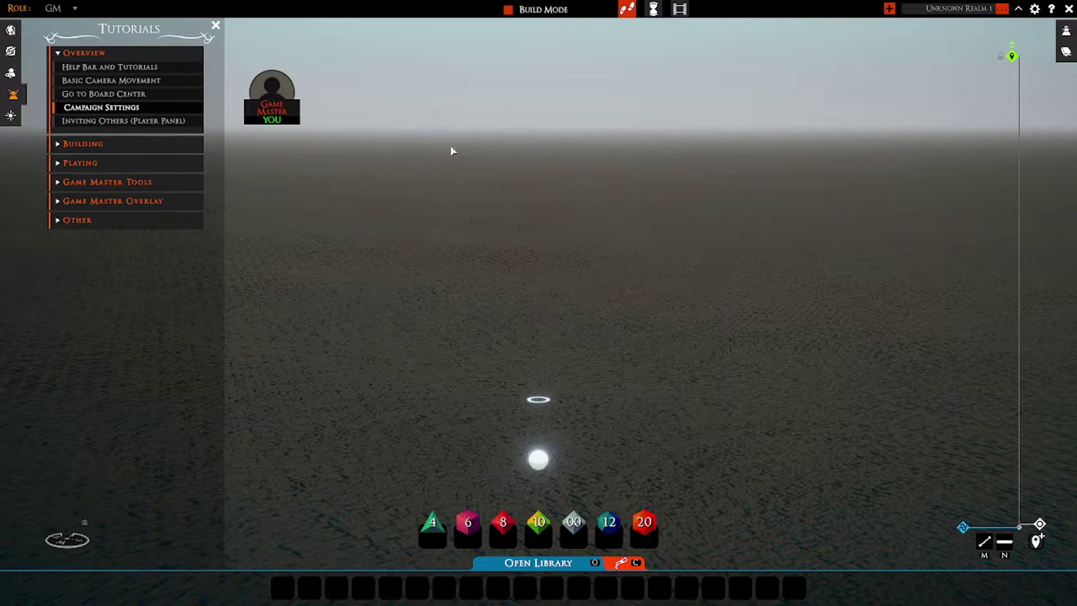
{"action": "left_click", "coordinate": [135, 124]}
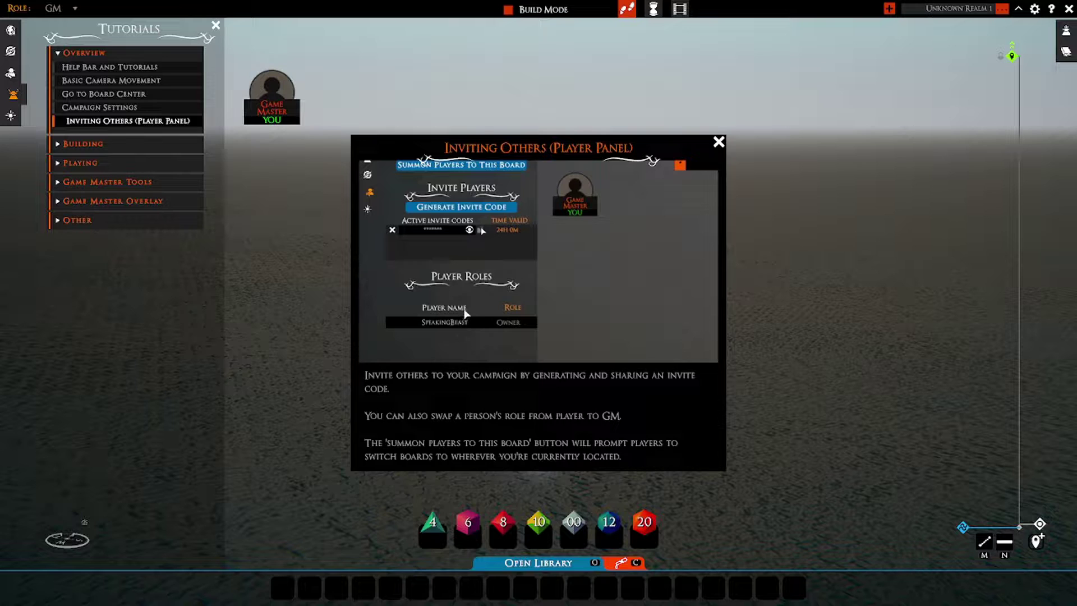
{"action": "left_click", "coordinate": [718, 141]}
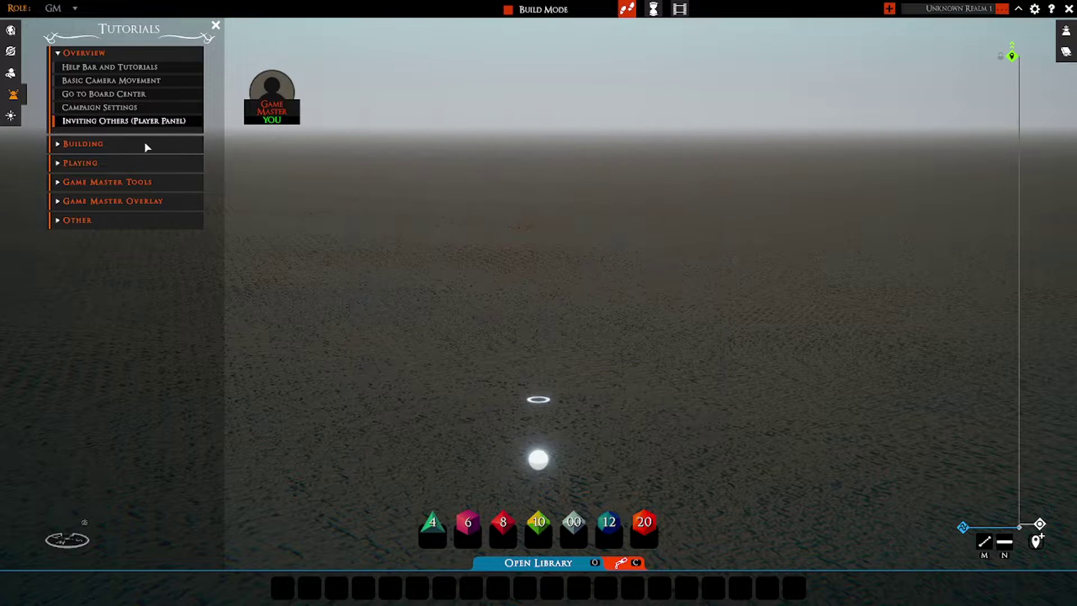
Read the Create a New Board lesson in the Building tutorials and look at the campaign boards list.
{"action": "left_click", "coordinate": [59, 54]}
{"action": "left_click", "coordinate": [60, 73]}
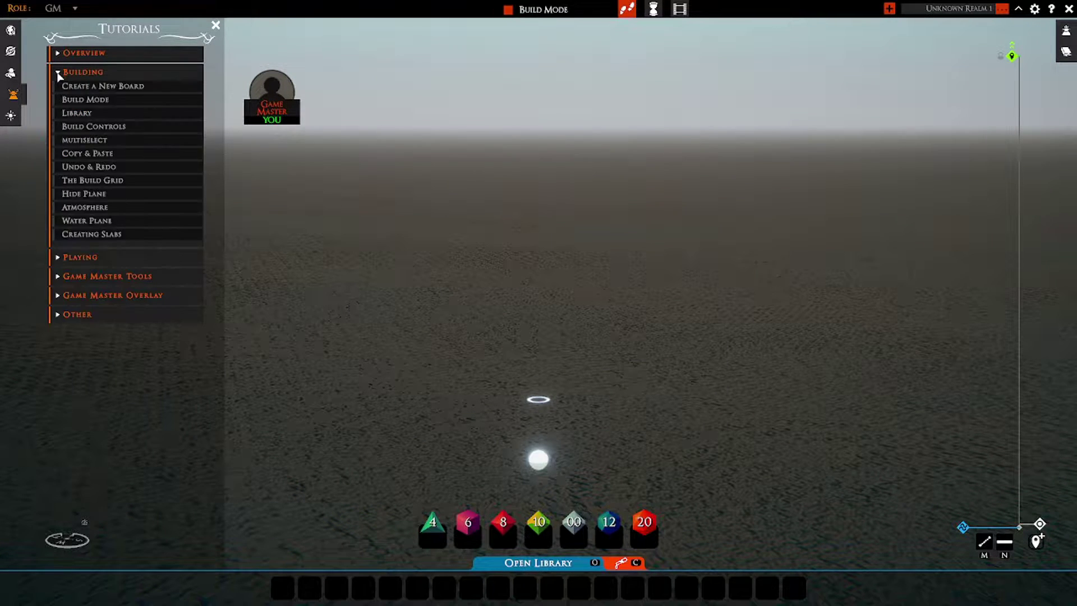
{"action": "scroll", "coordinate": [577, 260], "scroll_direction": "down", "scroll_amount": 3}
{"action": "scroll", "coordinate": [577, 259], "scroll_direction": "down", "scroll_amount": 2}
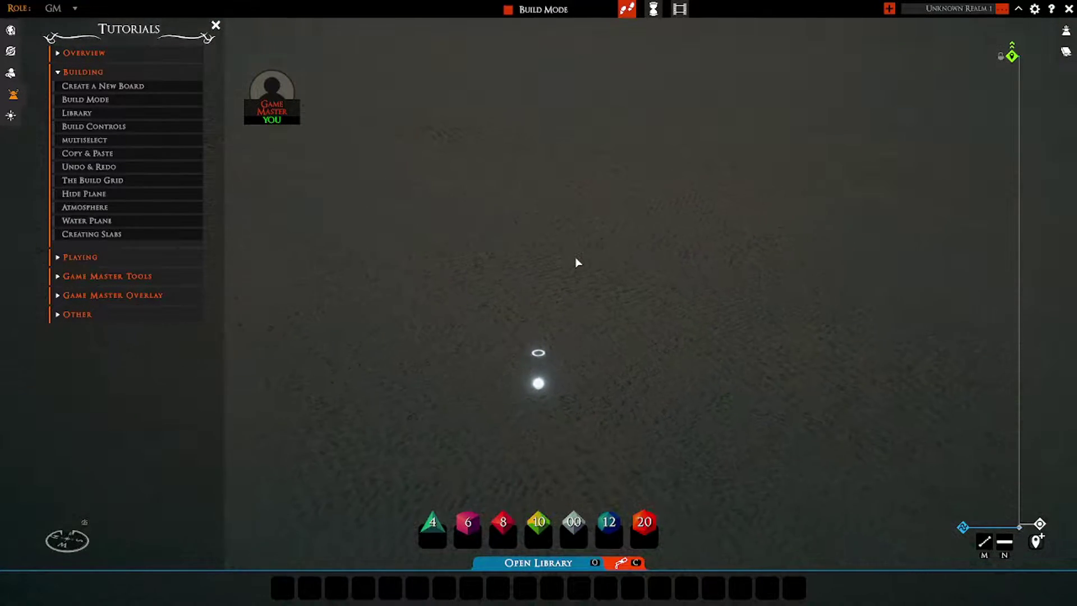
{"action": "left_click", "coordinate": [116, 87]}
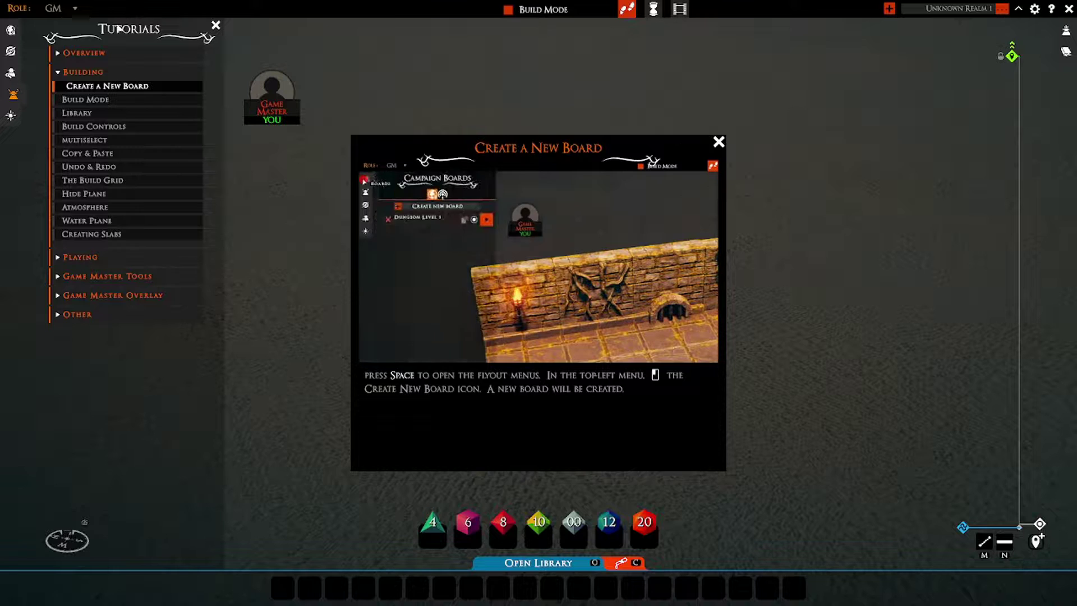
{"action": "left_click", "coordinate": [11, 33]}
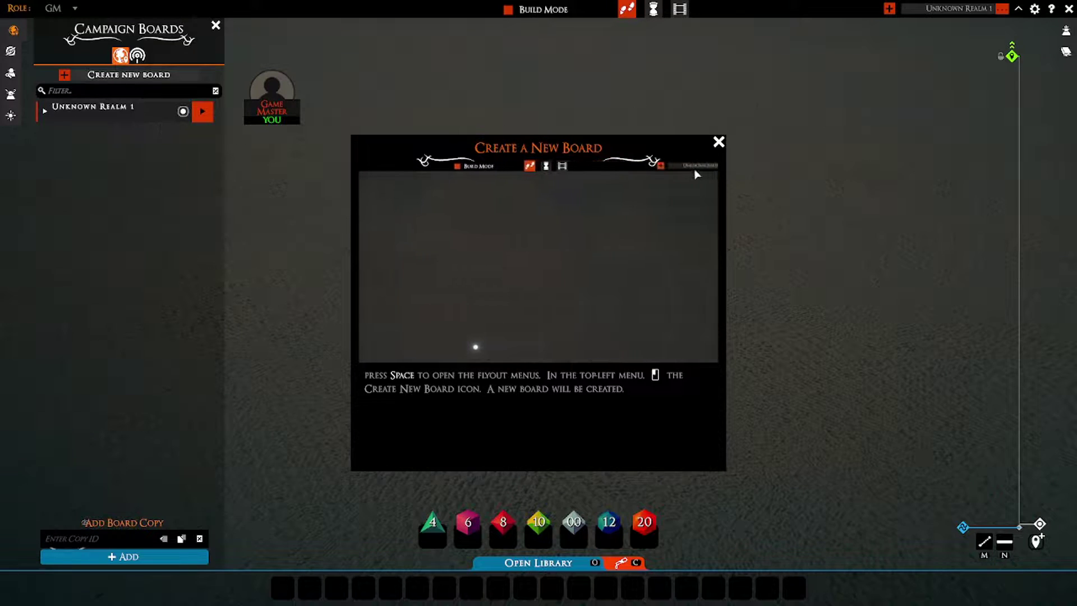
{"action": "left_click", "coordinate": [718, 144]}
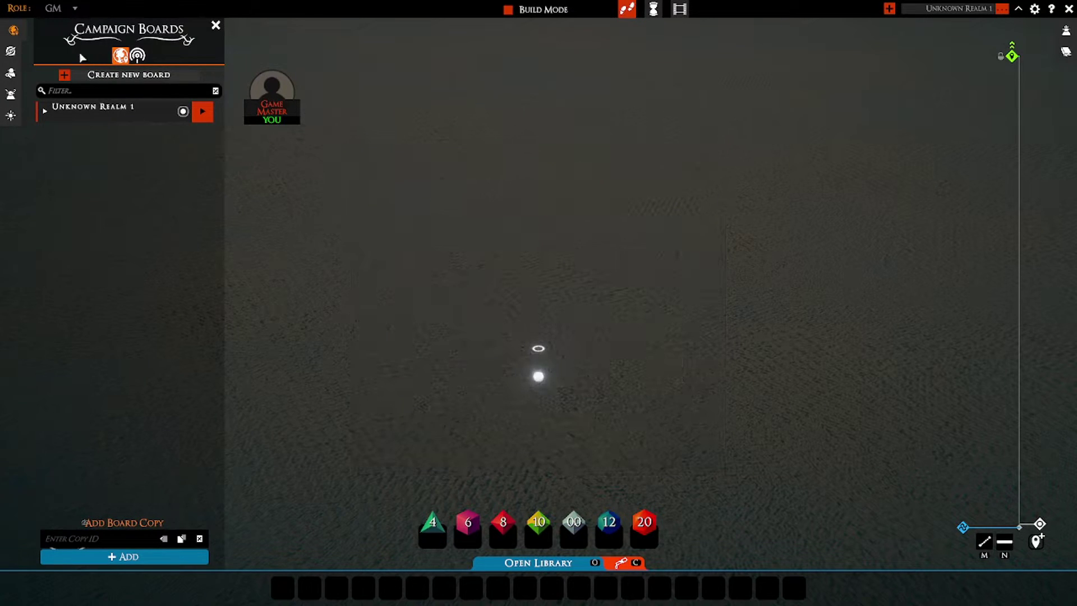
Read the Build Mode tutorial and switch the board into Build Mode.
{"action": "left_click", "coordinate": [11, 95]}
{"action": "left_click", "coordinate": [101, 101]}
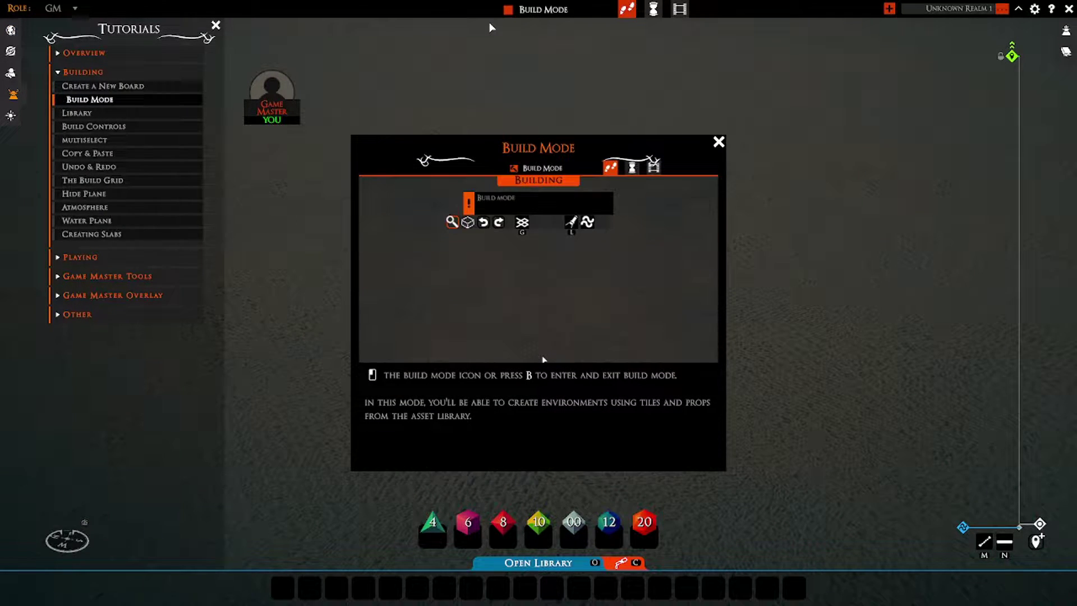
{"action": "left_click", "coordinate": [510, 10]}
{"action": "left_click", "coordinate": [511, 11]}
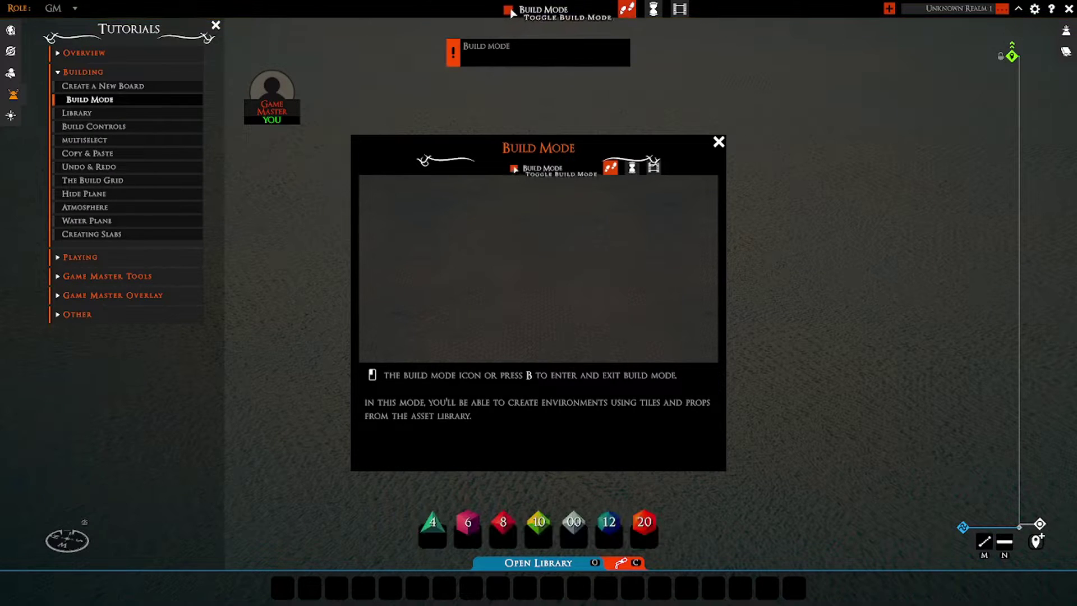
{"action": "left_click", "coordinate": [511, 11]}
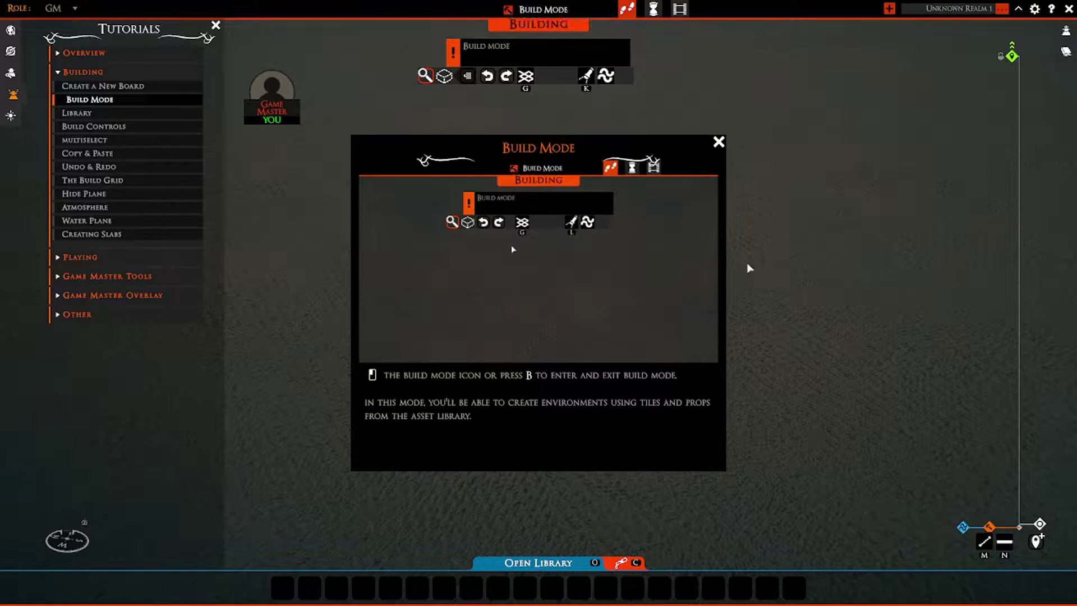
{"action": "left_click", "coordinate": [719, 141]}
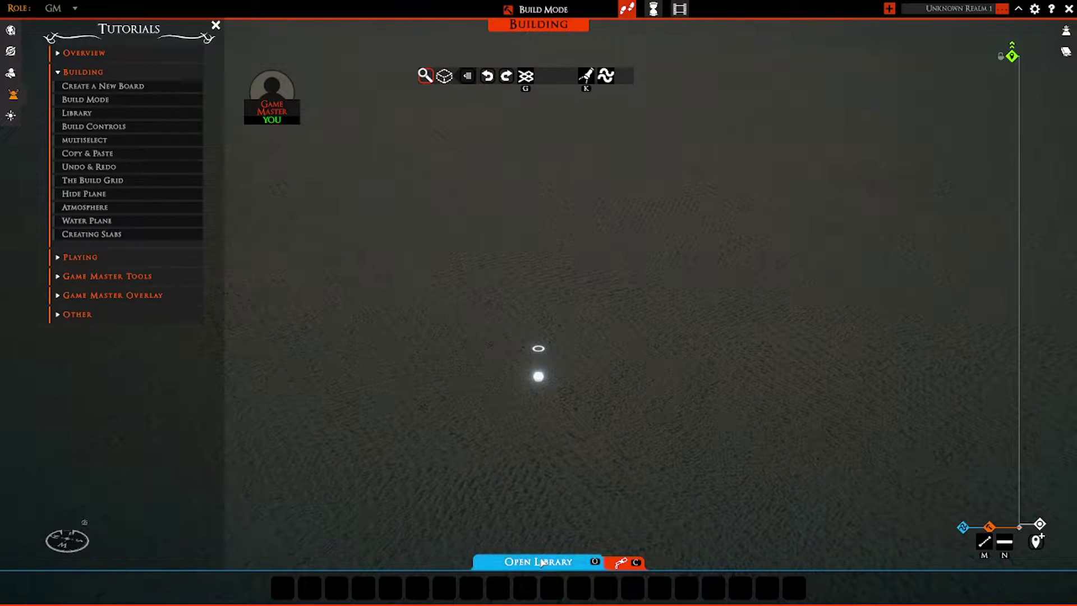
Open the asset library and lay a rectangular wooden floor on the board with the 1x1 Tavern floor tile.
{"action": "key", "text": "o"}
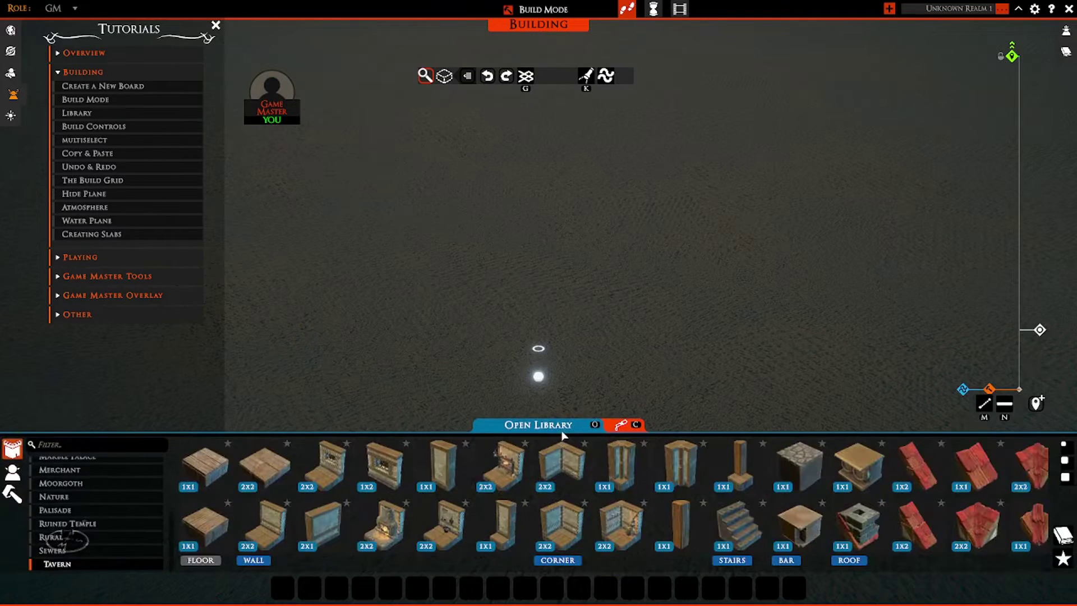
{"action": "key", "text": "o"}
{"action": "left_click", "coordinate": [538, 565]}
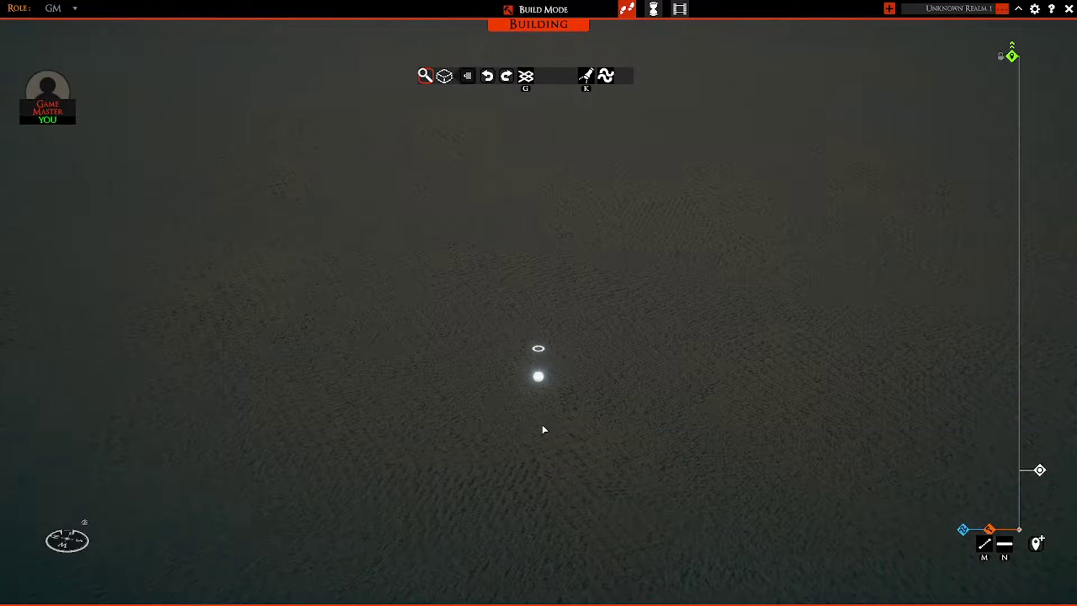
{"action": "middle_click_drag", "start_coordinate": [387, 362], "coordinate": [413, 279]}
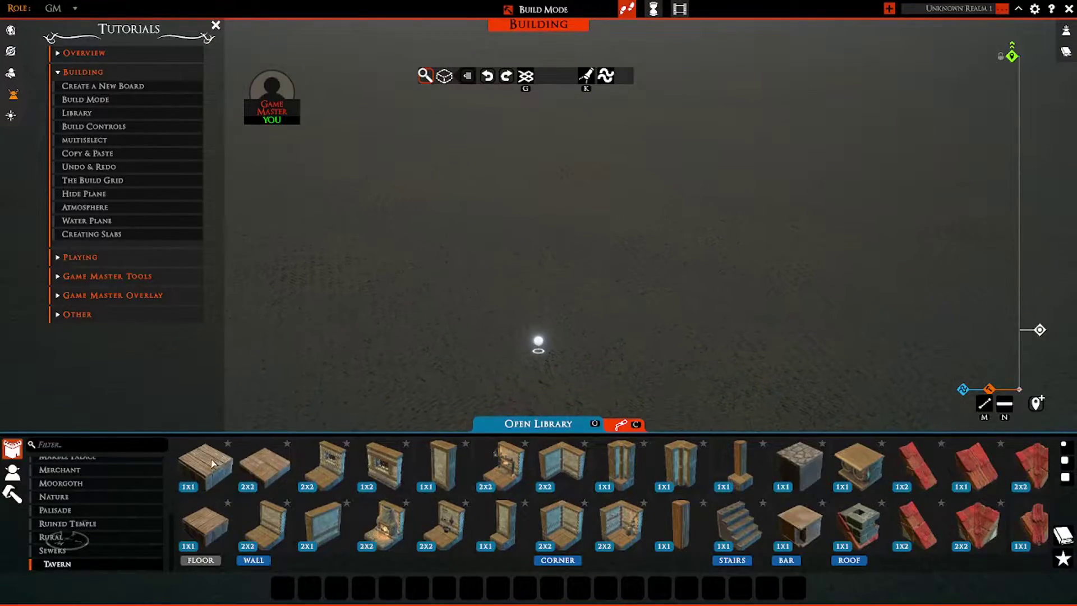
{"action": "left_click", "coordinate": [213, 463]}
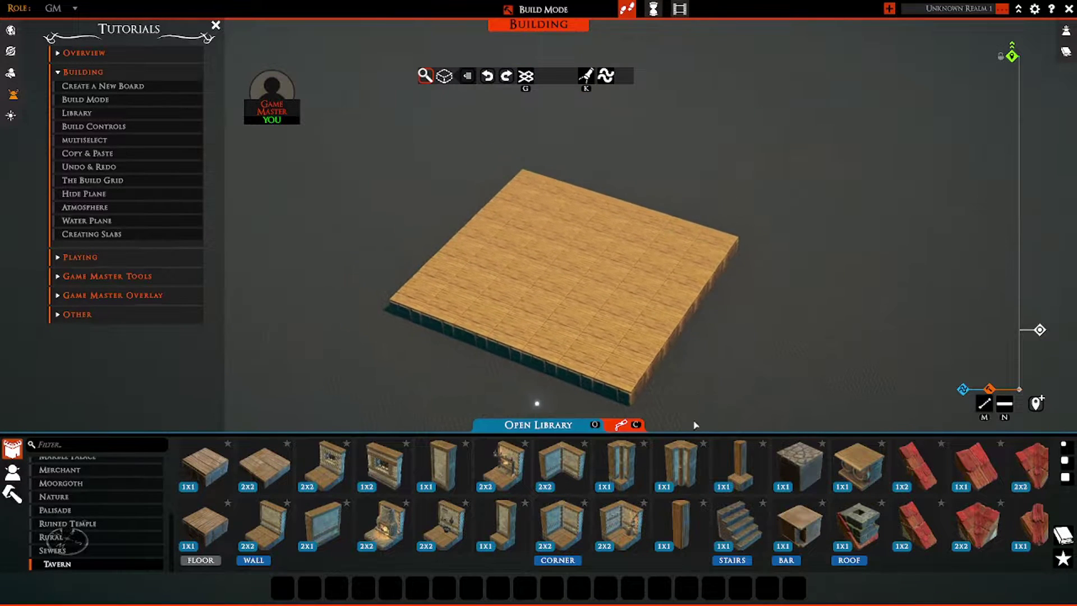
Place four 1x1 wooden Tavern pillars on the floor, one near each corner.
{"action": "key", "text": "d"}
{"action": "left_click", "coordinate": [682, 530]}
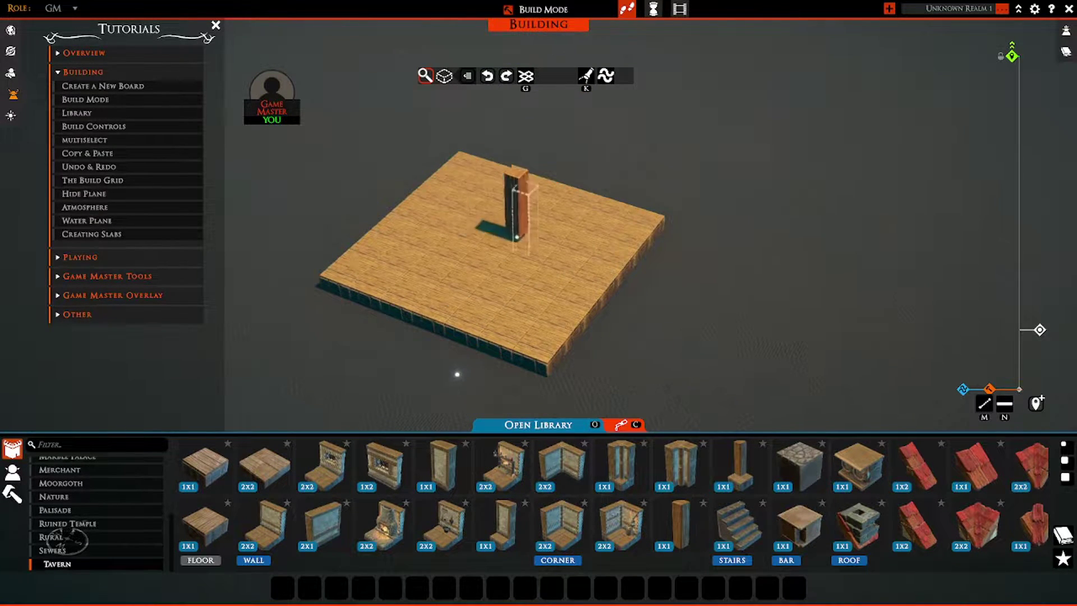
{"action": "key", "text": "w"}
{"action": "left_click", "coordinate": [469, 224]}
{"action": "left_click", "coordinate": [627, 274]}
{"action": "left_click", "coordinate": [355, 315]}
{"action": "left_click", "coordinate": [532, 387]}
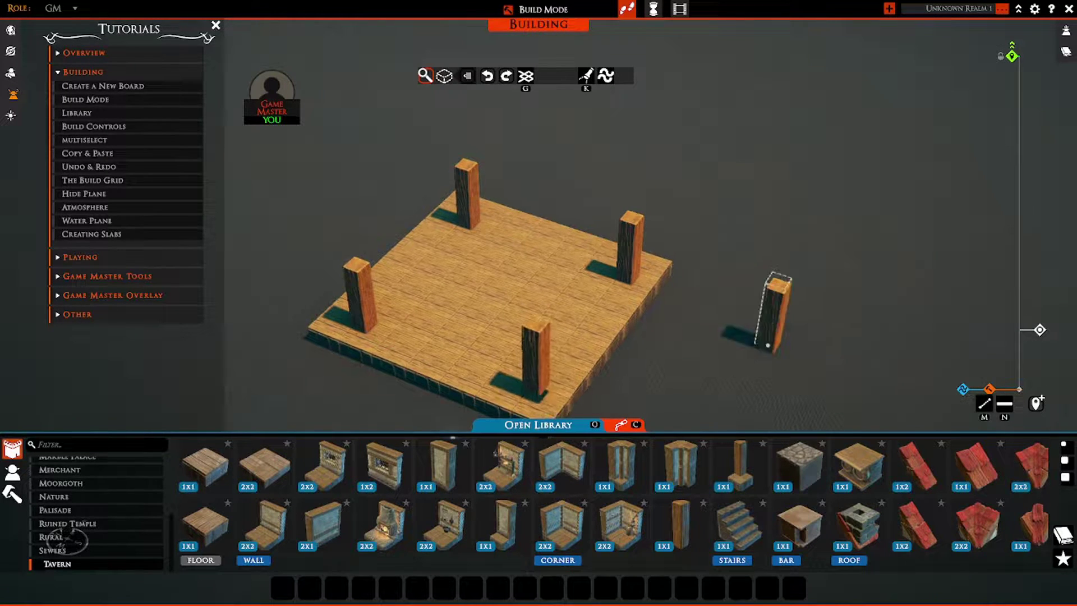
{"action": "right_click", "coordinate": [767, 345]}
Place the 1x1 Tavern stairs on the floor between the two far pillars.
{"action": "key", "text": "e"}
{"action": "key", "text": "s"}
{"action": "key", "text": "d"}
{"action": "left_click", "coordinate": [738, 523]}
{"action": "key", "text": "w"}
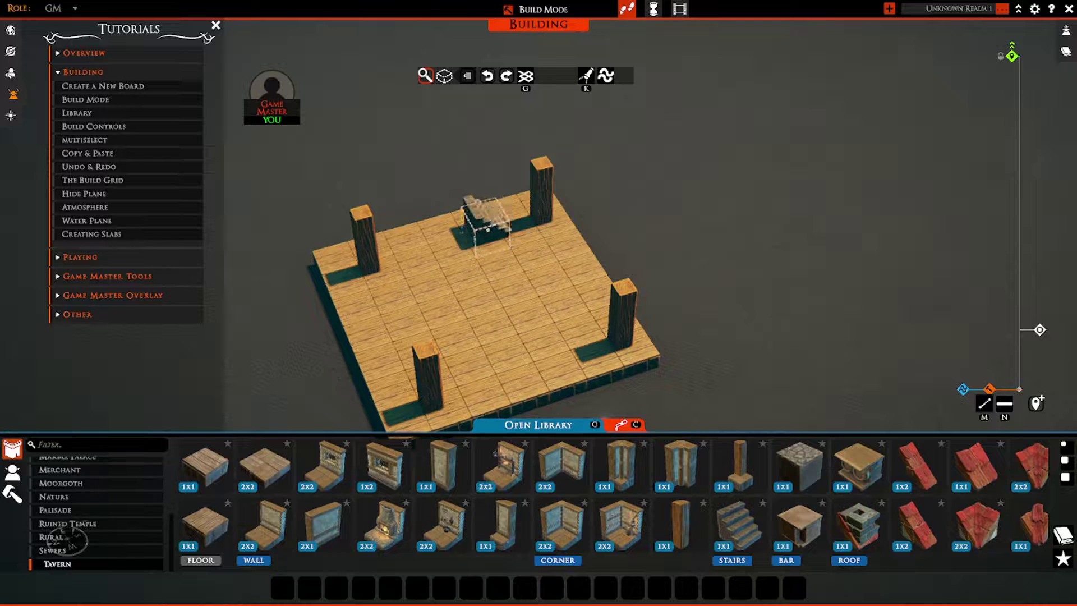
{"action": "left_click", "coordinate": [487, 229]}
{"action": "right_click", "coordinate": [622, 262]}
{"action": "key", "text": "s"}
{"action": "key", "text": "a"}
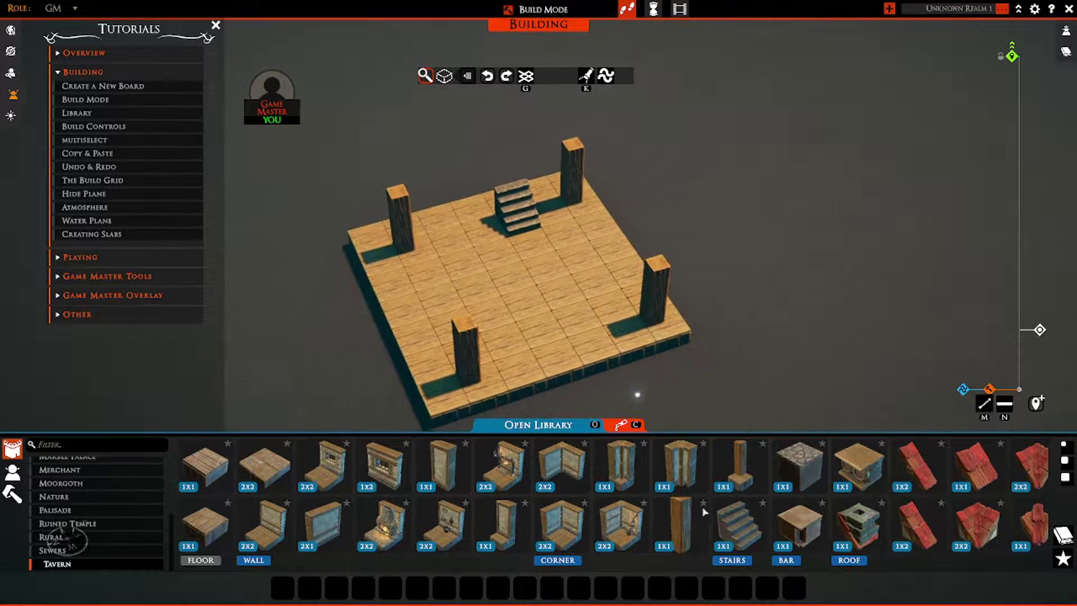
{"action": "key", "text": "d"}
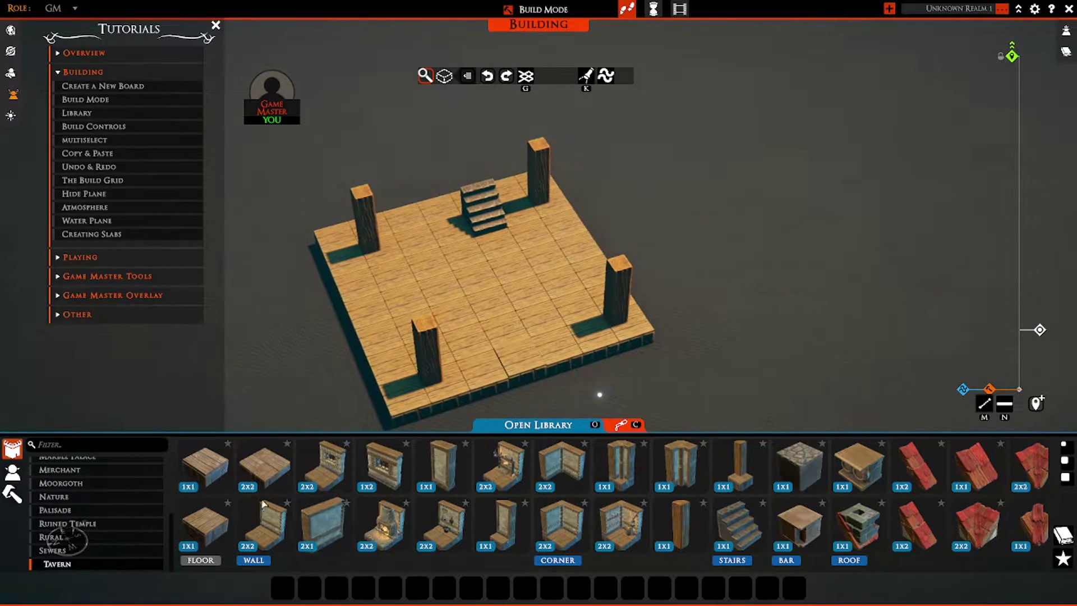
Read the Library and Build Controls lessons in the Building tutorials.
{"action": "left_click", "coordinate": [88, 102]}
{"action": "left_click", "coordinate": [83, 113]}
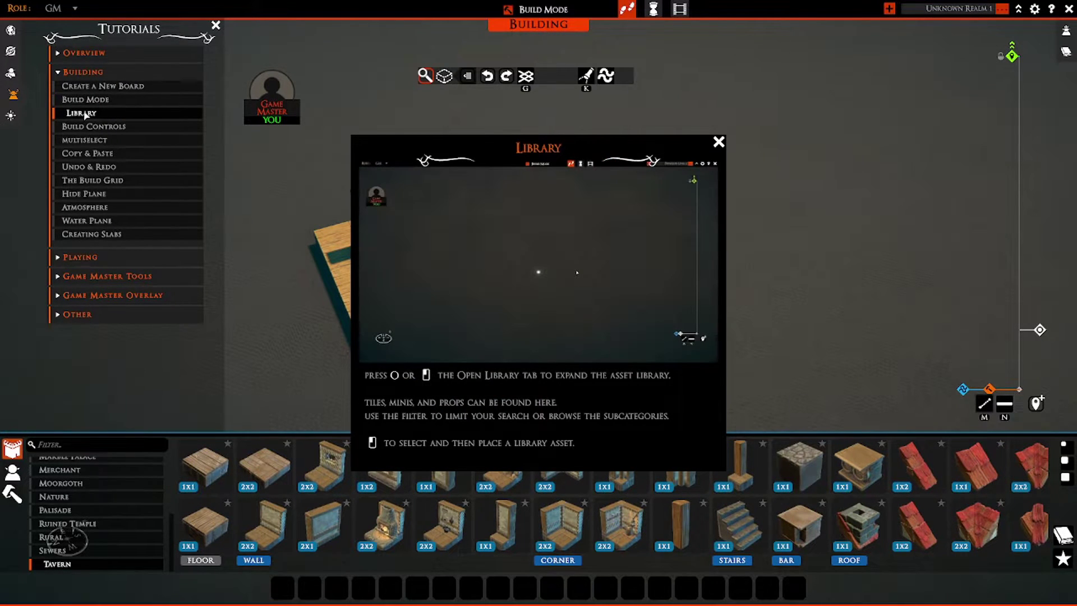
{"action": "left_click", "coordinate": [86, 127]}
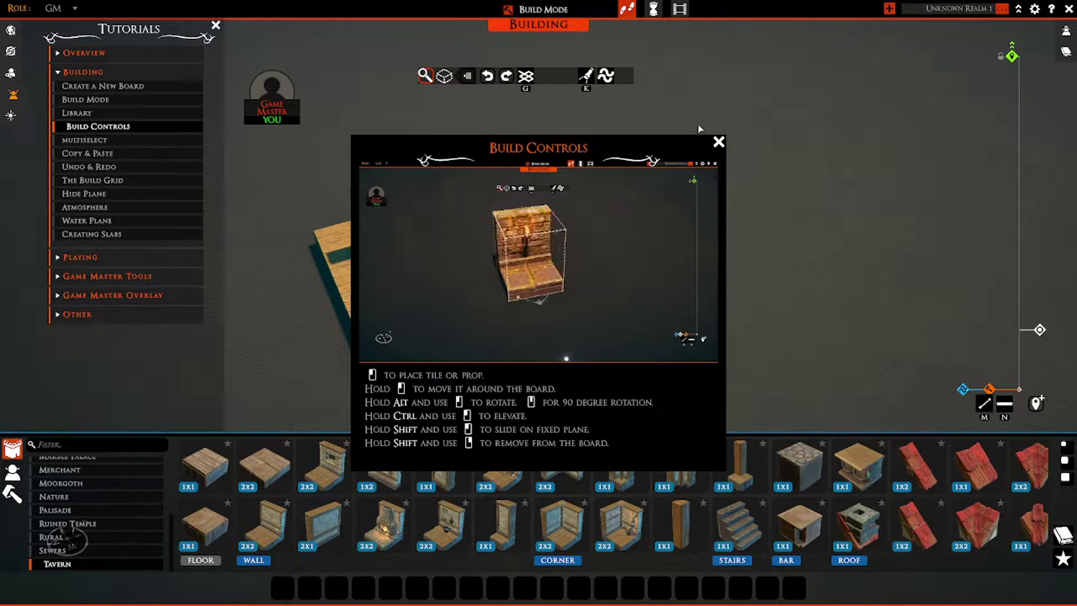
Move the near corner pillar inward on the floor, then reposition the stairs beside it and rotate them.
{"action": "key", "text": "a"}
{"action": "key", "text": "s"}
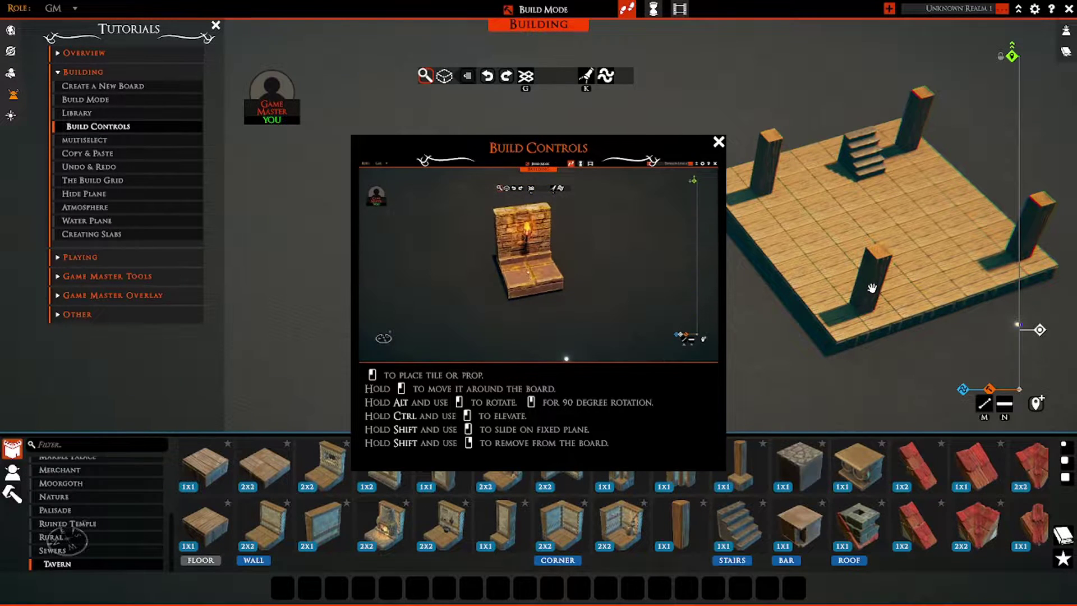
{"action": "left_click_drag", "start_coordinate": [871, 288], "coordinate": [847, 247]}
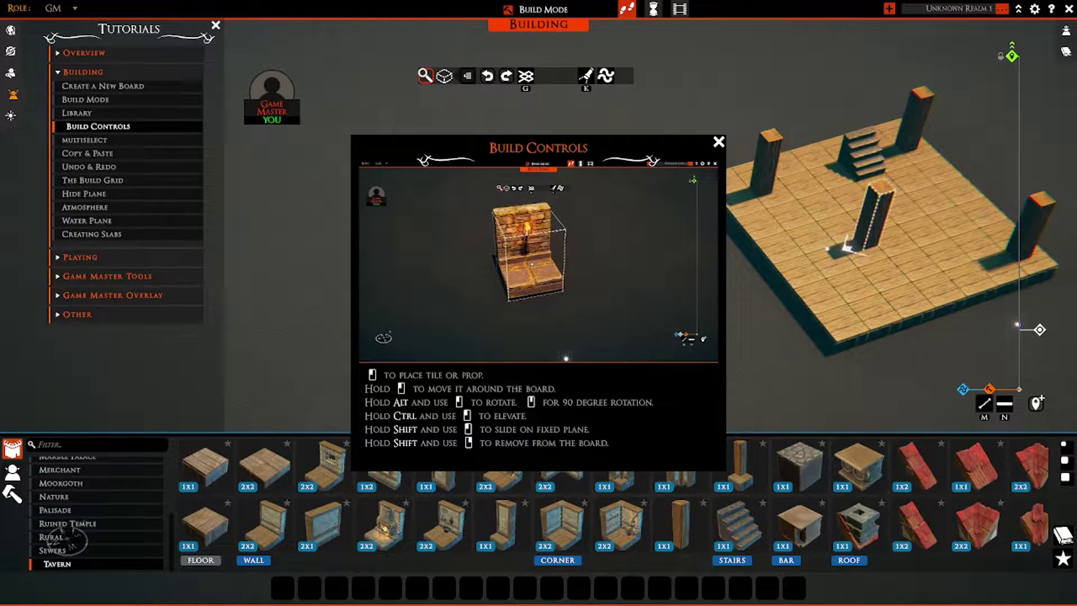
{"action": "left_click_drag", "start_coordinate": [869, 160], "coordinate": [836, 231]}
{"action": "left_click_drag", "start_coordinate": [754, 276], "coordinate": [787, 247], "text": "alt"}
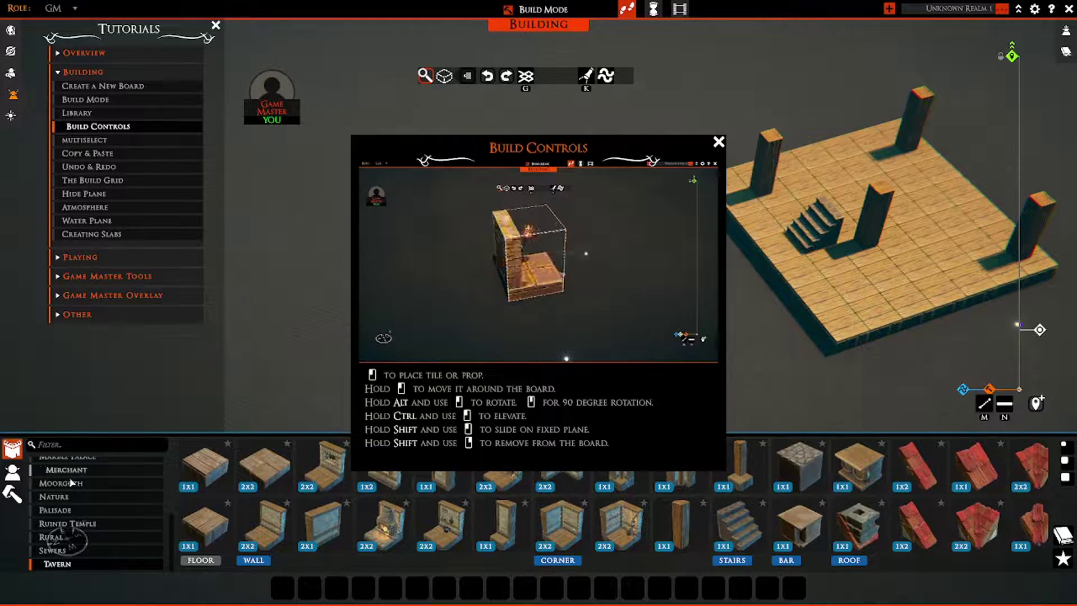
Place a yellow tent from the Camping props near the front corner of the floor and rotate it.
{"action": "left_click", "coordinate": [13, 496]}
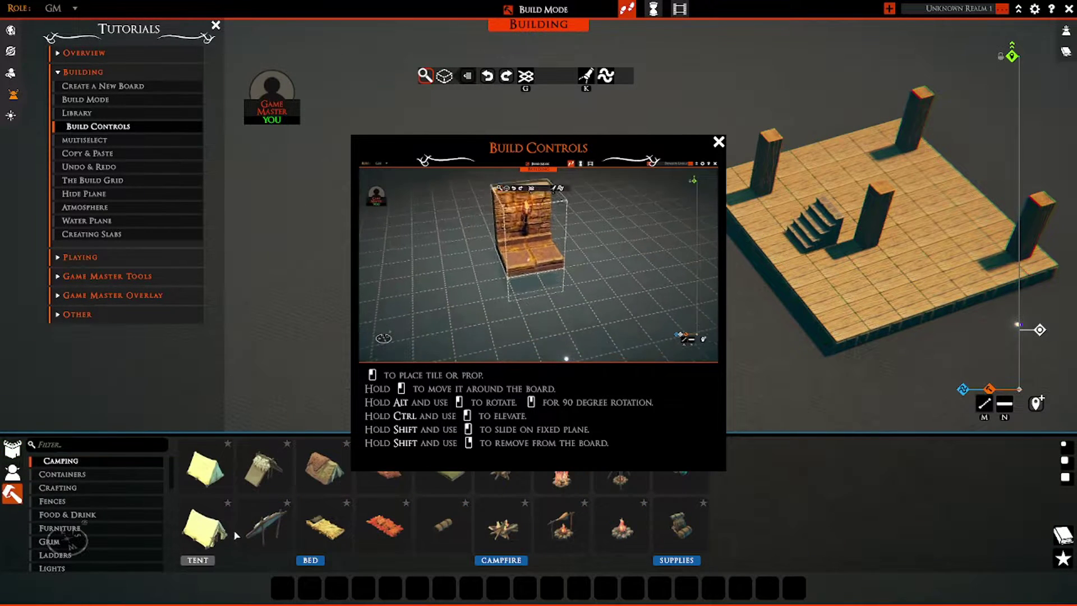
{"action": "left_click", "coordinate": [206, 528]}
{"action": "left_click", "coordinate": [860, 270]}
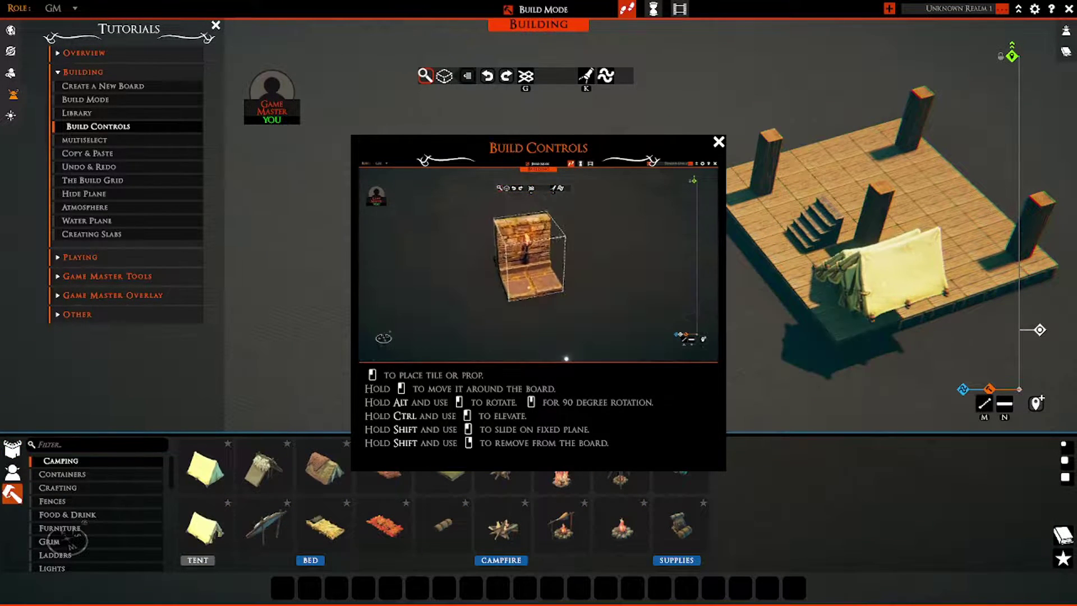
{"action": "left_click_drag", "start_coordinate": [860, 271], "coordinate": [866, 273], "text": "alt"}
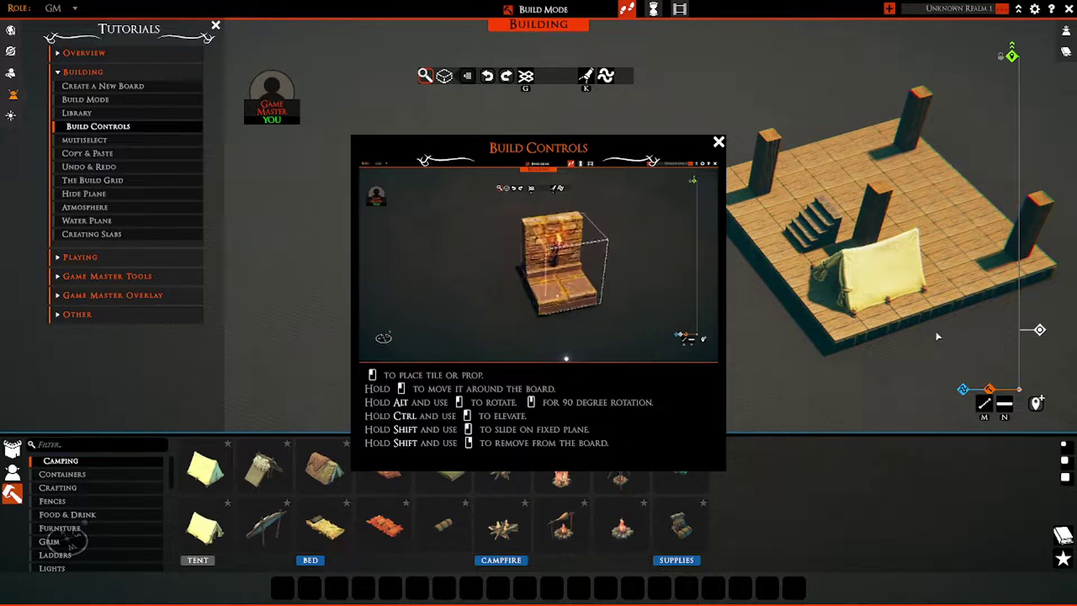
Slide the tent around the floor with the build grid shown, then remove it from the board.
{"action": "key", "text": "g"}
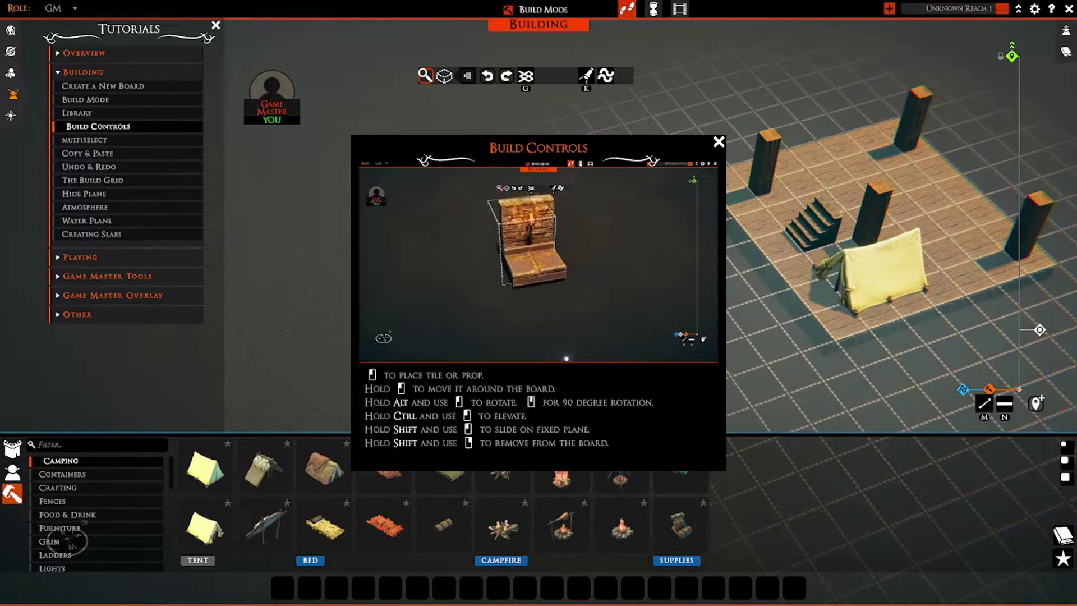
{"action": "left_click_drag", "start_coordinate": [928, 252], "coordinate": [897, 273]}
{"action": "key", "text": "g"}
{"action": "key", "text": "g"}
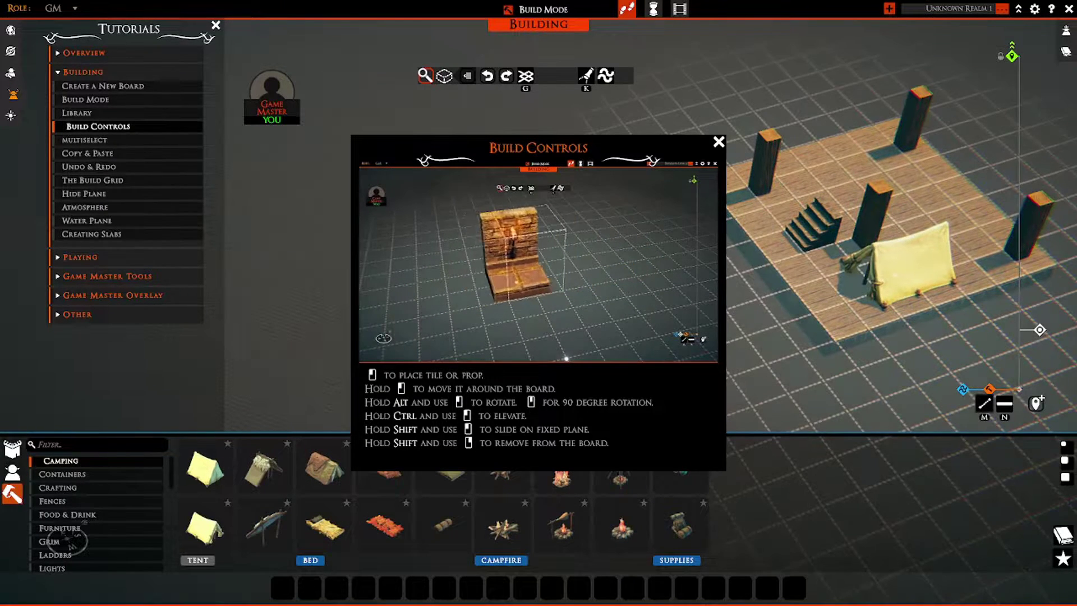
{"action": "left_click_drag", "start_coordinate": [854, 267], "coordinate": [881, 251]}
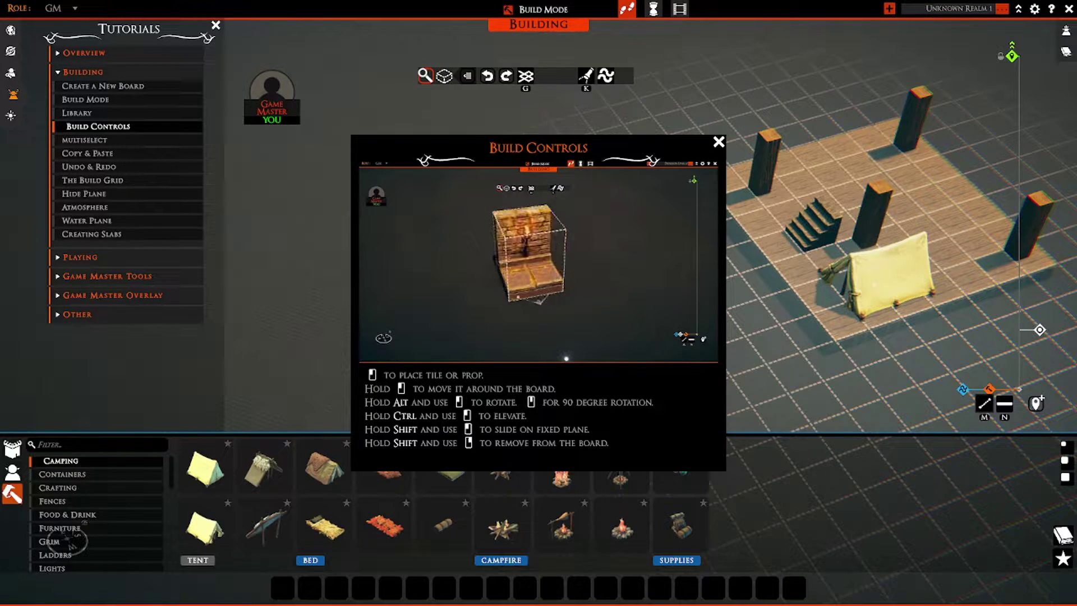
{"action": "mouse_move", "coordinate": [874, 285]}
{"action": "left_mouse_down"}
{"action": "mouse_move", "coordinate": [901, 240]}
{"action": "mouse_move", "coordinate": [867, 307]}
{"action": "mouse_move", "coordinate": [900, 269]}
{"action": "mouse_move", "coordinate": [886, 280]}
{"action": "mouse_move", "coordinate": [848, 277]}
{"action": "mouse_move", "coordinate": [888, 279]}
{"action": "left_mouse_up"}
{"action": "right_click", "coordinate": [888, 279], "text": "shift"}
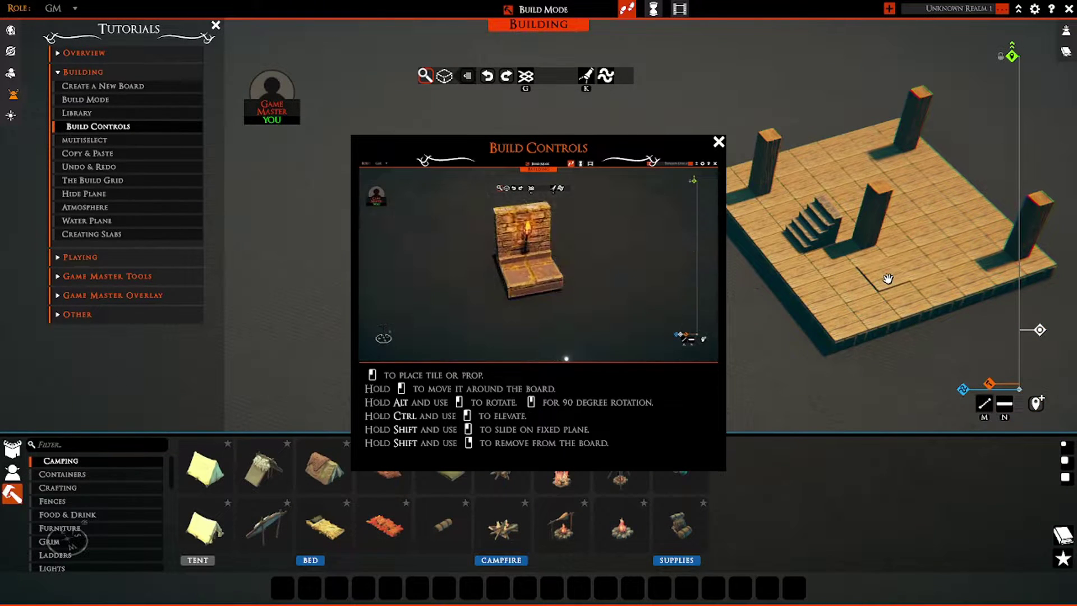
Move the inner pillar back to the near corner and the stairs toward the middle of the floor.
{"action": "right_click_drag", "start_coordinate": [840, 344], "coordinate": [775, 293]}
{"action": "key", "text": "a"}
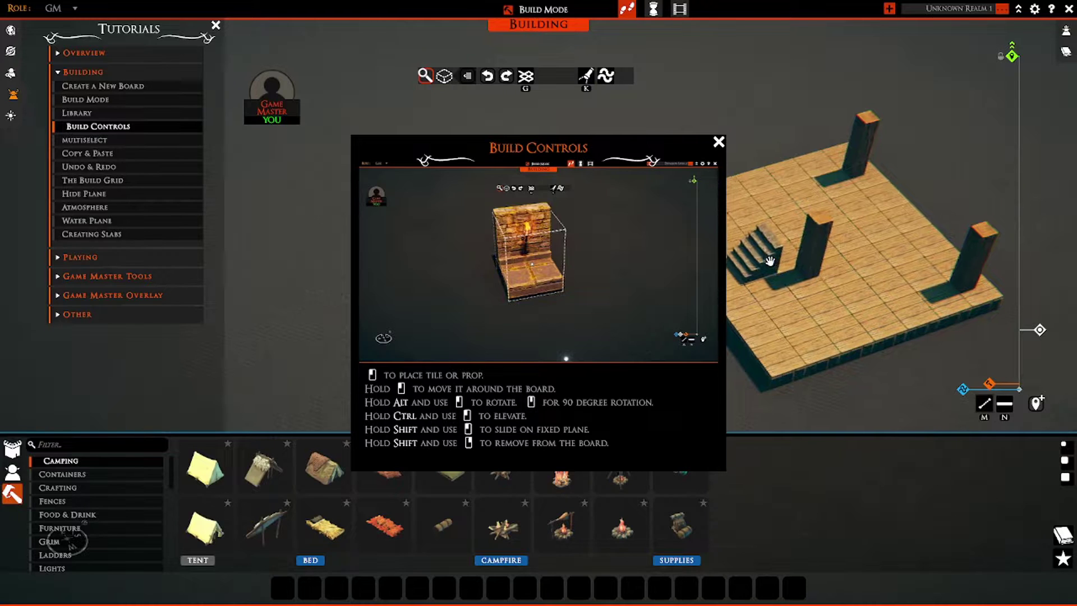
{"action": "key", "text": "a"}
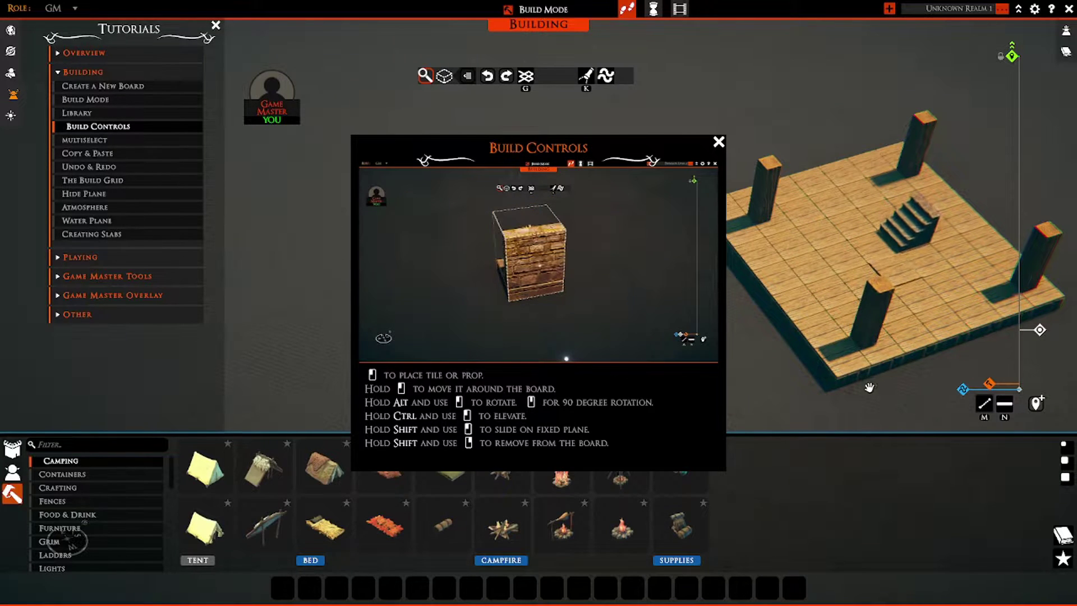
{"action": "key", "text": "s"}
{"action": "key", "text": "d"}
{"action": "key", "text": "w"}
{"action": "key", "text": "a"}
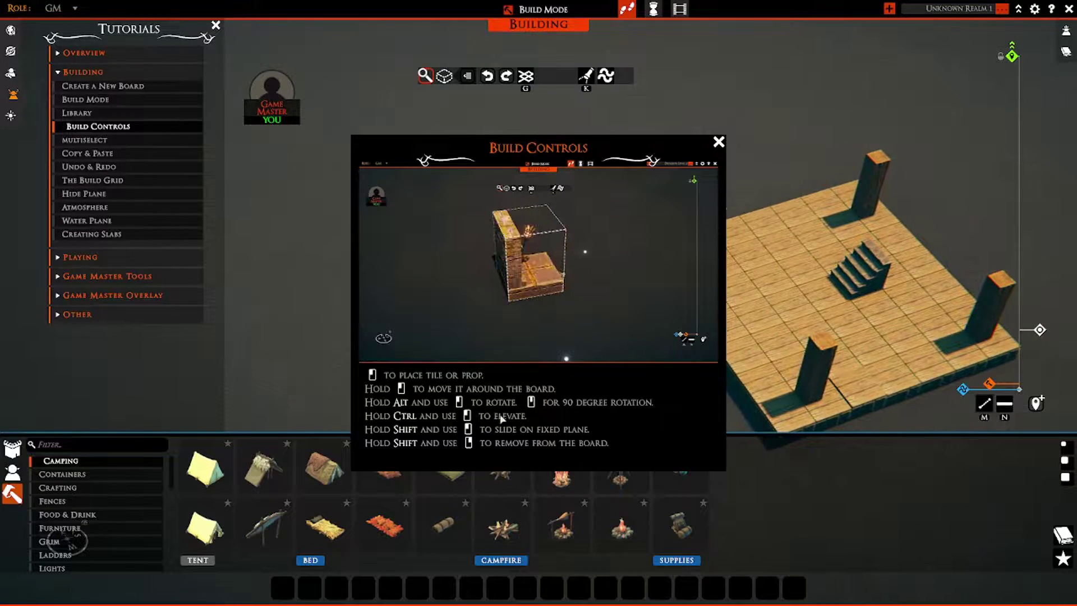
Read the Multiselect lesson in the Building tutorials.
{"action": "left_click", "coordinate": [87, 140]}
{"action": "key", "text": "s"}
{"action": "key", "text": "a"}
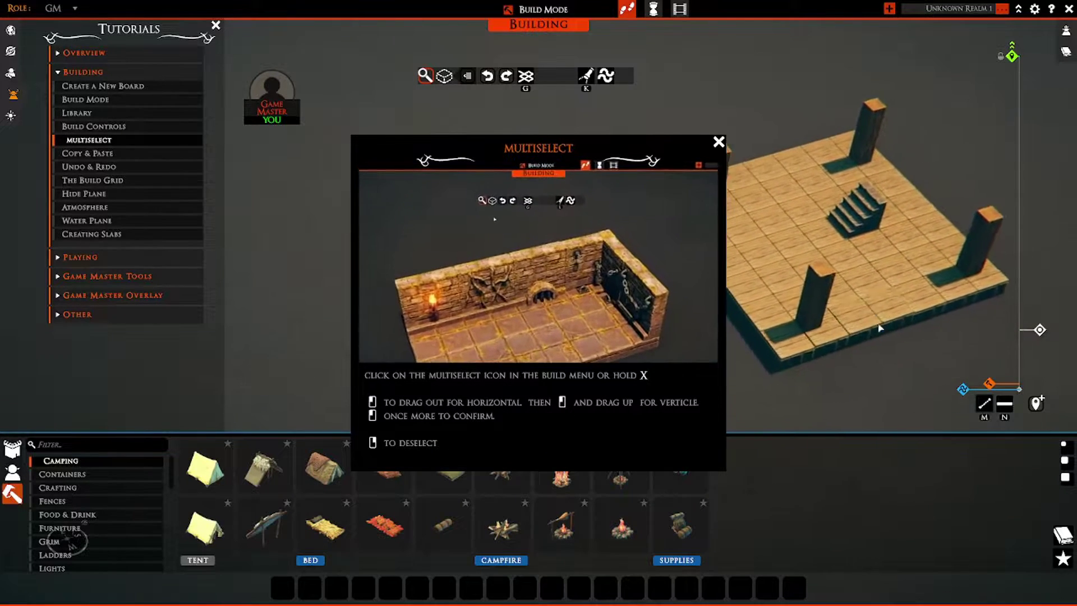
{"action": "right_click_drag", "start_coordinate": [797, 294], "coordinate": [941, 330]}
{"action": "key", "text": "w"}
{"action": "key", "text": "a"}
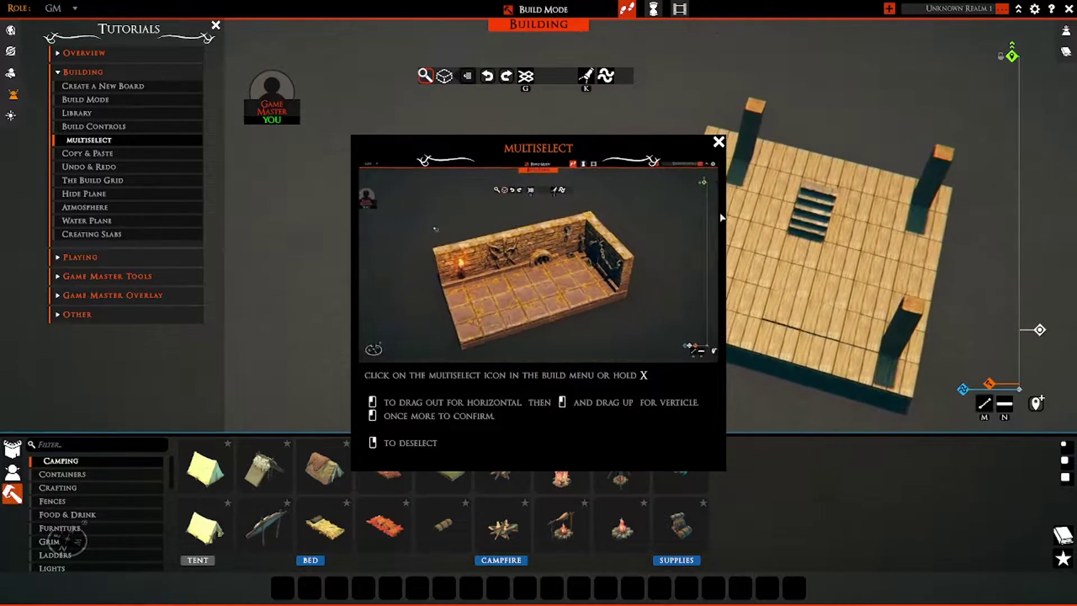
{"action": "key", "text": "a"}
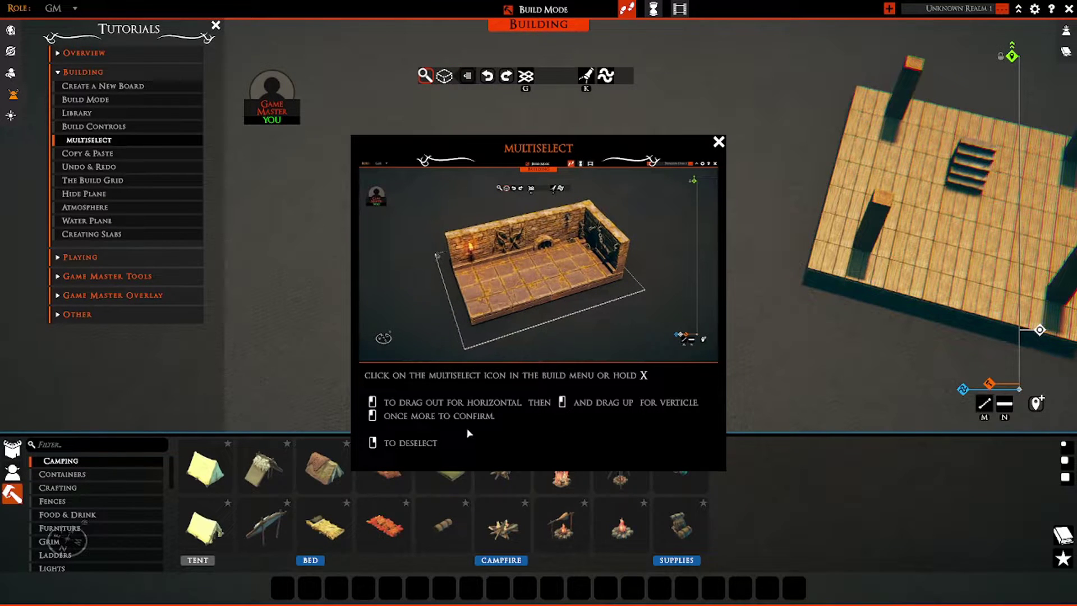
Multiselect the whole floor with its pillars and stairs in one selection box, and close the tutorial window.
{"action": "left_click", "coordinate": [443, 76]}
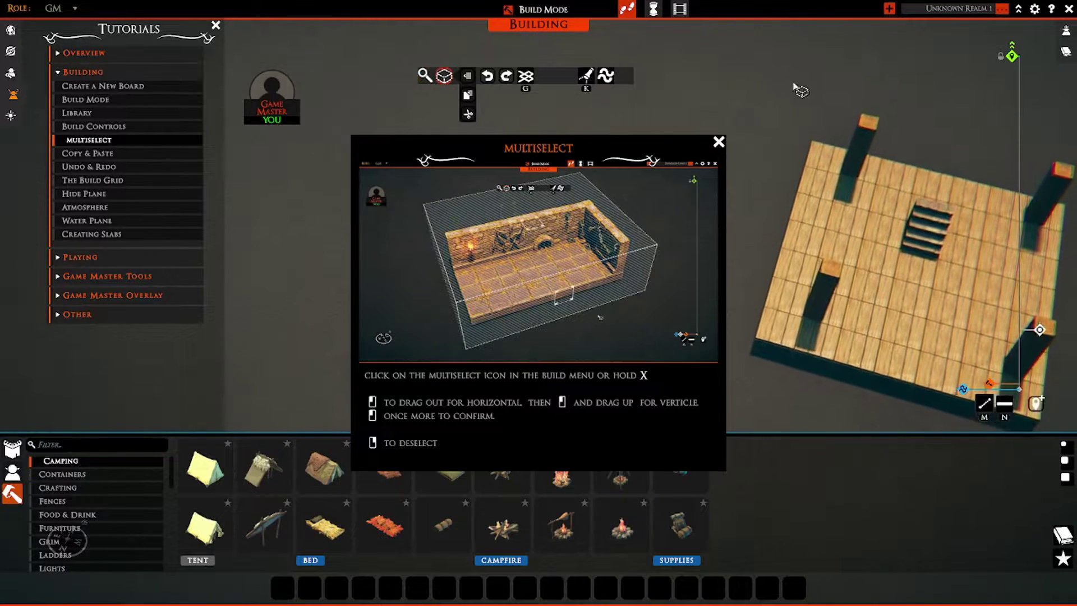
{"action": "mouse_move", "coordinate": [799, 189]}
{"action": "left_mouse_down"}
{"action": "mouse_move", "coordinate": [951, 303]}
{"action": "mouse_move", "coordinate": [985, 240]}
{"action": "mouse_move", "coordinate": [976, 224]}
{"action": "left_mouse_up"}
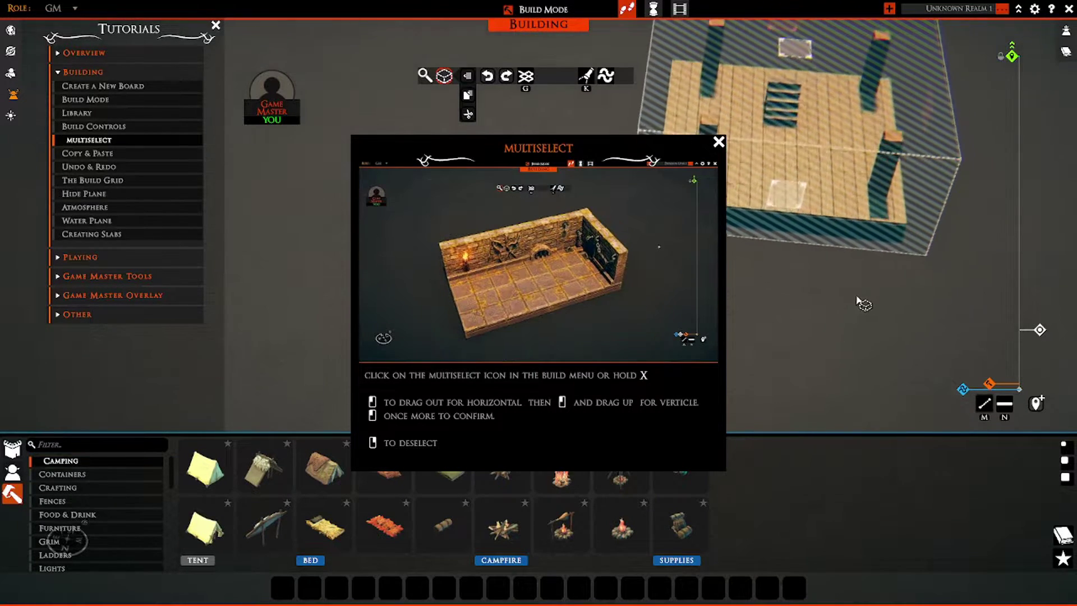
{"action": "scroll", "coordinate": [824, 335], "scroll_direction": "up", "scroll_amount": 4}
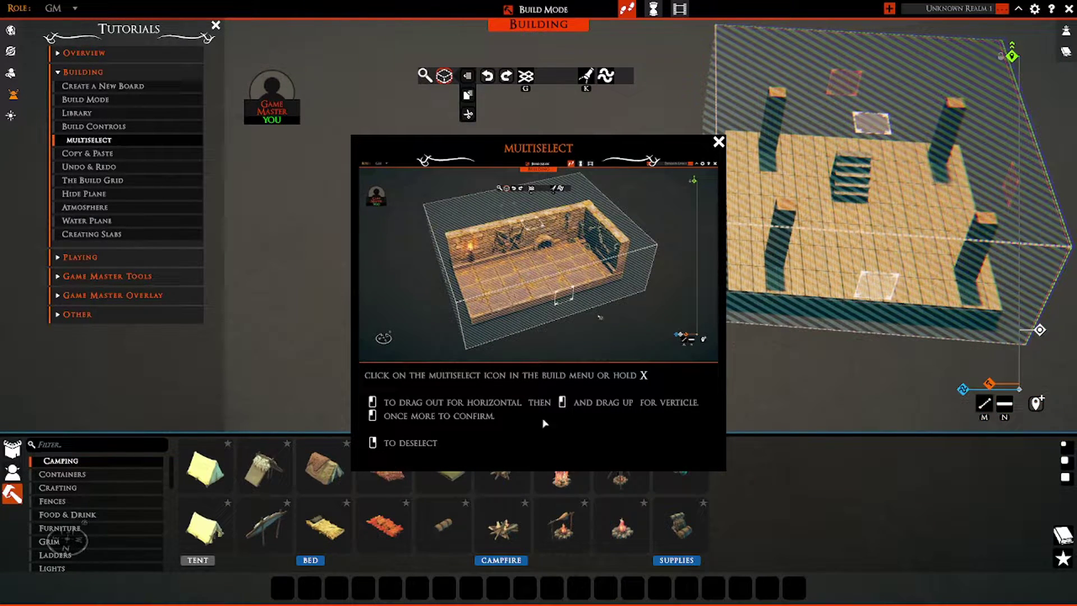
{"action": "left_click", "coordinate": [719, 142]}
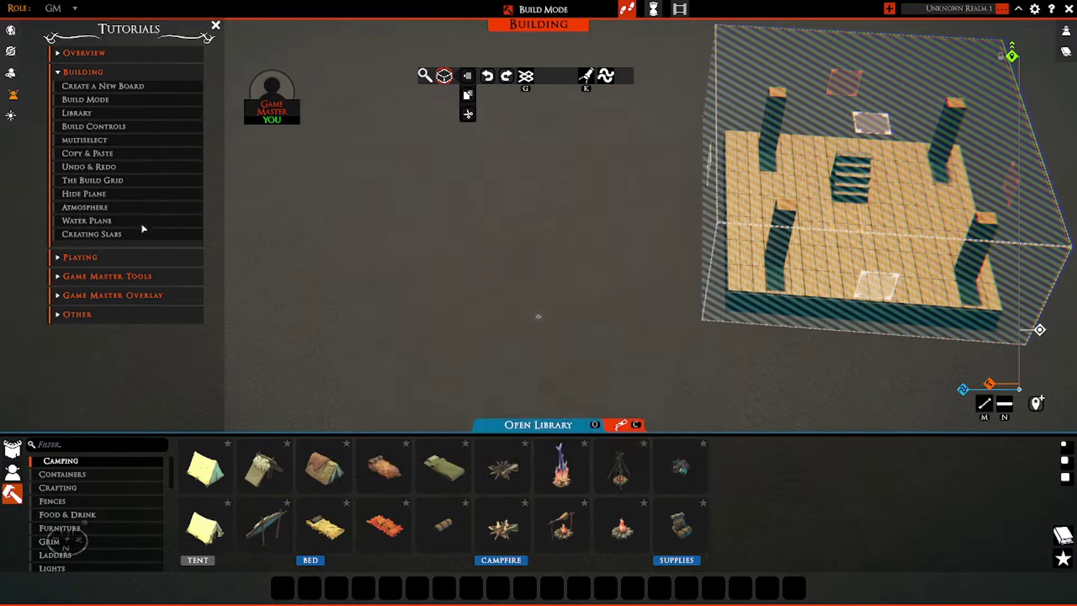
Read the Copy & Paste tutorial and paste a copy of the selected platform directly beside the original.
{"action": "left_click", "coordinate": [94, 154]}
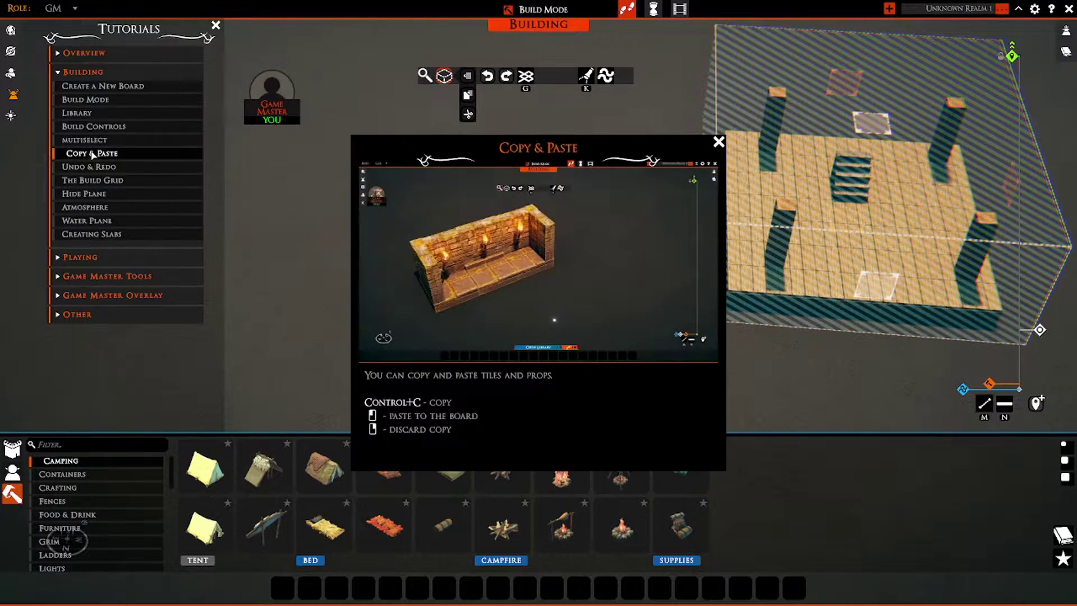
{"action": "scroll", "coordinate": [922, 361], "scroll_direction": "up", "scroll_amount": 3}
{"action": "key", "text": "d"}
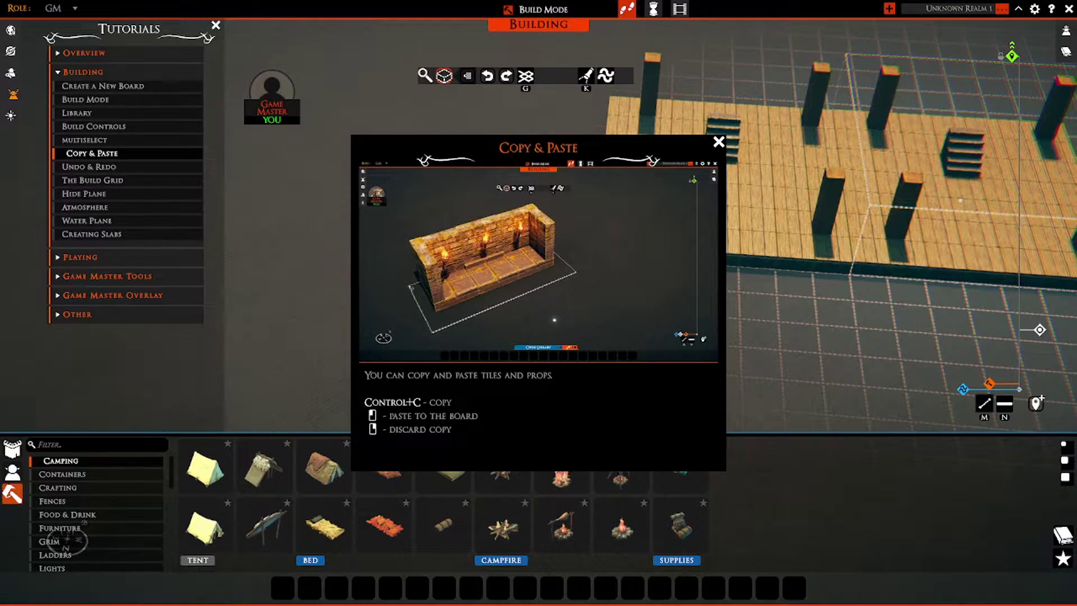
{"action": "right_click", "coordinate": [869, 351]}
{"action": "key", "text": "w"}
{"action": "middle_click_drag", "start_coordinate": [895, 377], "coordinate": [955, 346]}
{"action": "scroll", "coordinate": [796, 383], "scroll_direction": "down", "scroll_amount": 3}
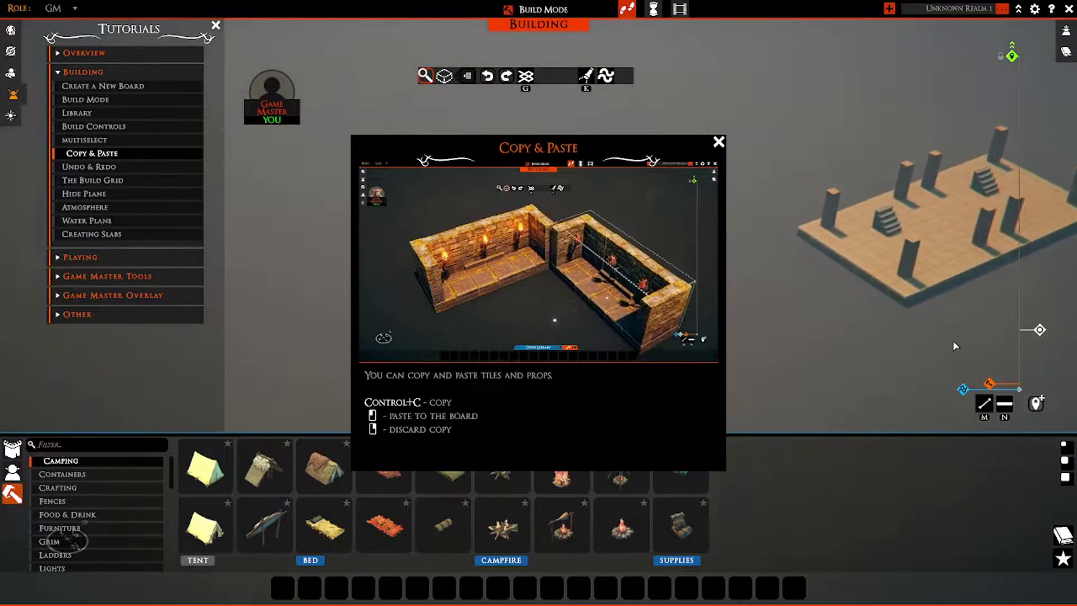
{"action": "key", "text": "w"}
{"action": "key", "text": "d"}
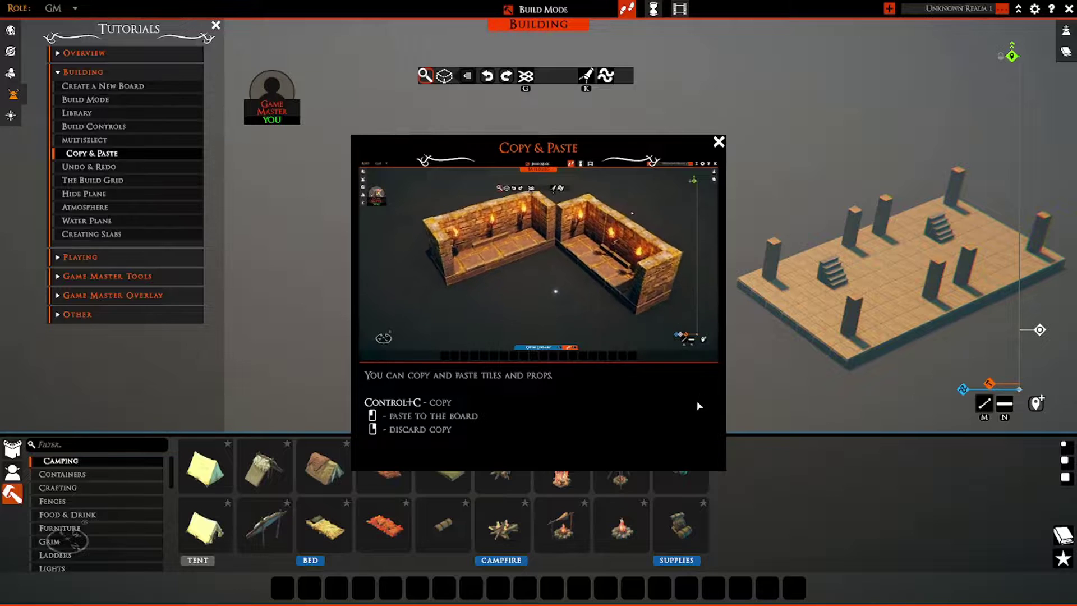
Read the Undo & Redo tutorial, and practise by undoing and redoing the platform paste.
{"action": "left_click", "coordinate": [107, 168]}
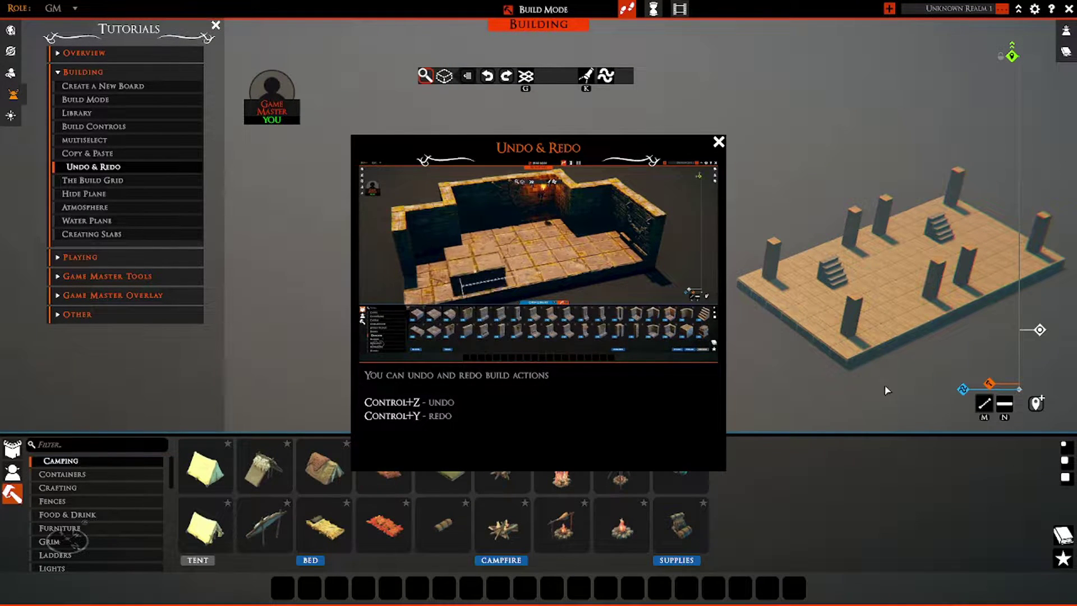
{"action": "key", "text": "ctrl+z"}
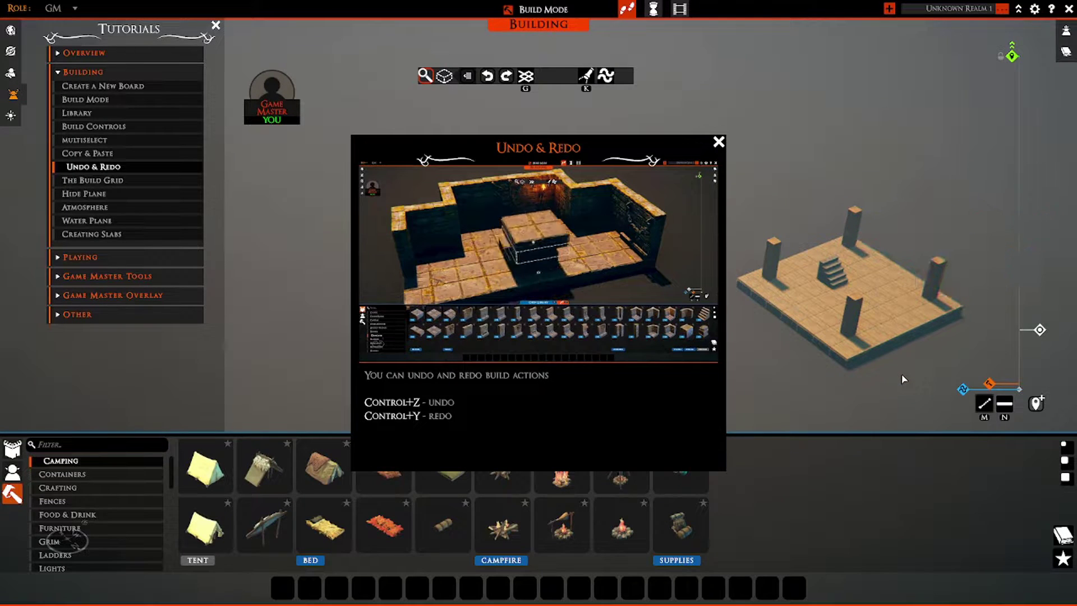
{"action": "key", "text": "ctrl+y"}
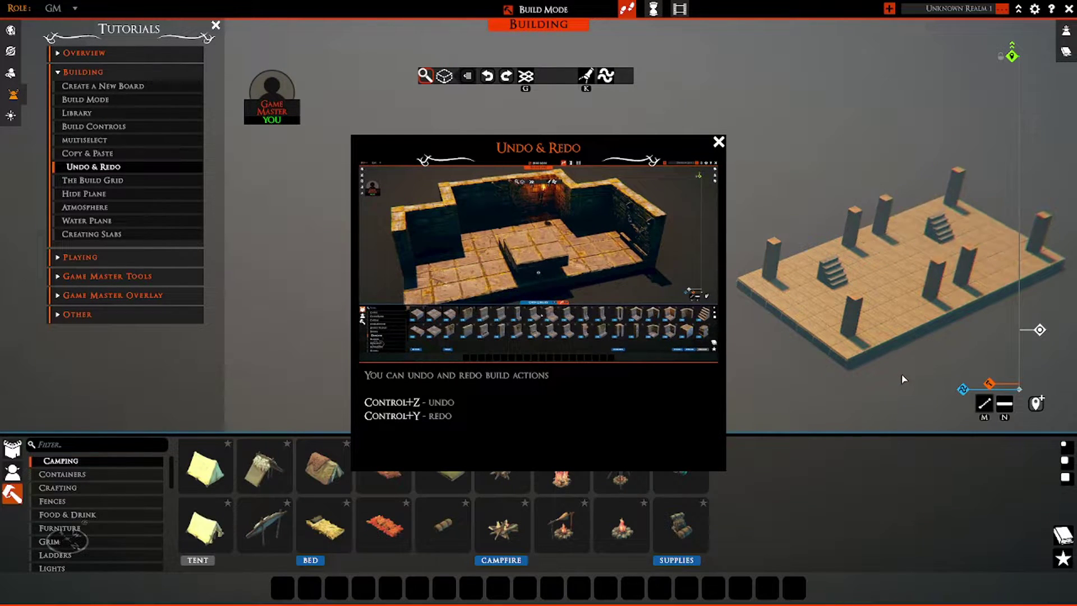
Open the Build Grid tutorial, and practise toggling the grid's visibility and raising the build height slightly above the ground.
{"action": "left_click", "coordinate": [92, 181]}
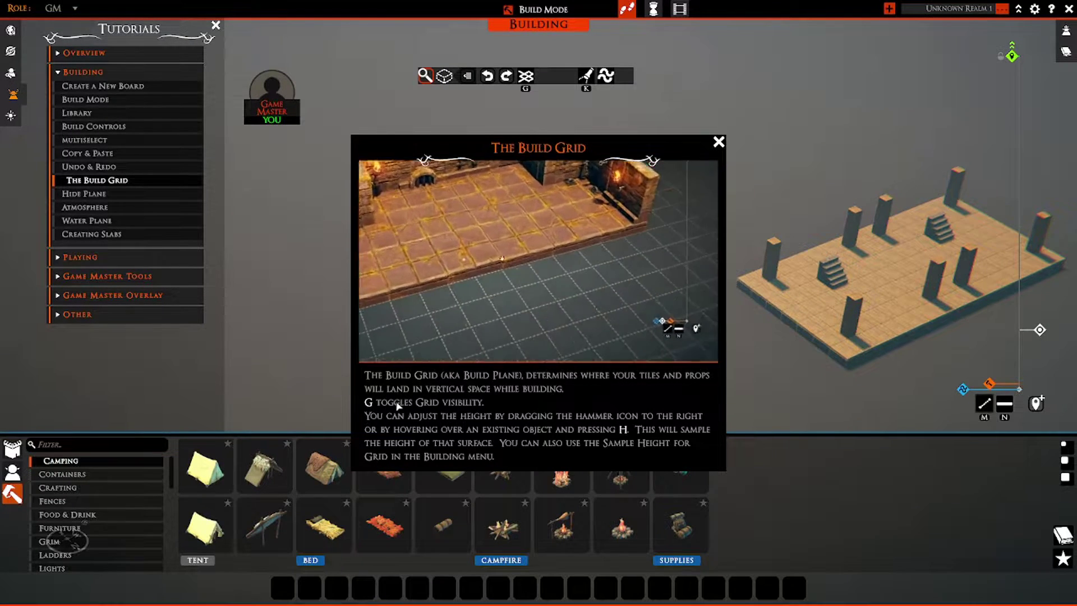
{"action": "key", "text": "g"}
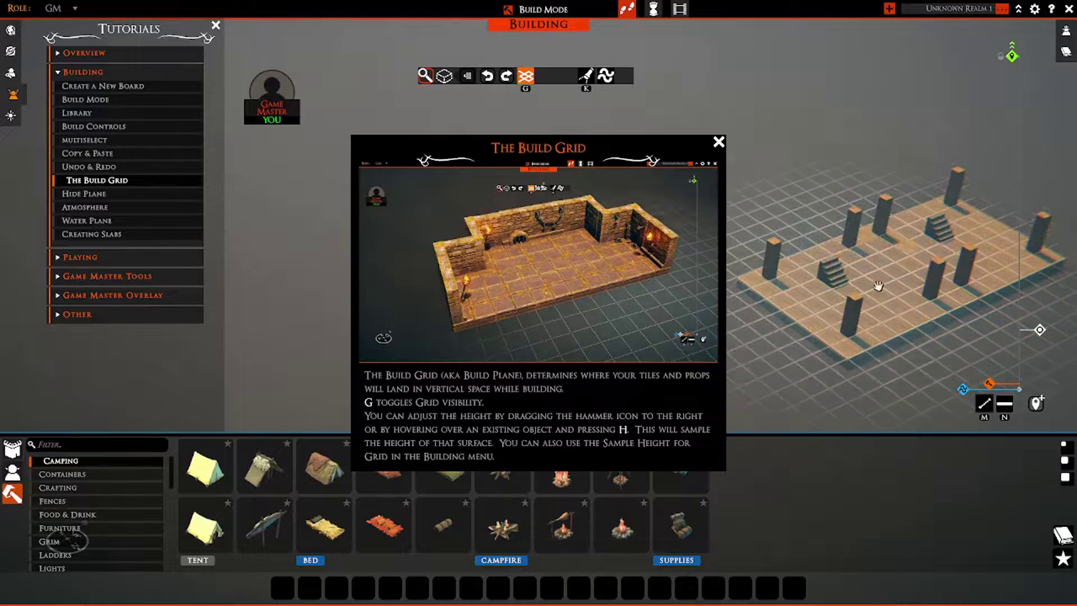
{"action": "key", "text": "g"}
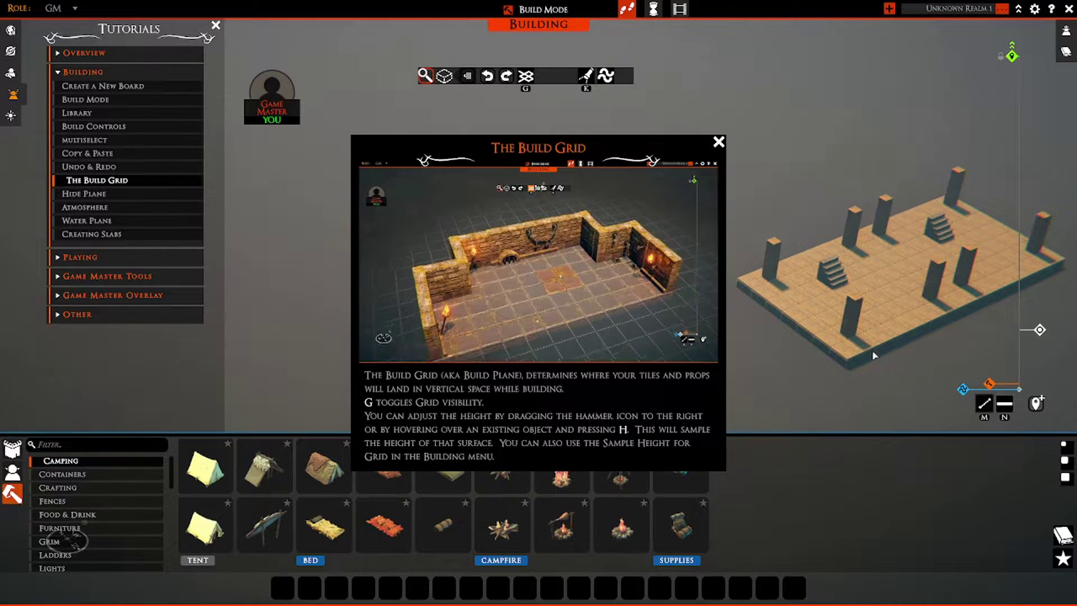
{"action": "key", "text": "g"}
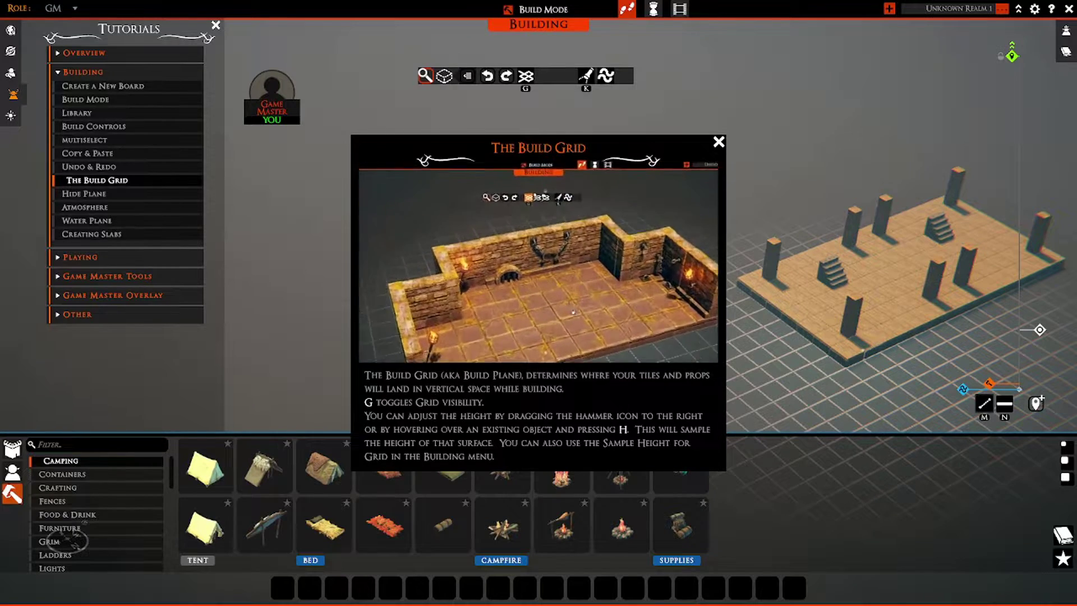
{"action": "mouse_move", "coordinate": [872, 341]}
{"action": "left_mouse_down"}
{"action": "mouse_move", "coordinate": [853, 336]}
{"action": "mouse_move", "coordinate": [747, 206]}
{"action": "mouse_move", "coordinate": [881, 338]}
{"action": "mouse_move", "coordinate": [868, 351]}
{"action": "left_mouse_up"}
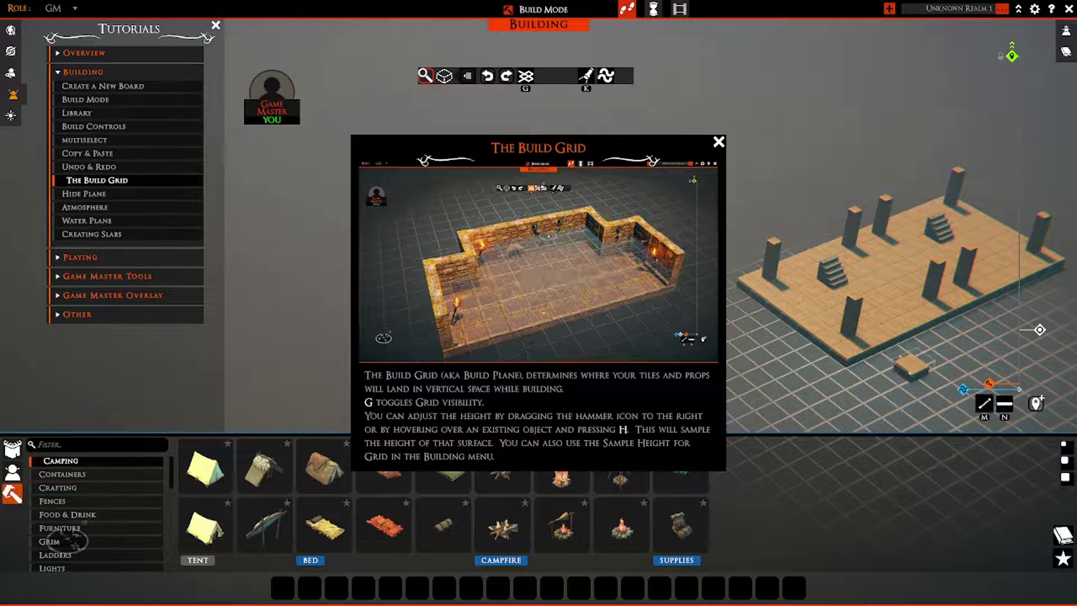
{"action": "key", "text": "g"}
{"action": "key", "text": "g"}
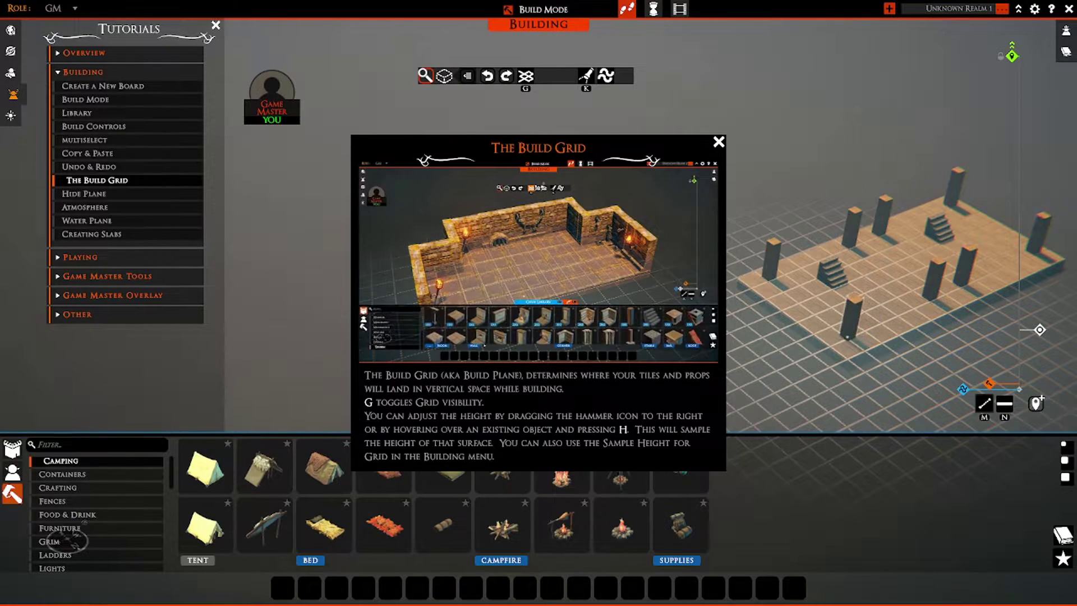
{"action": "key", "text": "g"}
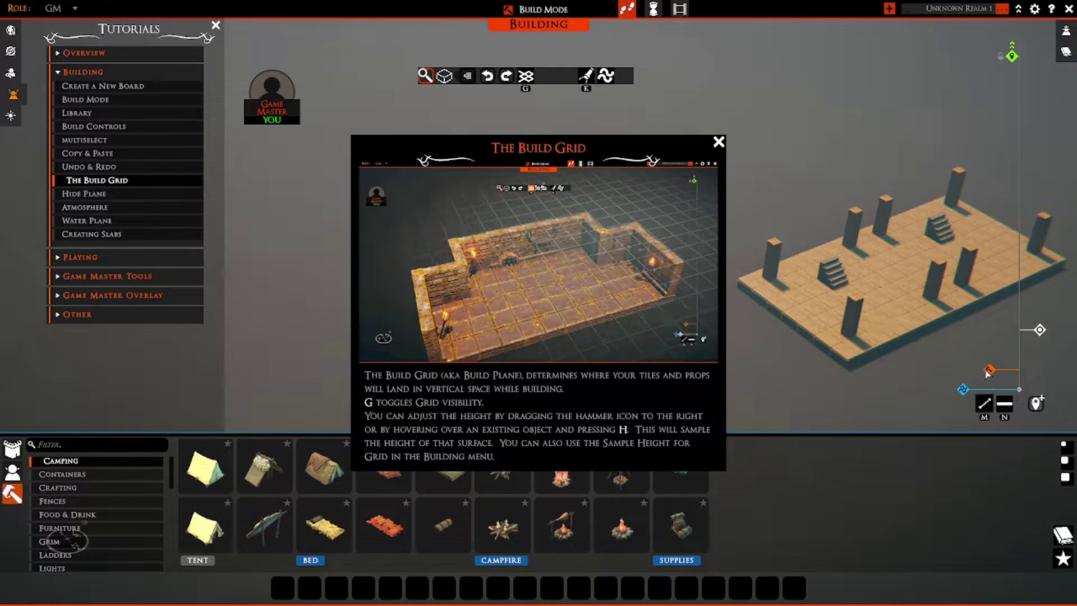
{"action": "left_click_drag", "start_coordinate": [988, 377], "coordinate": [988, 384]}
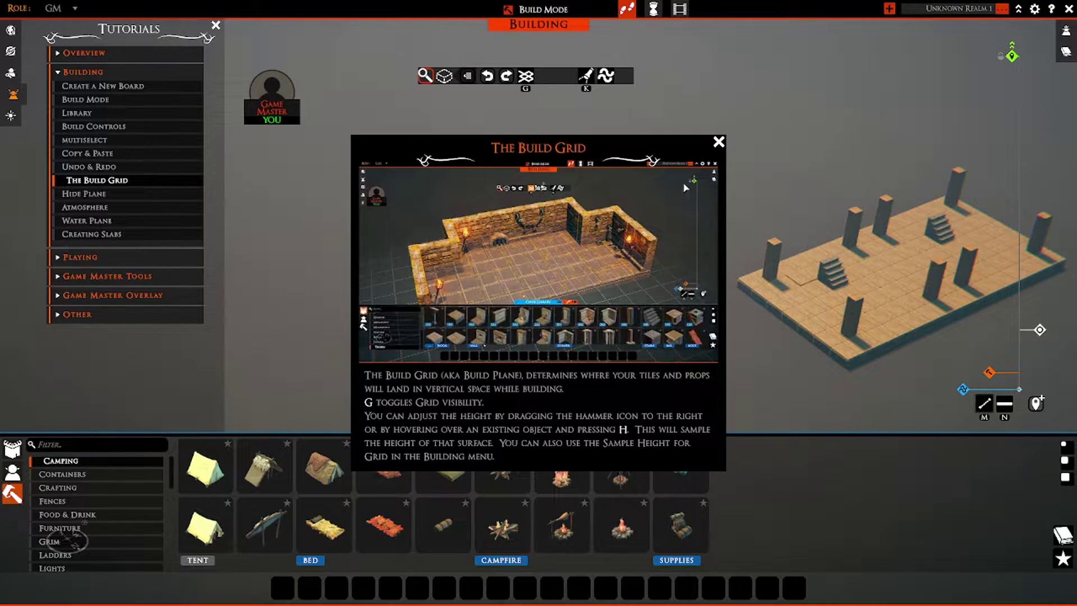
Open the Hide Plane tutorial and lower the hide plane well below its maximum height.
{"action": "left_click", "coordinate": [75, 194]}
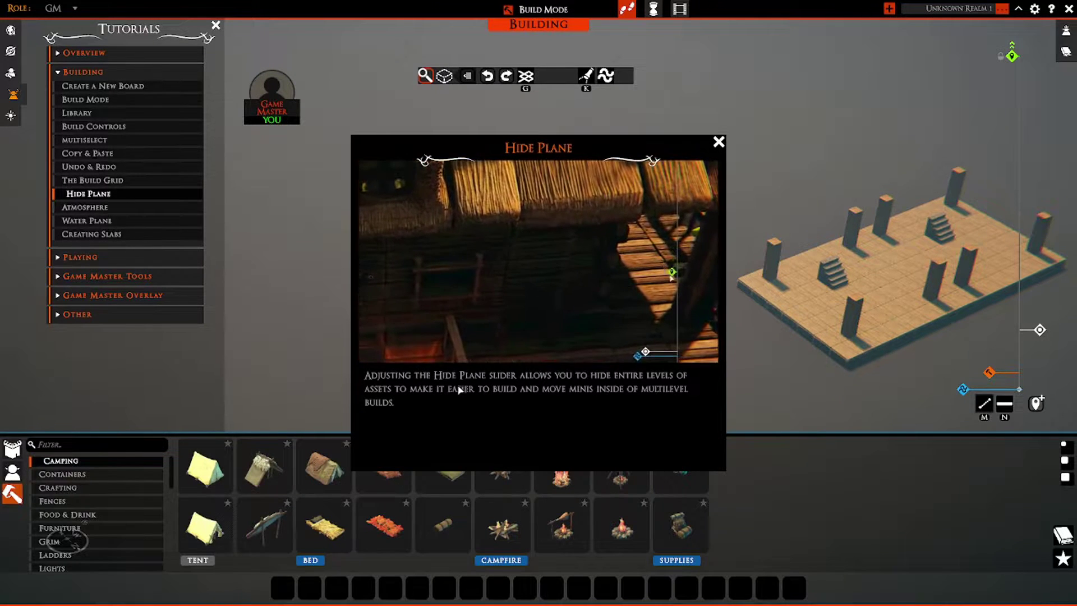
{"action": "left_click_drag", "start_coordinate": [851, 379], "coordinate": [791, 416]}
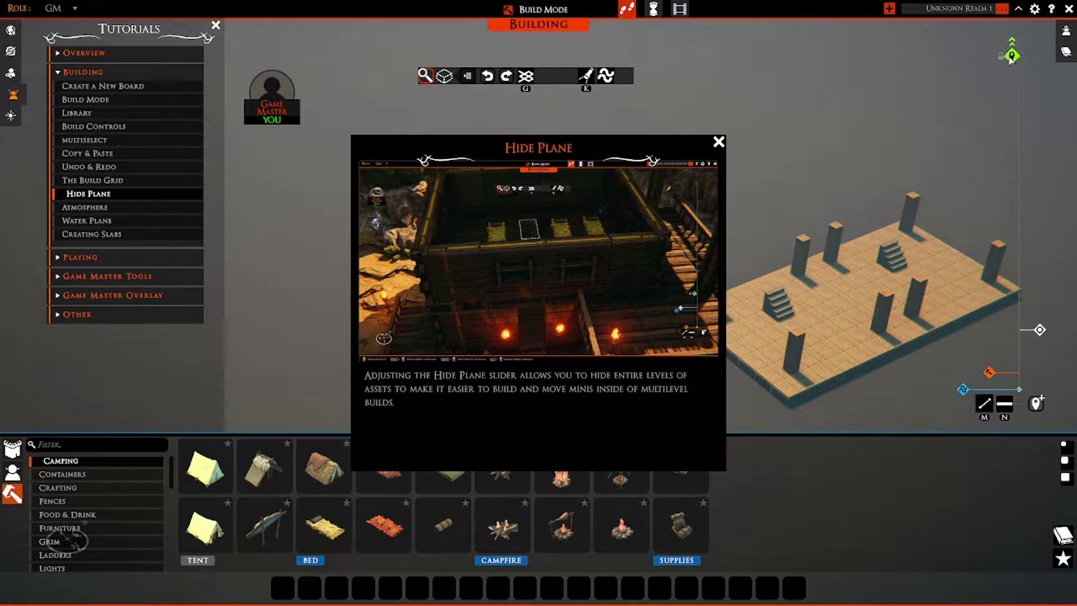
{"action": "left_click_drag", "start_coordinate": [1012, 58], "coordinate": [1012, 284]}
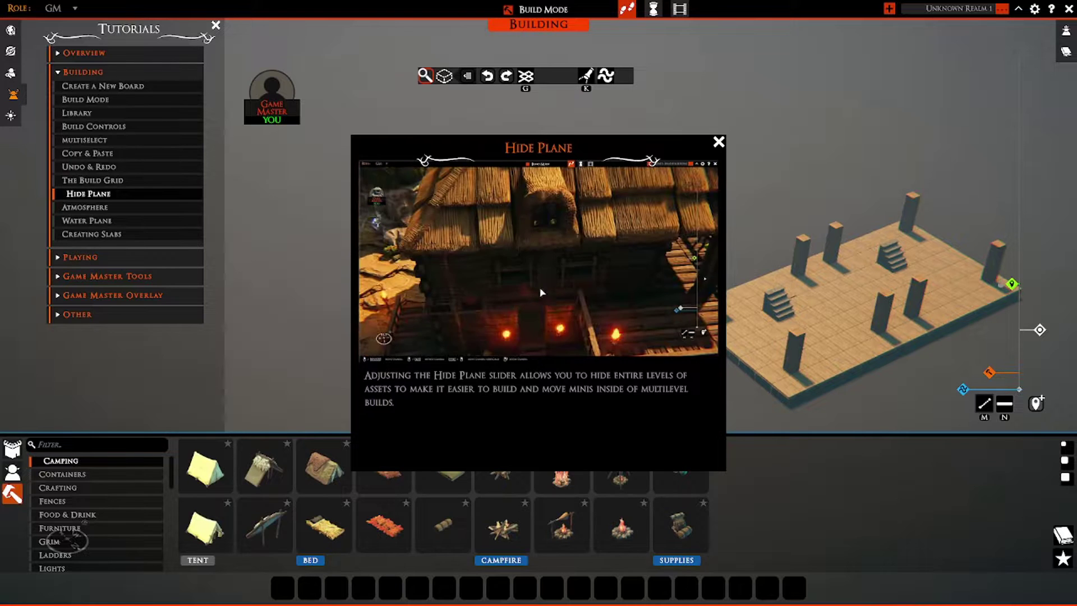
Open the Atmosphere tutorial and reduce the fog multiplier in the board's atmosphere settings.
{"action": "left_click", "coordinate": [101, 208]}
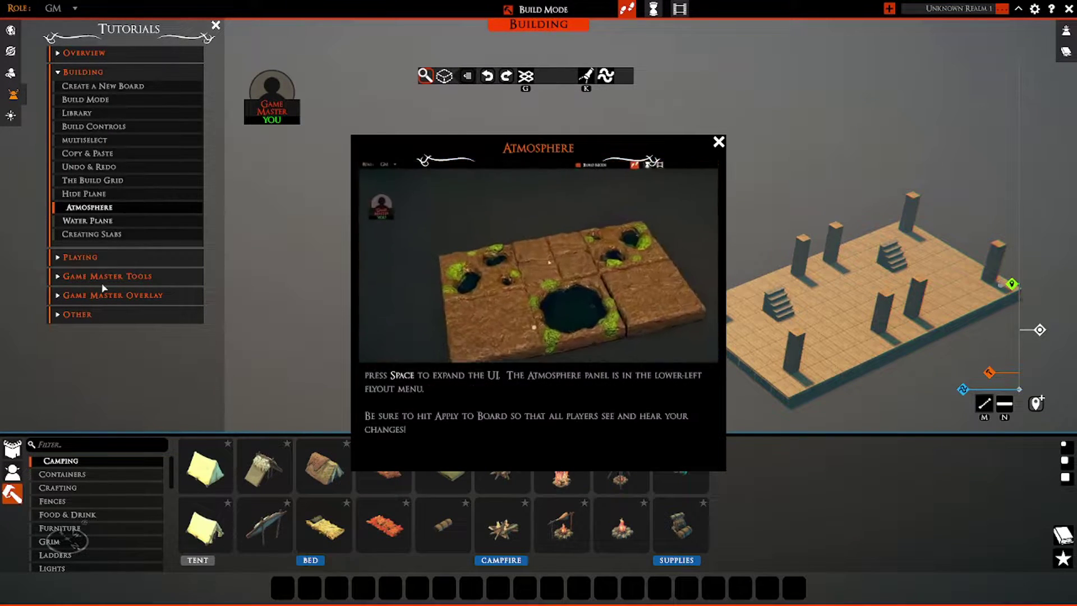
{"action": "left_click", "coordinate": [10, 116]}
{"action": "mouse_move", "coordinate": [92, 231]}
{"action": "left_mouse_down"}
{"action": "mouse_move", "coordinate": [91, 254]}
{"action": "mouse_move", "coordinate": [113, 259]}
{"action": "mouse_move", "coordinate": [90, 219]}
{"action": "left_mouse_up"}
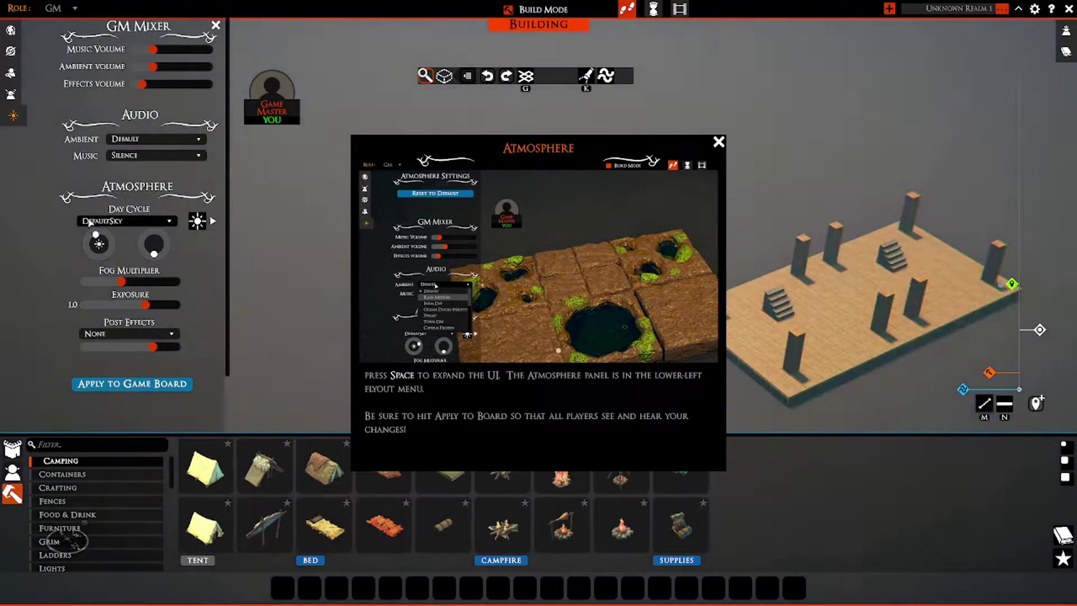
{"action": "mouse_move", "coordinate": [122, 283]}
{"action": "left_mouse_down"}
{"action": "mouse_move", "coordinate": [159, 283]}
{"action": "mouse_move", "coordinate": [102, 282]}
{"action": "left_mouse_up"}
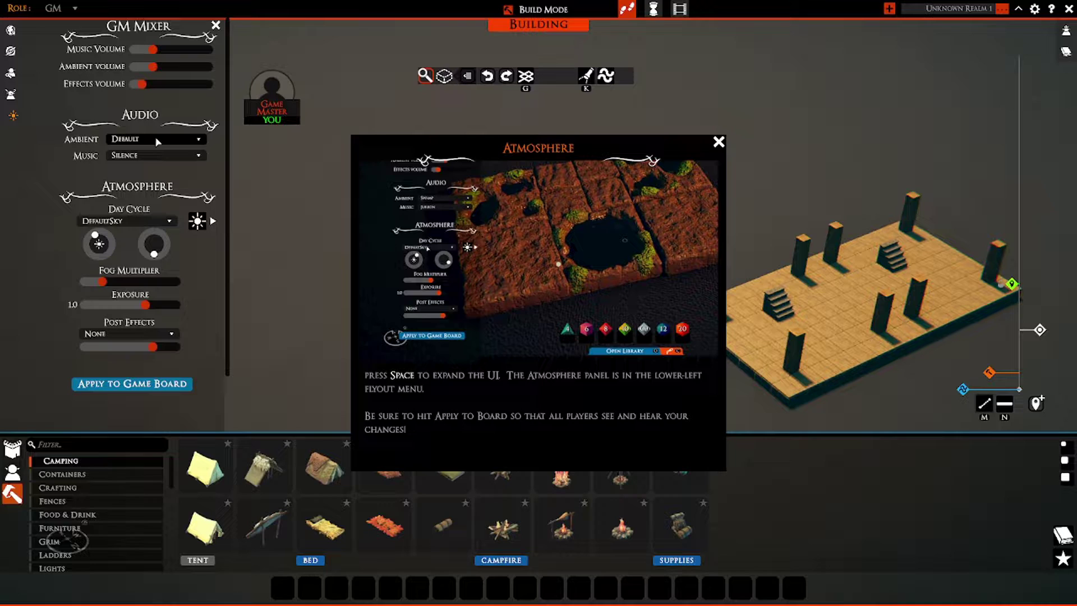
Examine the music and ambient sound choices in the atmosphere settings, keeping Silence and Default, and close the settings.
{"action": "left_click", "coordinate": [157, 155]}
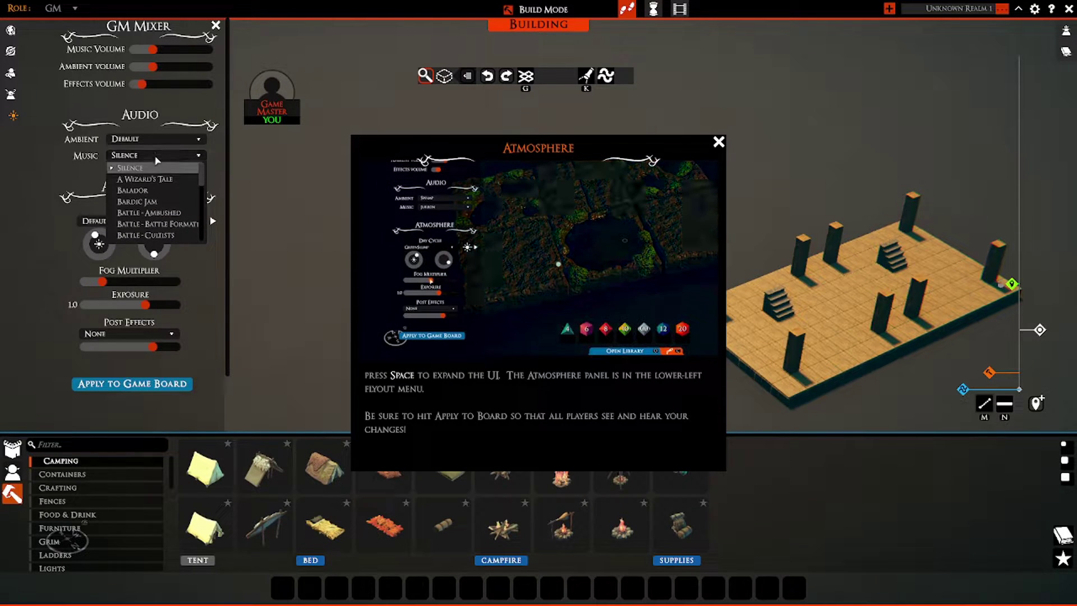
{"action": "left_click", "coordinate": [157, 161]}
{"action": "scroll", "coordinate": [173, 221], "scroll_direction": "up", "scroll_amount": 2}
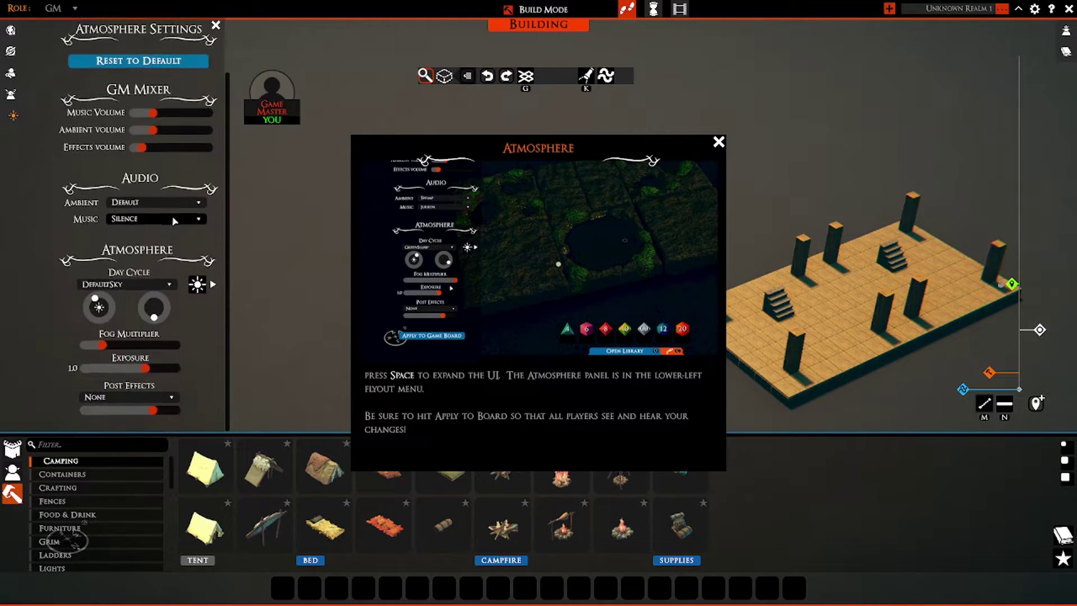
{"action": "left_click", "coordinate": [150, 204]}
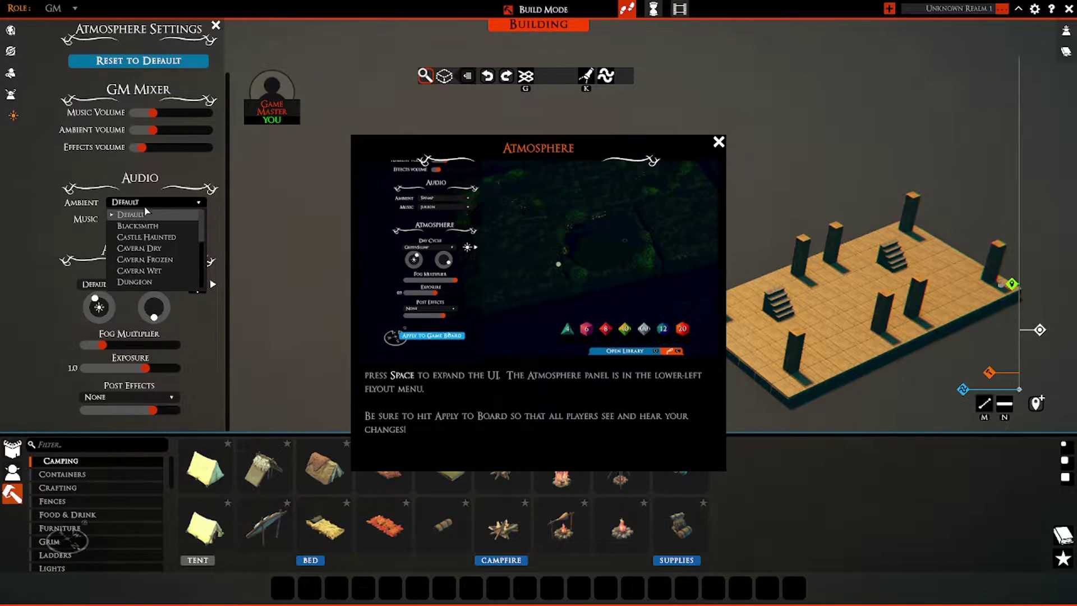
{"action": "left_click", "coordinate": [145, 207]}
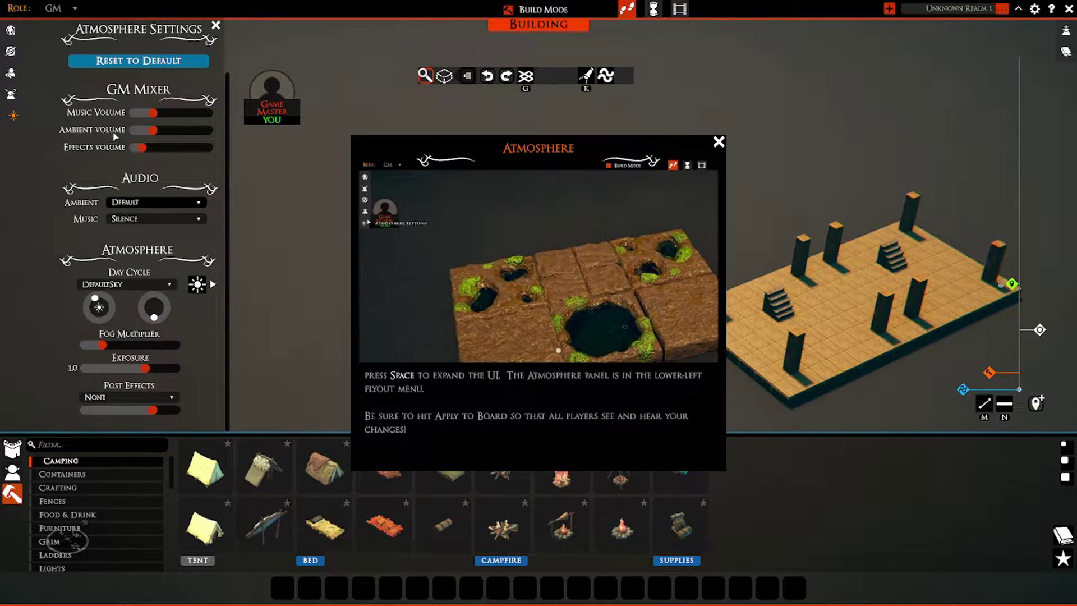
{"action": "left_click", "coordinate": [137, 202]}
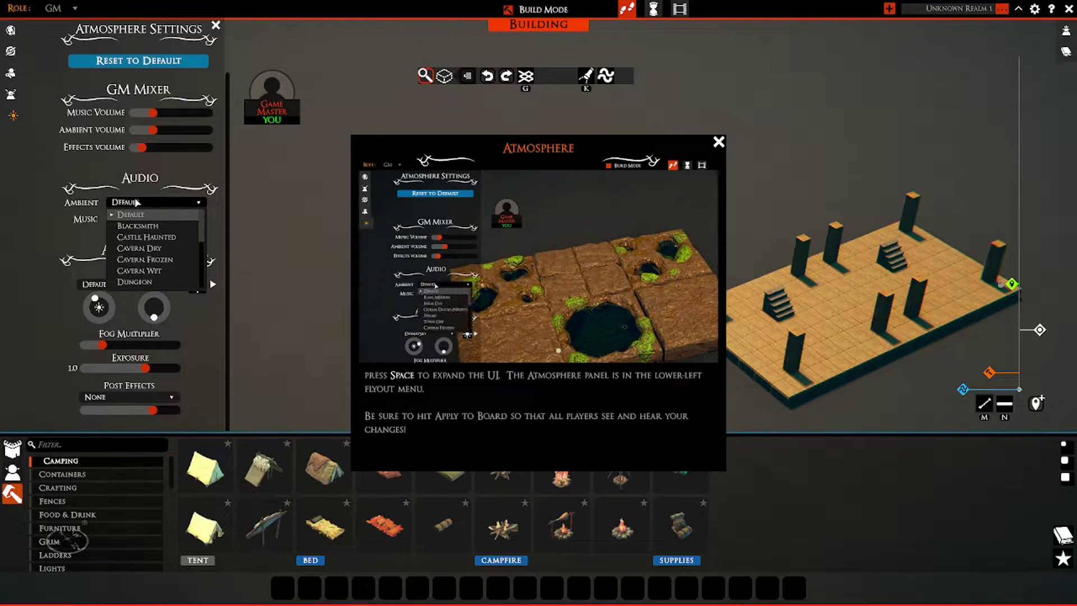
{"action": "left_click", "coordinate": [137, 203]}
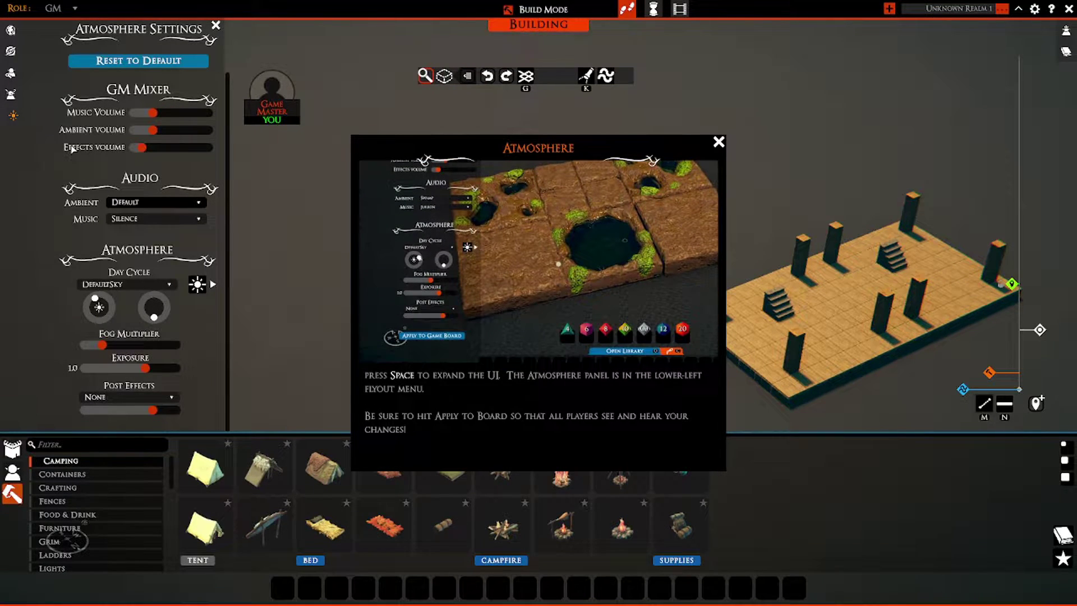
{"action": "scroll", "coordinate": [171, 129], "scroll_direction": "down", "scroll_amount": 5}
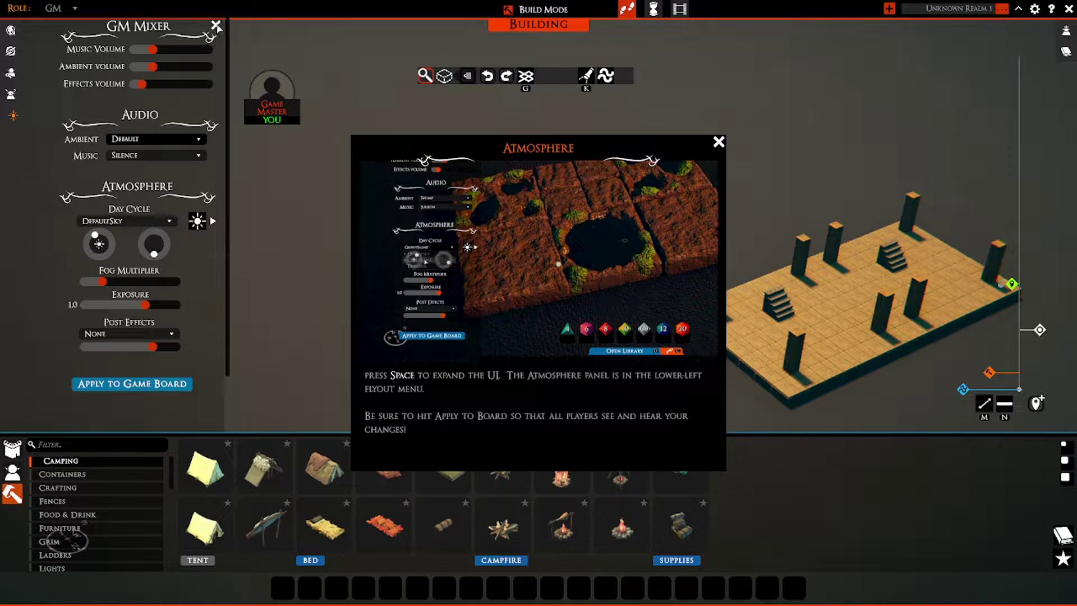
{"action": "left_click", "coordinate": [217, 26]}
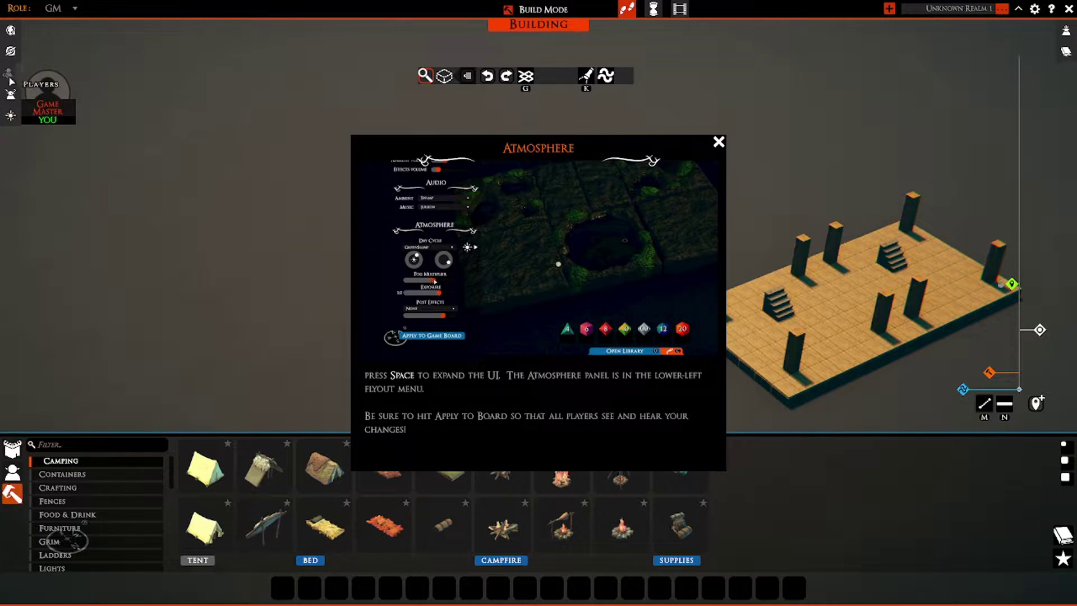
Open the Water Plane tutorial and raise the water plane slightly so that water surrounds the platform.
{"action": "left_click", "coordinate": [11, 94]}
{"action": "left_click", "coordinate": [90, 222]}
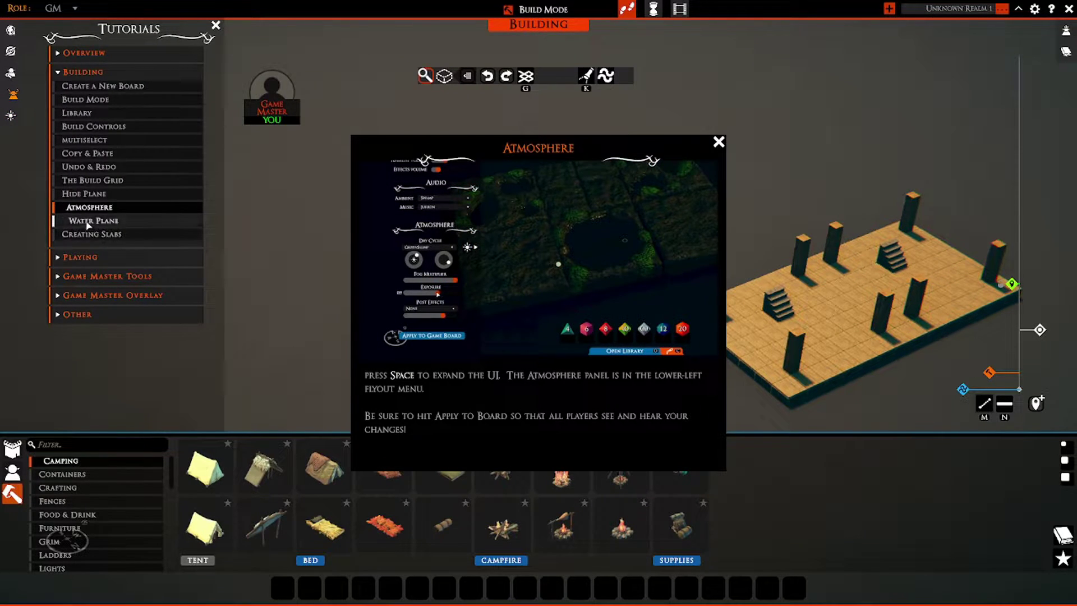
{"action": "key", "text": "s"}
{"action": "key", "text": "a"}
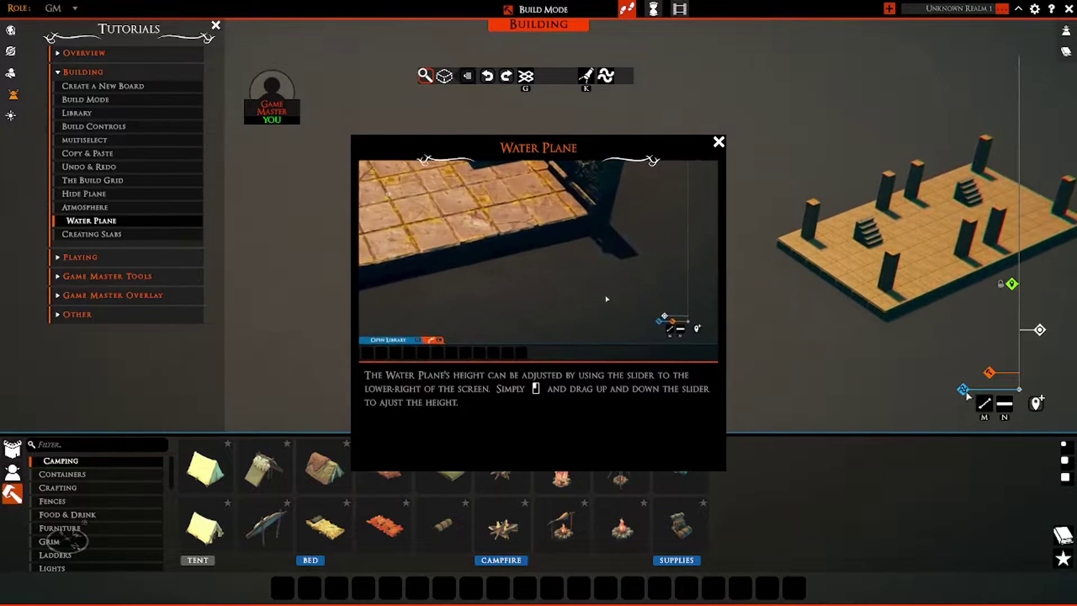
{"action": "left_click_drag", "start_coordinate": [962, 387], "coordinate": [963, 386]}
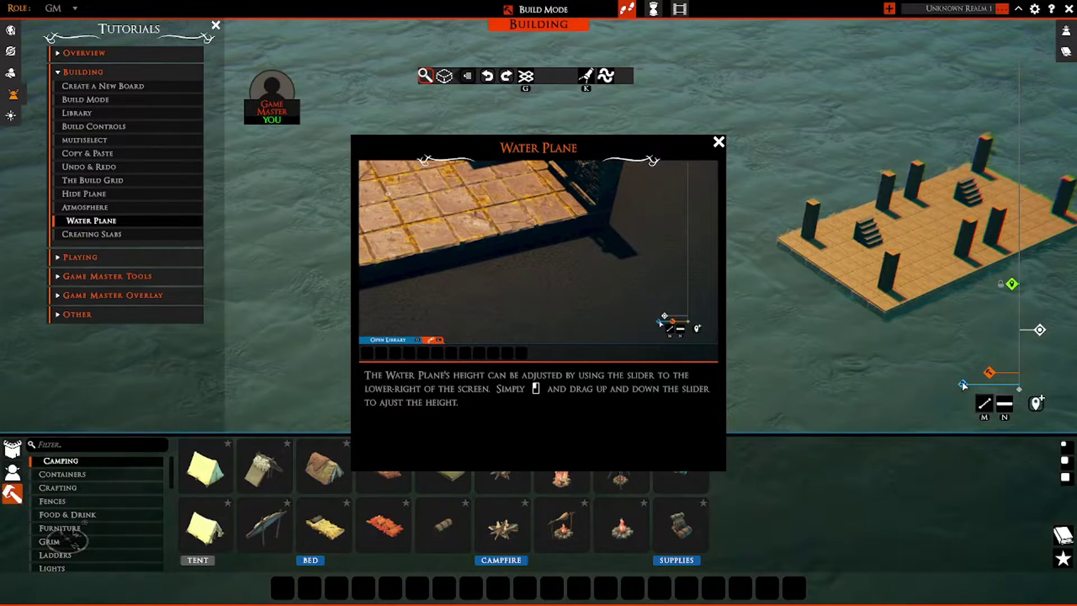
Inspect the platform in the water and lower the water plane until the water is gone from the board.
{"action": "key", "text": "d"}
{"action": "key", "text": "a"}
{"action": "key", "text": "w"}
{"action": "key", "text": "w"}
{"action": "key", "text": "d"}
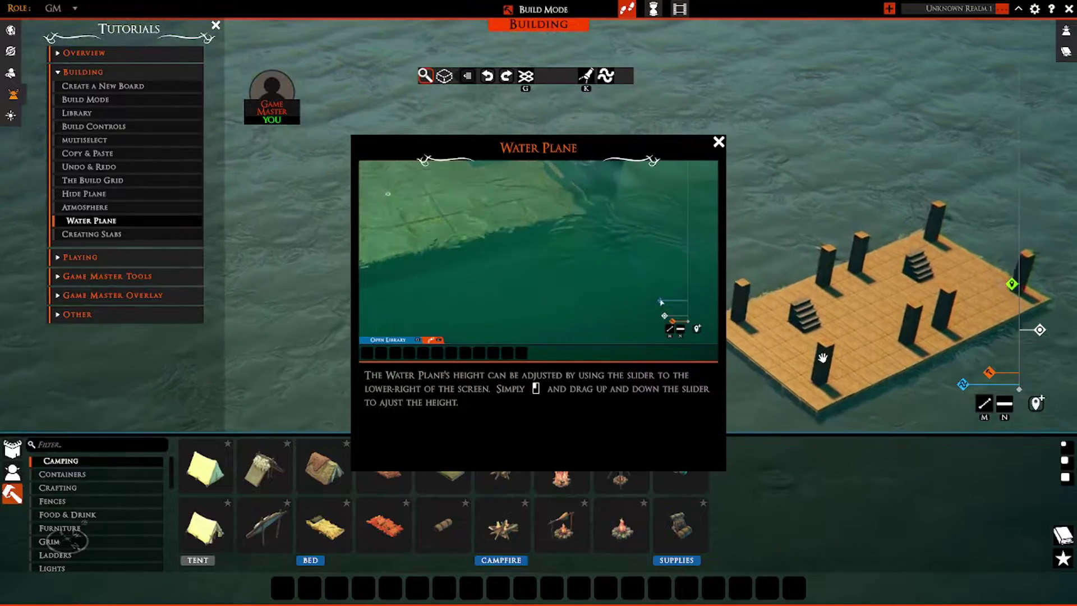
{"action": "key", "text": "s"}
{"action": "key", "text": "a"}
{"action": "key", "text": "d"}
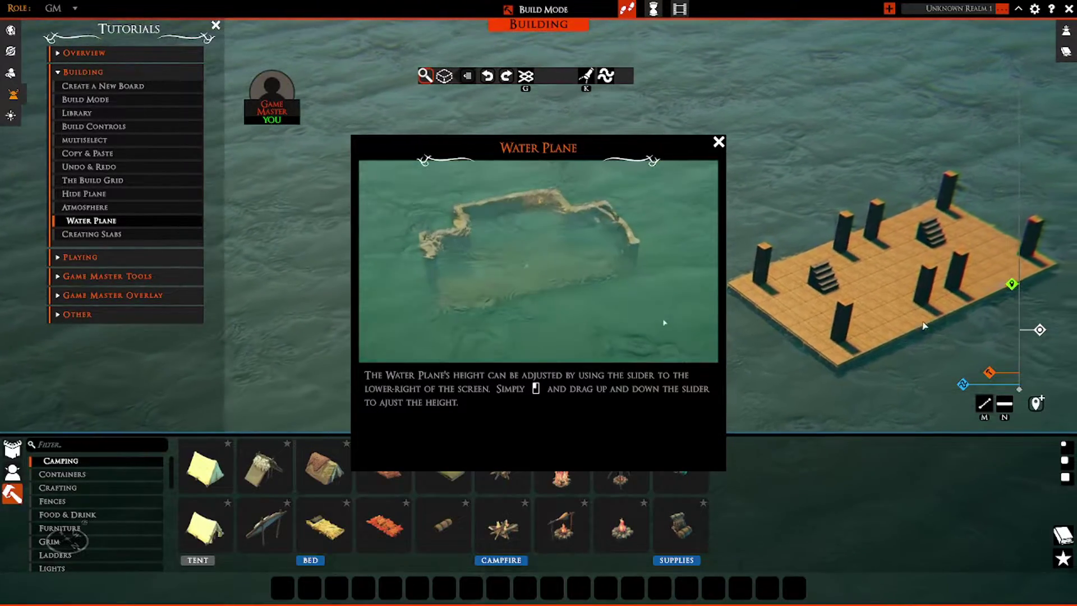
{"action": "key", "text": "d"}
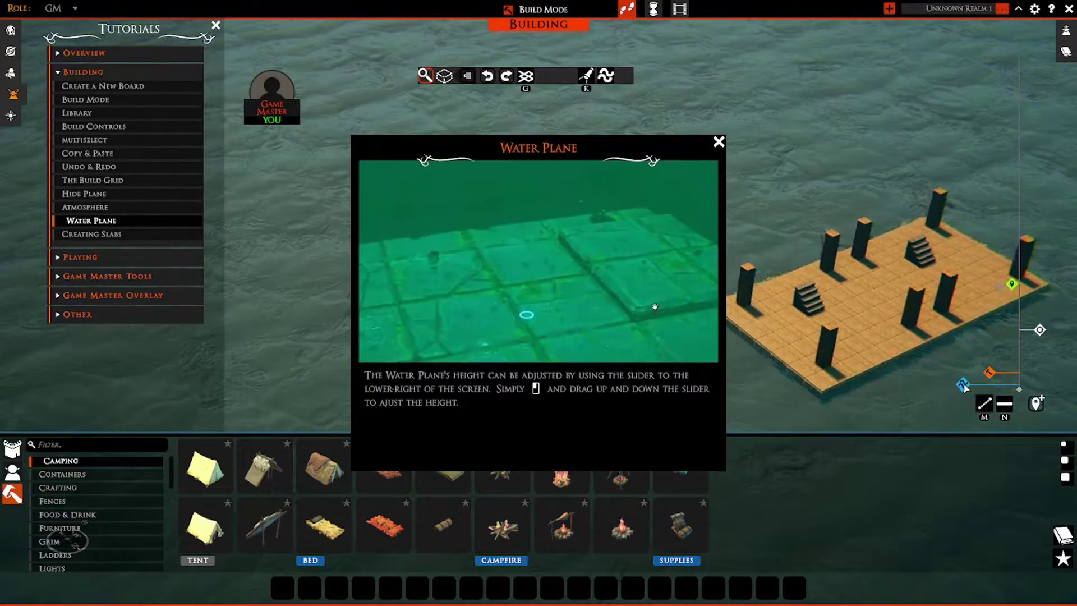
{"action": "left_click_drag", "start_coordinate": [963, 386], "coordinate": [964, 402]}
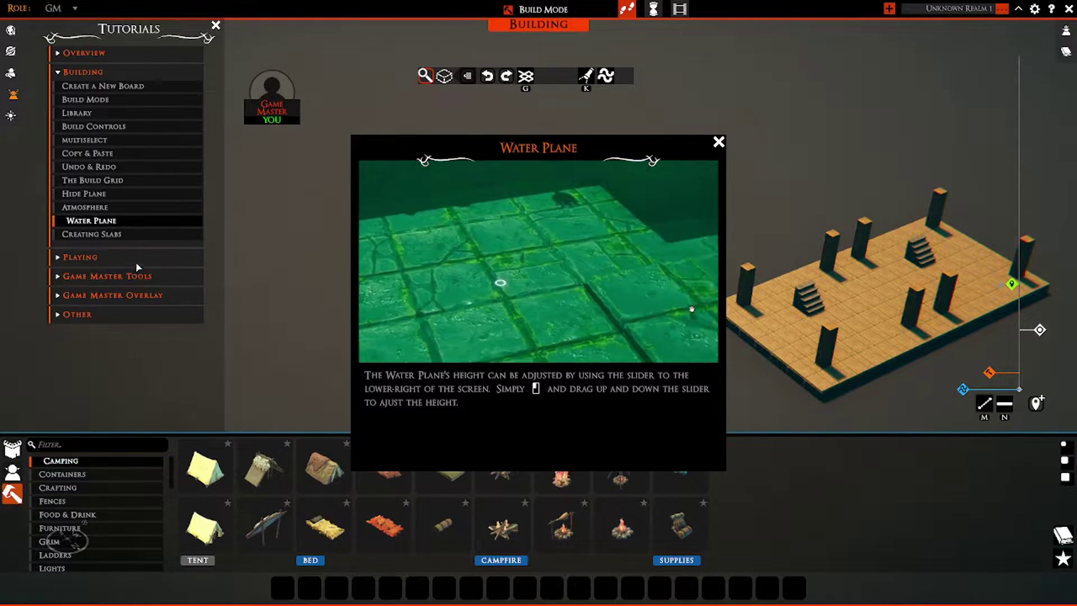
Open the Creating Slabs tutorial and multiselect the whole platform with its pillars and stairs in one selection box.
{"action": "left_click", "coordinate": [95, 234]}
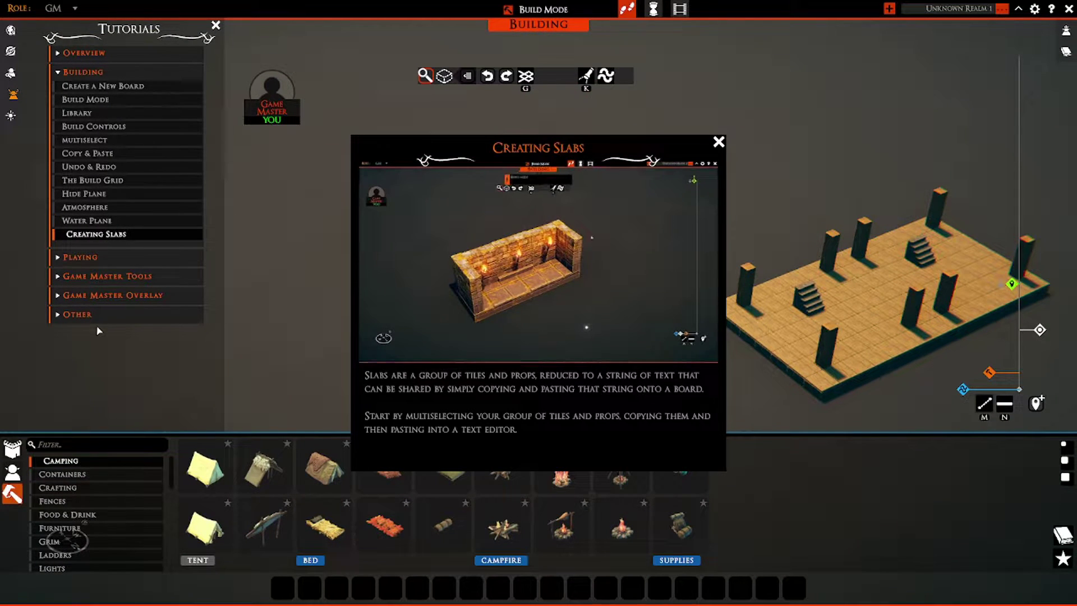
{"action": "key", "text": "s"}
{"action": "key", "text": "a"}
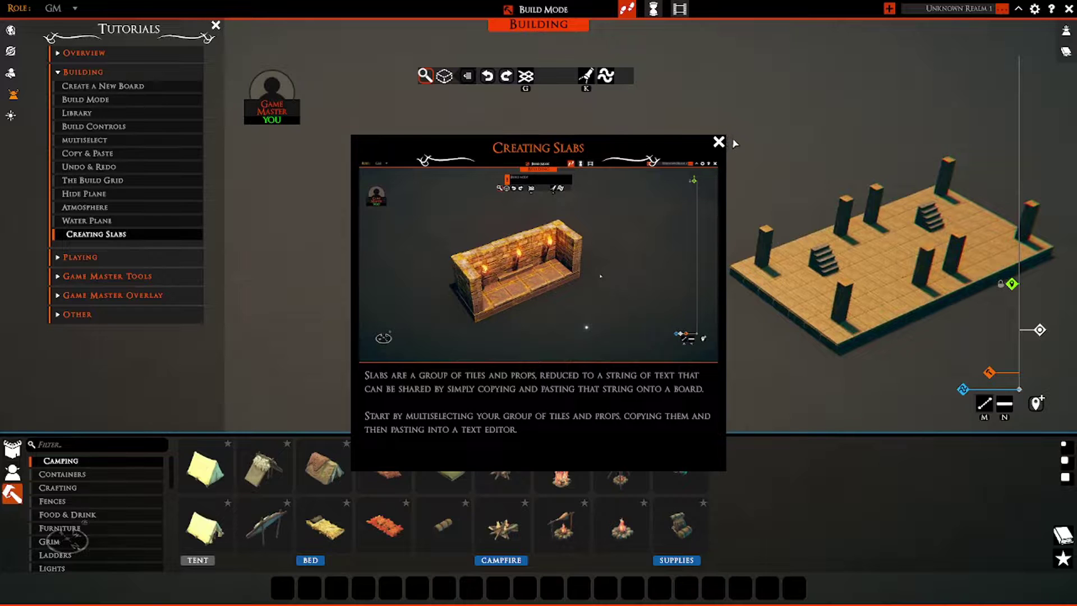
{"action": "key", "text": "w"}
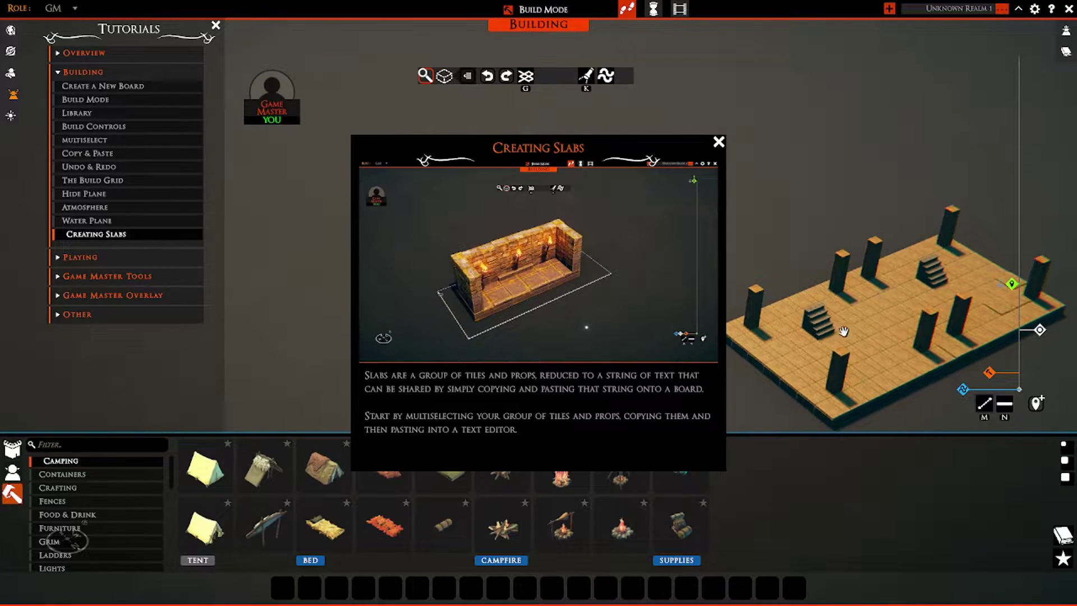
{"action": "right_click_drag", "start_coordinate": [788, 240], "coordinate": [1004, 232]}
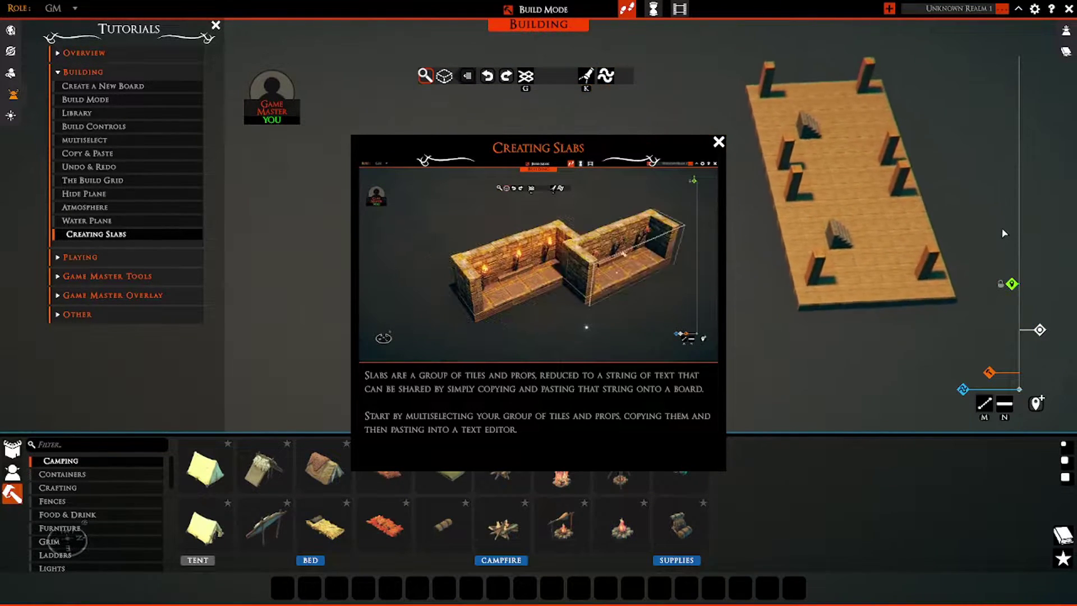
{"action": "key", "text": "w"}
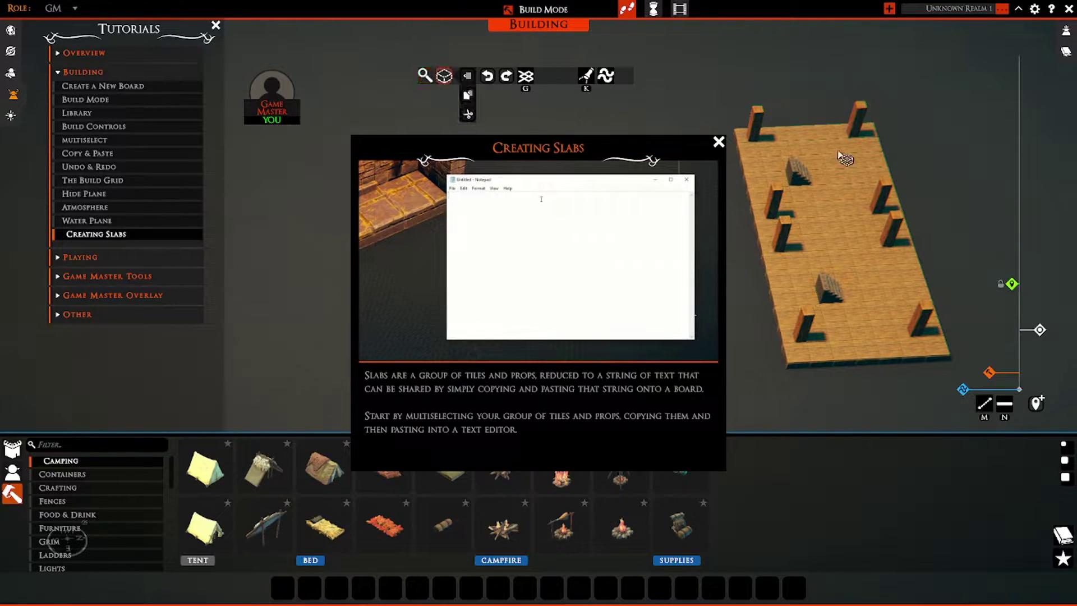
{"action": "key", "text": "a"}
{"action": "left_click_drag", "start_coordinate": [754, 119], "coordinate": [1005, 421]}
{"action": "key", "text": "s"}
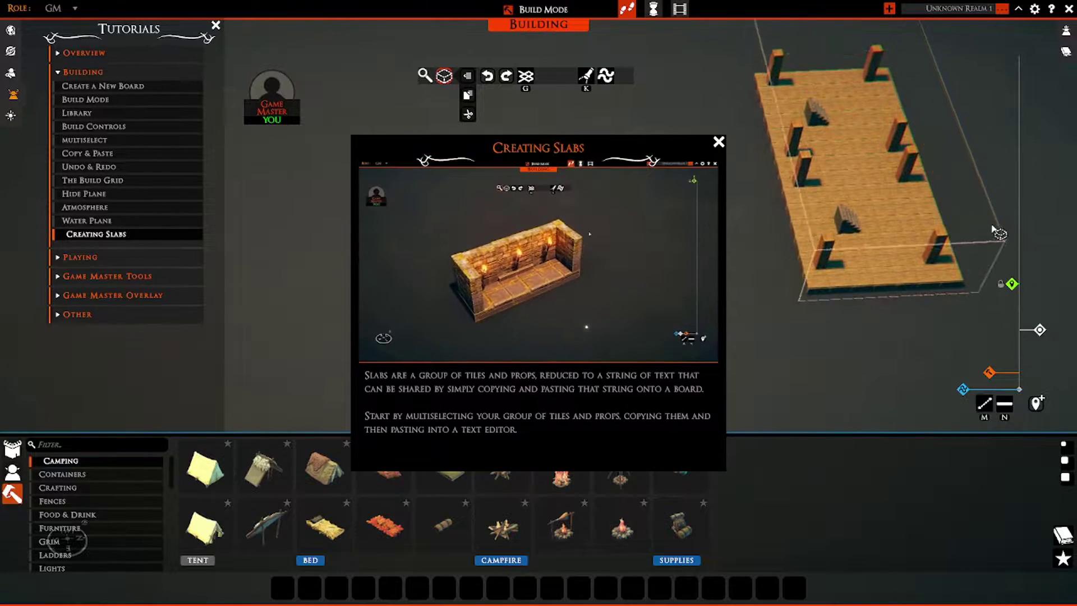
Copy the multiselected platform with its pillars and stairs and place a copy overlapping one end to lengthen the platform.
{"action": "left_click_drag", "start_coordinate": [981, 237], "coordinate": [934, 314]}
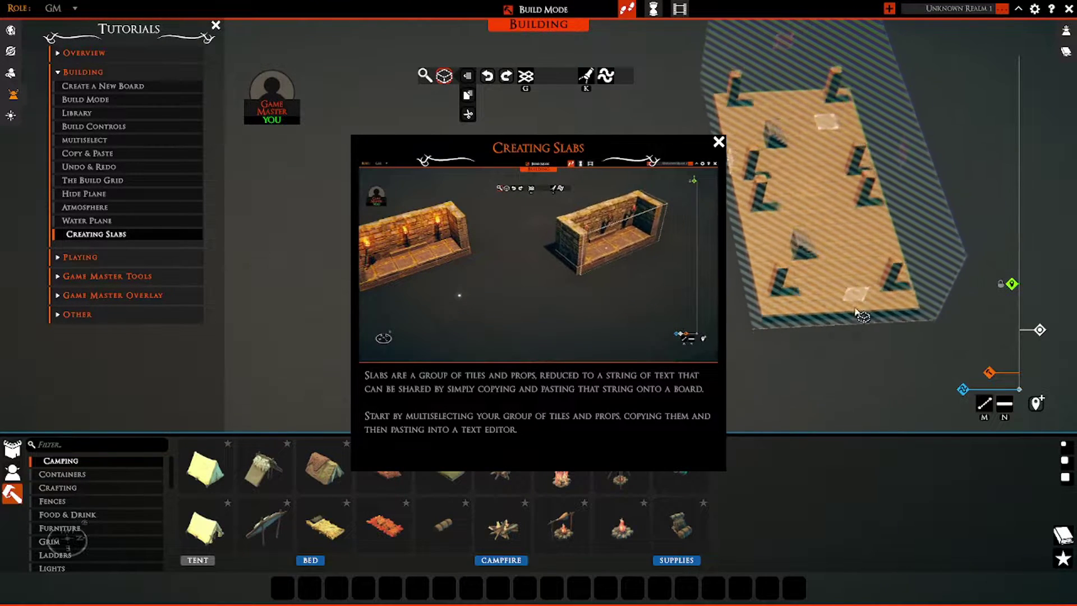
{"action": "key", "text": "ctrl+c"}
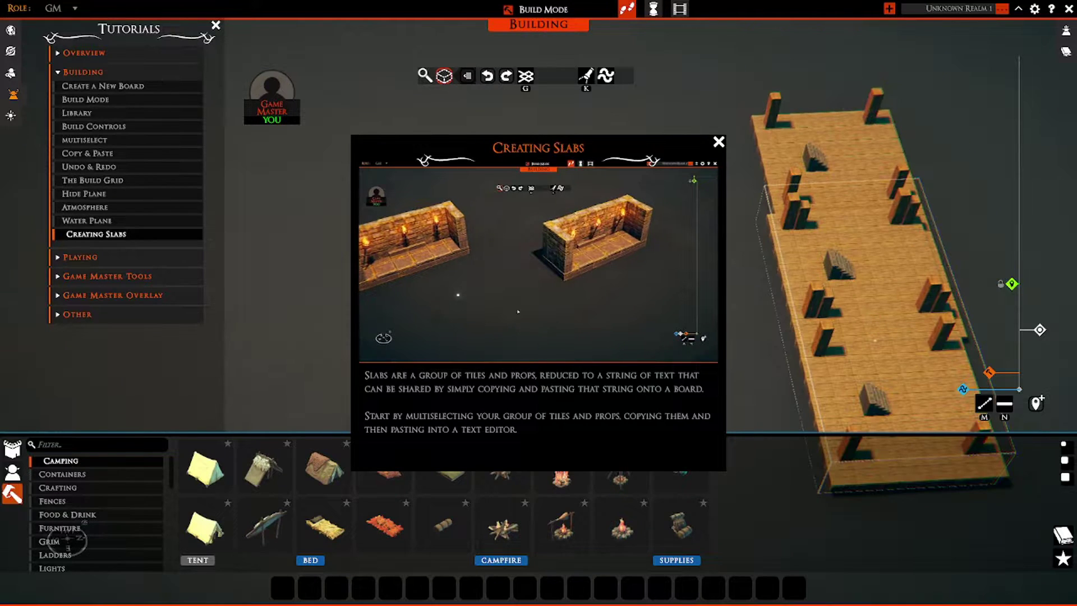
Switch to Notepad and replace its entire text with the copied platform's slab string.
{"action": "key", "text": "alt+Tab"}
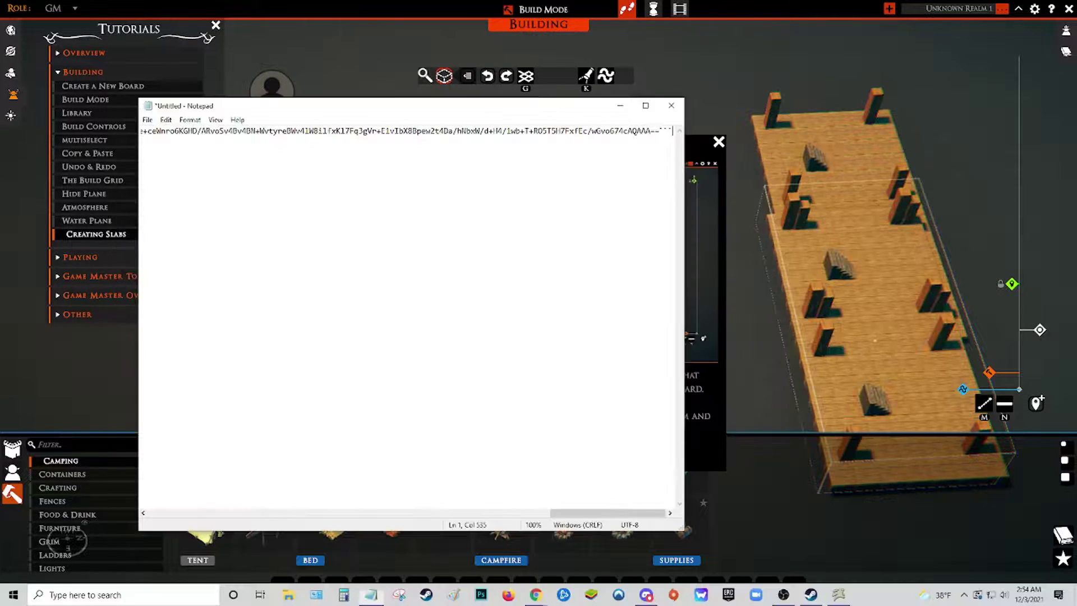
{"action": "key", "text": "ctrl+a"}
{"action": "key", "text": "ctrl+v"}
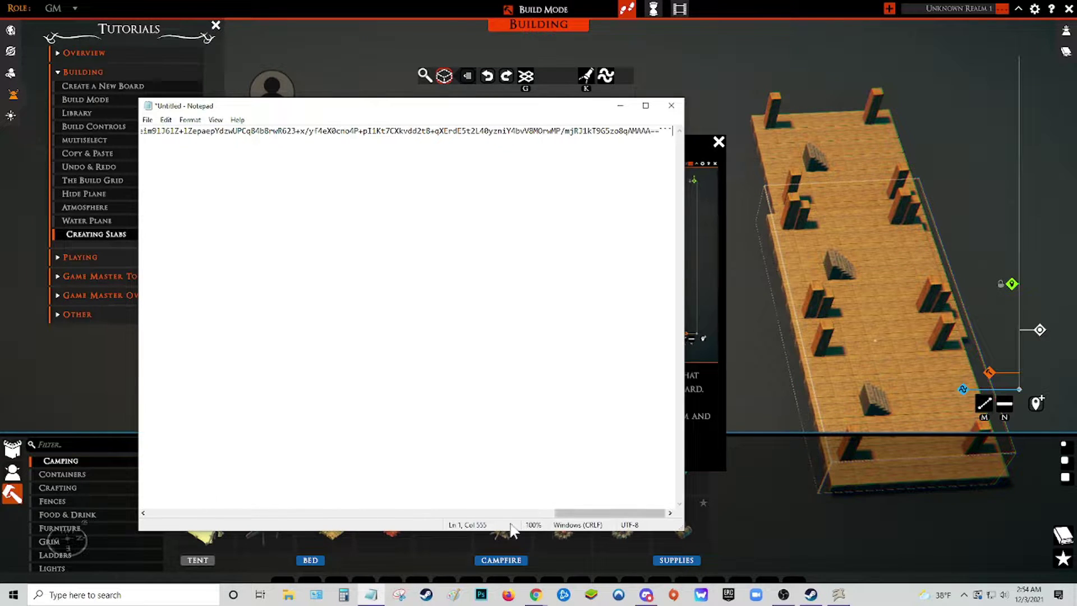
{"action": "left_click_drag", "start_coordinate": [570, 513], "coordinate": [740, 511]}
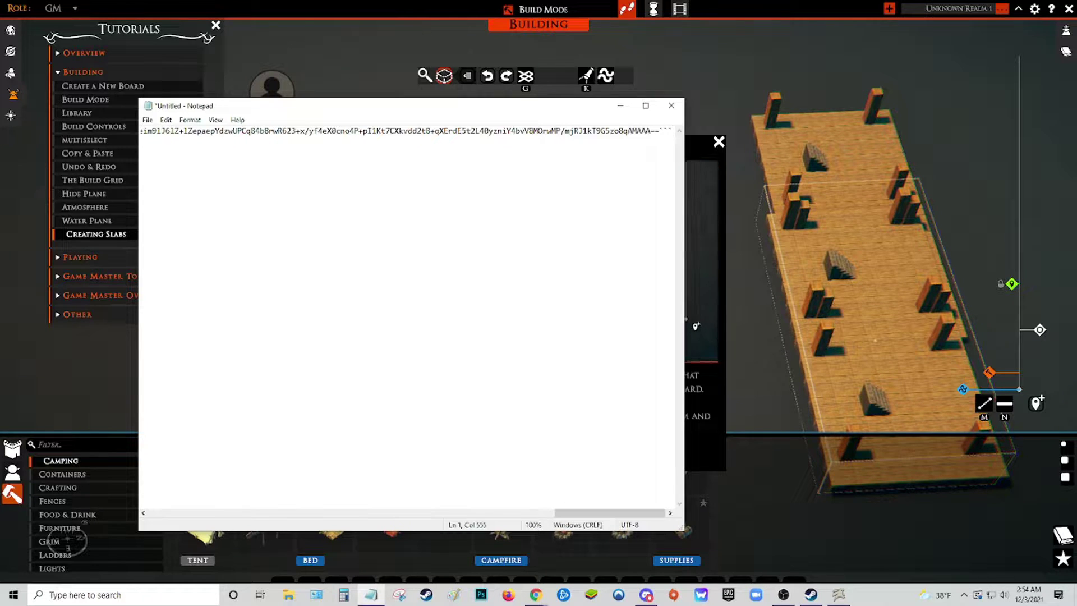
Switch back to TaleSpire, place another copy of the platform slab to lengthen the platform further, and leave placement.
{"action": "key", "text": "alt+Tab"}
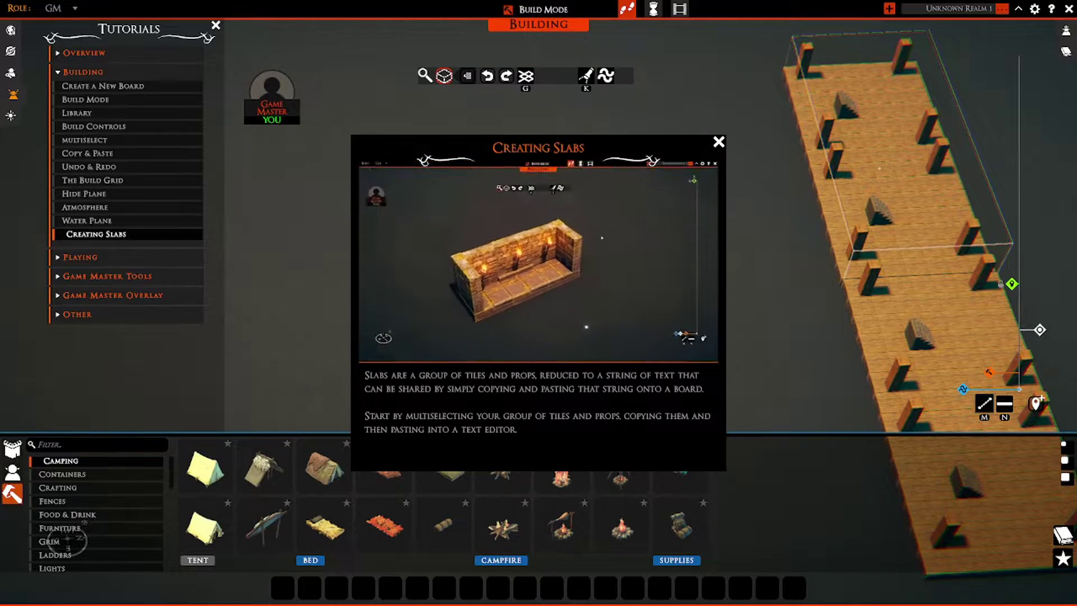
{"action": "right_click", "coordinate": [879, 168]}
Inspect the lengthened platform with its pillars and stairs from end to end.
{"action": "key", "text": "d"}
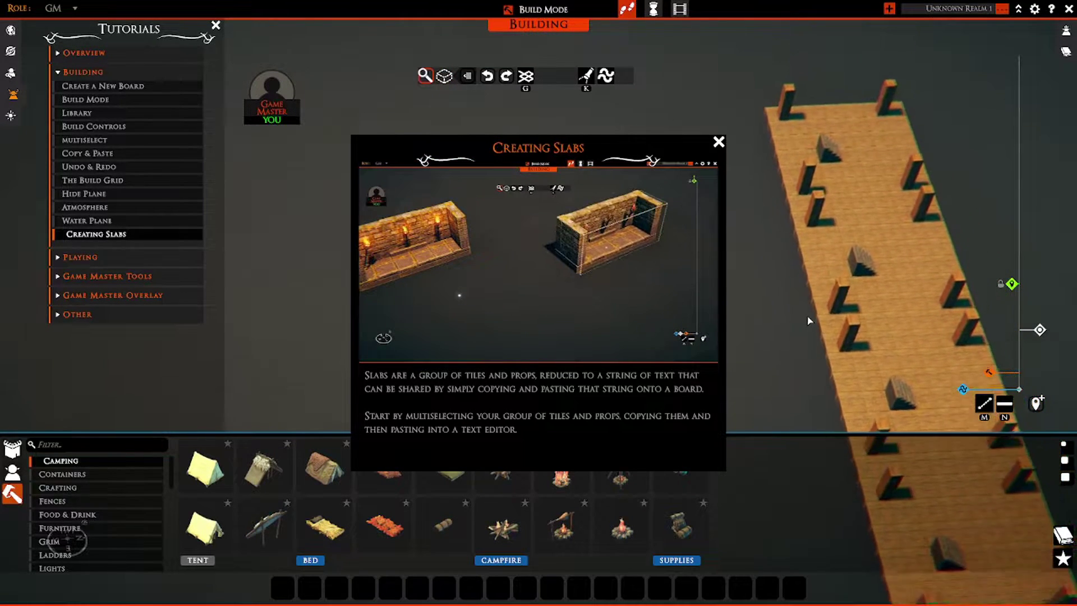
{"action": "key", "text": "s"}
{"action": "key", "text": "a"}
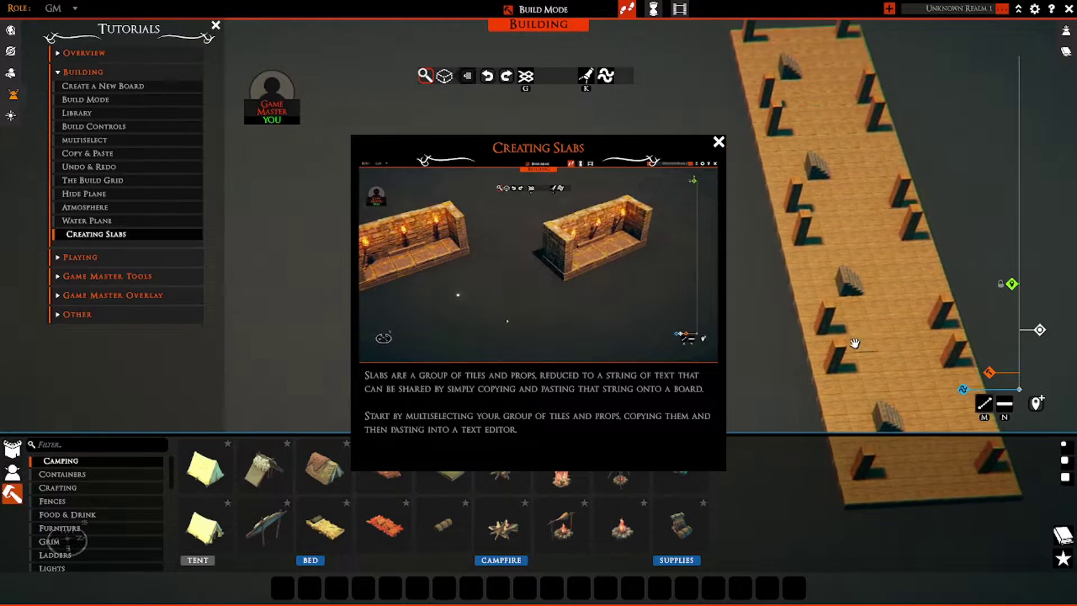
{"action": "key", "text": "w"}
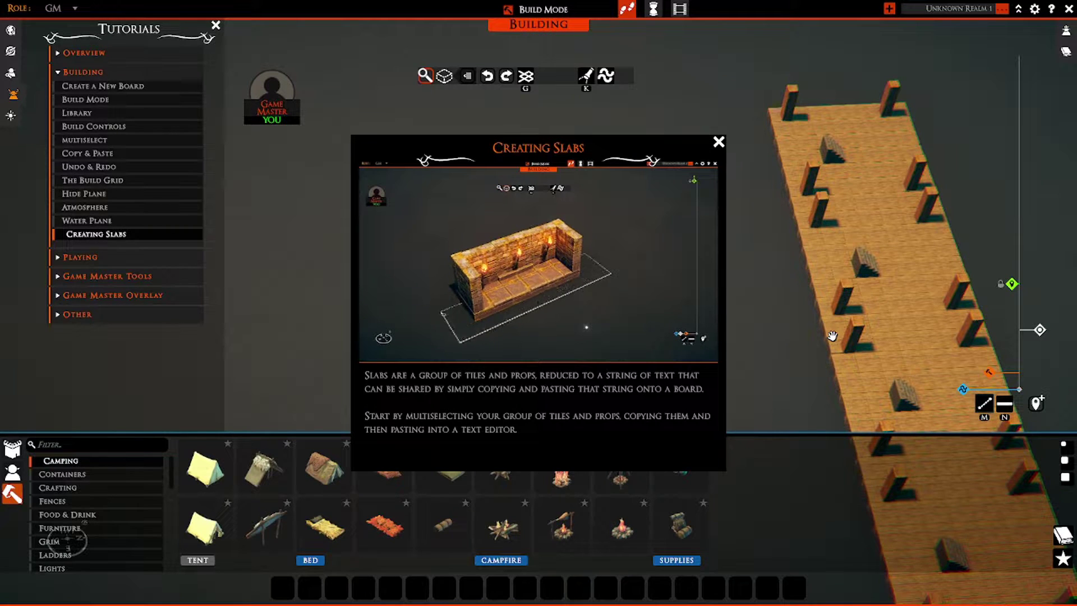
{"action": "key", "text": "s"}
{"action": "key", "text": "d"}
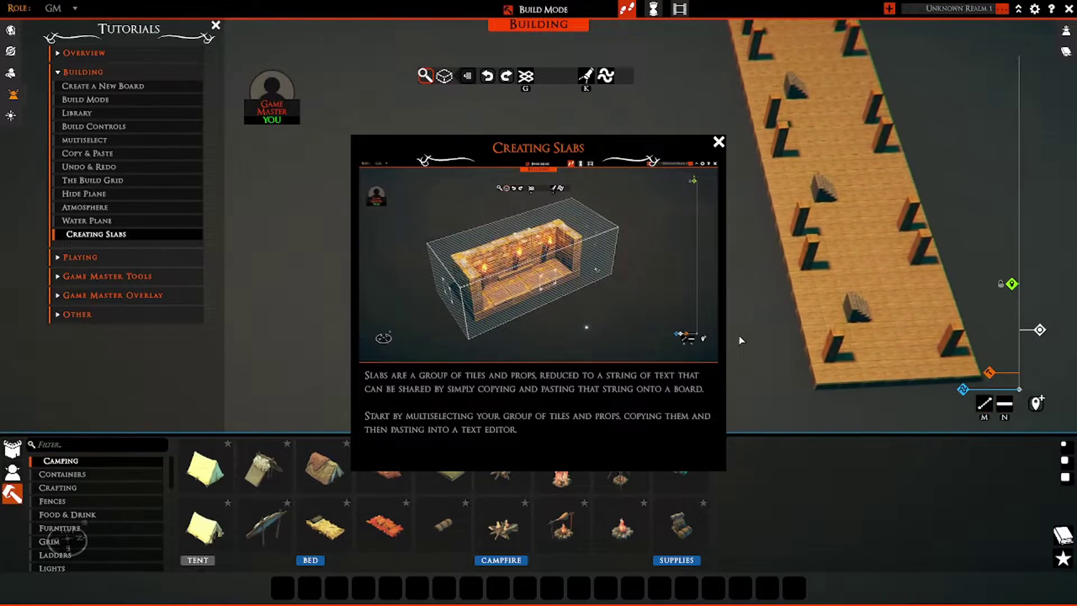
{"action": "key", "text": "w"}
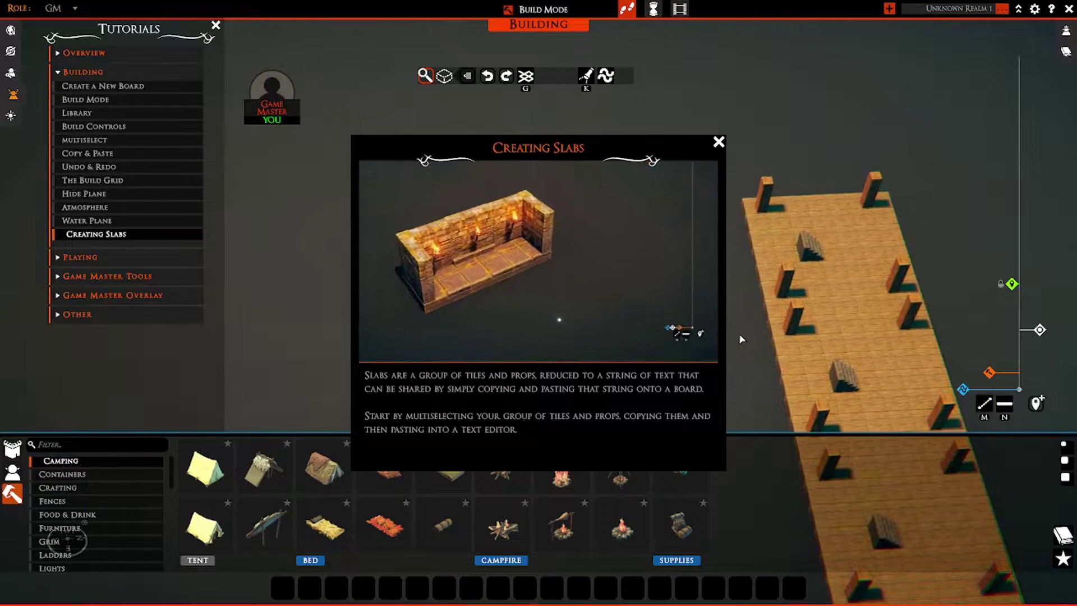
{"action": "key", "text": "s"}
{"action": "key", "text": "w"}
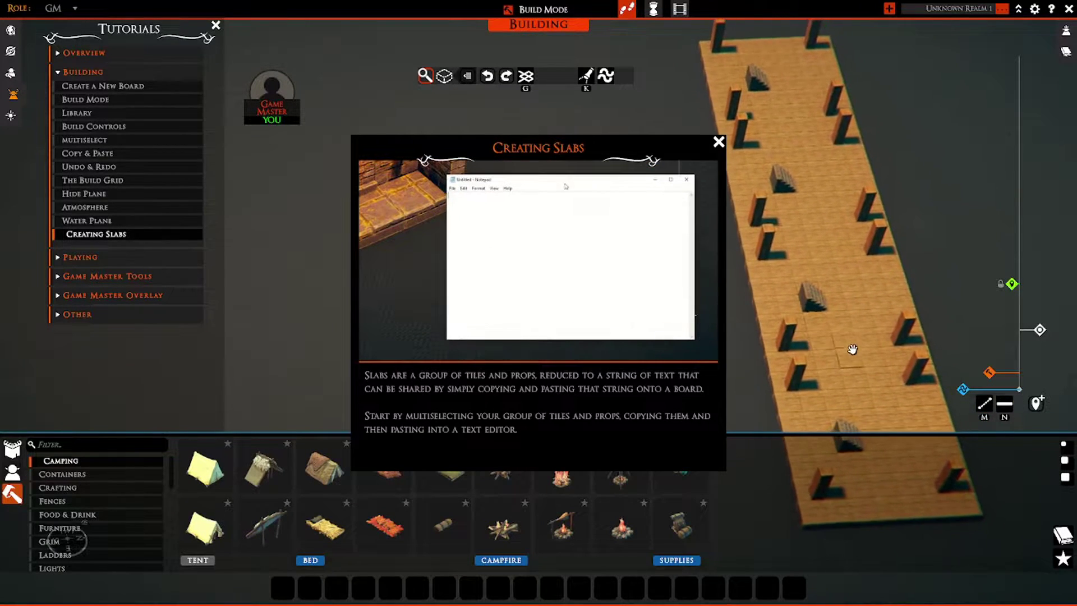
{"action": "key", "text": "a"}
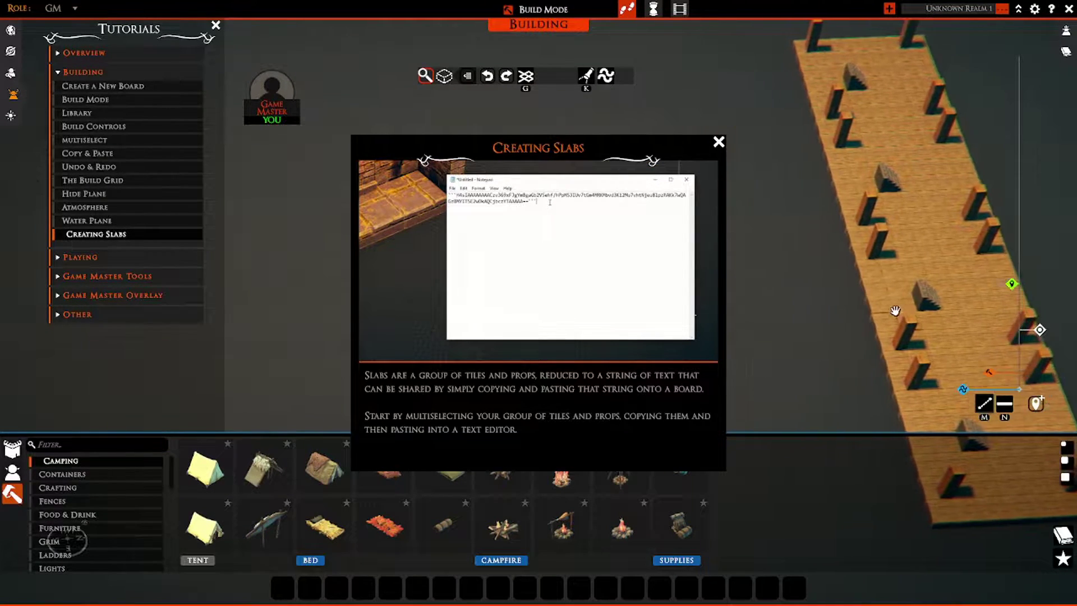
{"action": "key", "text": "d"}
{"action": "key", "text": "w"}
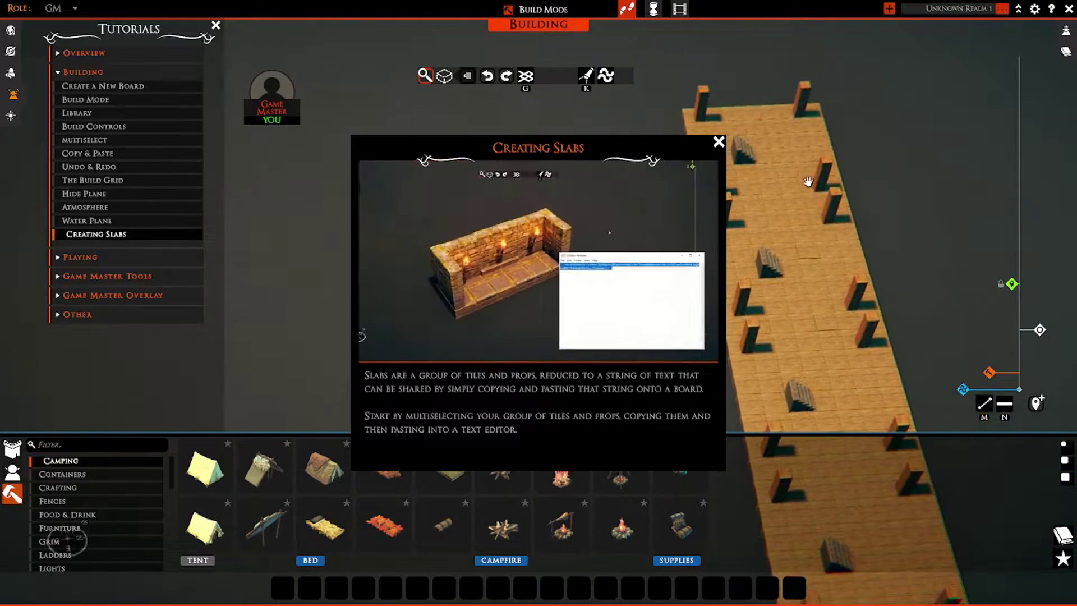
{"action": "key", "text": "s"}
{"action": "left_click_drag", "start_coordinate": [736, 131], "coordinate": [755, 288]}
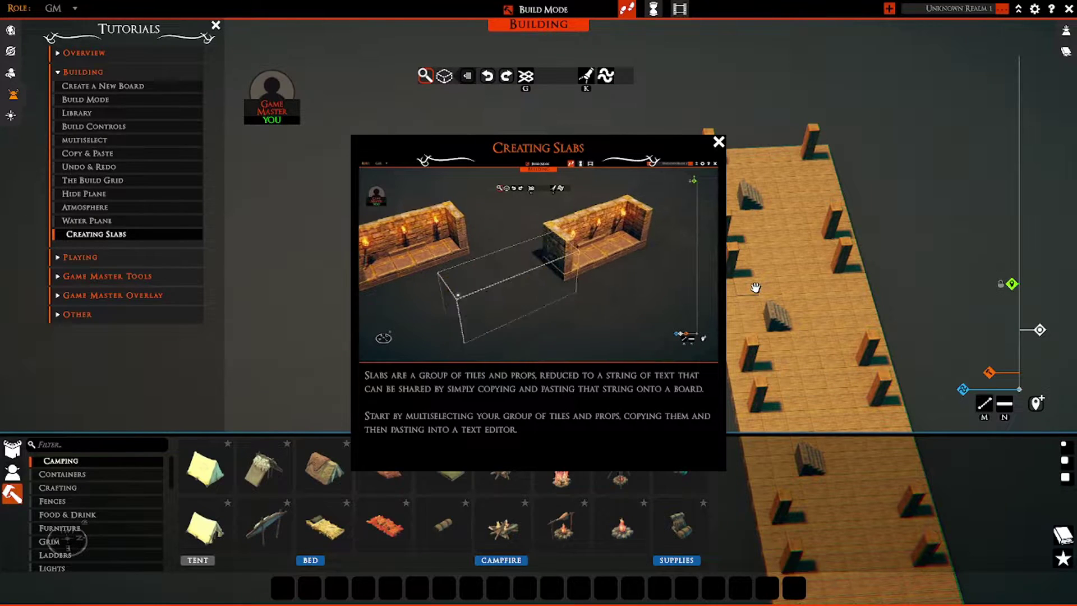
Close the Creating Slabs tutorial and the list of tutorials.
{"action": "left_click", "coordinate": [719, 141]}
{"action": "left_click_drag", "start_coordinate": [704, 348], "coordinate": [637, 301]}
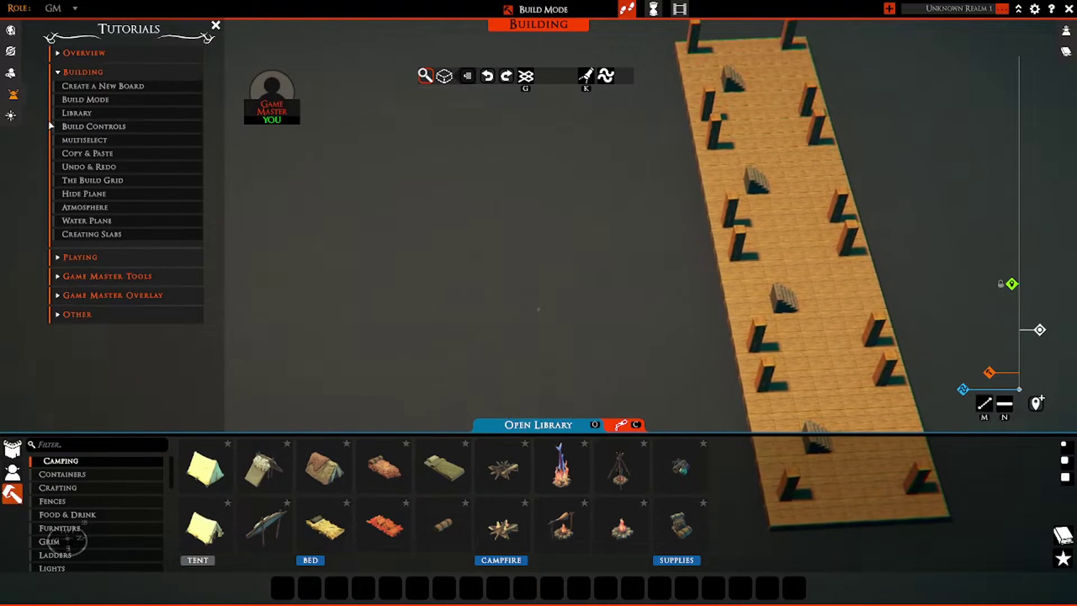
{"action": "right_click_drag", "start_coordinate": [626, 148], "coordinate": [629, 214]}
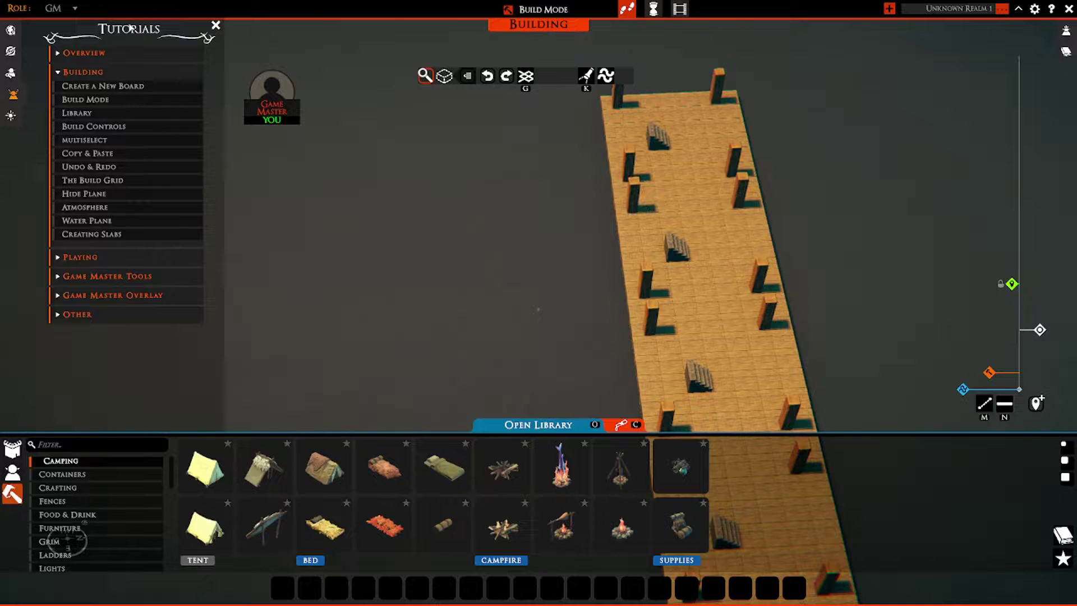
{"action": "left_click", "coordinate": [215, 26]}
Publish a copy of the current board from the campaign boards and copy the published Unknown Realm 1 board's link.
{"action": "left_click", "coordinate": [11, 31]}
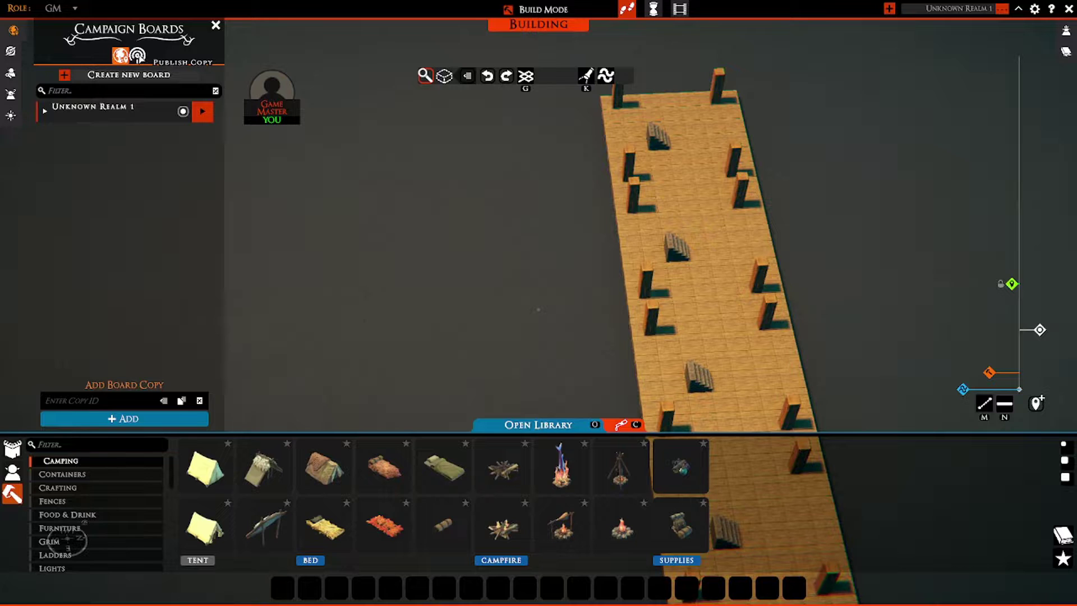
{"action": "left_click", "coordinate": [138, 56]}
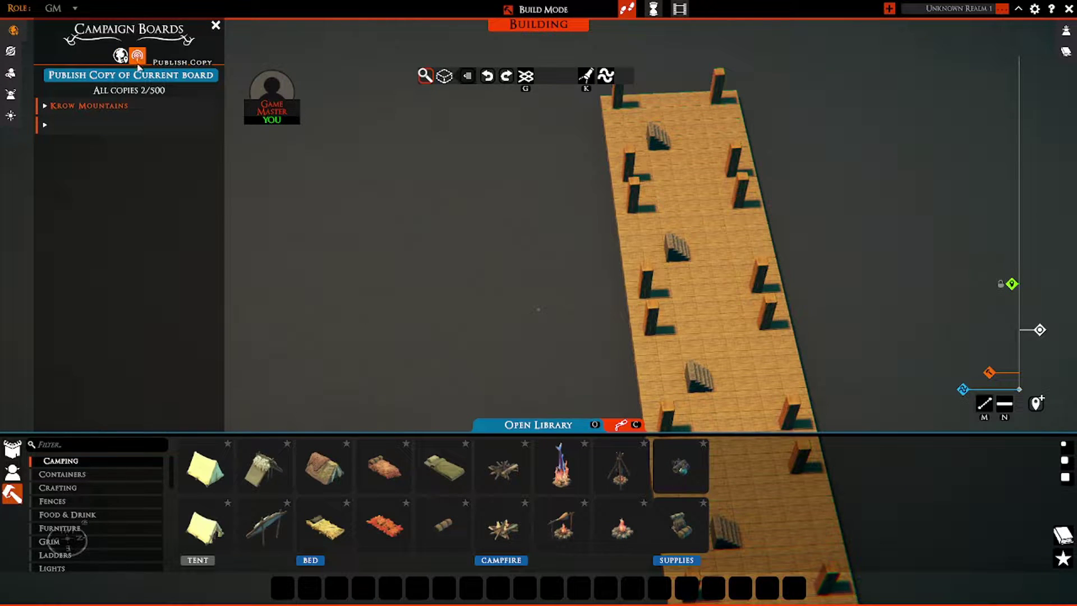
{"action": "left_click", "coordinate": [132, 75]}
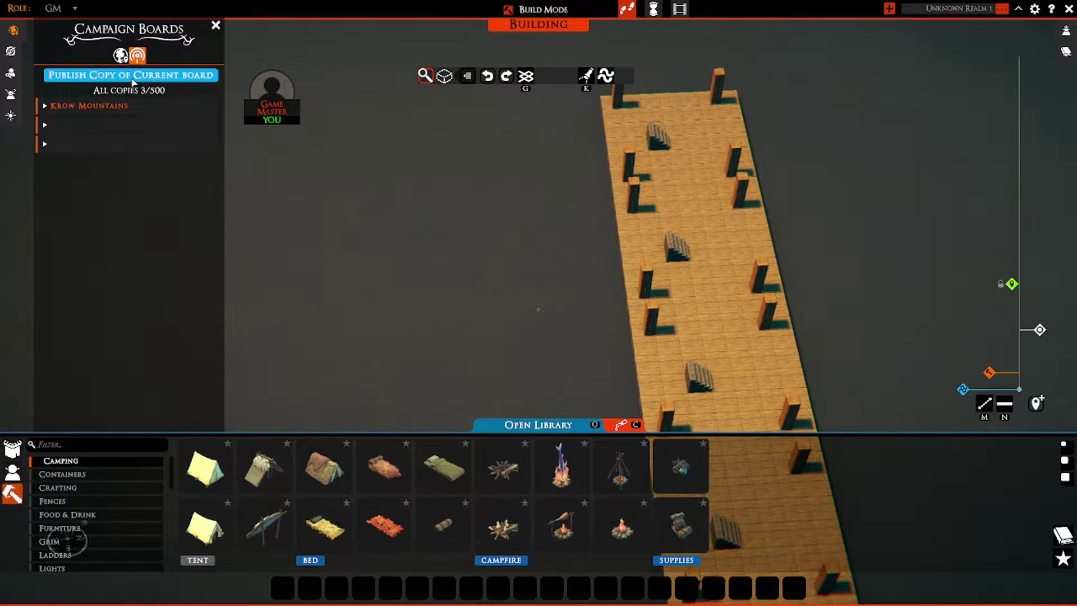
{"action": "left_click", "coordinate": [70, 147]}
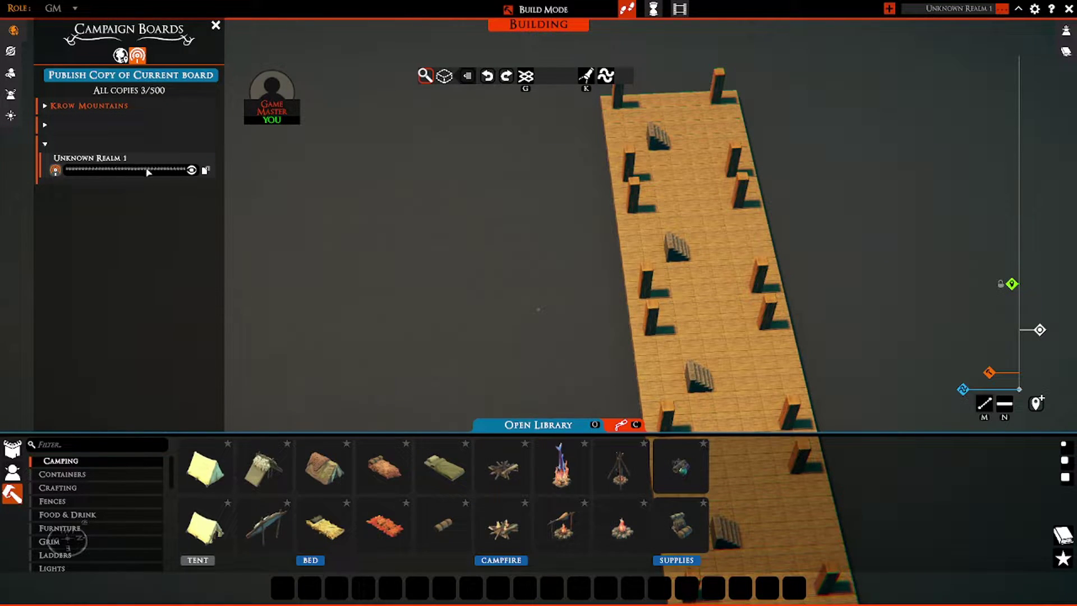
{"action": "left_click", "coordinate": [205, 171]}
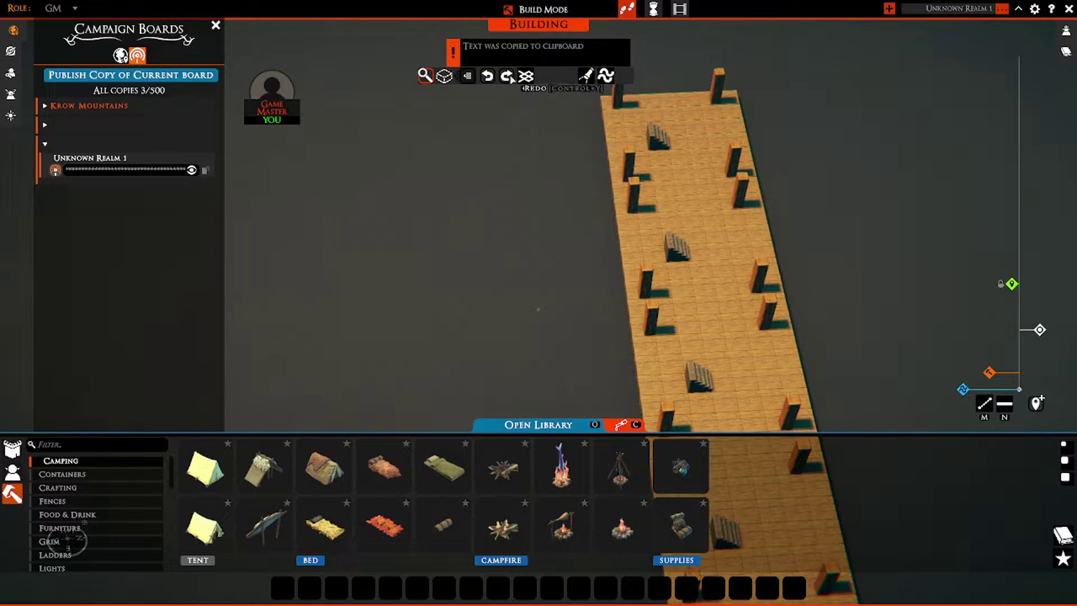
Switch to Notepad and paste the published board link on its own line below the slab string.
{"action": "key", "text": "alt+Tab"}
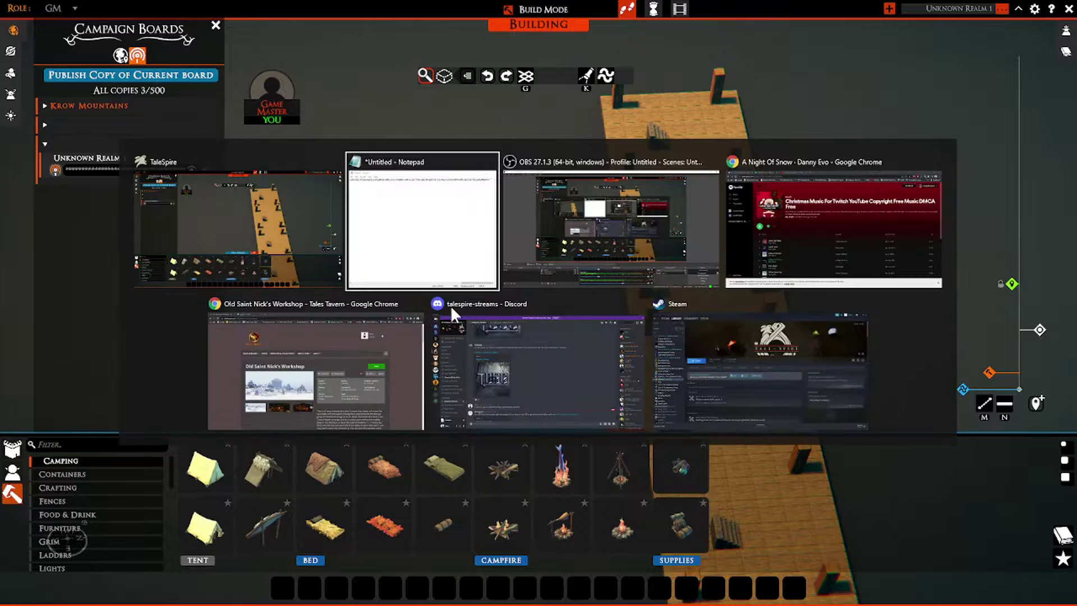
{"action": "key", "text": "Return"}
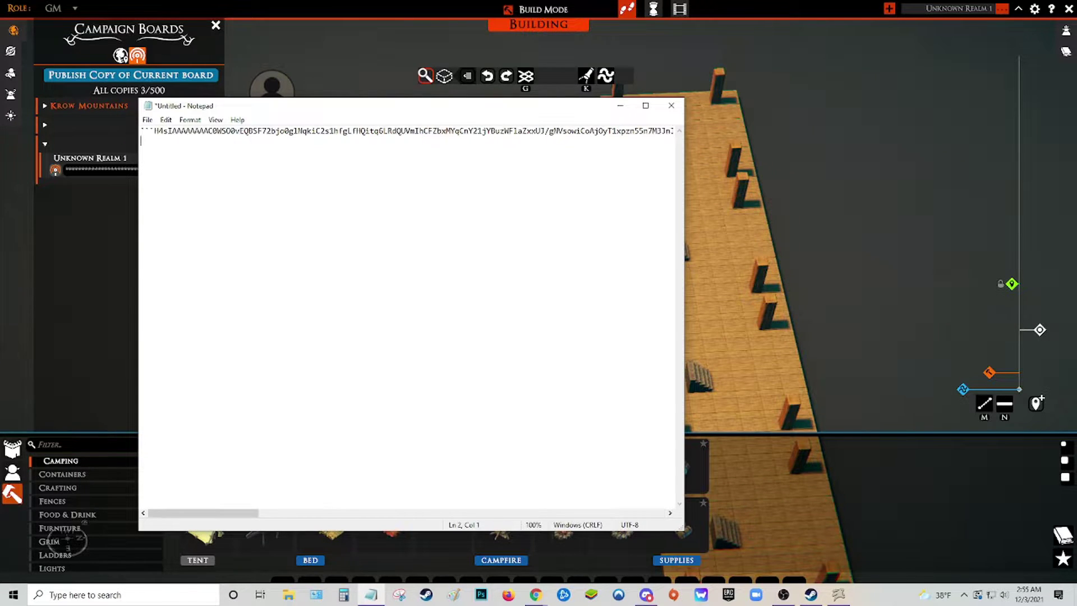
{"action": "key", "text": "ctrl+v"}
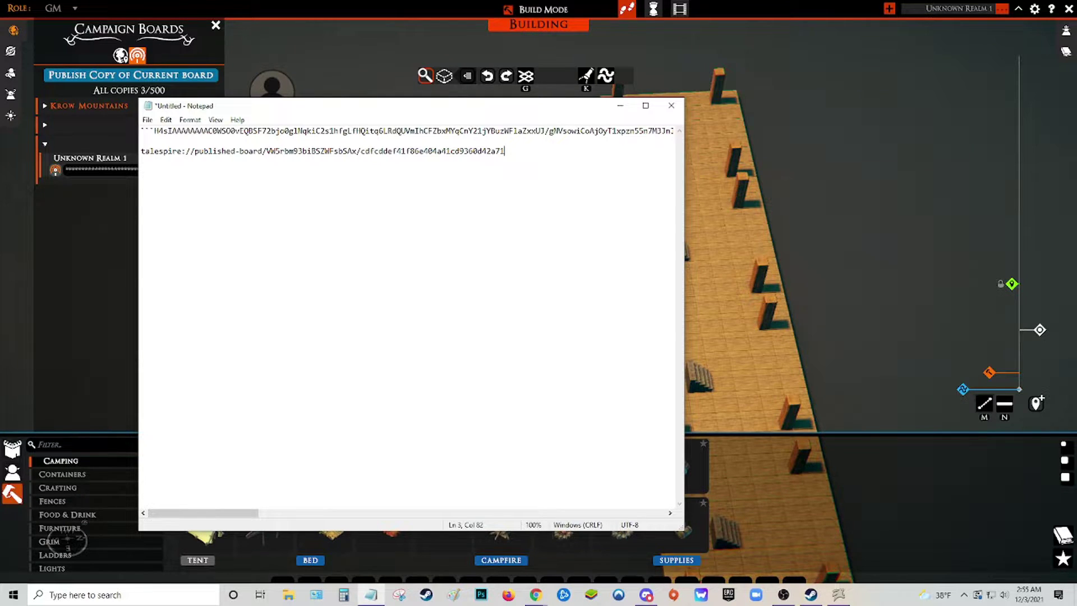
Switch to Chrome, open the Tales Tavern home page, and look through its getting-started and news sections.
{"action": "key", "text": "alt+Tab"}
{"action": "key", "text": "alt+Tab"}
{"action": "key", "text": "alt+Tab"}
{"action": "key", "text": "alt+Tab"}
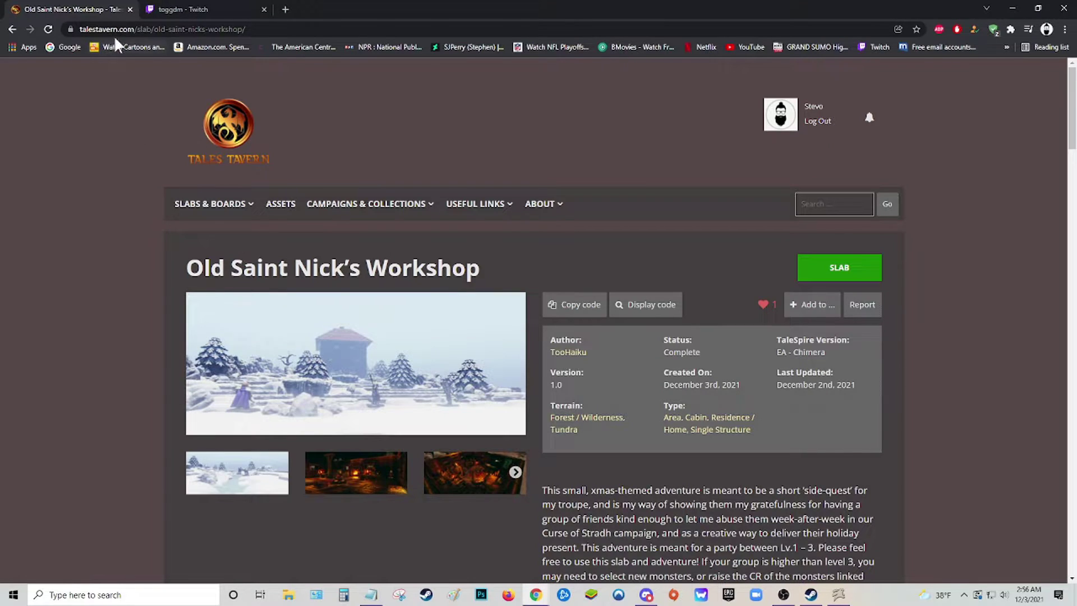
{"action": "left_click", "coordinate": [216, 164]}
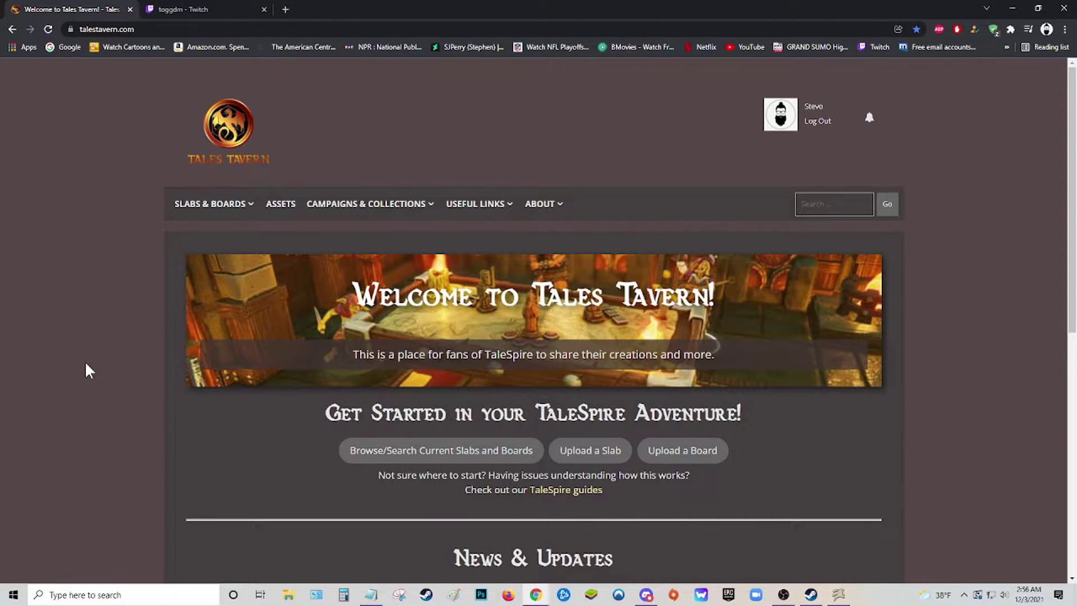
{"action": "scroll", "coordinate": [87, 370], "scroll_direction": "down", "scroll_amount": 1}
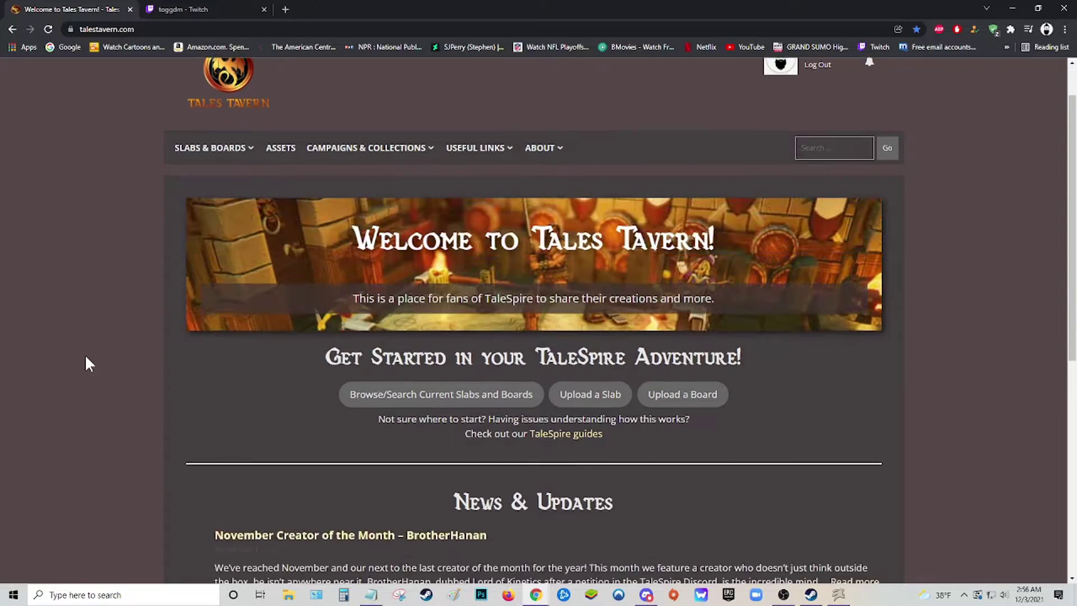
{"action": "scroll", "coordinate": [87, 363], "scroll_direction": "down", "scroll_amount": 5}
{"action": "scroll", "coordinate": [86, 358], "scroll_direction": "up", "scroll_amount": 6}
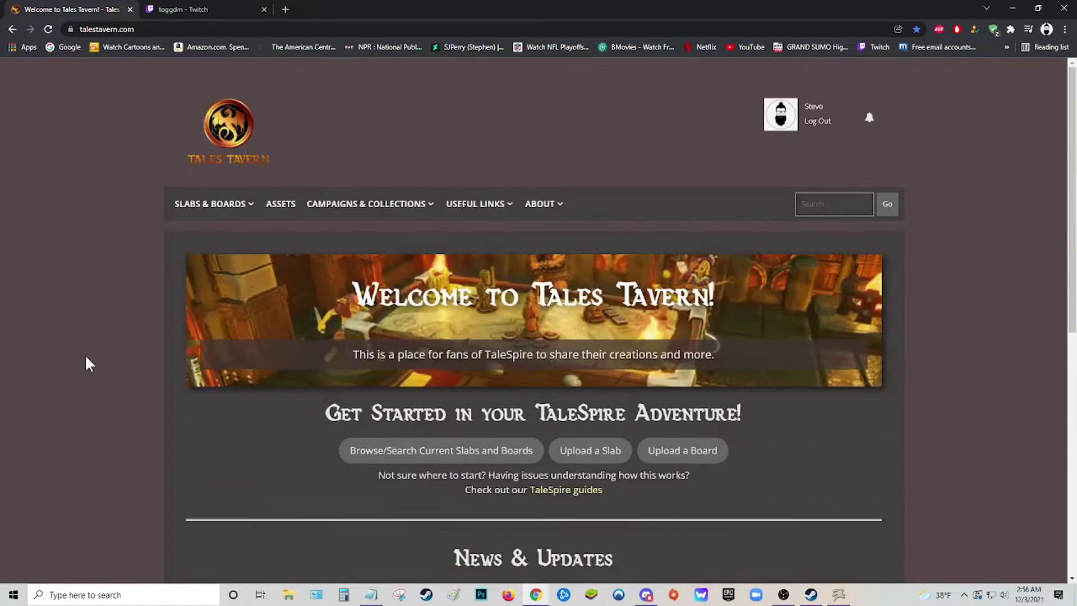
{"action": "scroll", "coordinate": [85, 358], "scroll_direction": "down", "scroll_amount": 8}
{"action": "scroll", "coordinate": [87, 362], "scroll_direction": "up", "scroll_amount": 8}
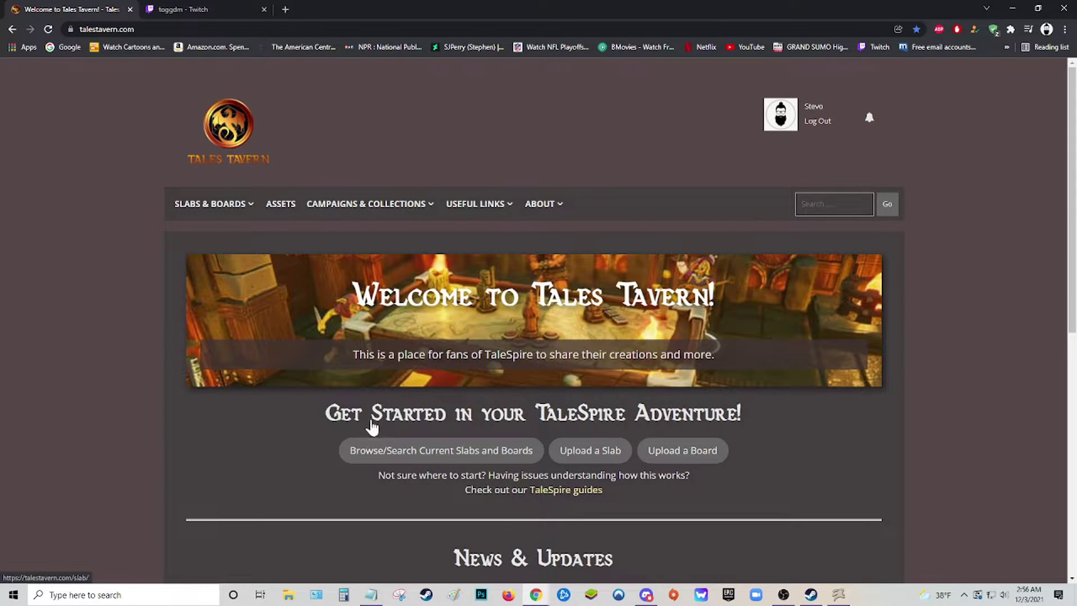
Browse all slabs and boards on Tales Tavern and open the Krow Mountain 1.0 board page.
{"action": "mouse_move", "coordinate": [217, 212]}
{"action": "mouse_move", "coordinate": [215, 235]}
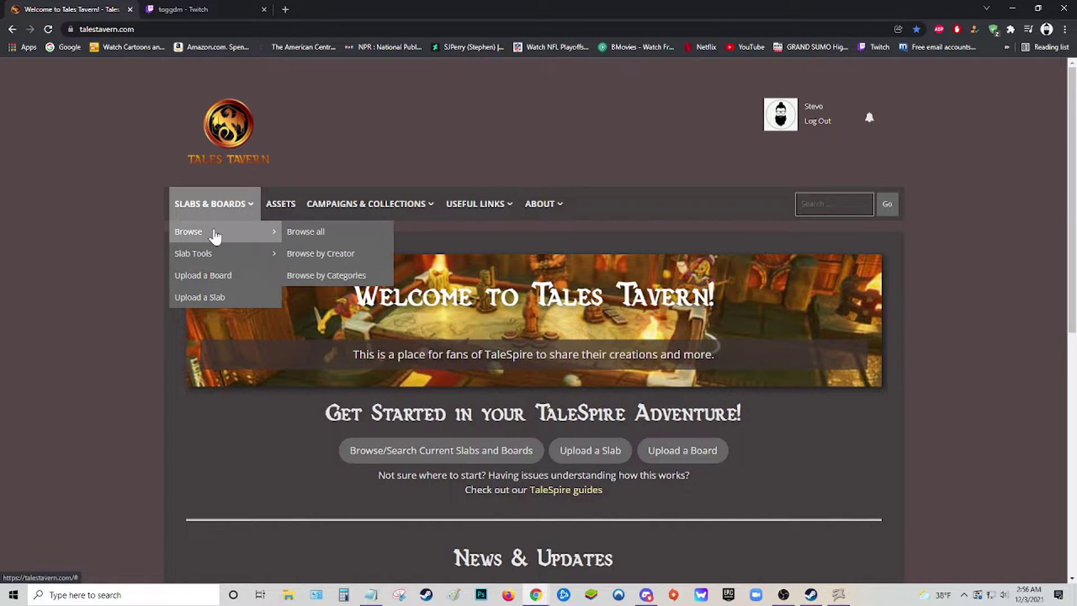
{"action": "left_click", "coordinate": [211, 239]}
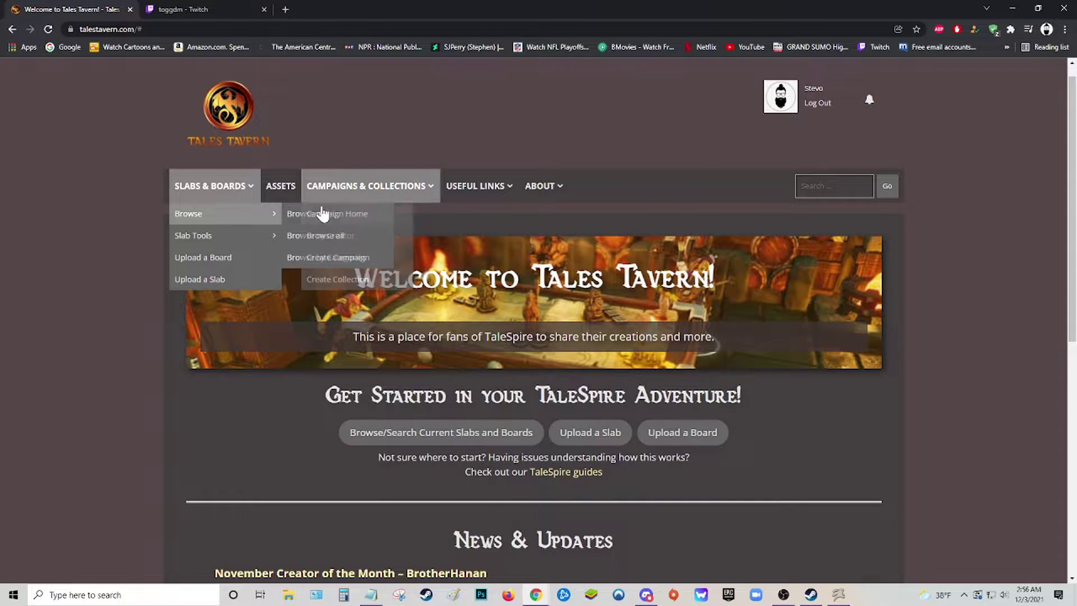
{"action": "left_click", "coordinate": [300, 216]}
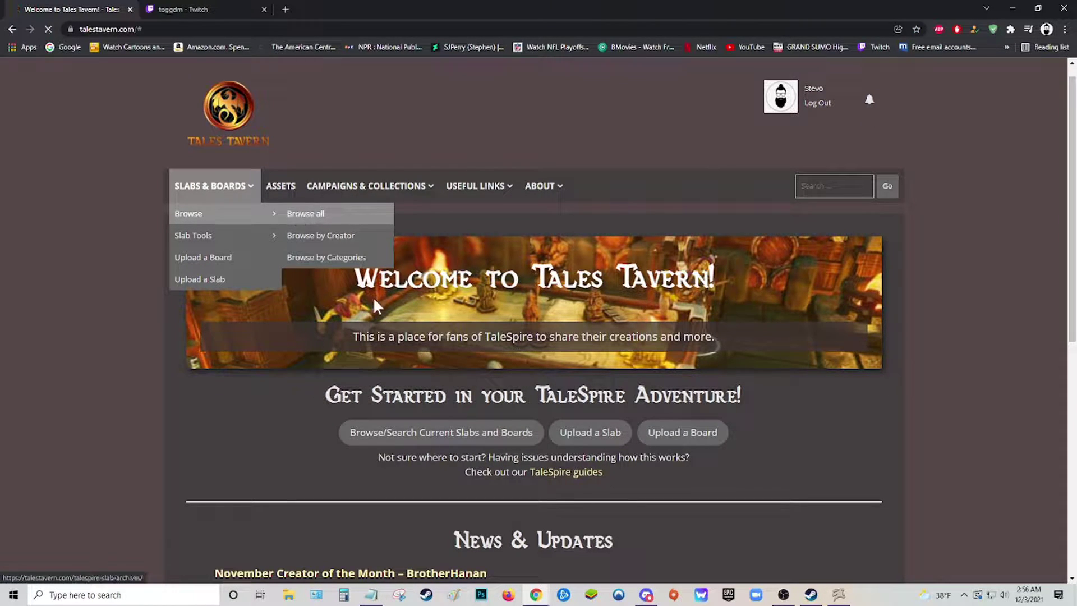
{"action": "scroll", "coordinate": [124, 327], "scroll_direction": "down", "scroll_amount": 10}
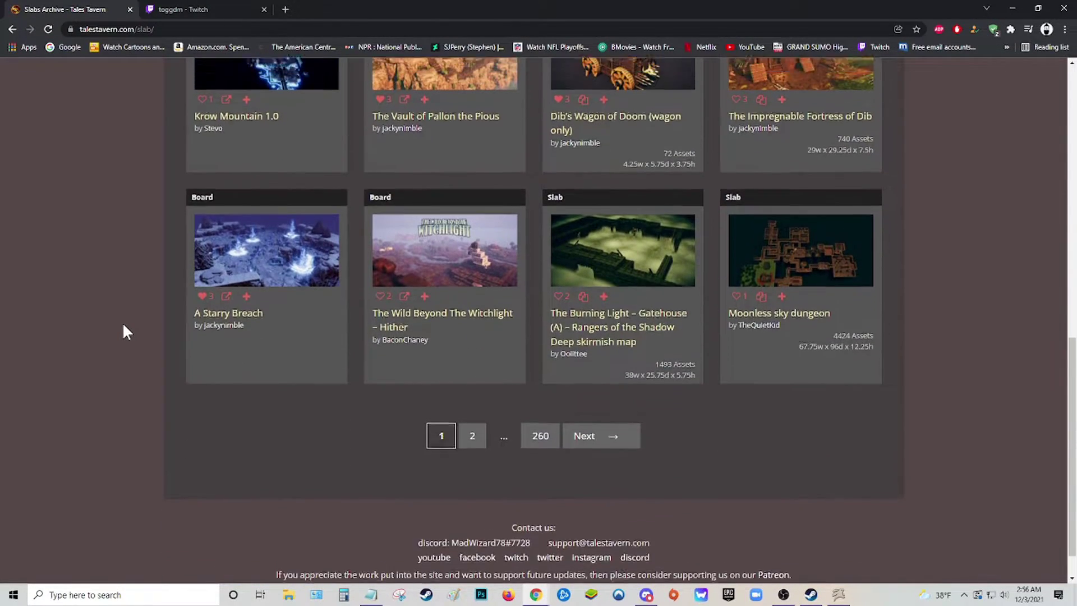
{"action": "scroll", "coordinate": [122, 330], "scroll_direction": "up", "scroll_amount": 5}
{"action": "left_click", "coordinate": [282, 329]}
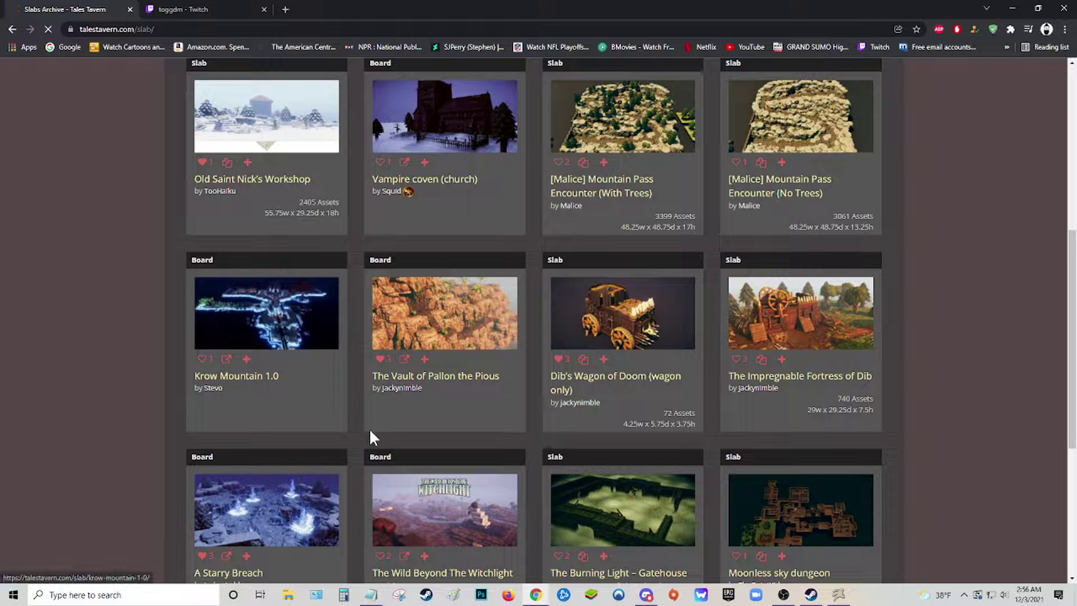
Review the Krow Mountain 1.0 board page's details and description, and browse the first images of its gallery.
{"action": "scroll", "coordinate": [113, 351], "scroll_direction": "down", "scroll_amount": 2}
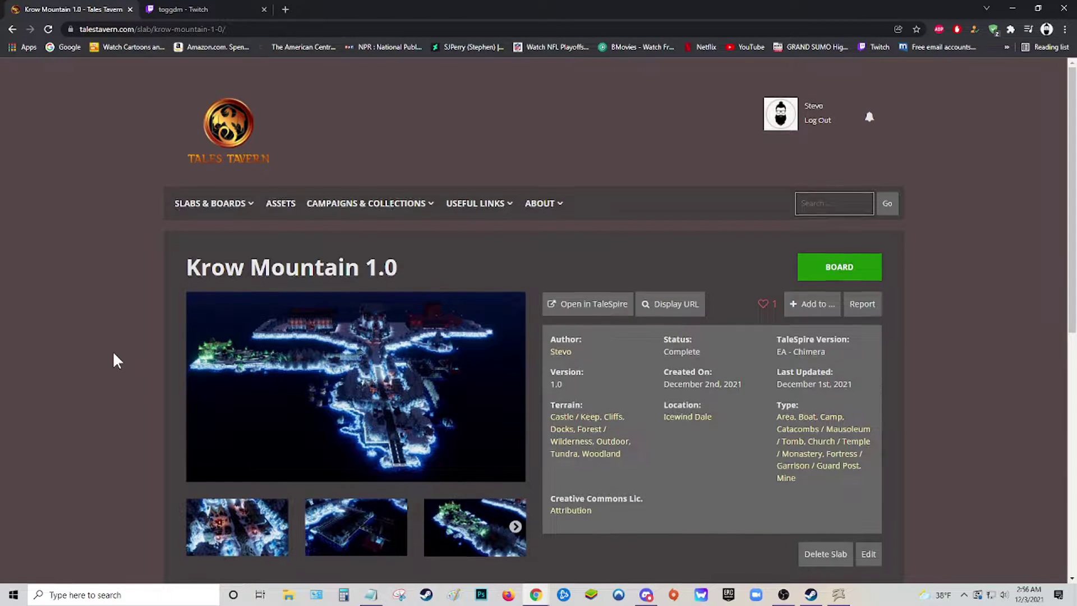
{"action": "scroll", "coordinate": [292, 249], "scroll_direction": "up", "scroll_amount": 2}
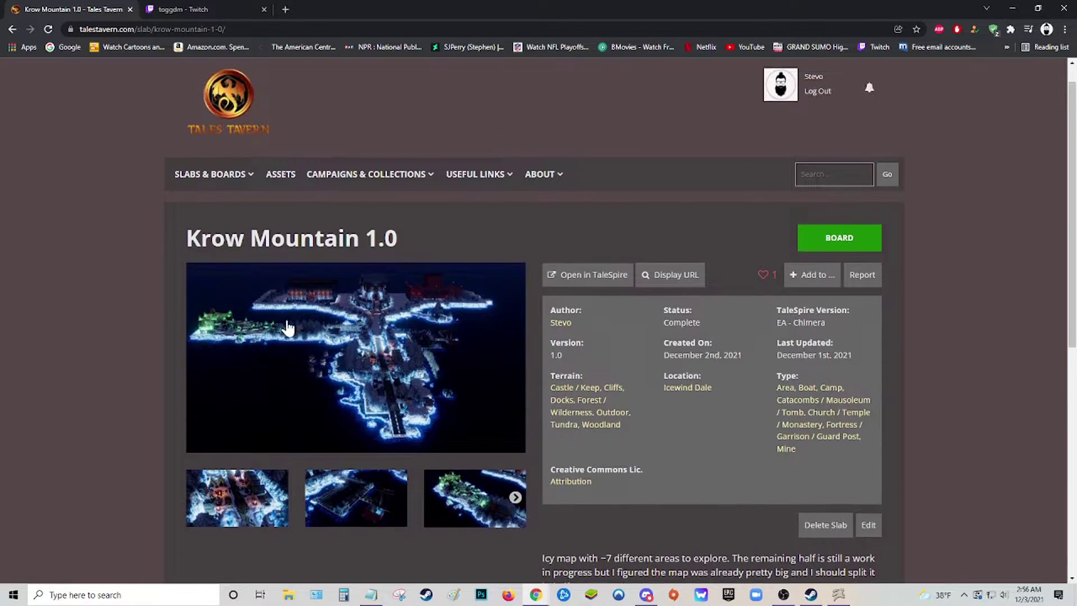
{"action": "scroll", "coordinate": [125, 264], "scroll_direction": "down", "scroll_amount": 5}
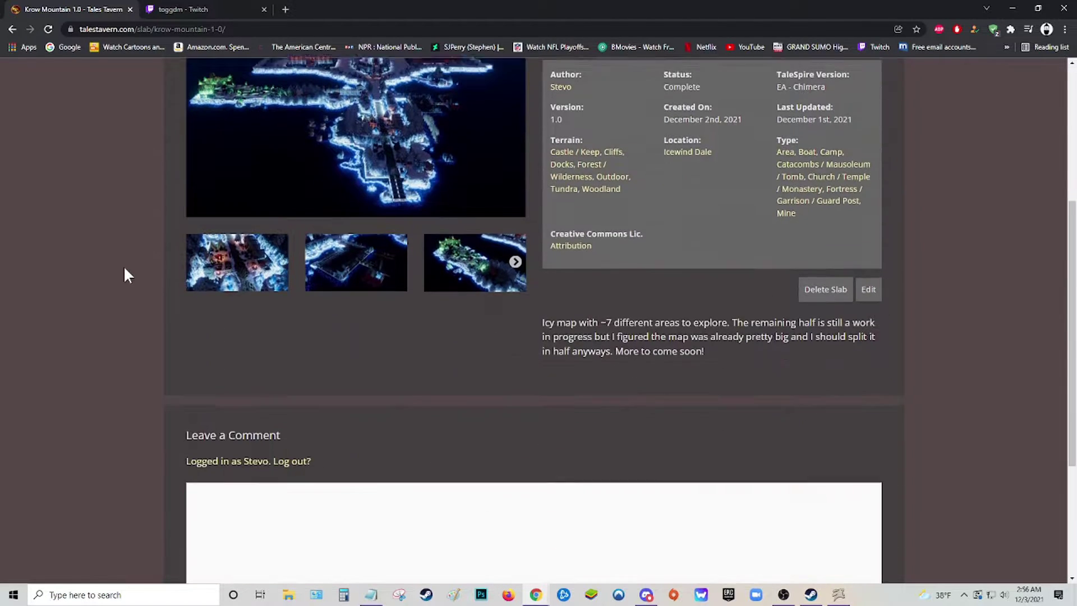
{"action": "scroll", "coordinate": [124, 268], "scroll_direction": "up", "scroll_amount": 4}
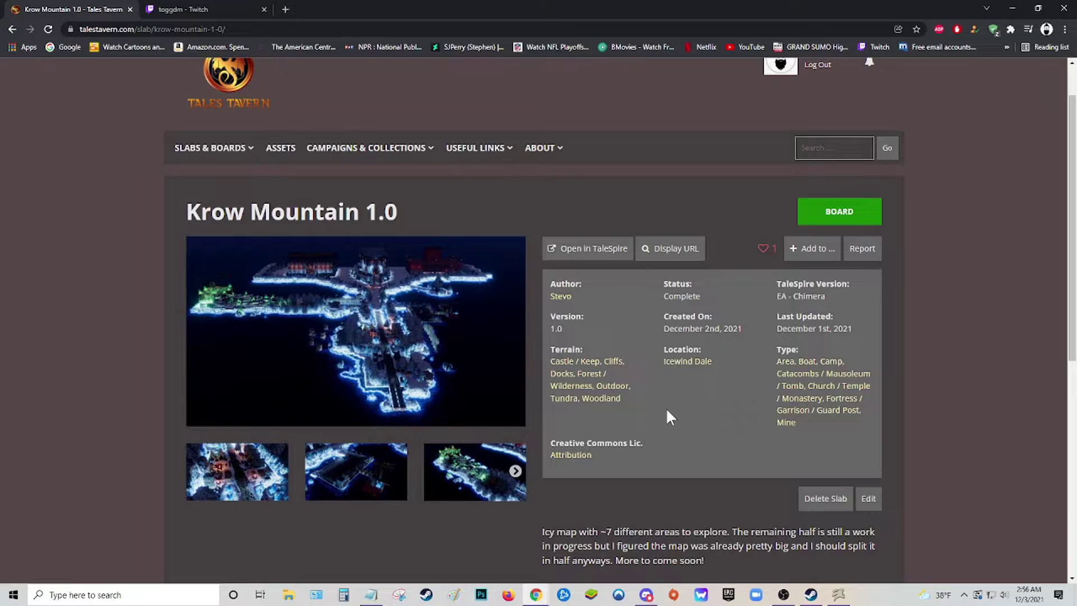
{"action": "left_click", "coordinate": [422, 369]}
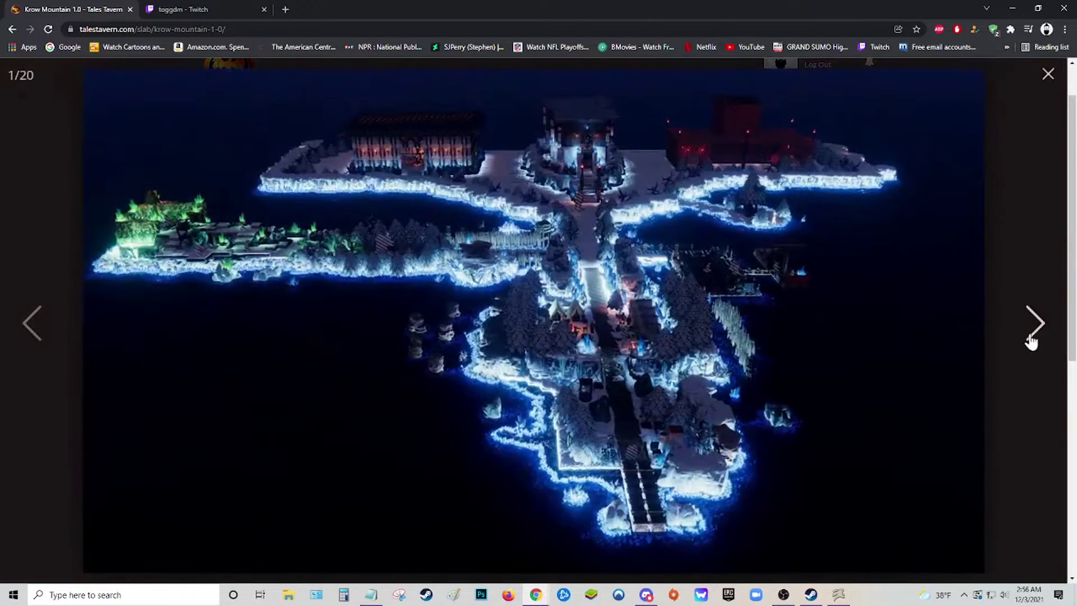
{"action": "left_click", "coordinate": [1037, 331]}
{"action": "left_click", "coordinate": [1041, 330]}
{"action": "left_click", "coordinate": [1043, 332]}
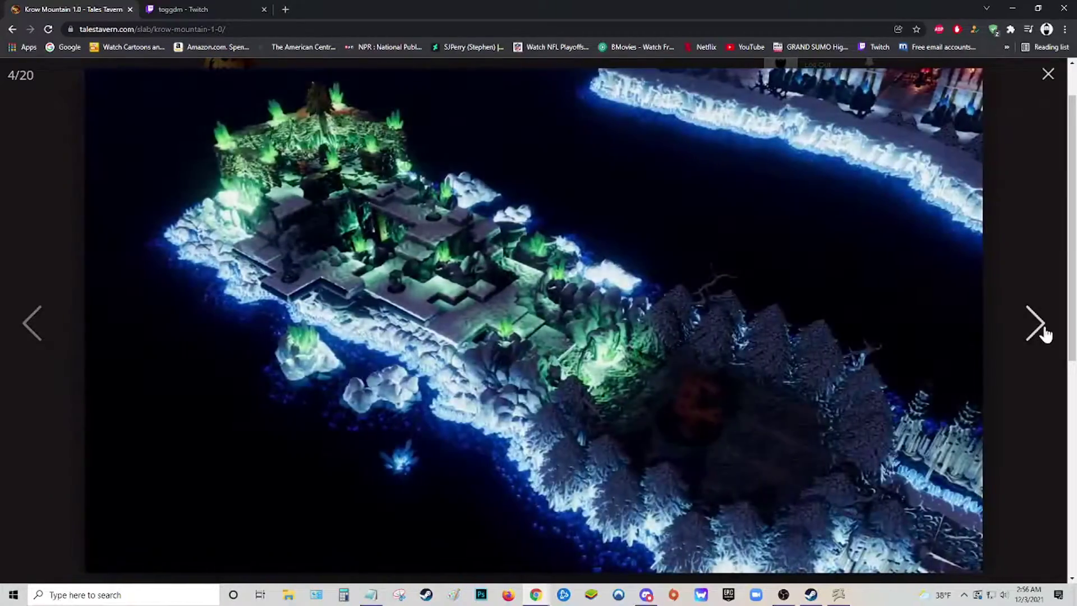
{"action": "left_click", "coordinate": [1037, 324]}
{"action": "left_click", "coordinate": [1036, 325]}
{"action": "left_click", "coordinate": [1037, 325]}
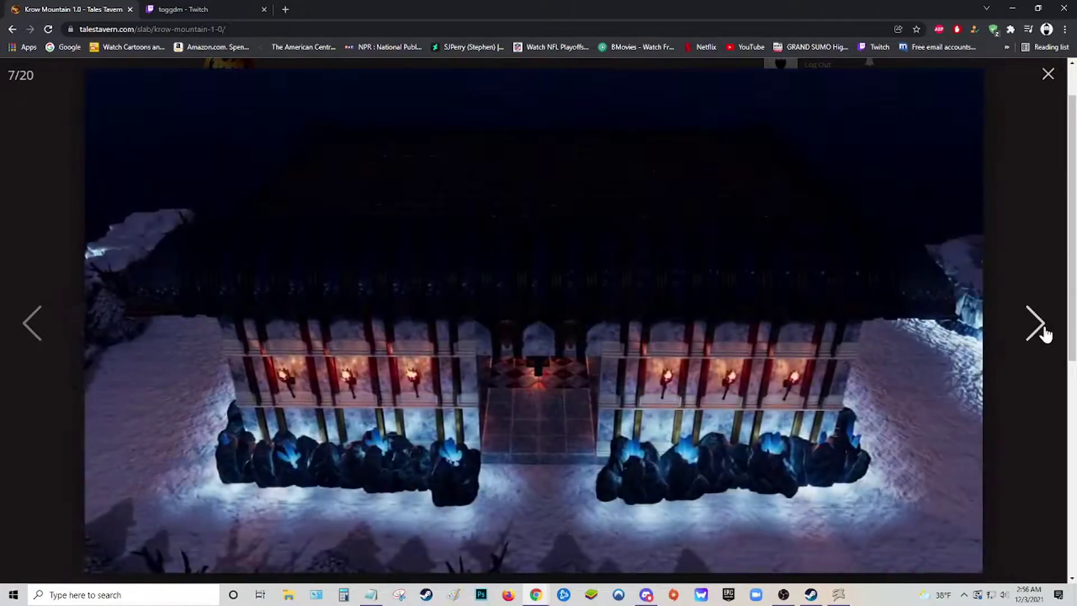
{"action": "left_click", "coordinate": [1036, 324]}
{"action": "left_click", "coordinate": [1048, 74]}
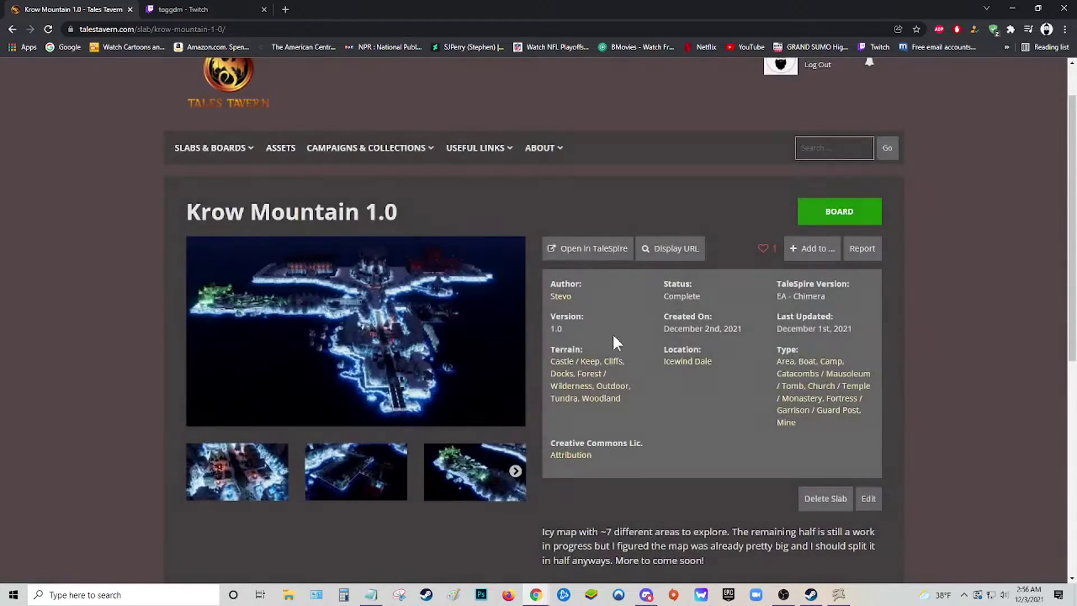
Display the TaleSpire URL of the Krow Mountain 1.0 board.
{"action": "scroll", "coordinate": [644, 464], "scroll_direction": "down", "scroll_amount": 4}
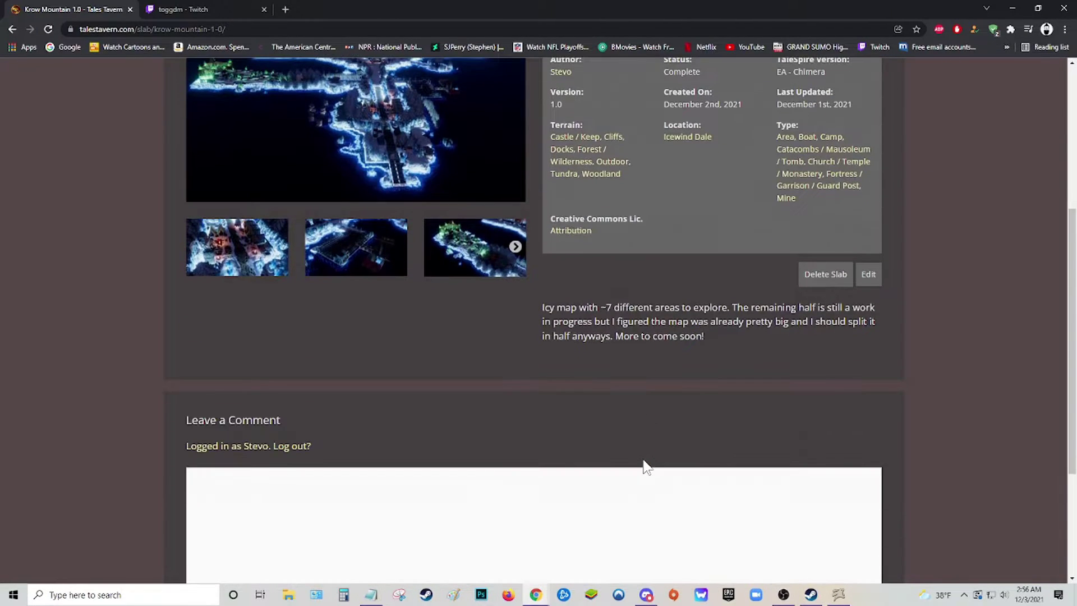
{"action": "scroll", "coordinate": [645, 464], "scroll_direction": "up", "scroll_amount": 5}
{"action": "left_click", "coordinate": [663, 307]}
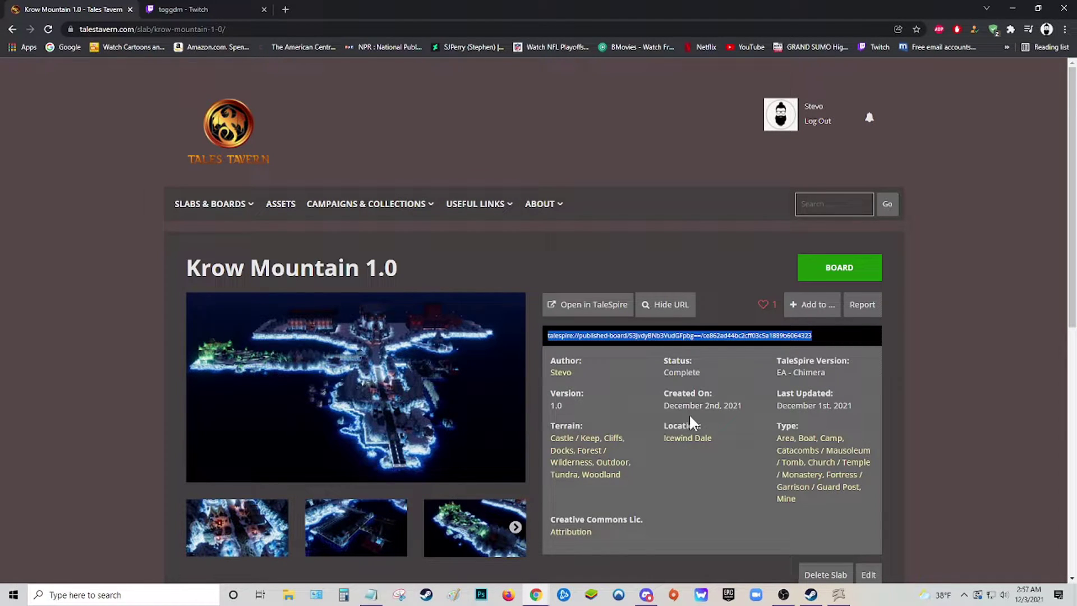
Return to the slab archive, open the Old Saint Nick's Workshop slab page, and copy its slab code.
{"action": "left_click", "coordinate": [12, 29]}
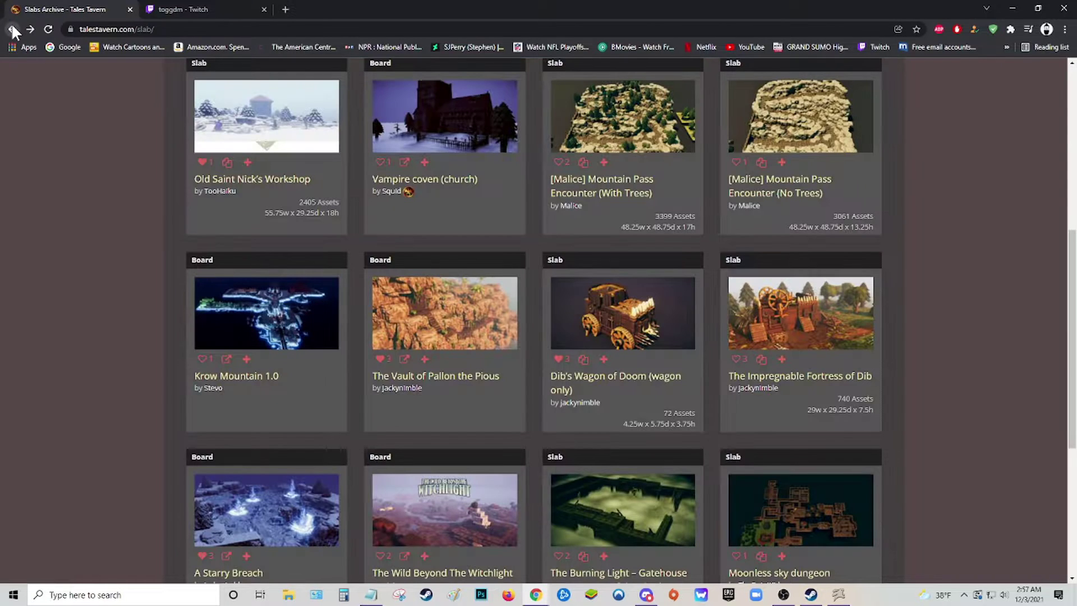
{"action": "scroll", "coordinate": [101, 258], "scroll_direction": "up", "scroll_amount": 4}
{"action": "left_click", "coordinate": [331, 430]}
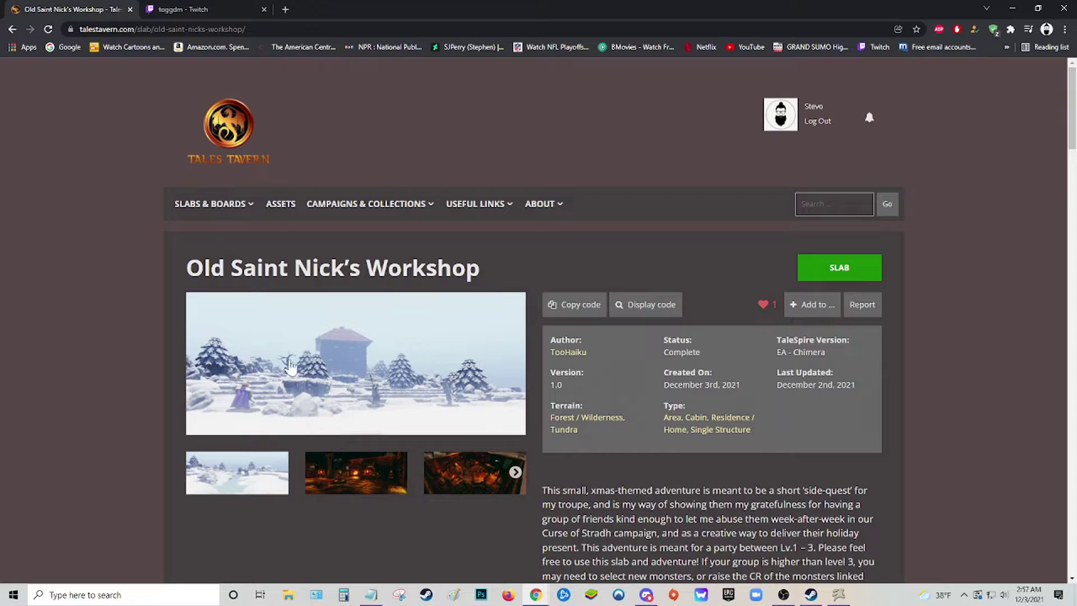
{"action": "left_click", "coordinate": [578, 308]}
Switch to TaleSpire and paste the Old Saint Nick's Workshop slab onto the board alongside the wooden platform.
{"action": "left_click", "coordinate": [839, 595]}
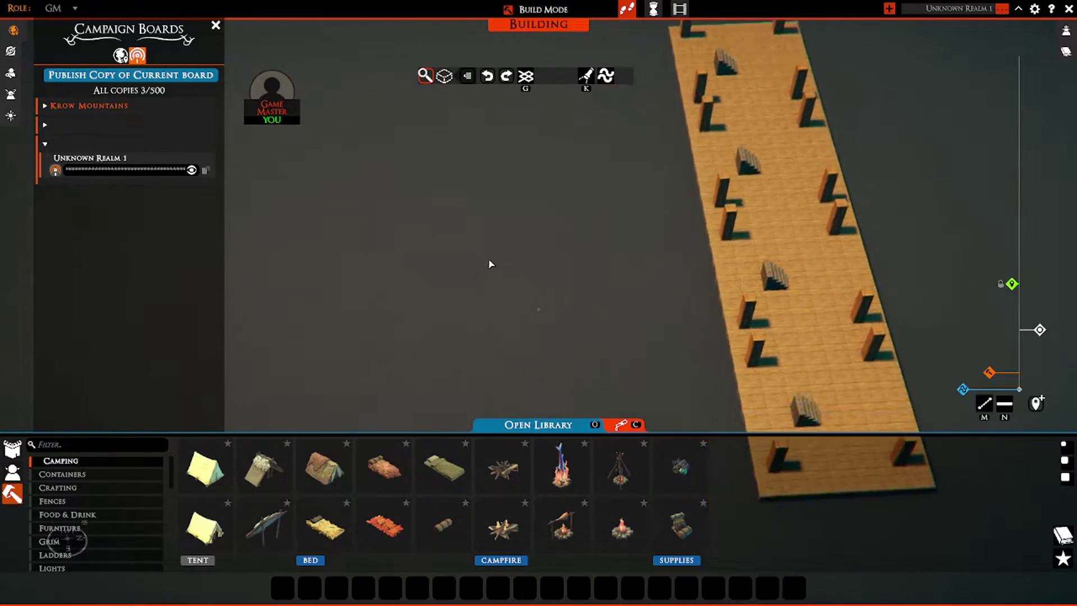
{"action": "key", "text": "ctrl+v"}
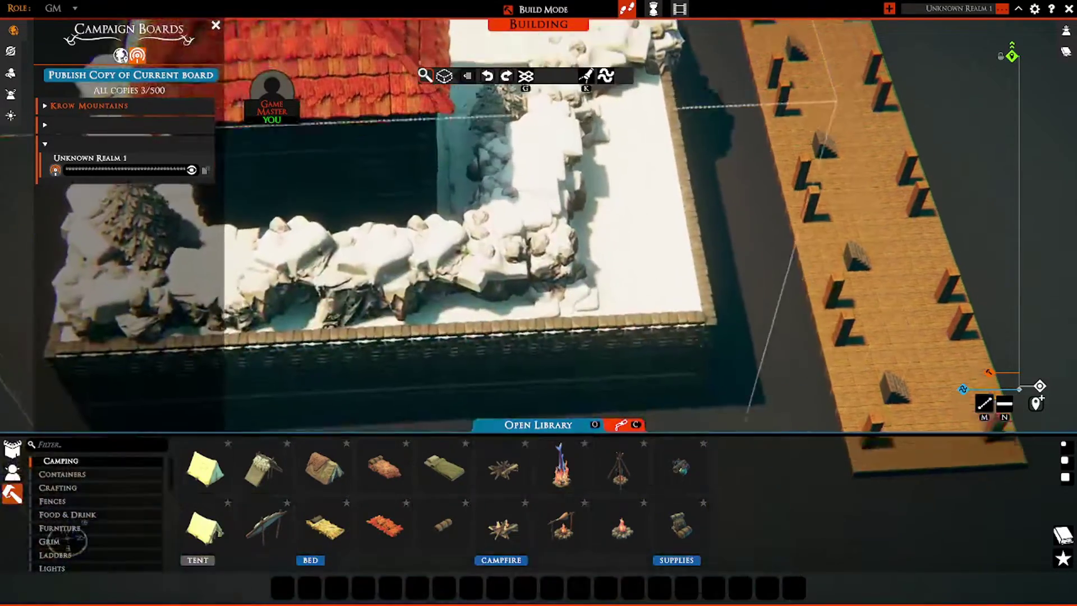
{"action": "key", "text": "d"}
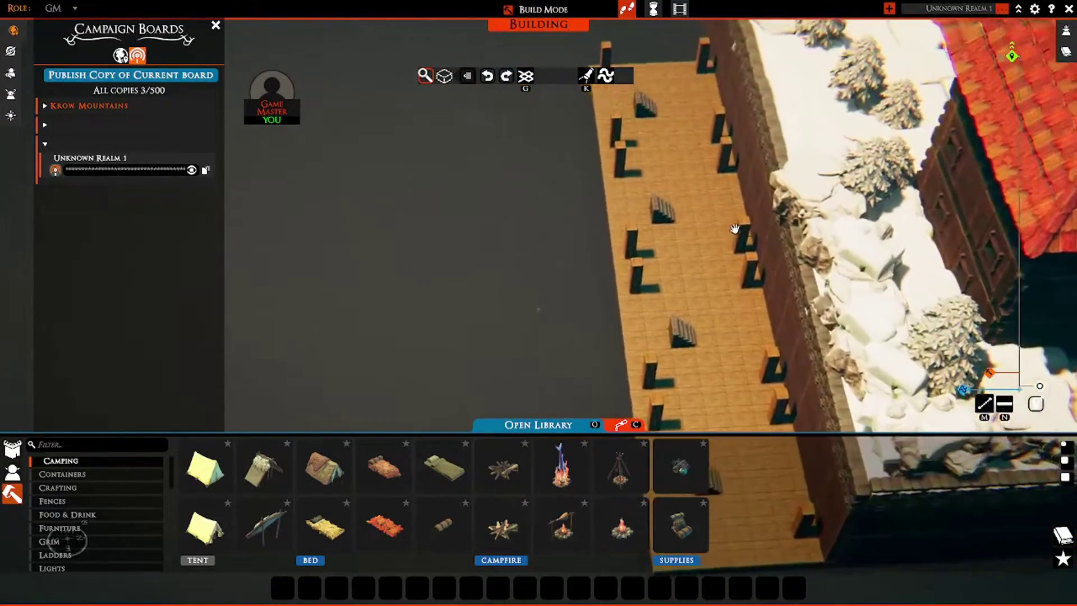
{"action": "right_click_drag", "start_coordinate": [842, 152], "coordinate": [1071, 144]}
Switch to Chrome and look through the Old Saint Nick's Workshop image gallery up to the overhead map view.
{"action": "key", "text": "alt+Tab"}
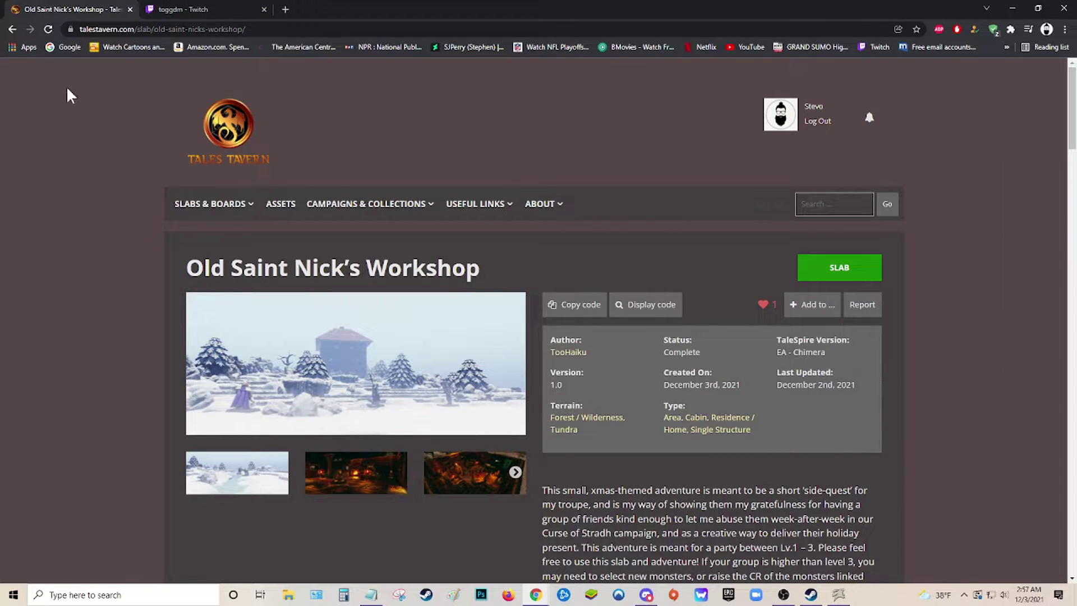
{"action": "scroll", "coordinate": [349, 396], "scroll_direction": "down", "scroll_amount": 1}
{"action": "left_click", "coordinate": [363, 323]}
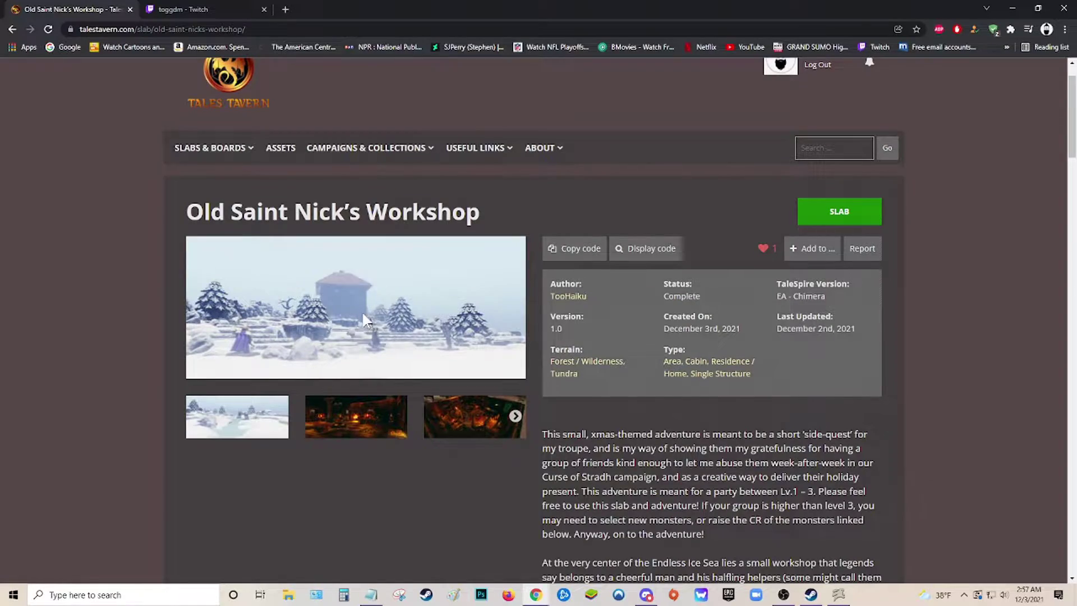
{"action": "left_click", "coordinate": [1038, 326]}
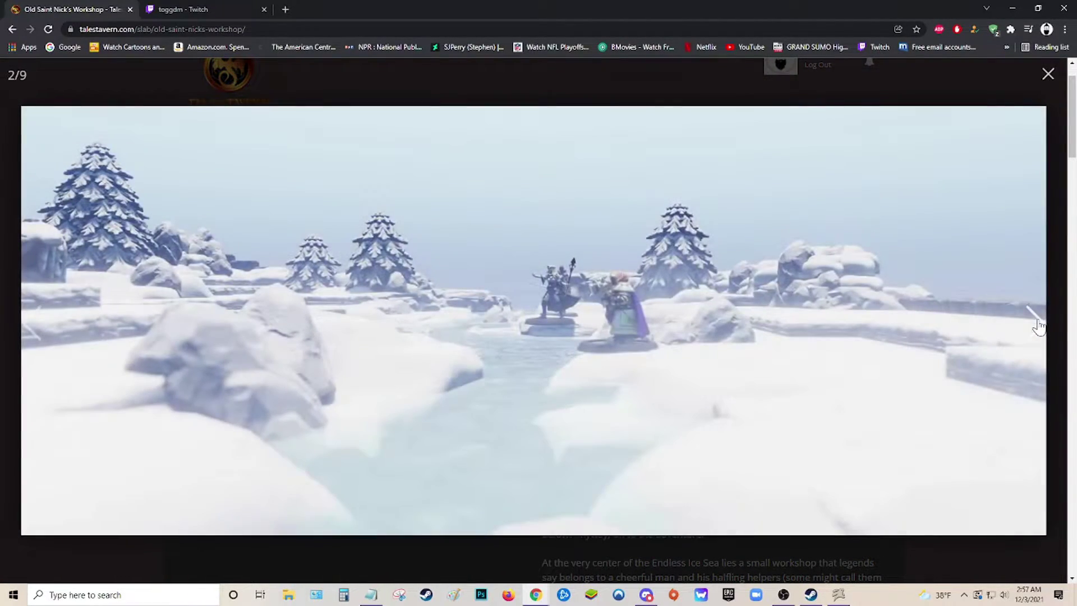
{"action": "left_click", "coordinate": [1038, 325]}
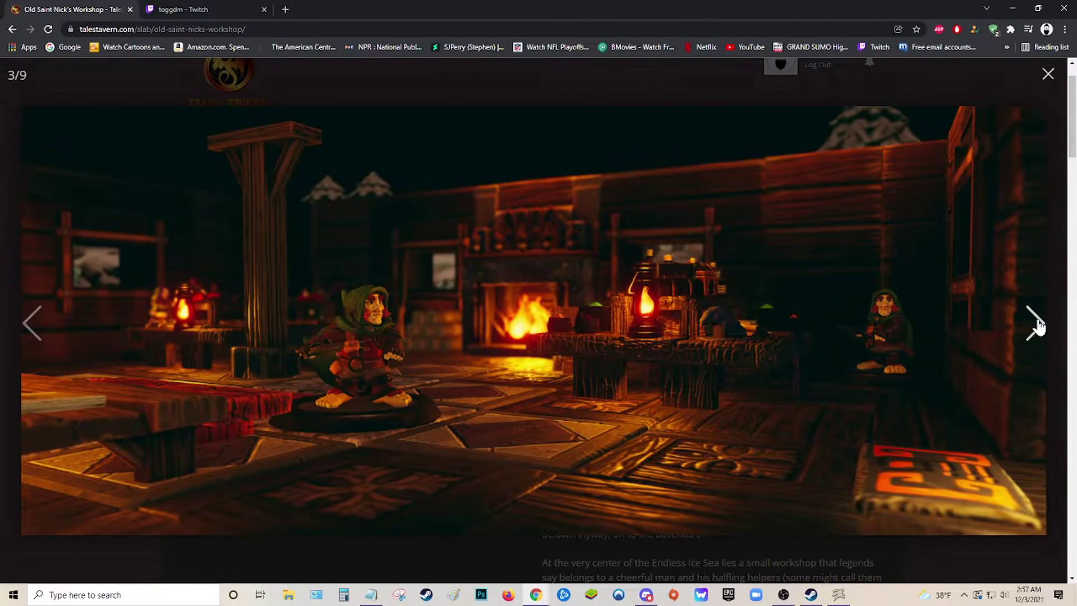
{"action": "left_click", "coordinate": [1037, 325]}
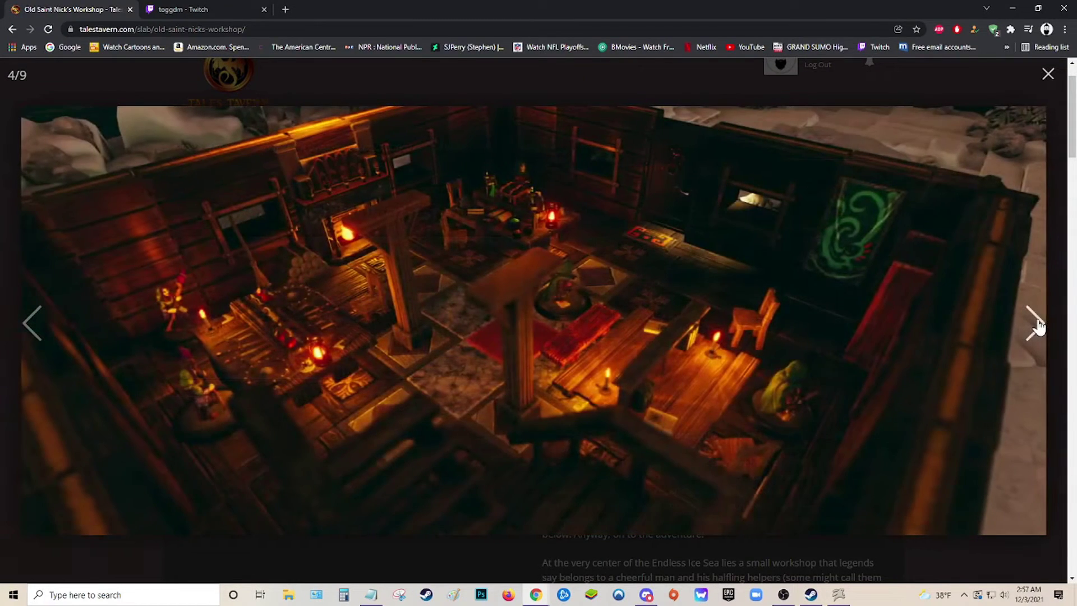
{"action": "left_click", "coordinate": [1037, 325]}
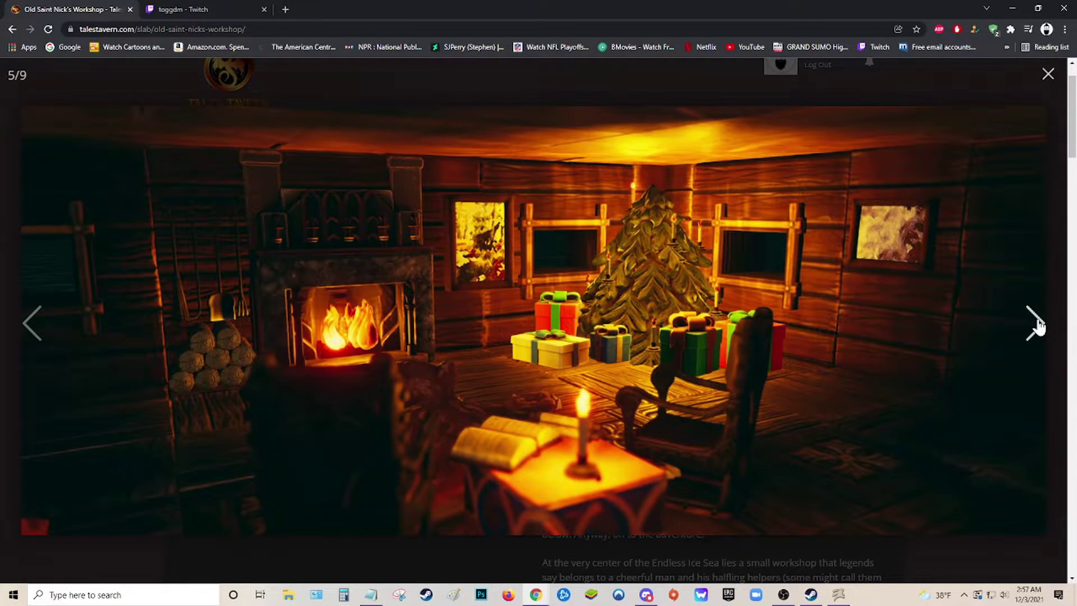
{"action": "left_click", "coordinate": [1038, 325]}
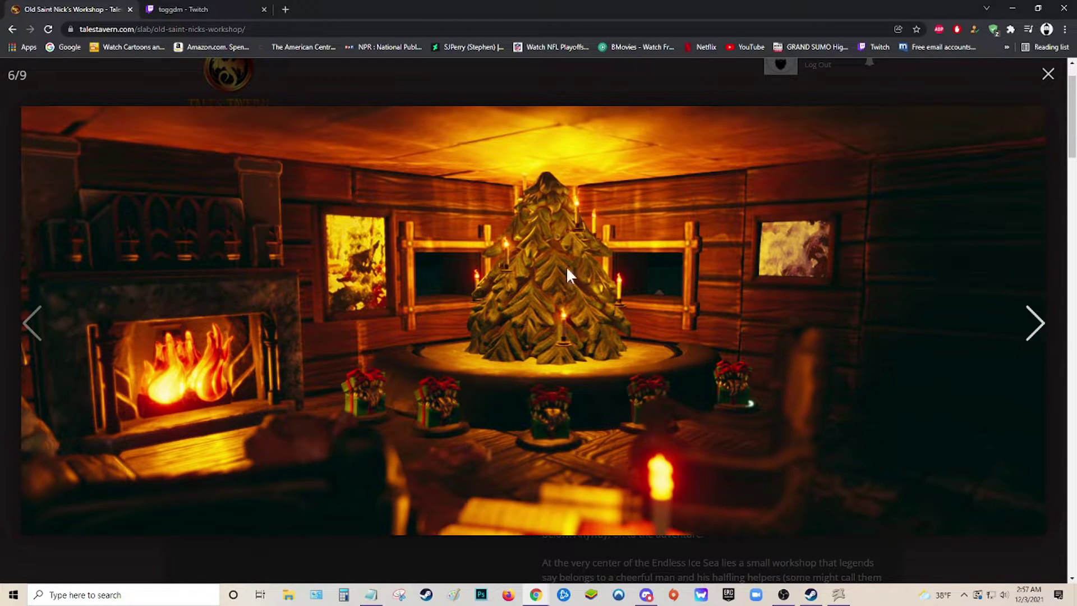
{"action": "left_click", "coordinate": [1035, 330]}
{"action": "left_click", "coordinate": [1034, 331]}
{"action": "left_click", "coordinate": [1035, 332]}
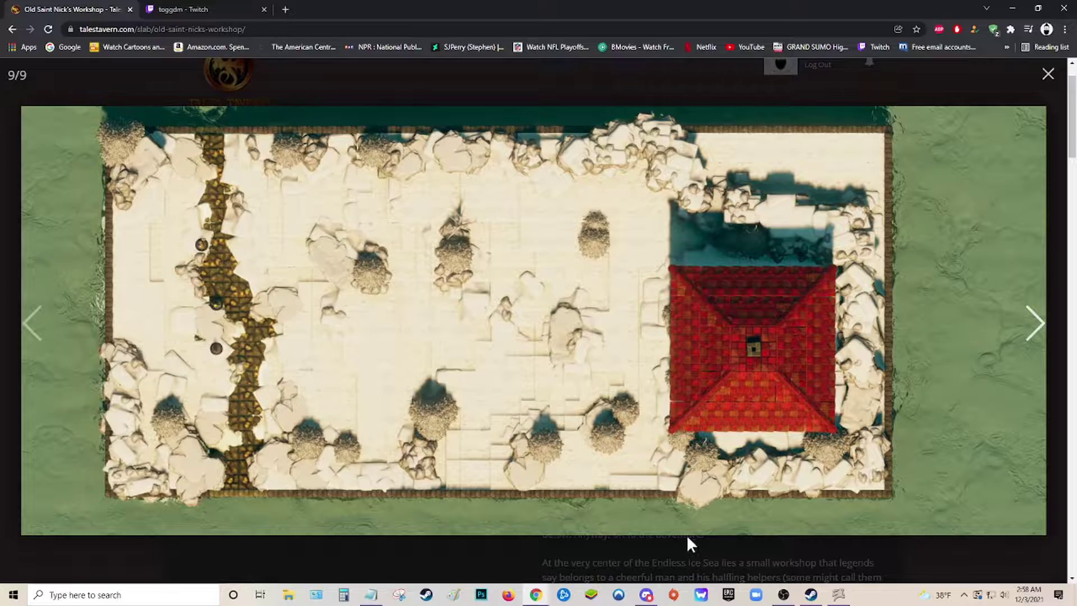
Switch to TaleSpire and examine the pasted snowy workshop slab and the wooden platform beside it.
{"action": "left_click", "coordinate": [838, 595]}
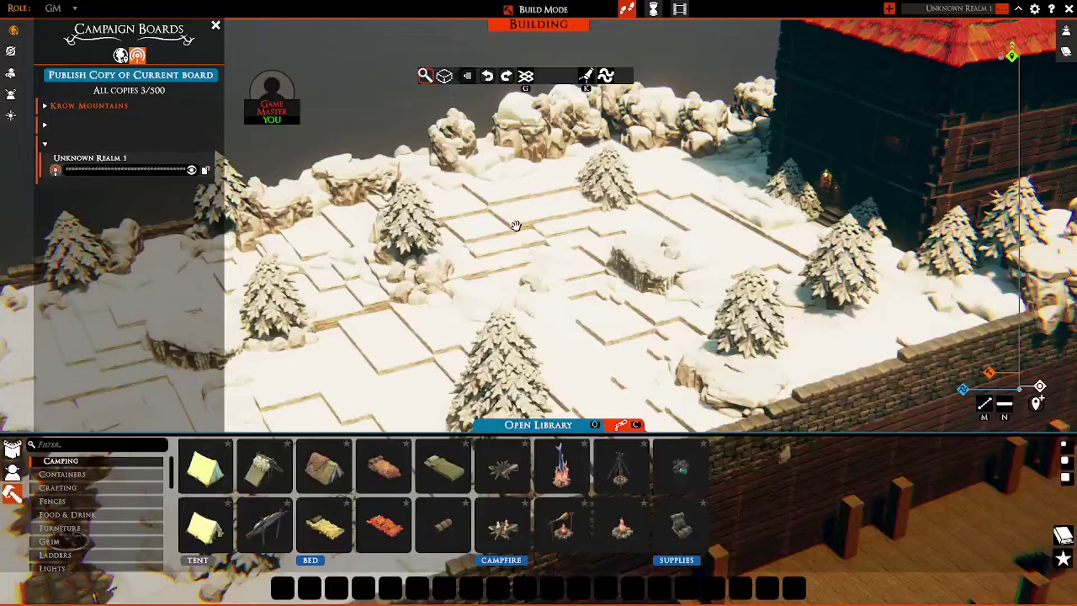
{"action": "right_click_drag", "start_coordinate": [571, 290], "coordinate": [596, 207]}
{"action": "key", "text": "d"}
{"action": "key", "text": "s"}
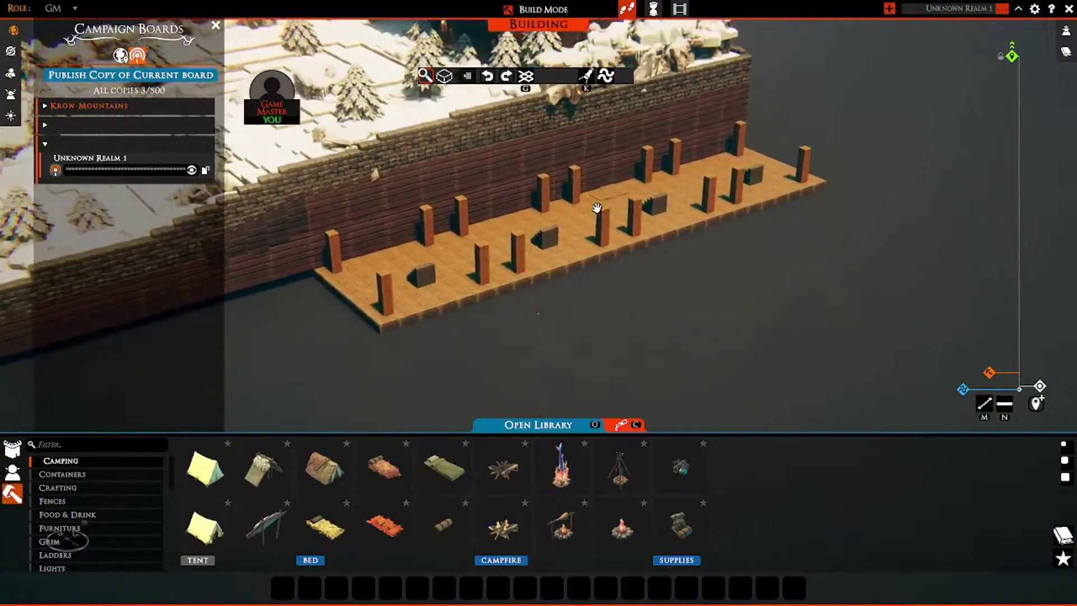
{"action": "key", "text": "a"}
{"action": "key", "text": "a"}
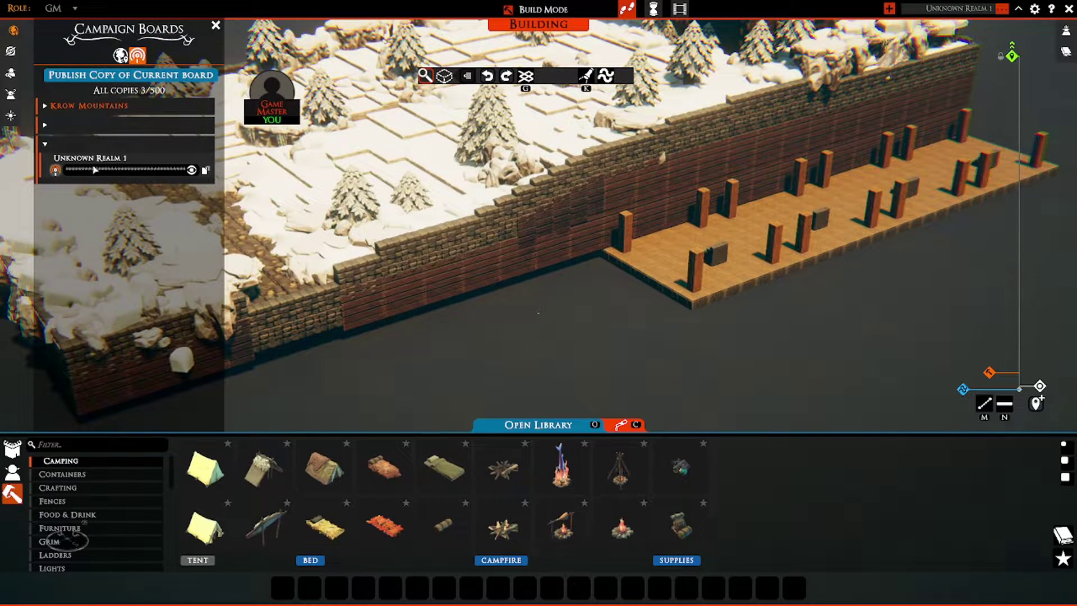
Open the tutorials, expand the Playing section in place of Building, and read the Rolling Dice tutorial.
{"action": "left_click", "coordinate": [11, 96]}
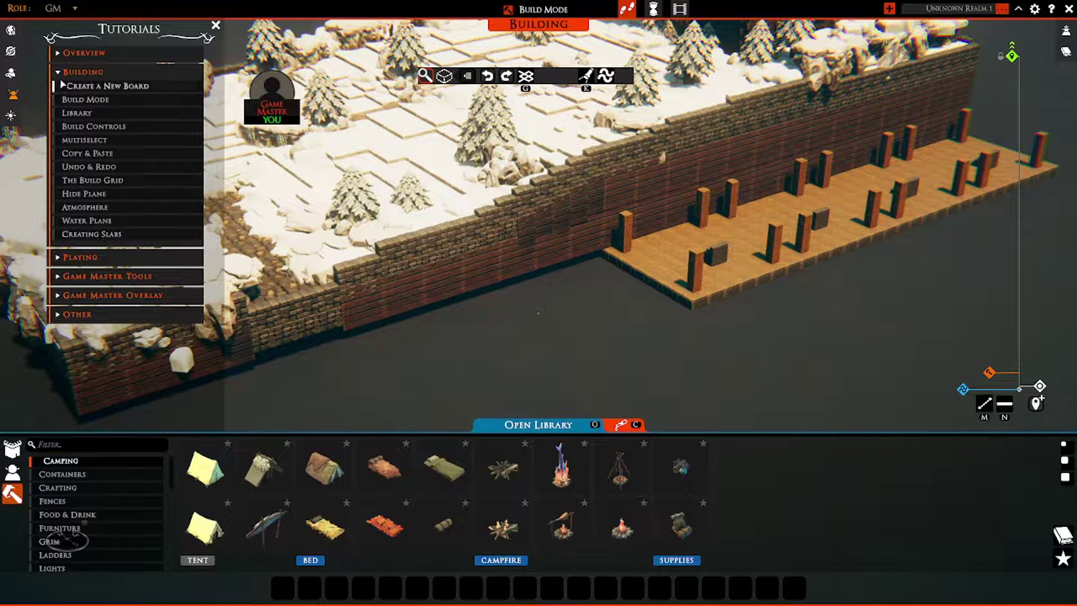
{"action": "left_click", "coordinate": [60, 72]}
{"action": "left_click", "coordinate": [59, 97]}
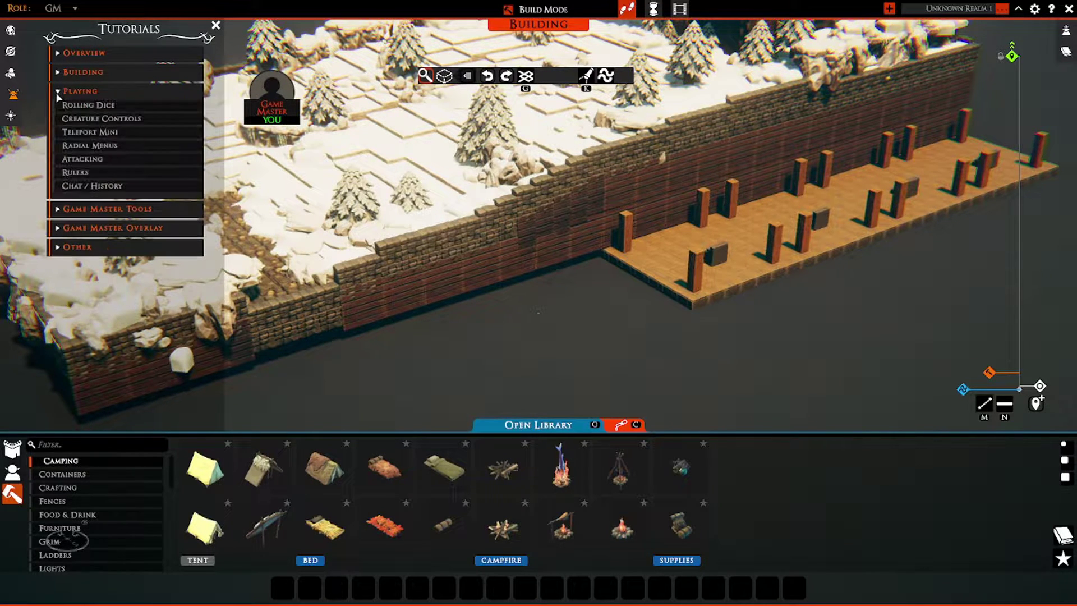
{"action": "left_click_drag", "start_coordinate": [807, 300], "coordinate": [594, 332]}
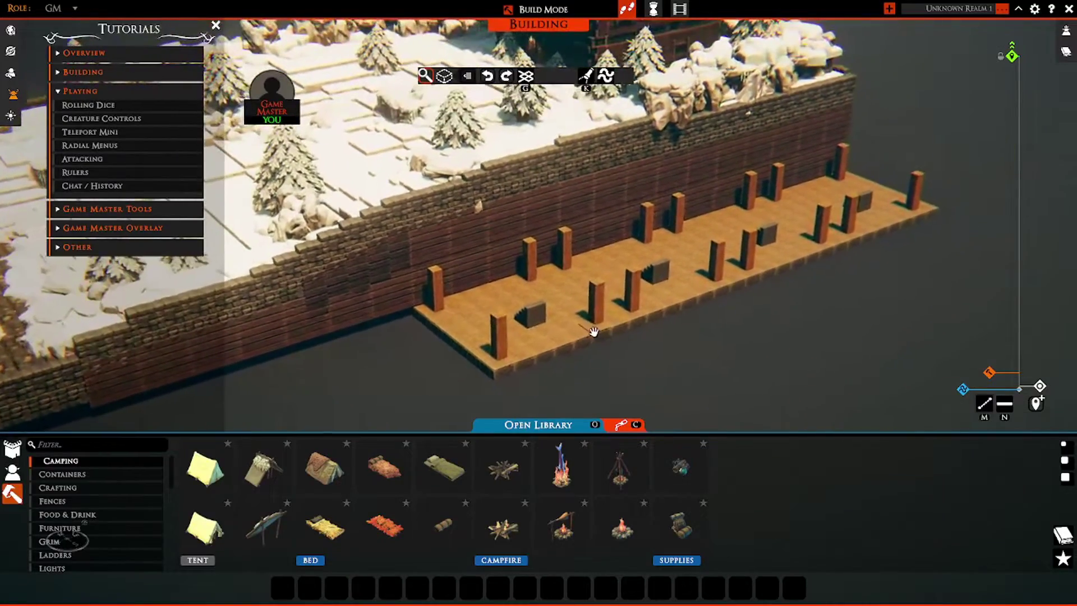
{"action": "right_click_drag", "start_coordinate": [564, 387], "coordinate": [770, 361]}
{"action": "key", "text": "a"}
{"action": "key", "text": "s"}
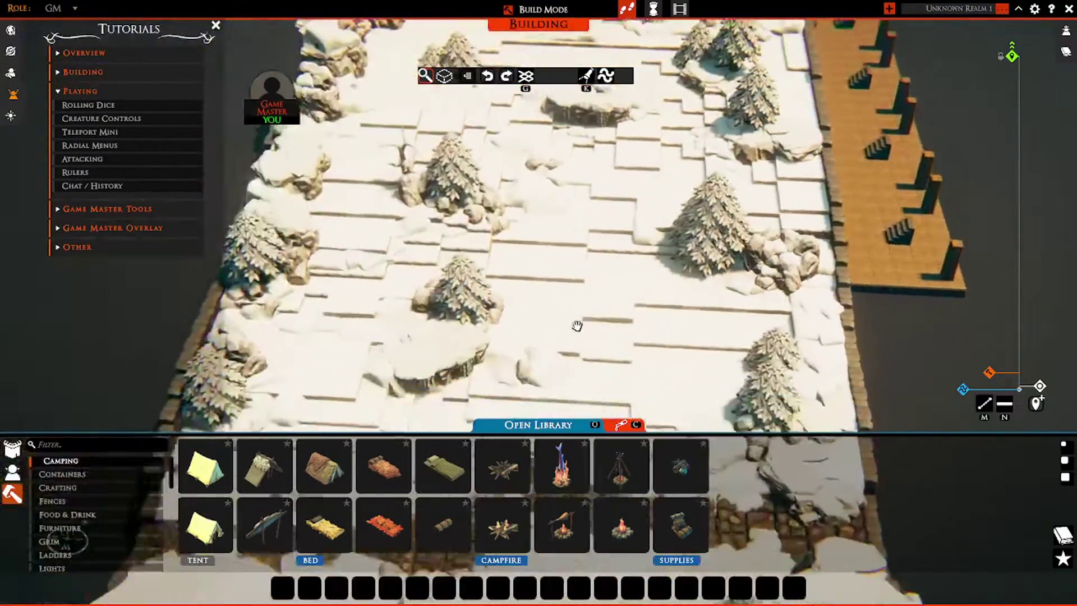
{"action": "right_click_drag", "start_coordinate": [669, 336], "coordinate": [623, 292]}
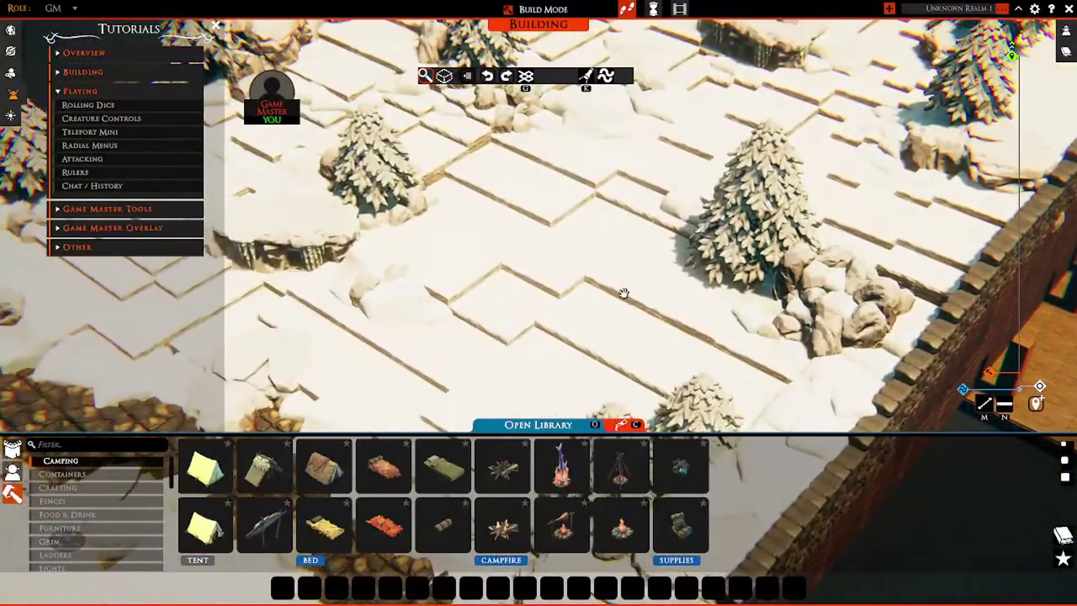
{"action": "left_click", "coordinate": [84, 106]}
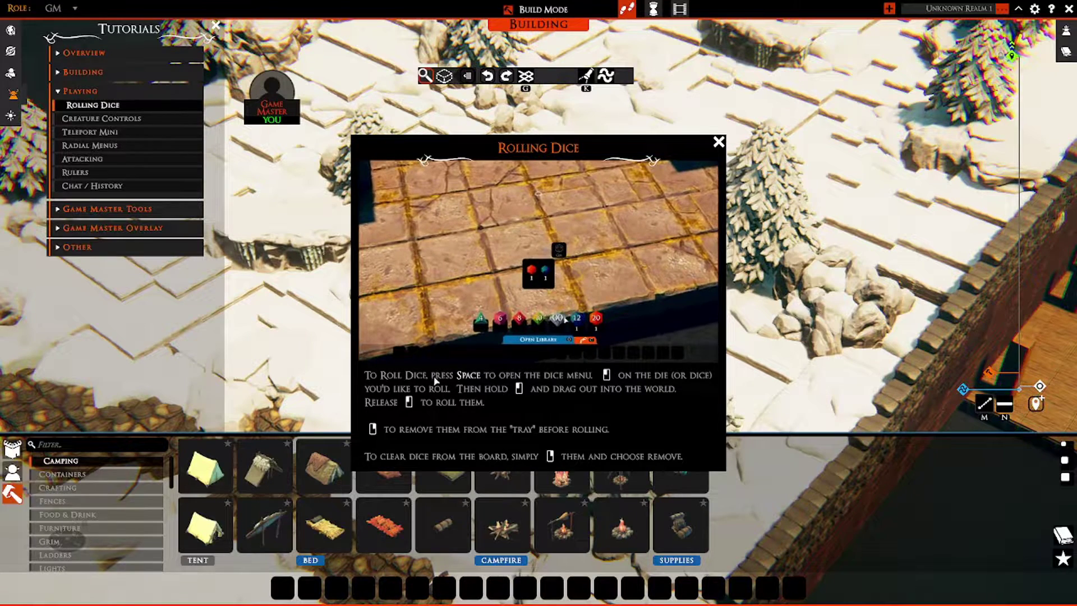
{"action": "left_click", "coordinate": [719, 142]}
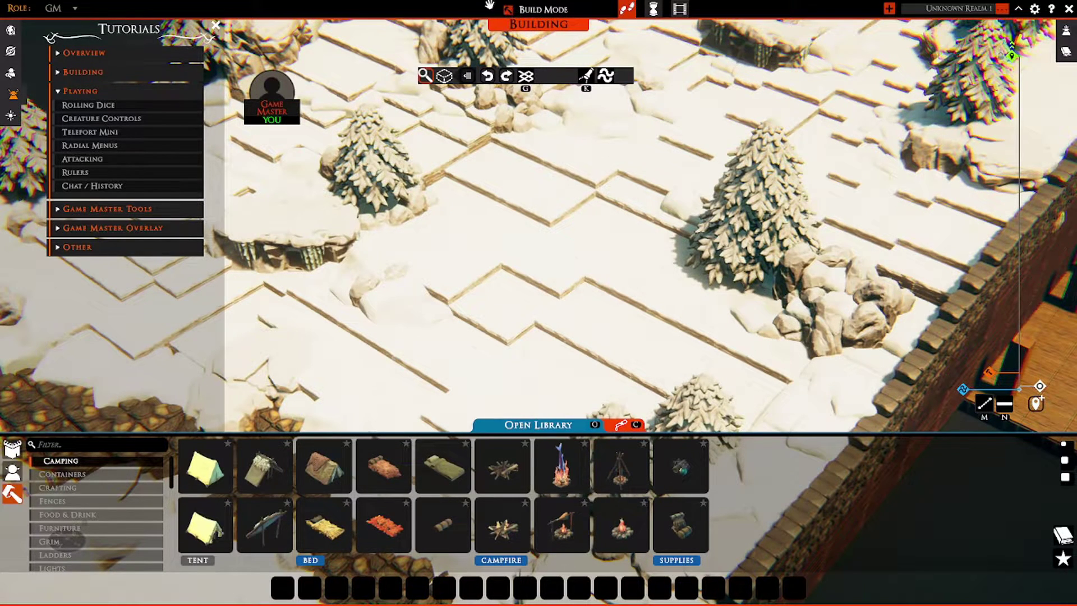
Leave Build Mode and roll one 20-sided die onto the snowy ground.
{"action": "left_click", "coordinate": [511, 10]}
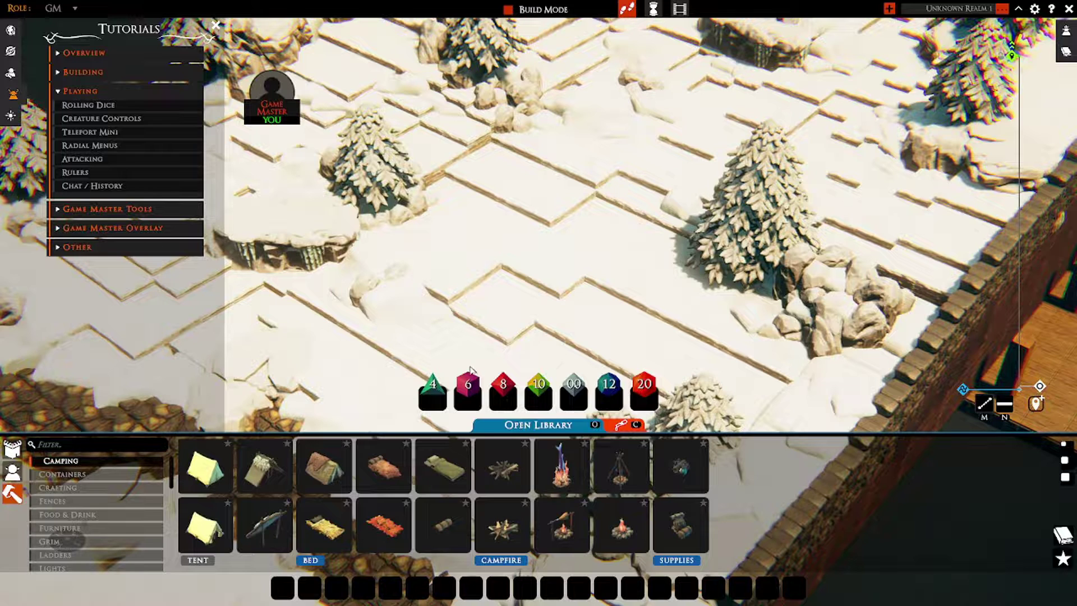
{"action": "left_click", "coordinate": [645, 383]}
{"action": "left_click_drag", "start_coordinate": [537, 298], "coordinate": [477, 214]}
{"action": "scroll", "coordinate": [494, 281], "scroll_direction": "up", "scroll_amount": 4}
{"action": "key", "text": "w"}
{"action": "key", "text": "a"}
{"action": "left_click_drag", "start_coordinate": [482, 264], "coordinate": [492, 188]}
{"action": "key", "text": "s"}
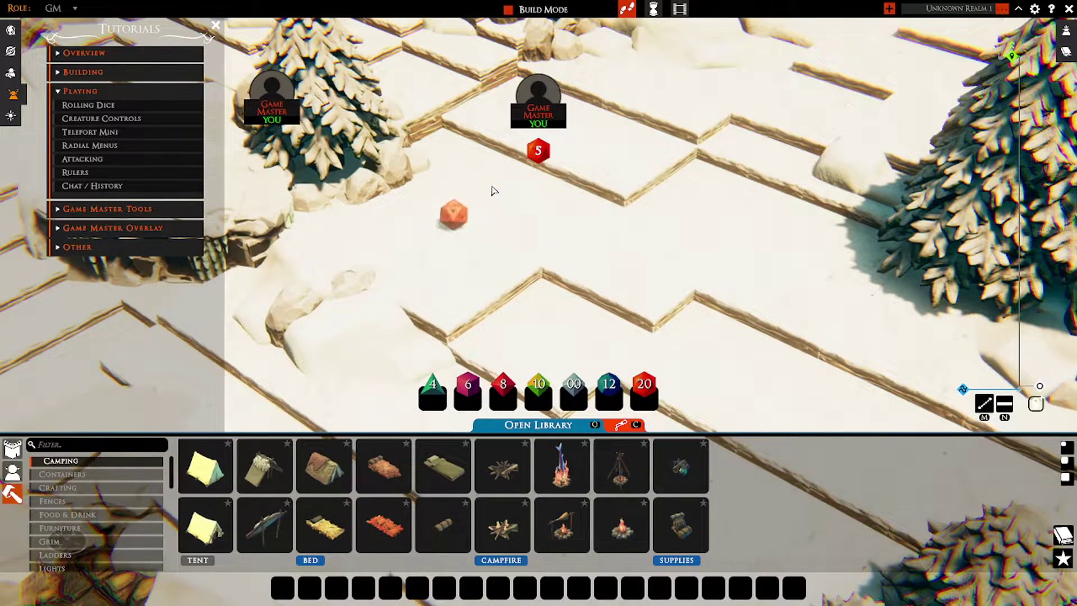
Examine the rolled 20-sided die on the snow up close to compare its faces with the roll result.
{"action": "key", "text": "w"}
{"action": "key", "text": "a"}
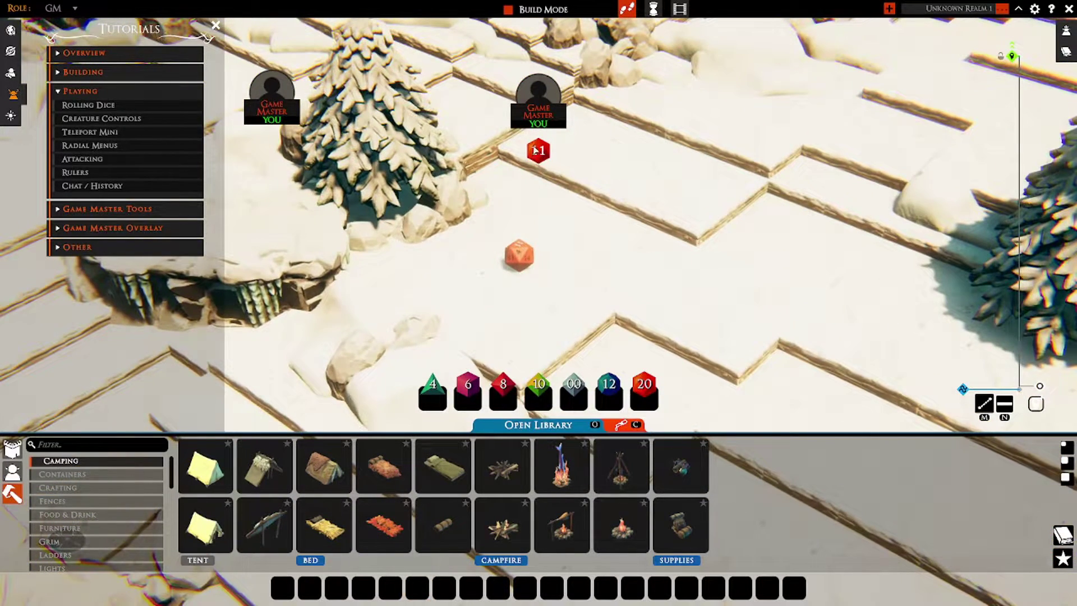
{"action": "scroll", "coordinate": [578, 272], "scroll_direction": "up", "scroll_amount": 6}
{"action": "key", "text": "w"}
{"action": "key", "text": "a"}
{"action": "key", "text": "s"}
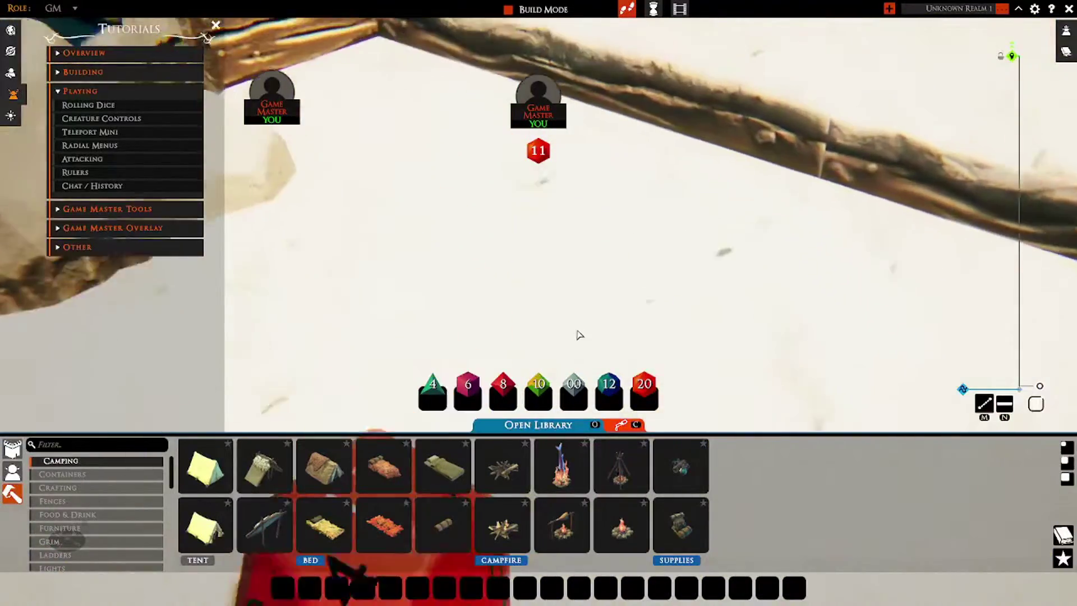
{"action": "key", "text": "s"}
{"action": "key", "text": "w"}
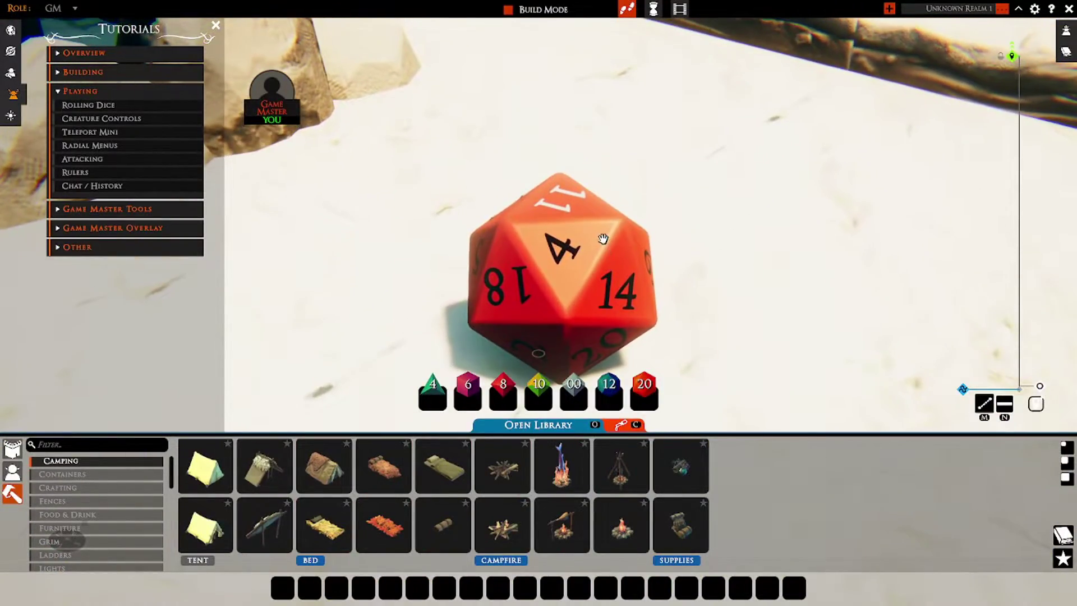
{"action": "scroll", "coordinate": [689, 214], "scroll_direction": "down", "scroll_amount": 1}
{"action": "scroll", "coordinate": [689, 215], "scroll_direction": "down", "scroll_amount": 6}
{"action": "key", "text": "s"}
Pick up the 20-sided die from the snow and throw it again a few times, dismissing the roll result.
{"action": "left_click_drag", "start_coordinate": [544, 278], "coordinate": [589, 241]}
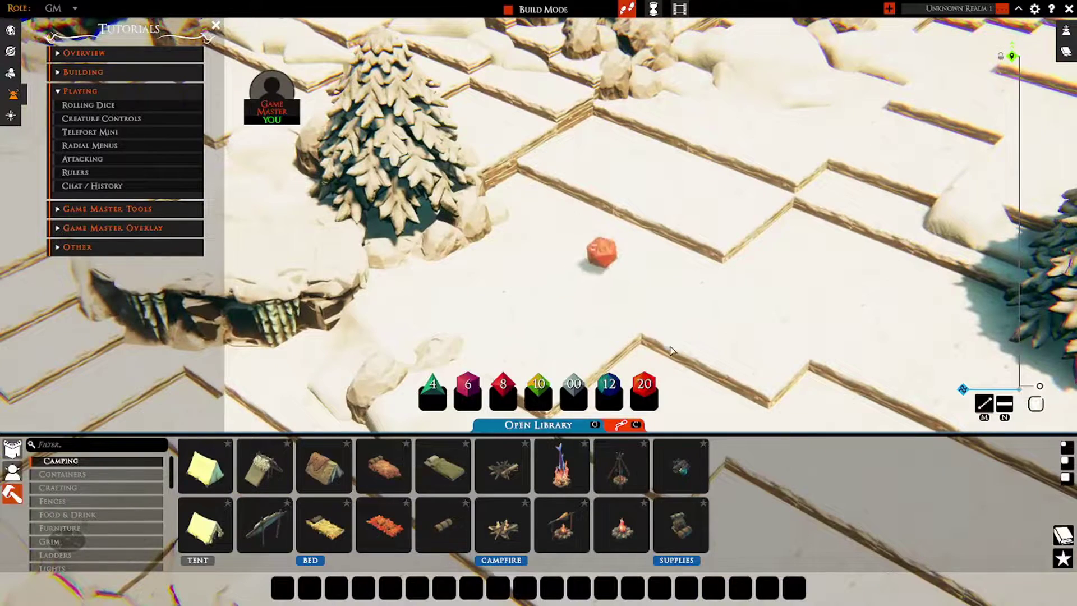
{"action": "key", "text": "s"}
{"action": "key", "text": "d"}
{"action": "key", "text": "w"}
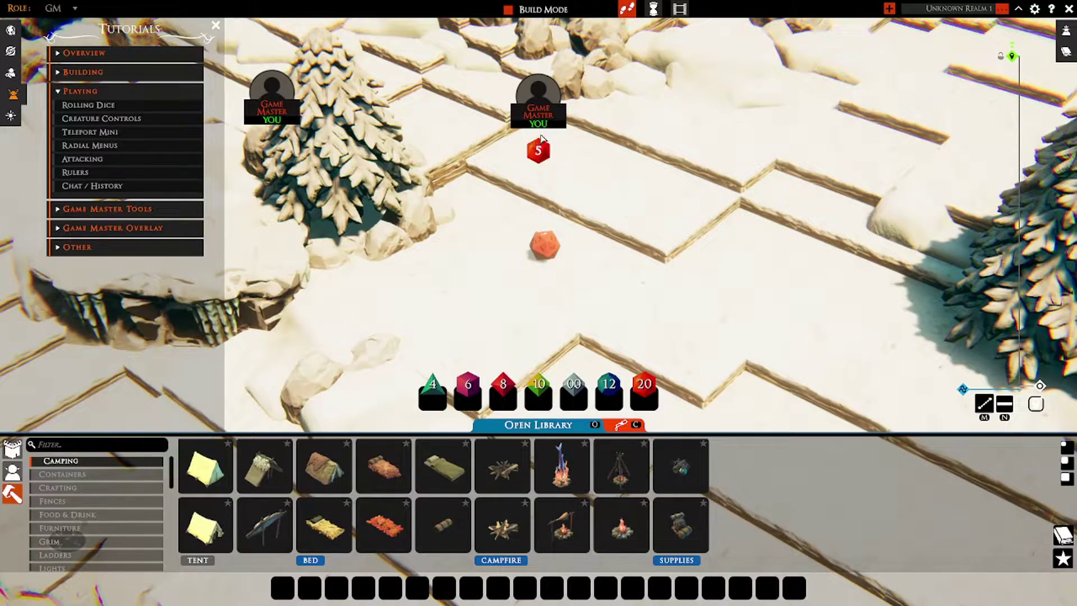
{"action": "left_click", "coordinate": [540, 150]}
{"action": "key", "text": "s"}
{"action": "key", "text": "d"}
{"action": "scroll", "coordinate": [596, 231], "scroll_direction": "down", "scroll_amount": 4}
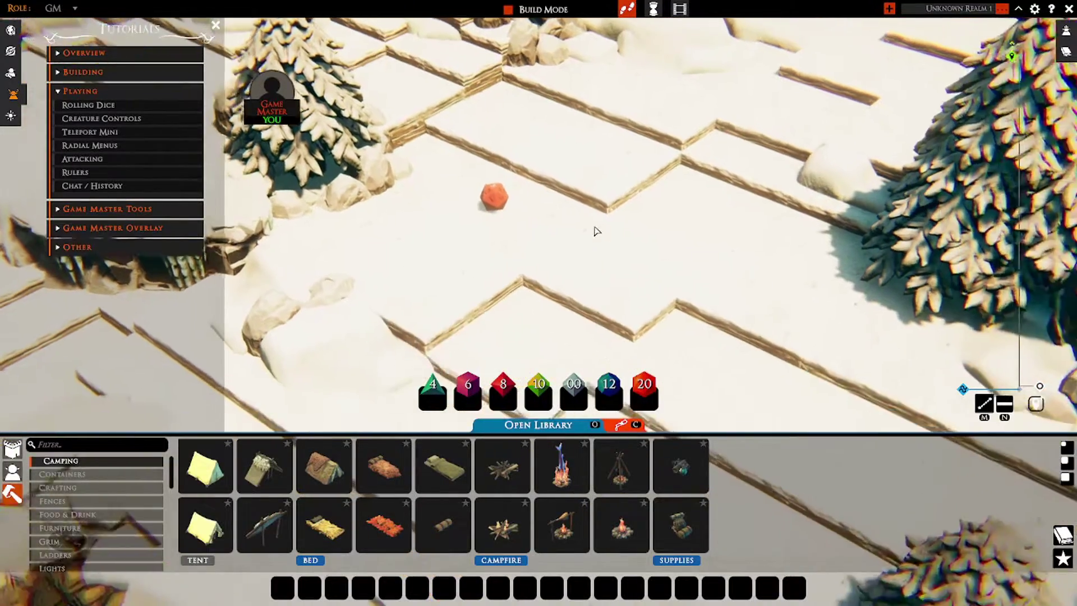
{"action": "scroll", "coordinate": [544, 291], "scroll_direction": "up", "scroll_amount": 3}
{"action": "scroll", "coordinate": [543, 291], "scroll_direction": "up", "scroll_amount": 3}
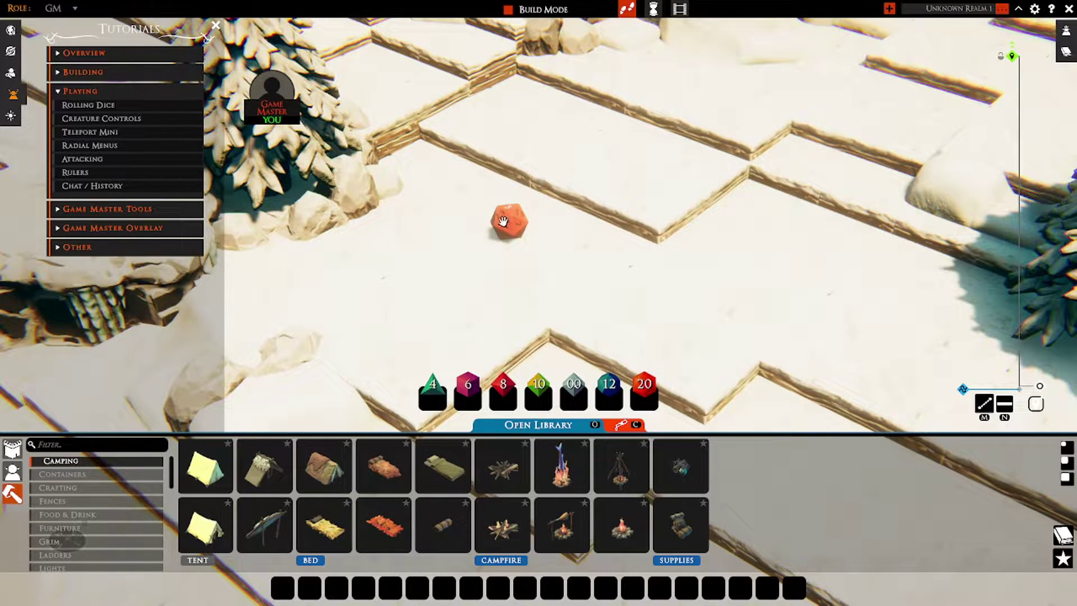
{"action": "left_click_drag", "start_coordinate": [509, 218], "coordinate": [541, 213]}
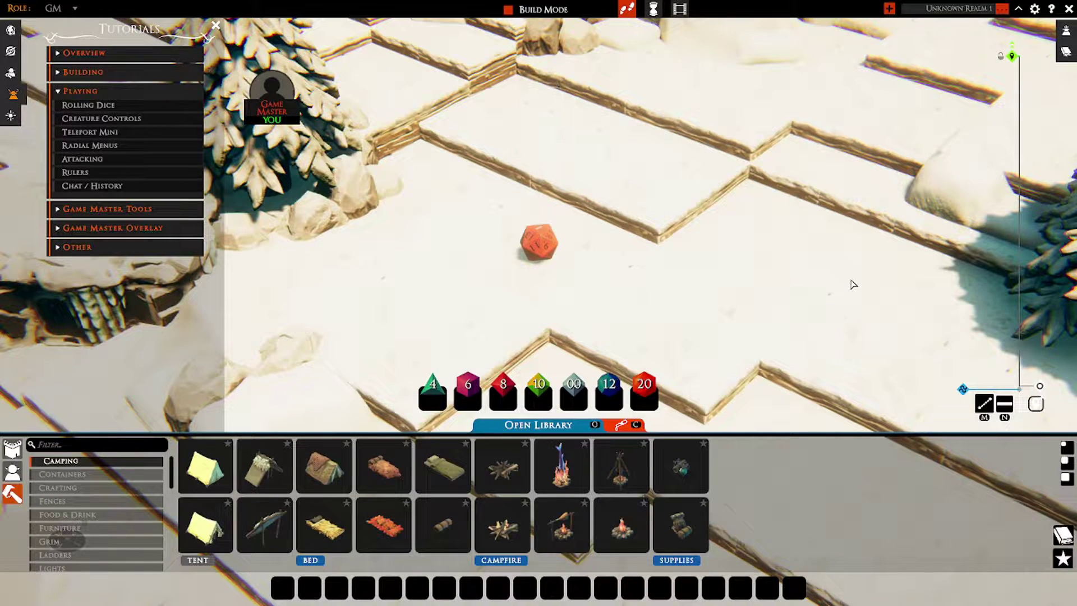
{"action": "key", "text": "alt+Tab"}
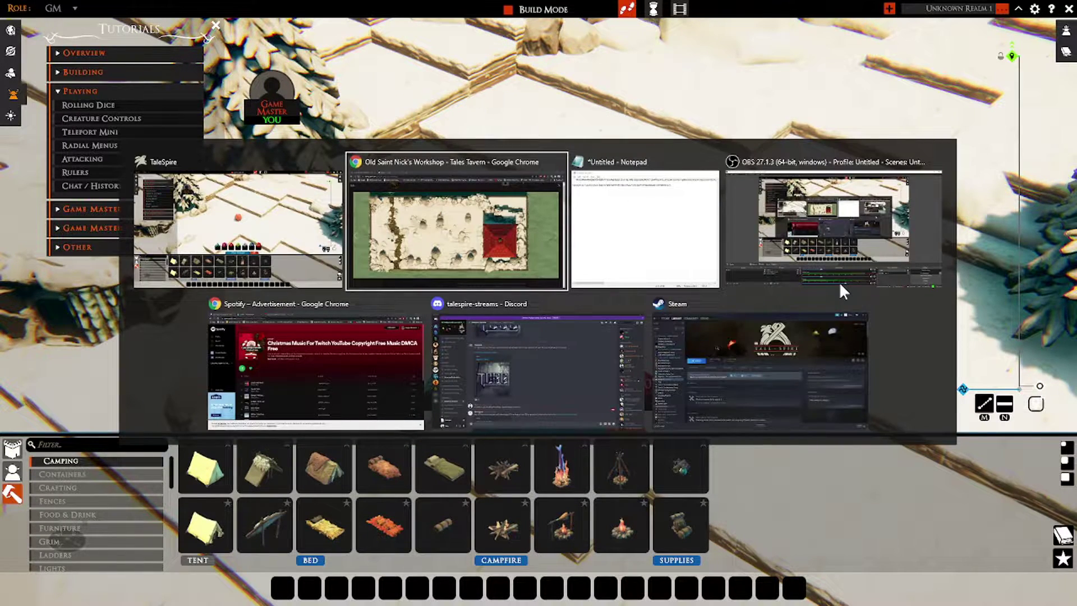
{"action": "key", "text": "alt+Tab"}
{"action": "key", "text": "alt+Tab"}
{"action": "key", "text": "alt+Tab"}
{"action": "key", "text": "alt+Tab"}
{"action": "key", "text": "alt+Tab"}
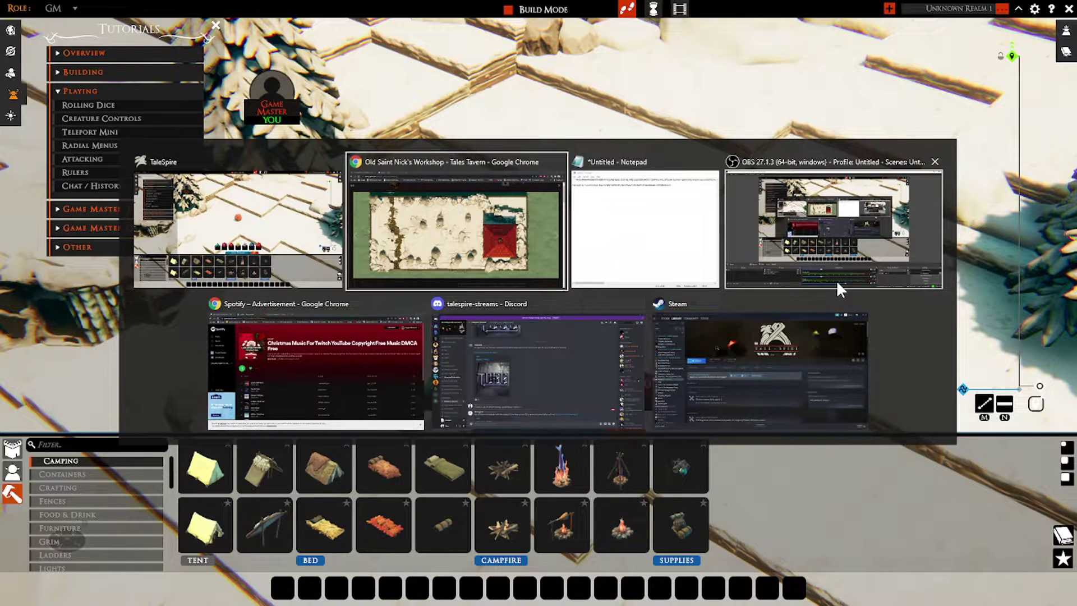
{"action": "key", "text": "alt+Tab"}
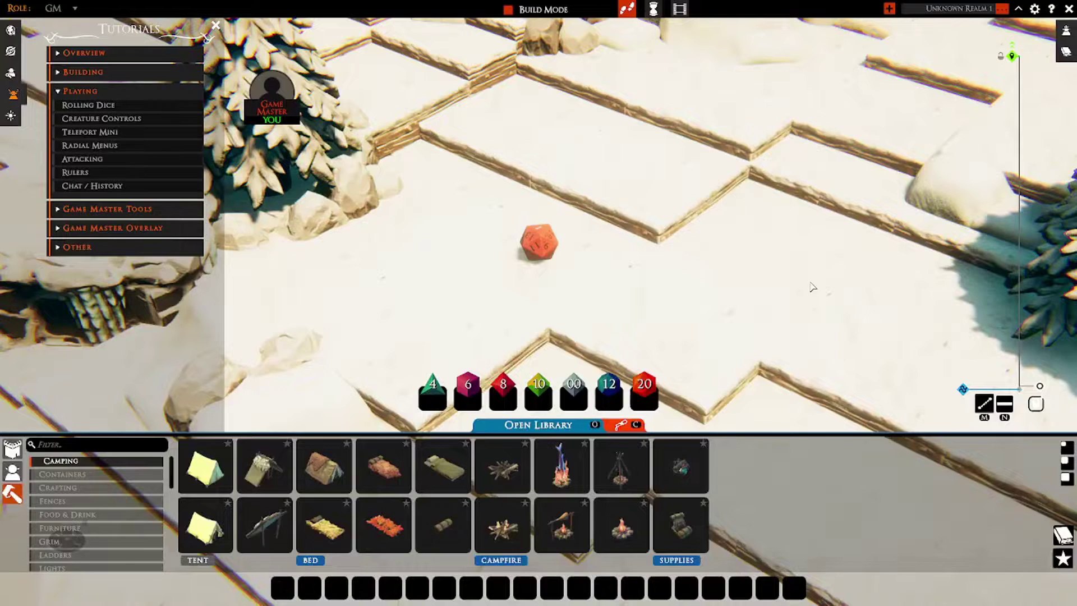
Roll one 4-sided die onto the snow near the 20-sided die.
{"action": "left_click", "coordinate": [432, 386]}
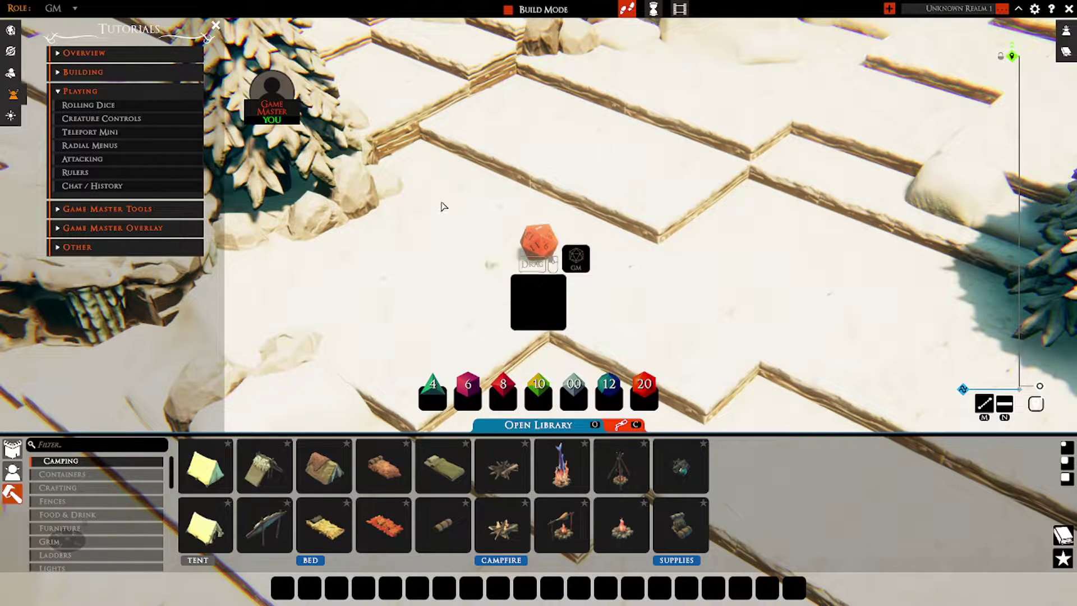
{"action": "left_click_drag", "start_coordinate": [425, 313], "coordinate": [464, 186]}
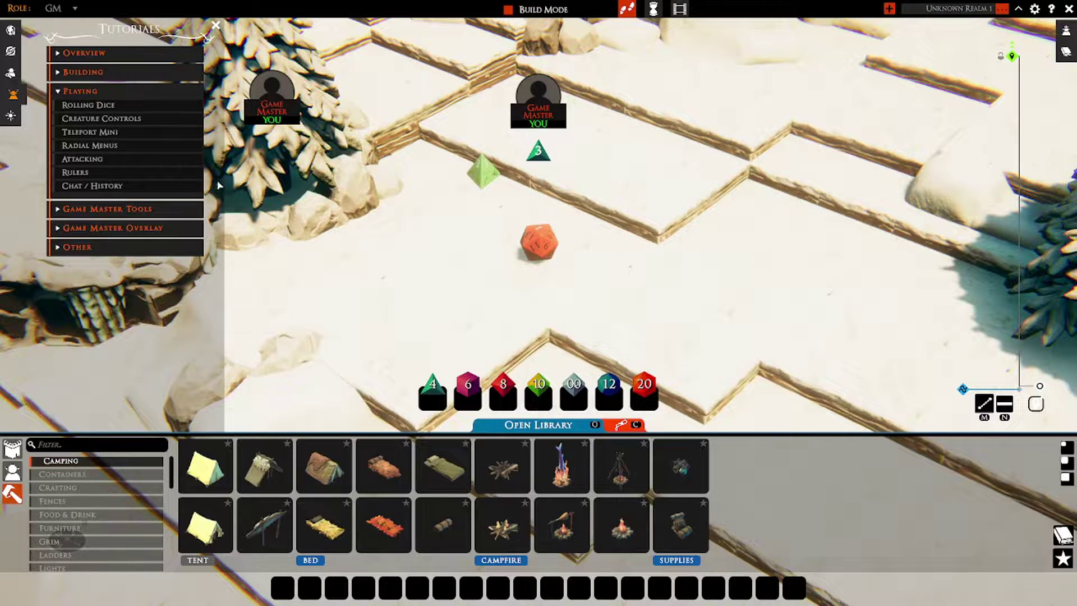
Read the Creature Controls tutorial, close it and enter Build Mode.
{"action": "left_click", "coordinate": [106, 119]}
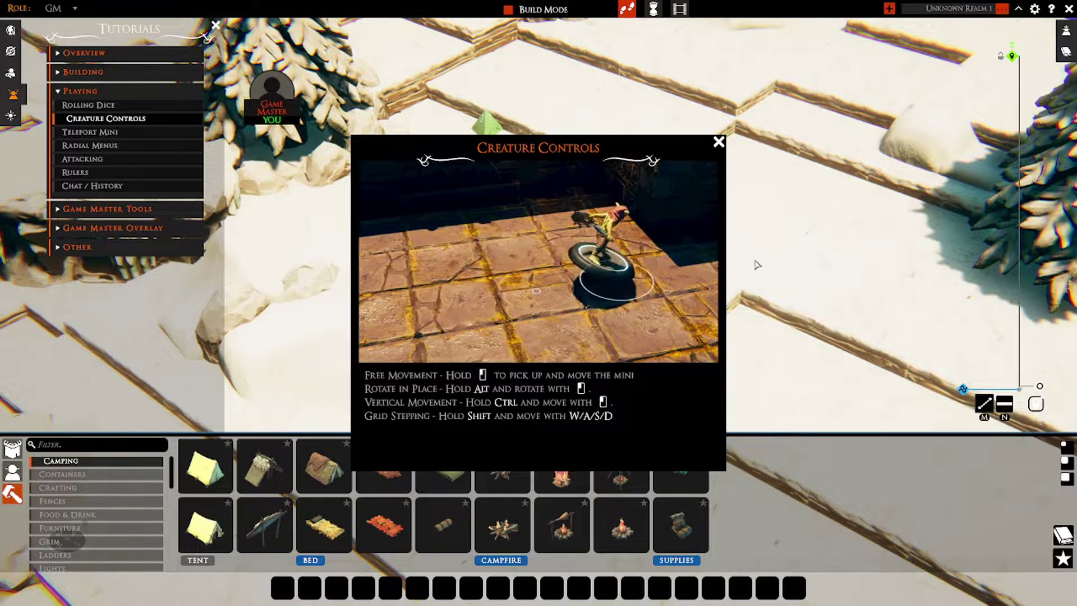
{"action": "left_click", "coordinate": [720, 144]}
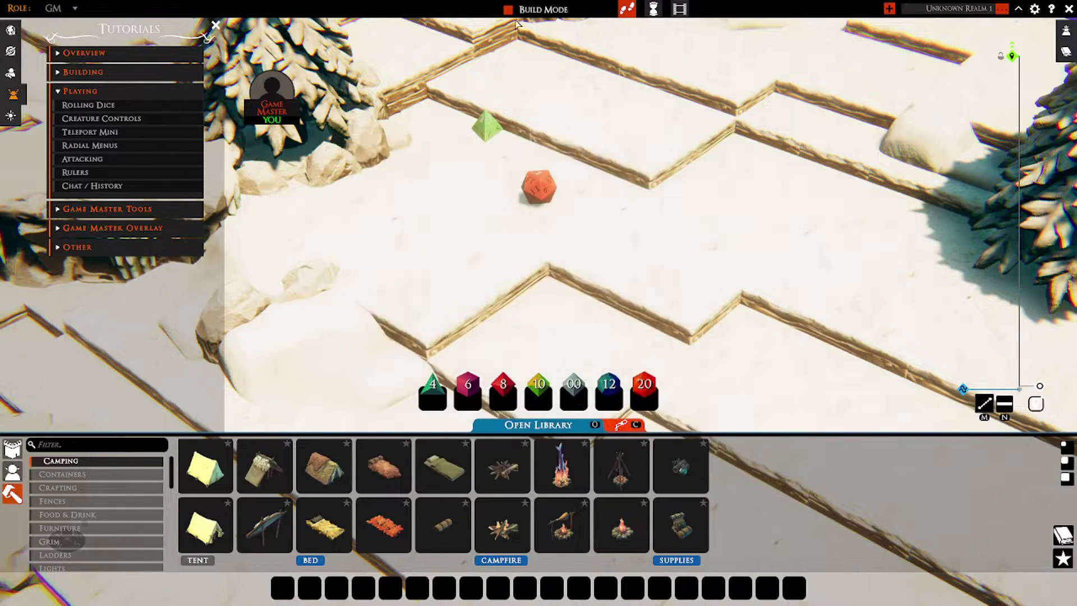
{"action": "left_click", "coordinate": [510, 10]}
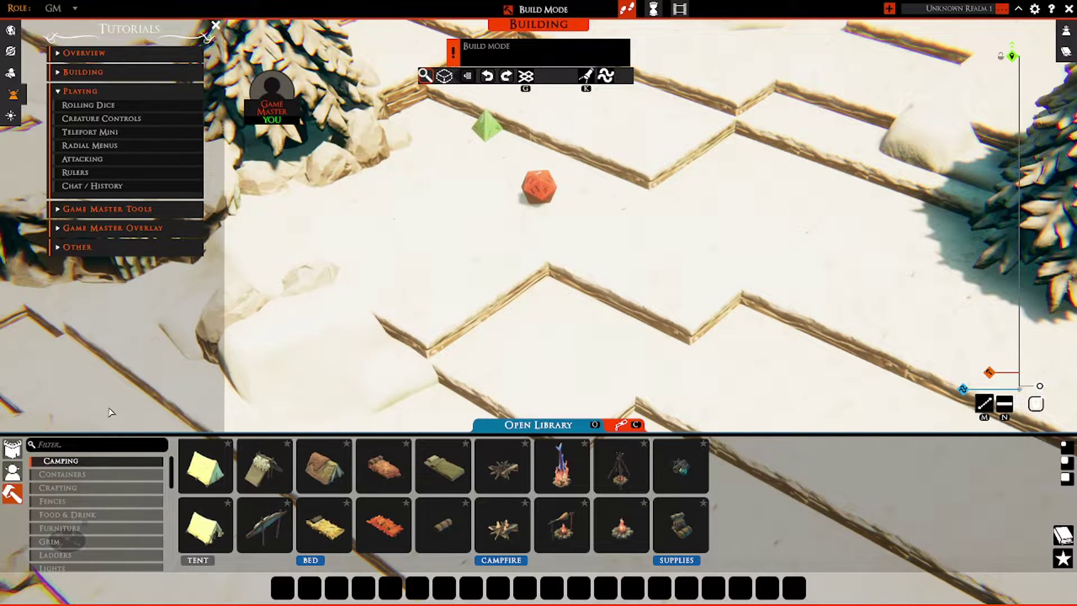
Preview a Tavern tile, a Beast creature and a Camping prop from the library, putting each back without placing it.
{"action": "left_click", "coordinate": [18, 449]}
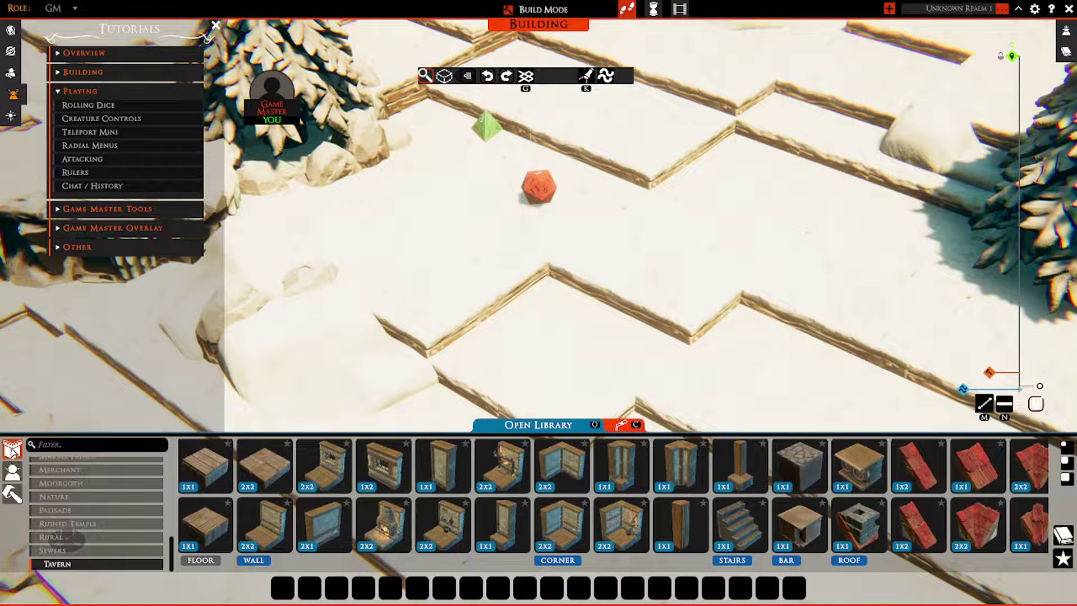
{"action": "left_click", "coordinate": [448, 467]}
{"action": "right_click", "coordinate": [415, 257]}
{"action": "left_click", "coordinate": [11, 477]}
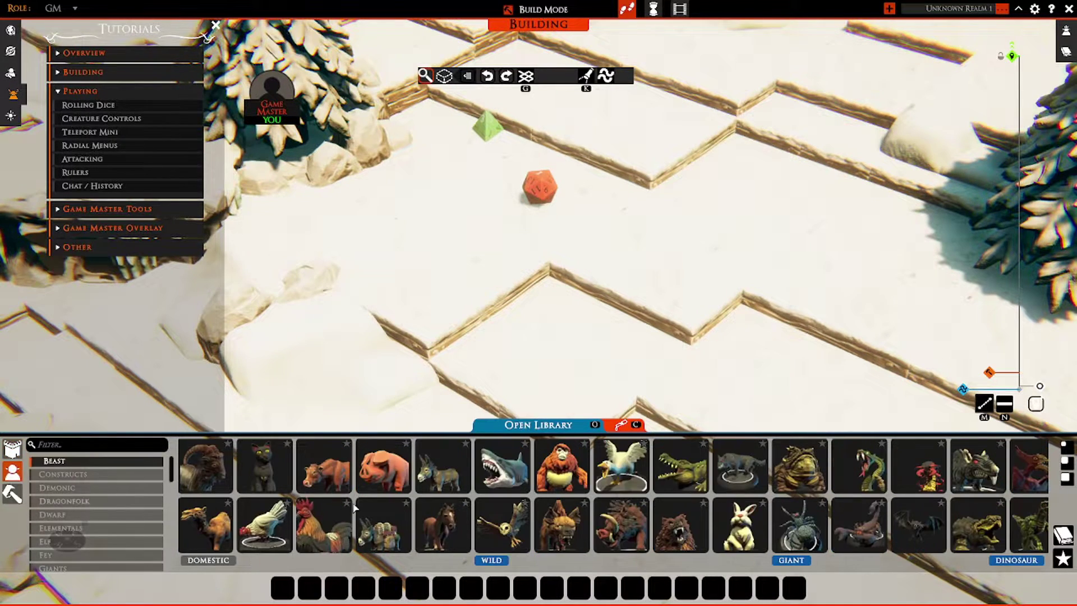
{"action": "left_click", "coordinate": [332, 474]}
{"action": "right_click", "coordinate": [441, 265]}
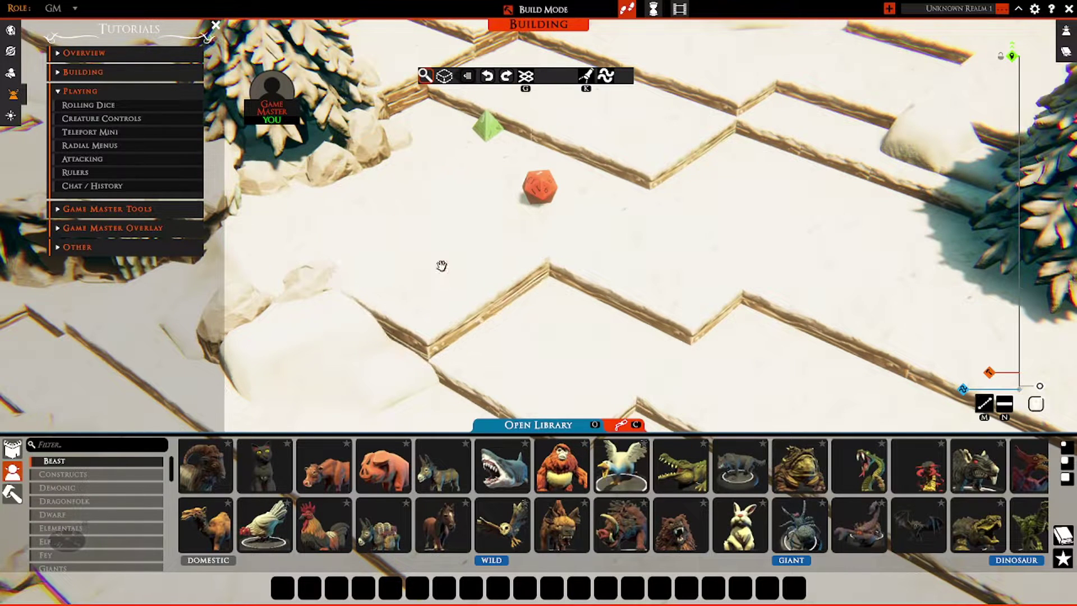
{"action": "left_click", "coordinate": [12, 498]}
{"action": "left_click", "coordinate": [324, 467]}
{"action": "right_click", "coordinate": [754, 237]}
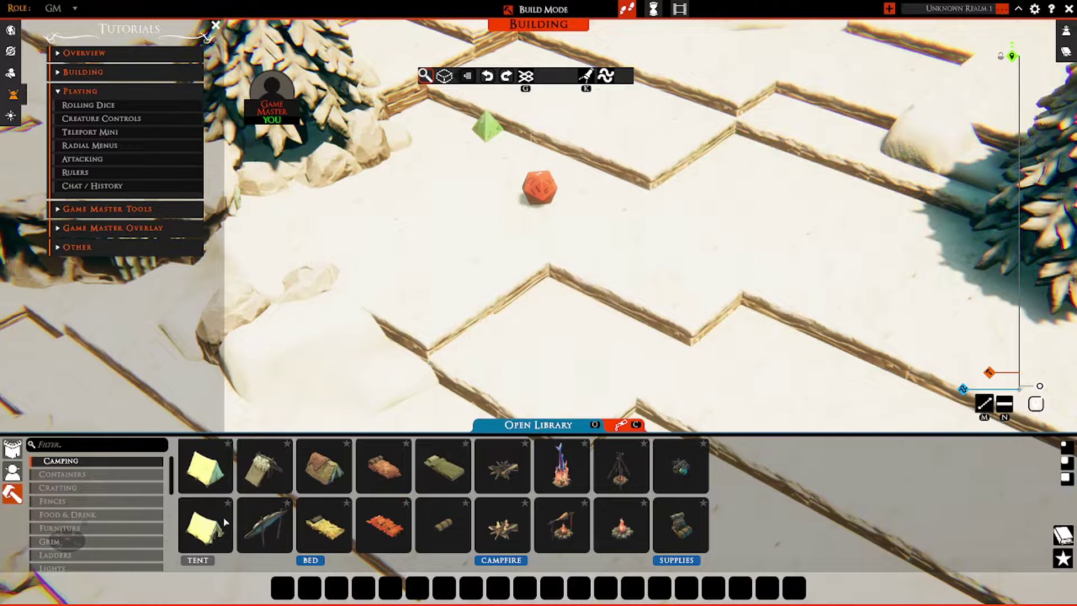
Place the large orange construct and the smaller yellow-green humanoid construct on the snow, one on each side of the 20-sided die.
{"action": "left_click", "coordinate": [12, 472]}
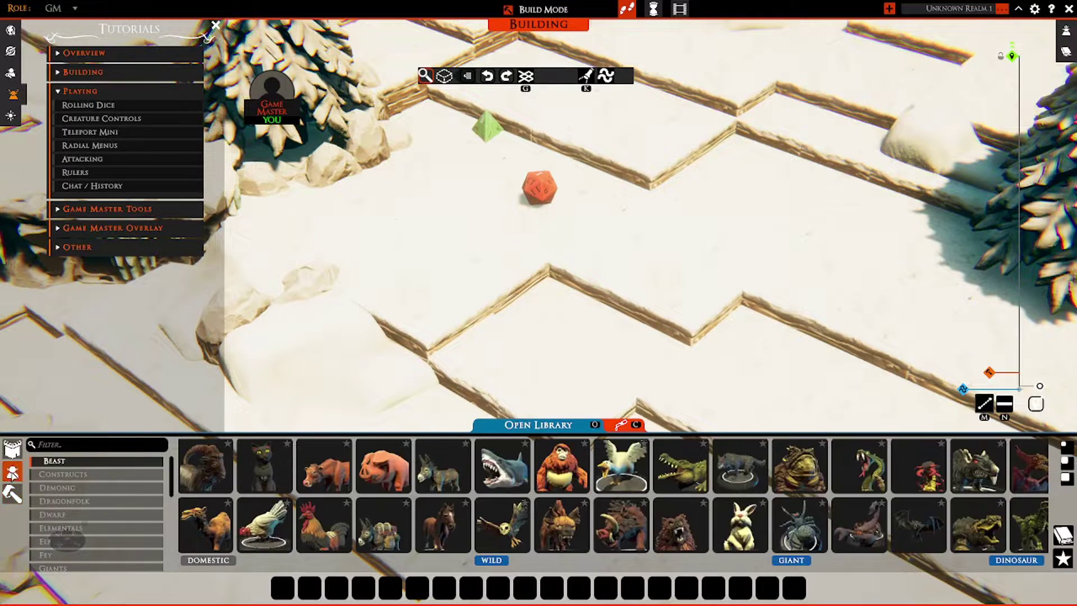
{"action": "left_click", "coordinate": [70, 500]}
{"action": "left_click", "coordinate": [67, 474]}
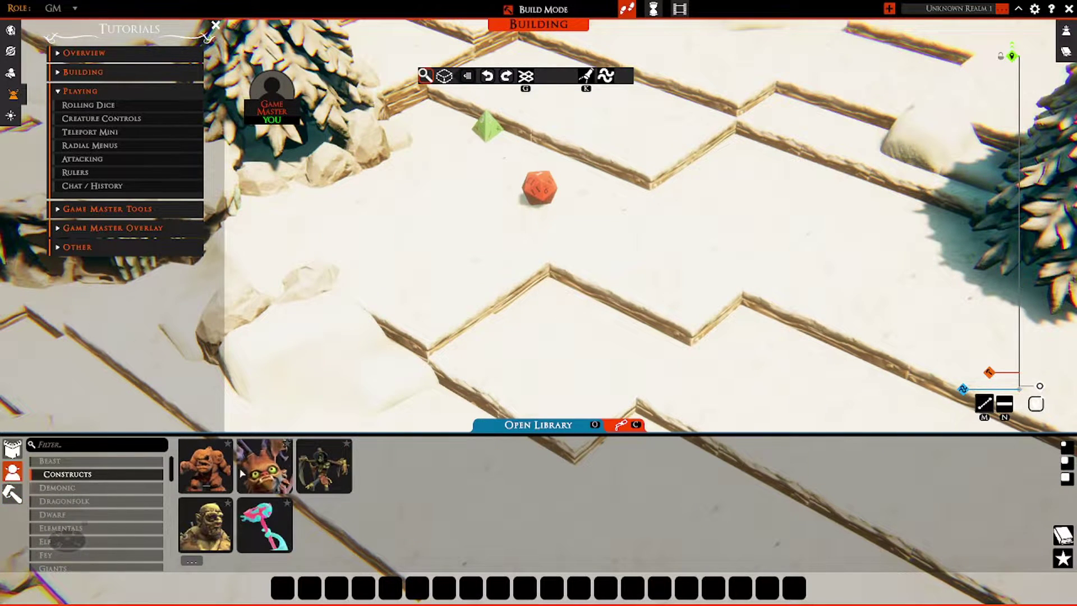
{"action": "left_click", "coordinate": [205, 465]}
{"action": "left_click", "coordinate": [437, 242]}
{"action": "left_click", "coordinate": [205, 524]}
{"action": "left_click", "coordinate": [844, 244]}
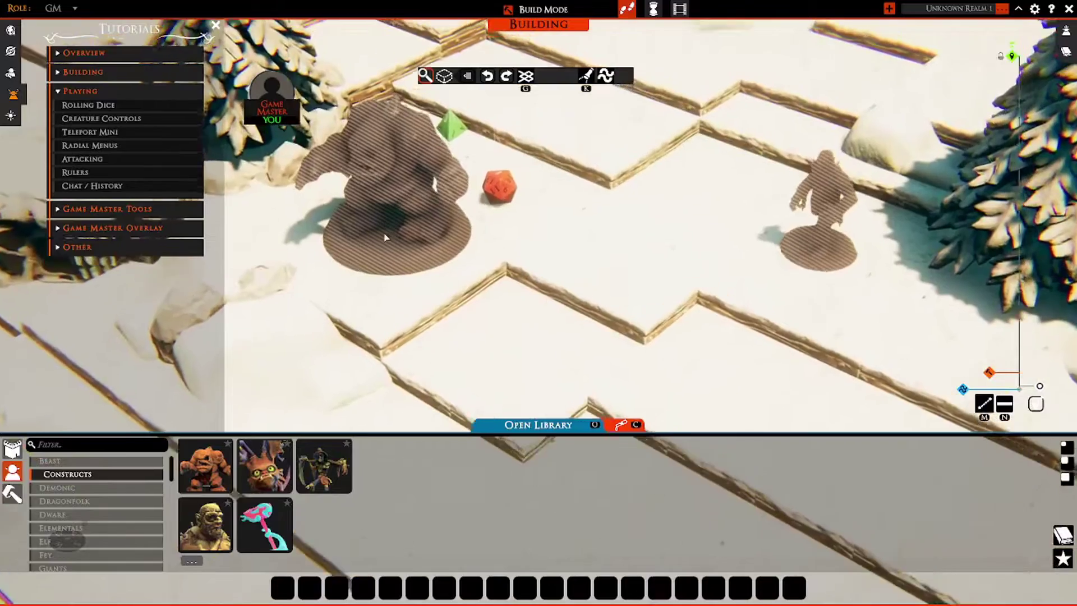
Leave Build Mode and turn the large orange construct so that it faces another direction.
{"action": "scroll", "coordinate": [376, 219], "scroll_direction": "up", "scroll_amount": 2}
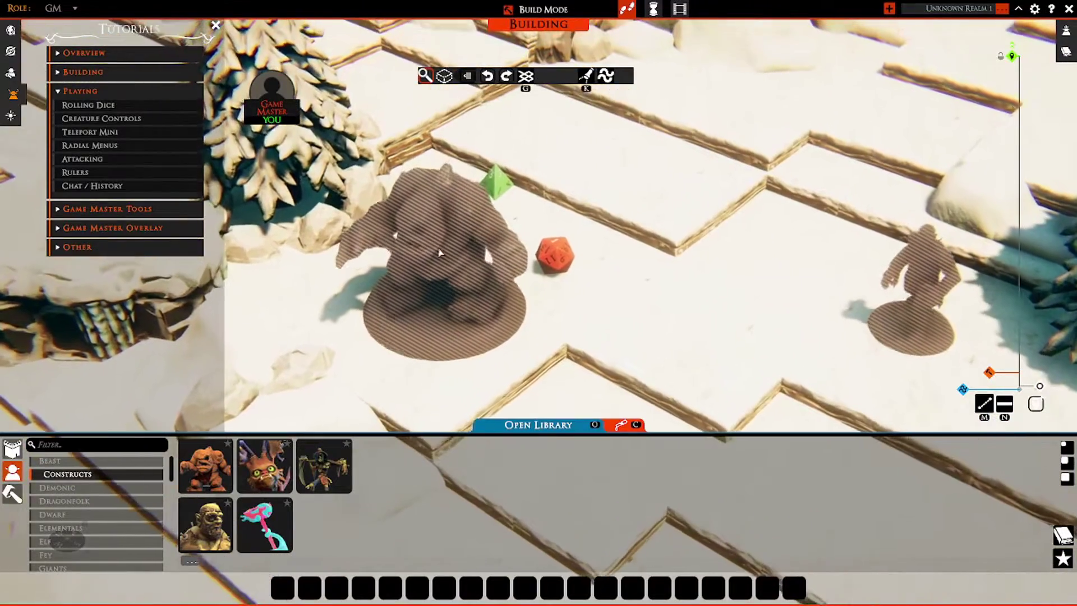
{"action": "right_click_drag", "start_coordinate": [965, 331], "coordinate": [667, 325]}
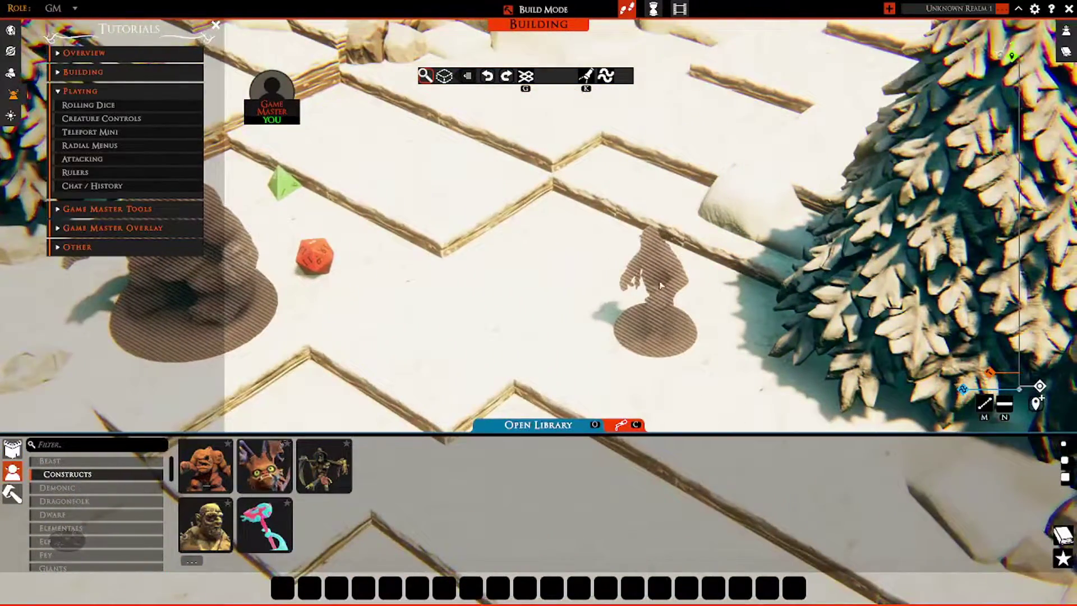
{"action": "scroll", "coordinate": [516, 336], "scroll_direction": "up", "scroll_amount": 3}
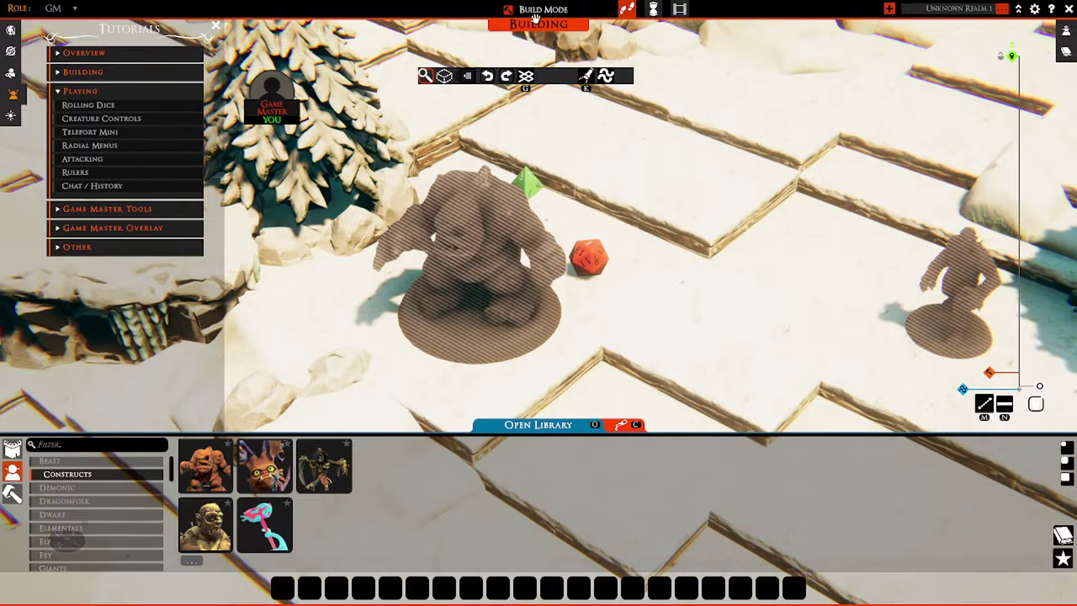
{"action": "left_click", "coordinate": [512, 16]}
{"action": "right_click_drag", "start_coordinate": [480, 314], "coordinate": [475, 245]}
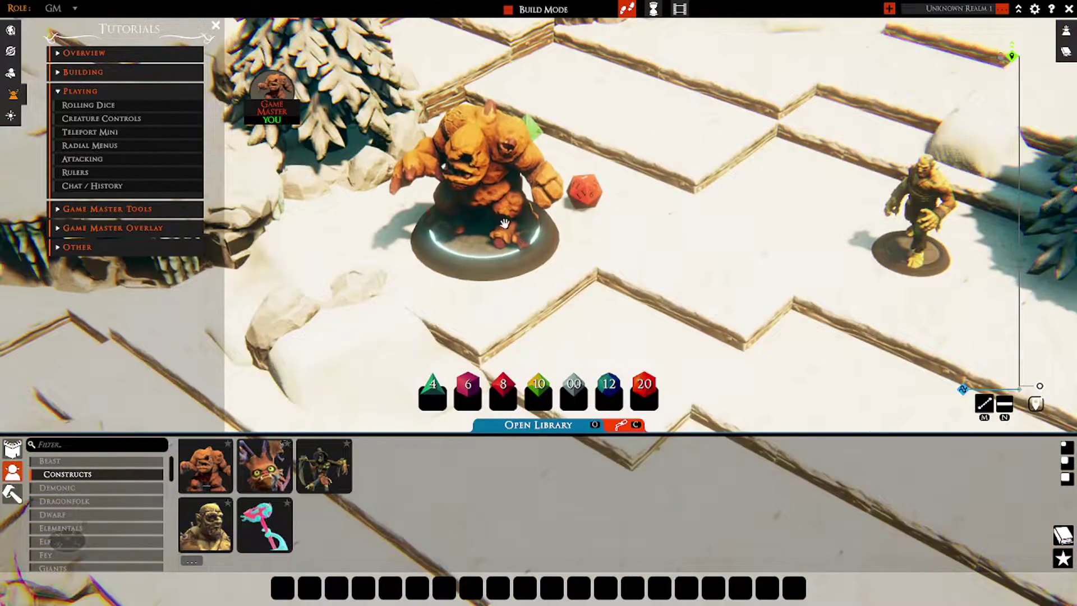
{"action": "left_click_drag", "start_coordinate": [475, 258], "coordinate": [526, 253]}
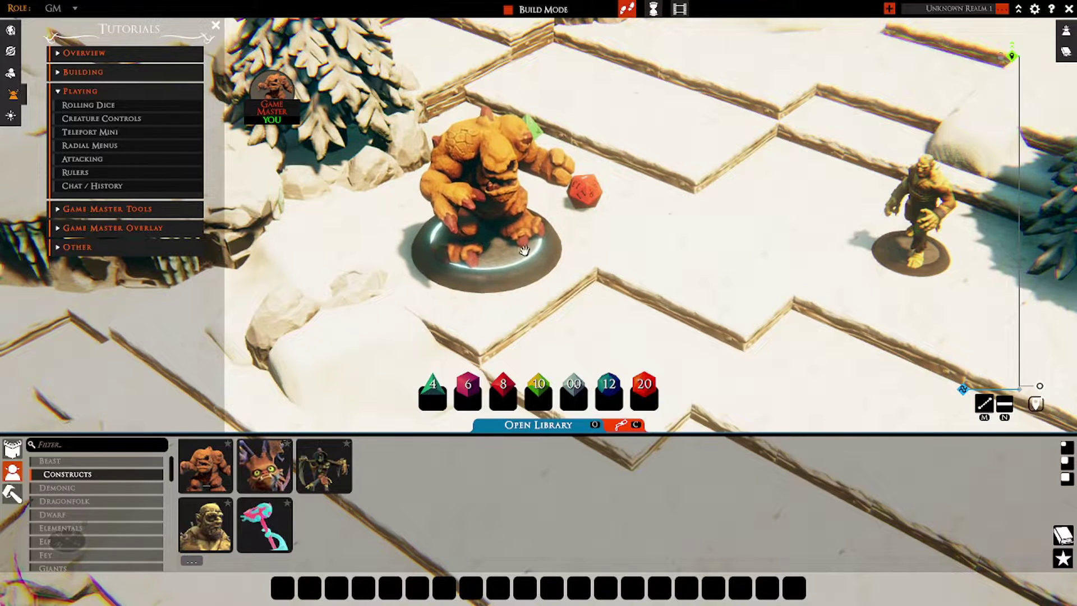
Open the large orange construct's radial menu, look over its options such as HP and Kill Creature, and close it.
{"action": "right_click", "coordinate": [489, 233]}
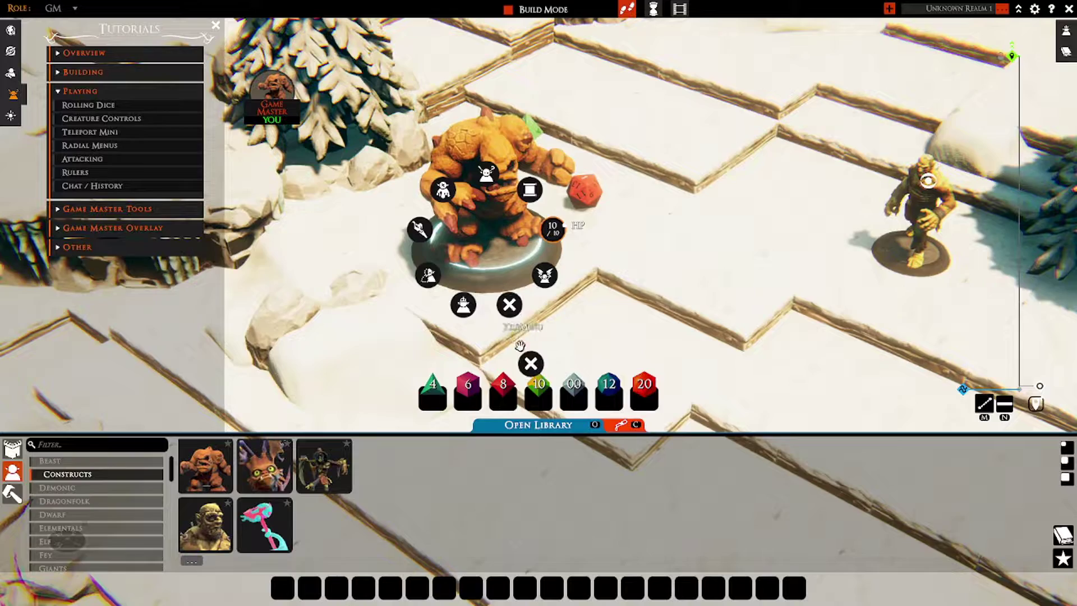
{"action": "key", "text": "s"}
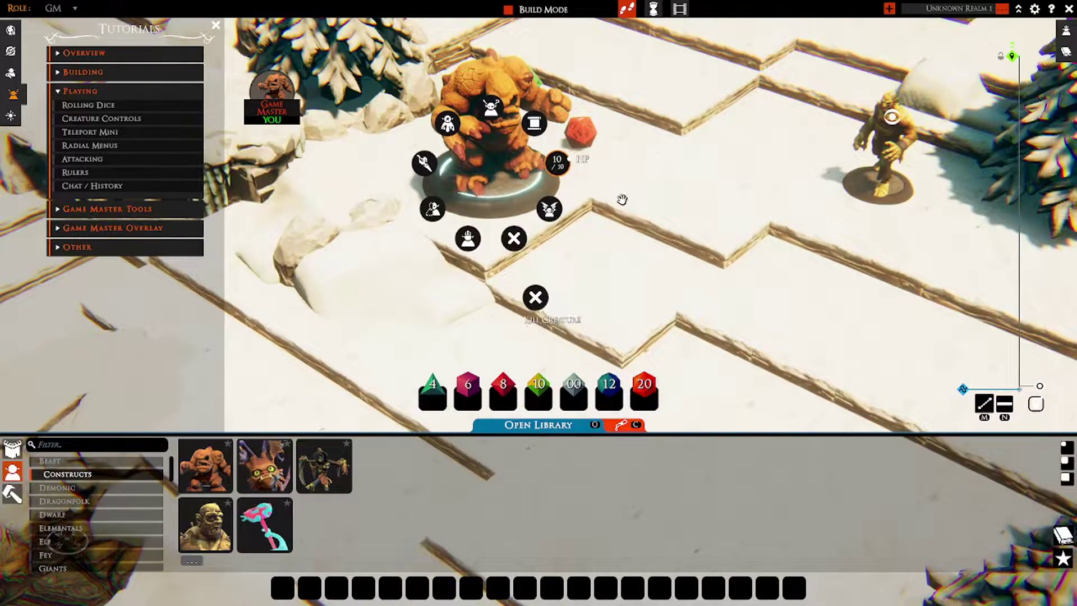
{"action": "left_click", "coordinate": [750, 287]}
{"action": "key", "text": "w"}
{"action": "key", "text": "d"}
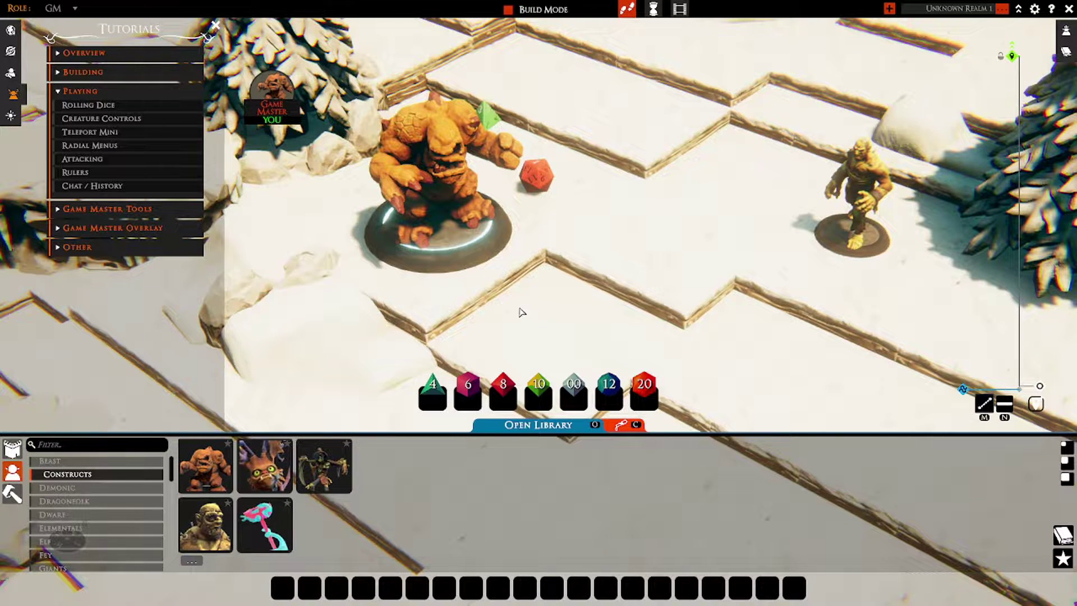
Switch Build Mode on, reopen the Creature Controls tutorial to read it, and switch Build Mode off again.
{"action": "left_click", "coordinate": [508, 11]}
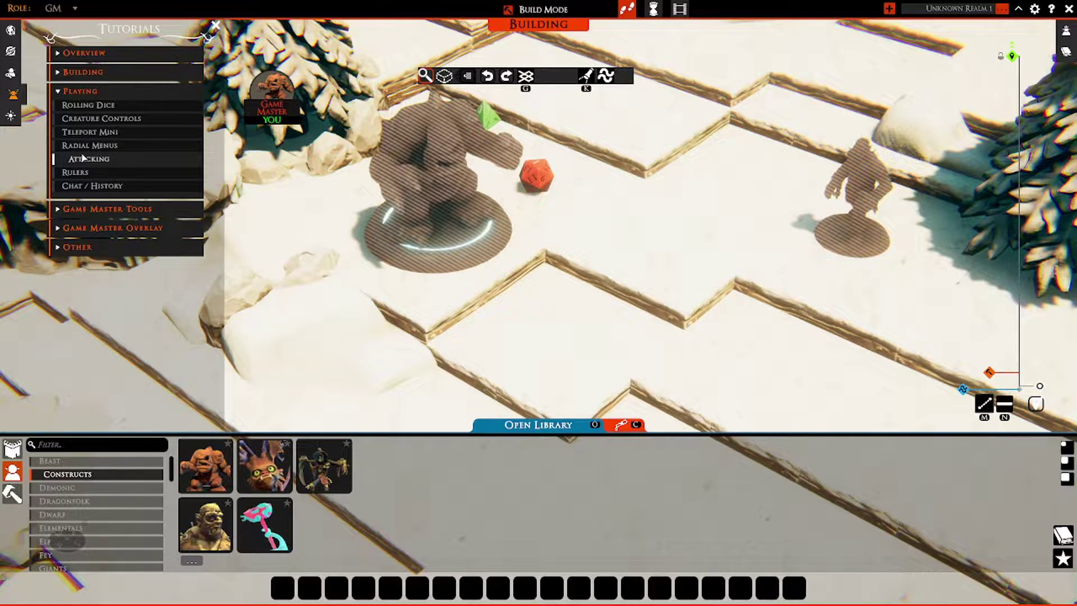
{"action": "left_click", "coordinate": [86, 121]}
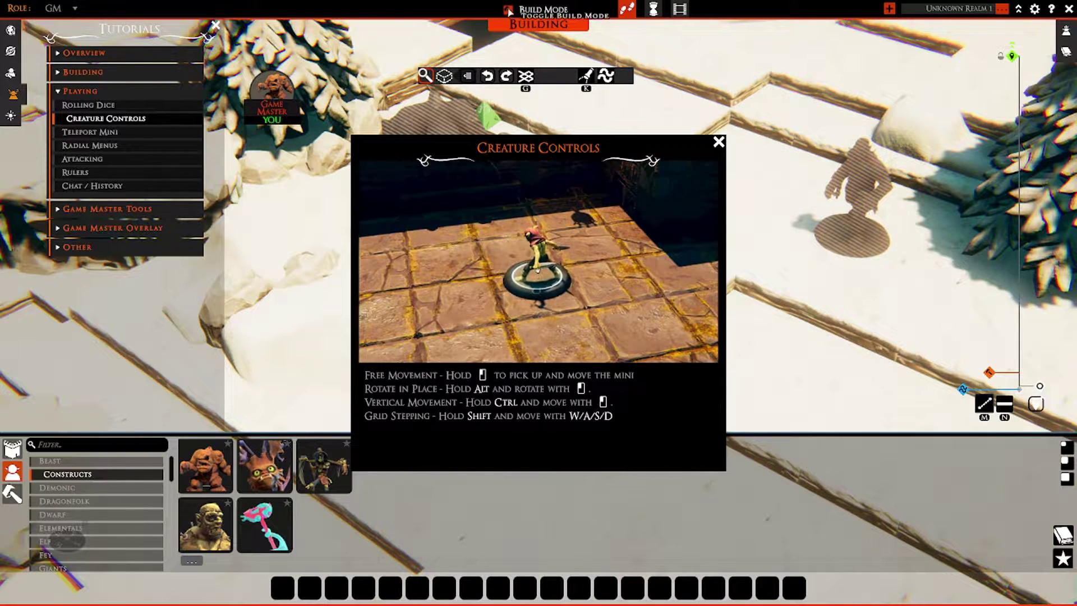
{"action": "left_click", "coordinate": [508, 11]}
Close the Creature Controls tutorial and move the smaller yellow-green construct across the snow to stand near the large orange construct.
{"action": "mouse_move", "coordinate": [829, 229]}
{"action": "left_mouse_down"}
{"action": "mouse_move", "coordinate": [884, 226]}
{"action": "mouse_move", "coordinate": [924, 242]}
{"action": "mouse_move", "coordinate": [967, 292]}
{"action": "mouse_move", "coordinate": [897, 271]}
{"action": "mouse_move", "coordinate": [842, 219]}
{"action": "mouse_move", "coordinate": [948, 225]}
{"action": "mouse_move", "coordinate": [836, 216]}
{"action": "mouse_move", "coordinate": [1022, 359]}
{"action": "mouse_move", "coordinate": [861, 140]}
{"action": "mouse_move", "coordinate": [858, 308]}
{"action": "mouse_move", "coordinate": [897, 121]}
{"action": "mouse_move", "coordinate": [860, 279]}
{"action": "mouse_move", "coordinate": [823, 219]}
{"action": "left_mouse_up"}
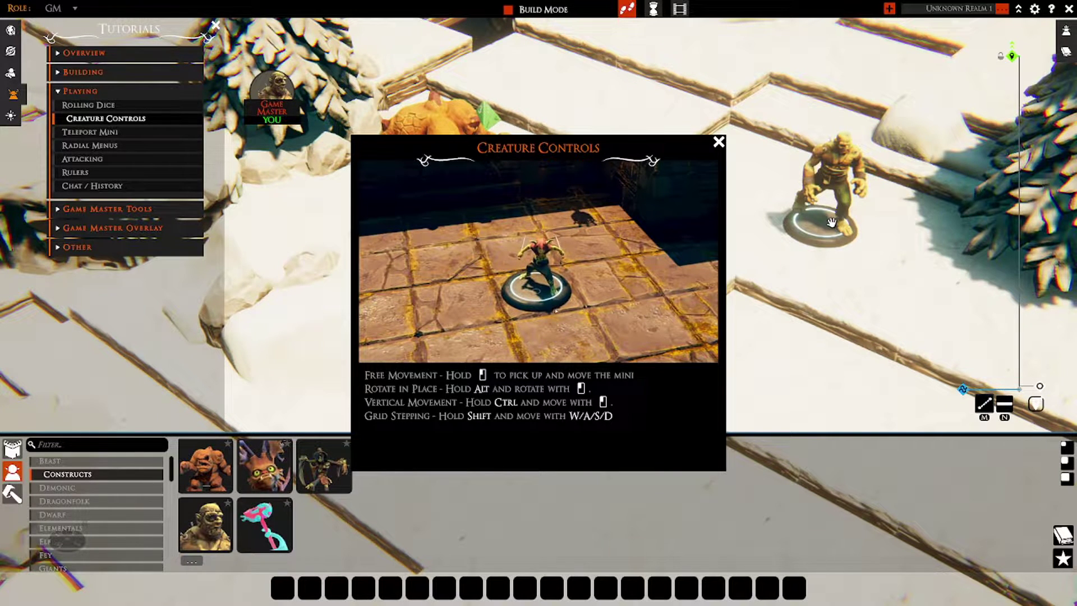
{"action": "left_click", "coordinate": [718, 143]}
{"action": "left_click_drag", "start_coordinate": [820, 229], "coordinate": [683, 244]}
{"action": "key", "text": "s"}
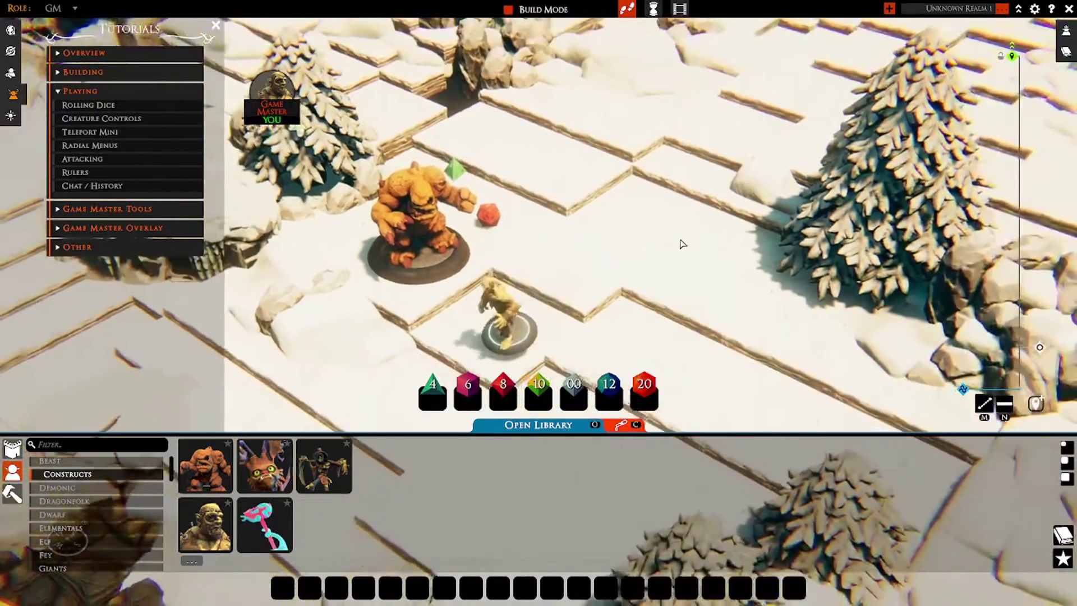
Step the smaller yellow-green construct tile by tile around the snow in several directions, finishing just in front of the orange construct.
{"action": "key", "text": "s"}
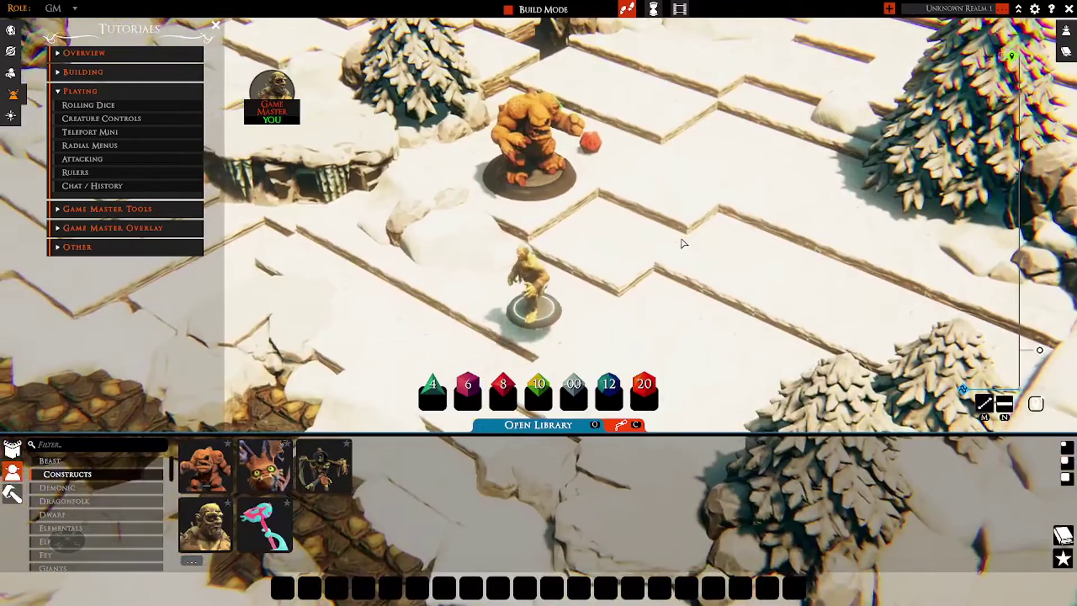
{"action": "key", "text": "s"}
{"action": "key", "text": "w"}
{"action": "key", "text": "d"}
{"action": "key", "text": "w"}
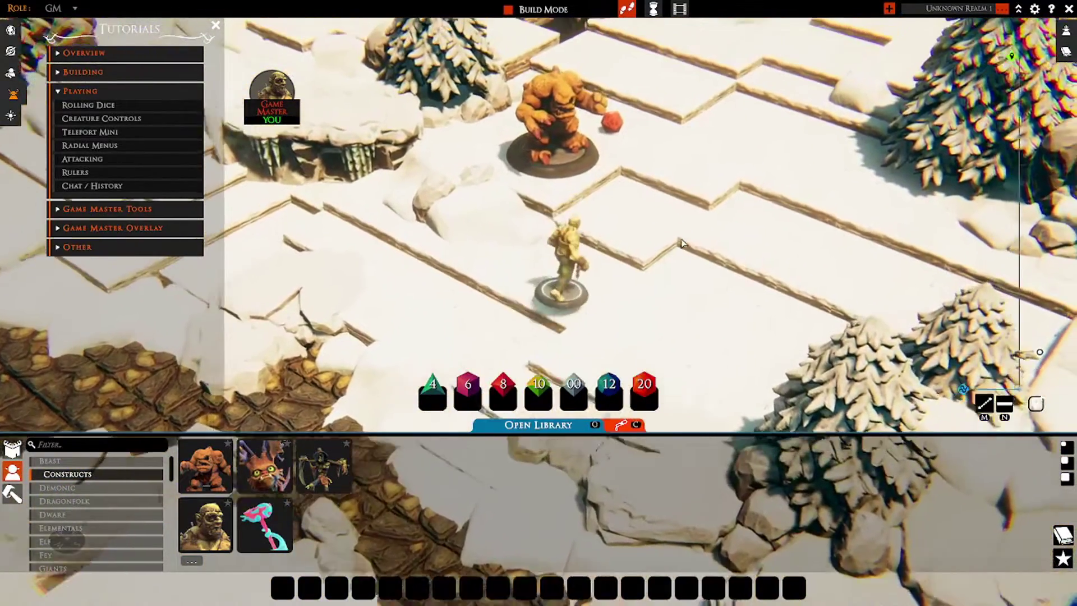
{"action": "key", "text": "w"}
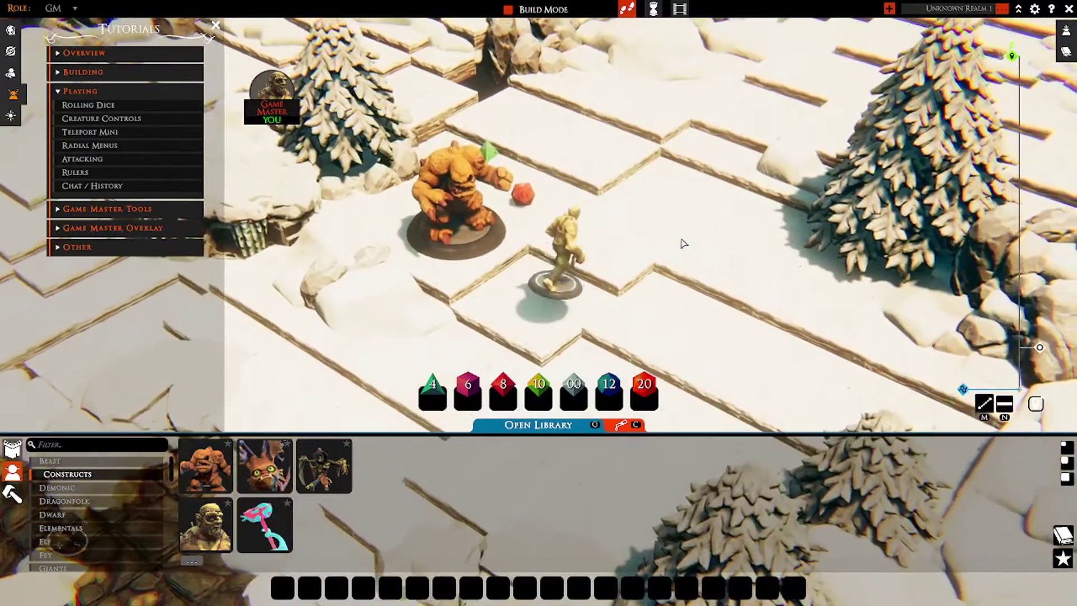
{"action": "key", "text": "d"}
{"action": "key", "text": "d"}
{"action": "key", "text": "w"}
{"action": "key", "text": "d"}
{"action": "key", "text": "s"}
{"action": "key", "text": "a"}
{"action": "key", "text": "a"}
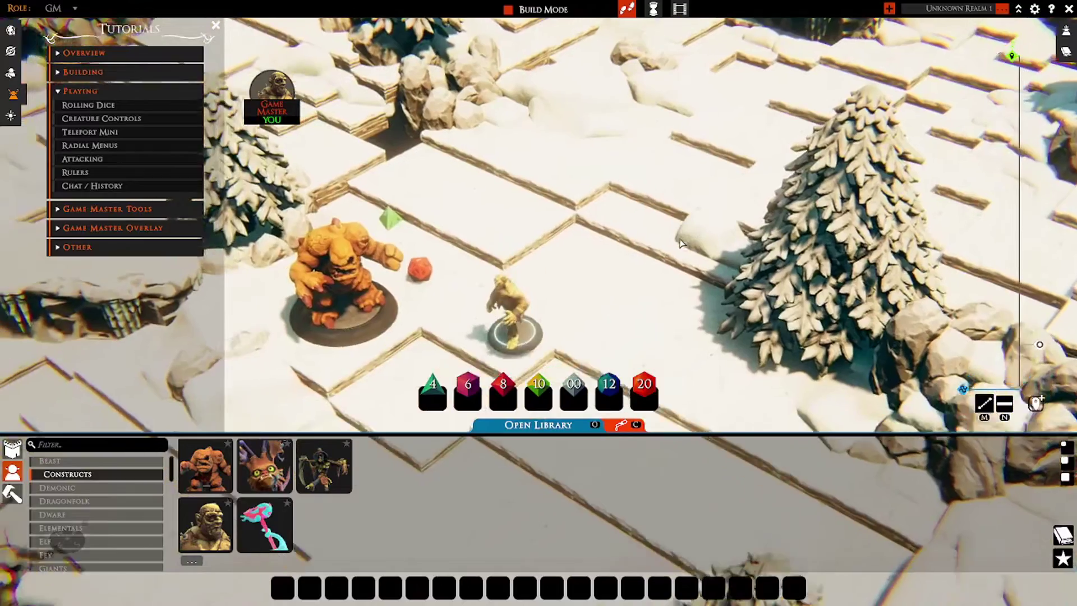
{"action": "key", "text": "s"}
{"action": "key", "text": "a"}
{"action": "key", "text": "s"}
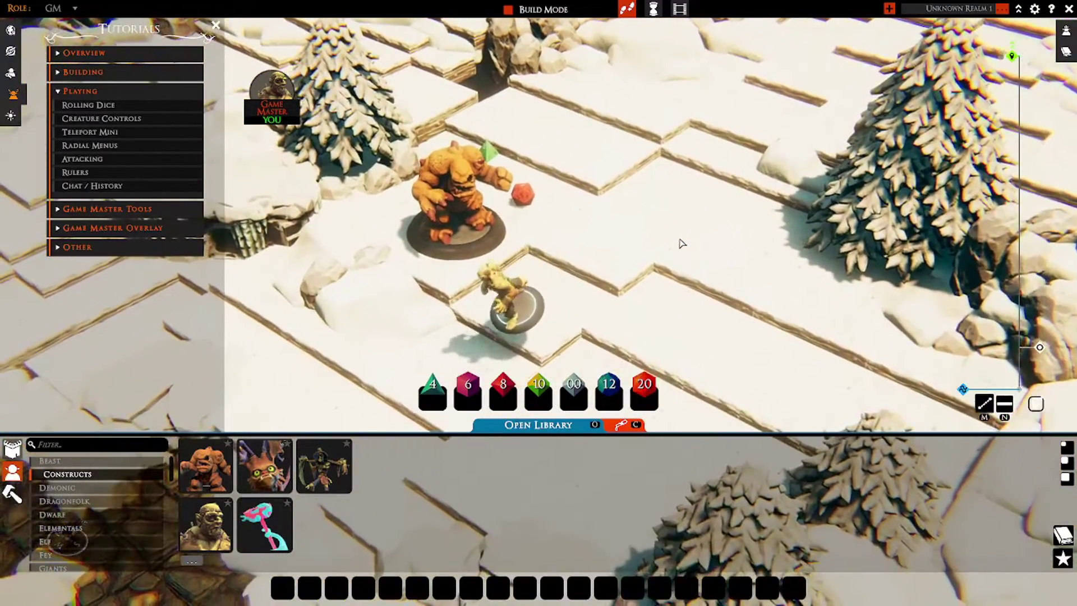
{"action": "key", "text": "a"}
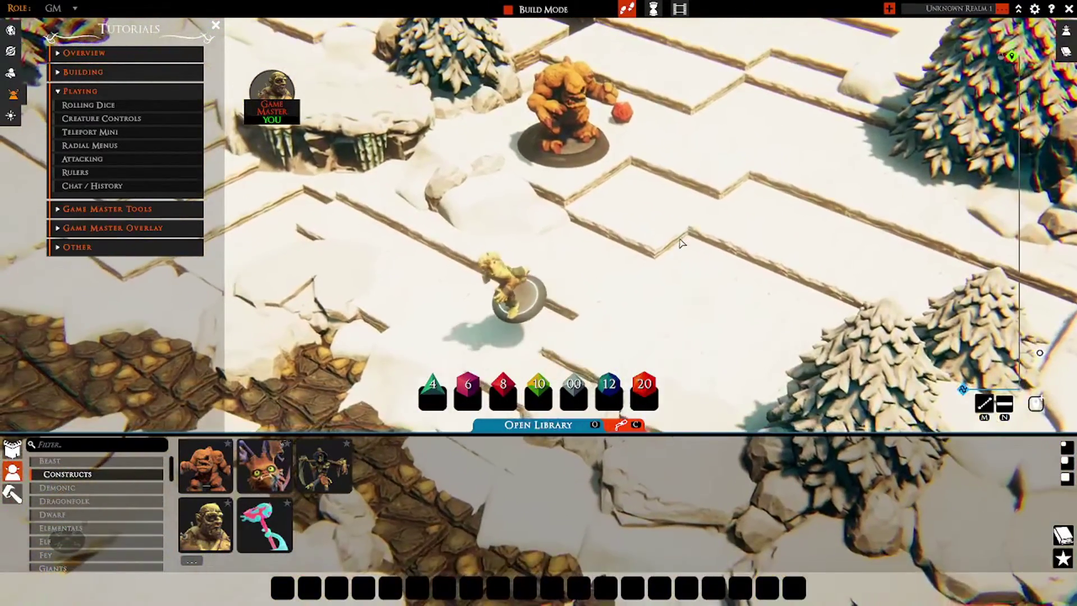
{"action": "key", "text": "s"}
{"action": "key", "text": "d"}
{"action": "key", "text": "w"}
{"action": "key", "text": "w"}
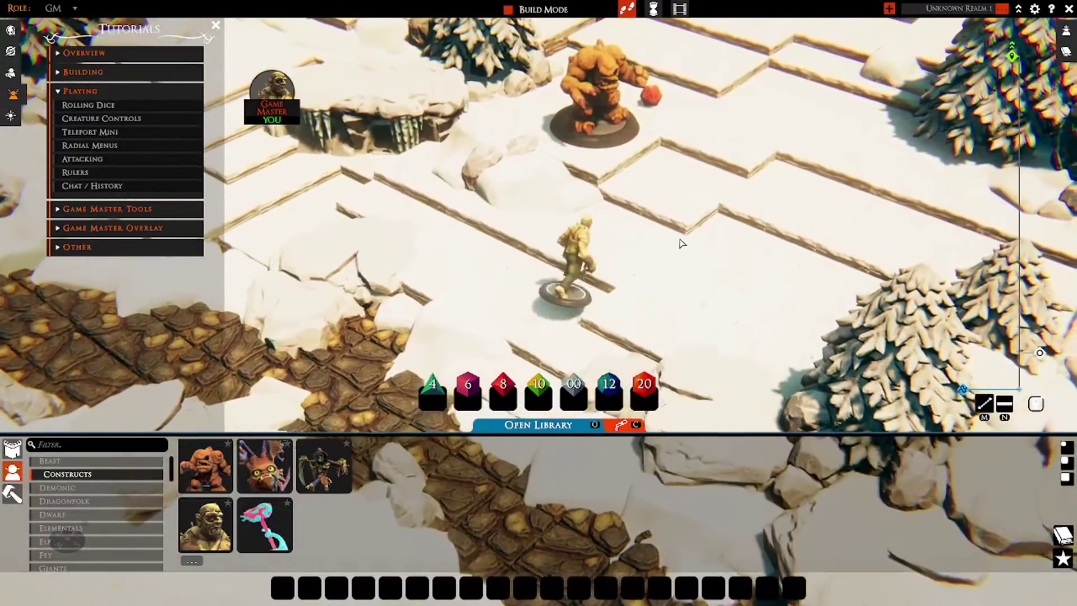
{"action": "key", "text": "d"}
{"action": "right_click_drag", "start_coordinate": [682, 244], "coordinate": [695, 218]}
{"action": "key", "text": "space"}
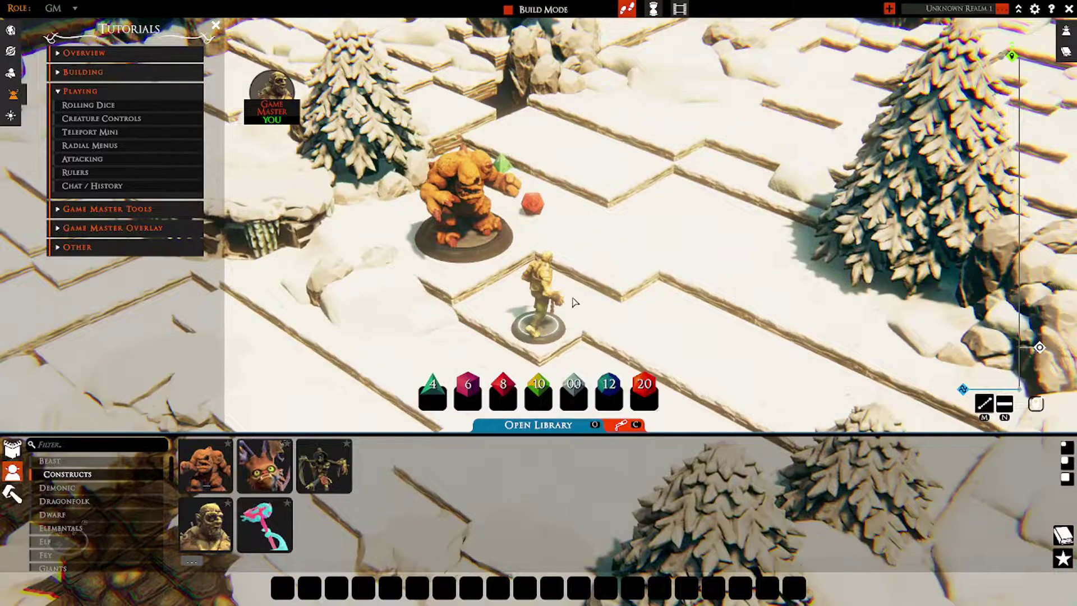
Reread the Creature Controls tutorial, close it, and open the Teleport Mini tutorial.
{"action": "left_click", "coordinate": [105, 123]}
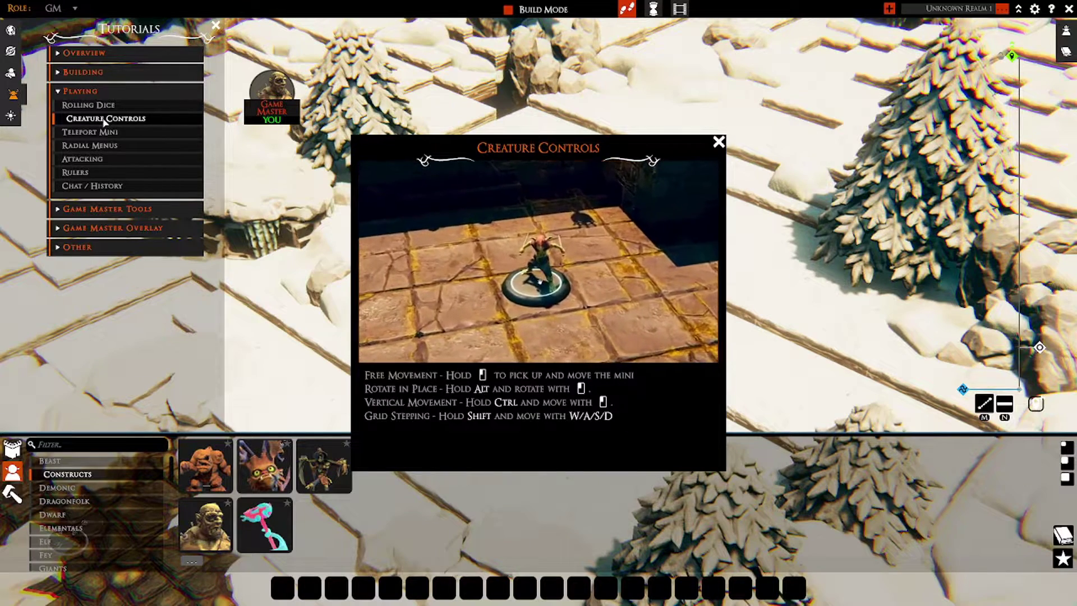
{"action": "left_click", "coordinate": [104, 122]}
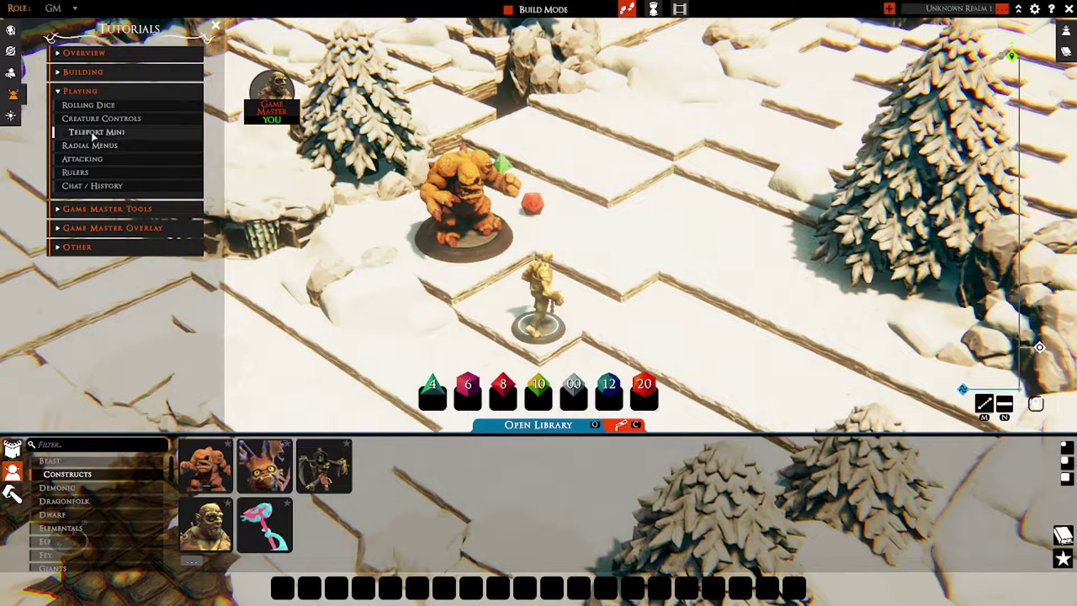
{"action": "left_click", "coordinate": [93, 134]}
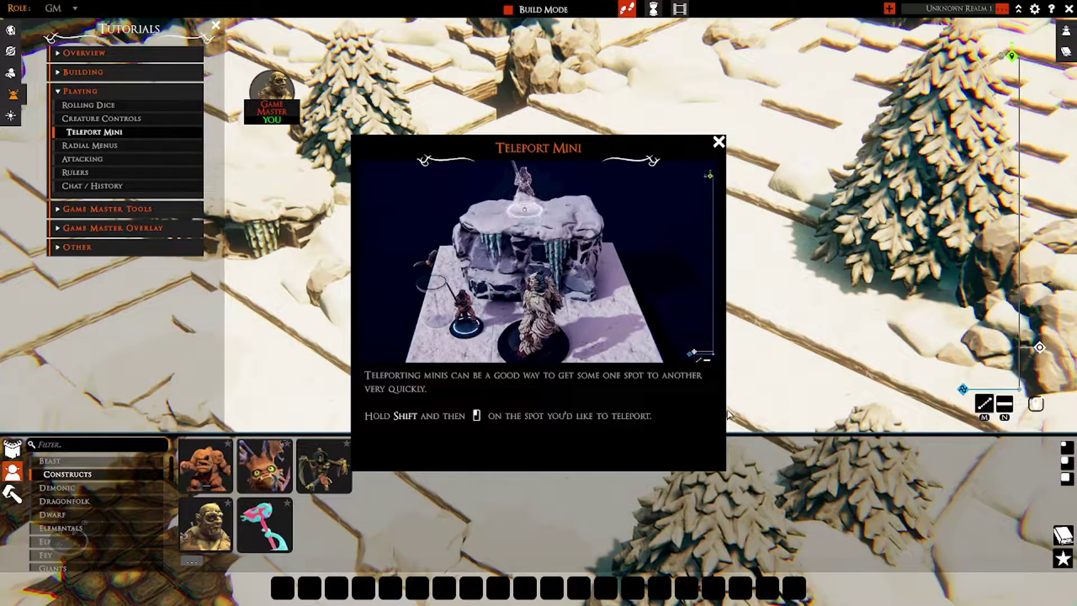
Teleport the yellow-green construct to the snow beside the red die, and teleport it back in front of the orange construct.
{"action": "middle_click_drag", "start_coordinate": [783, 308], "coordinate": [655, 292]}
{"action": "right_click_drag", "start_coordinate": [655, 292], "coordinate": [933, 248]}
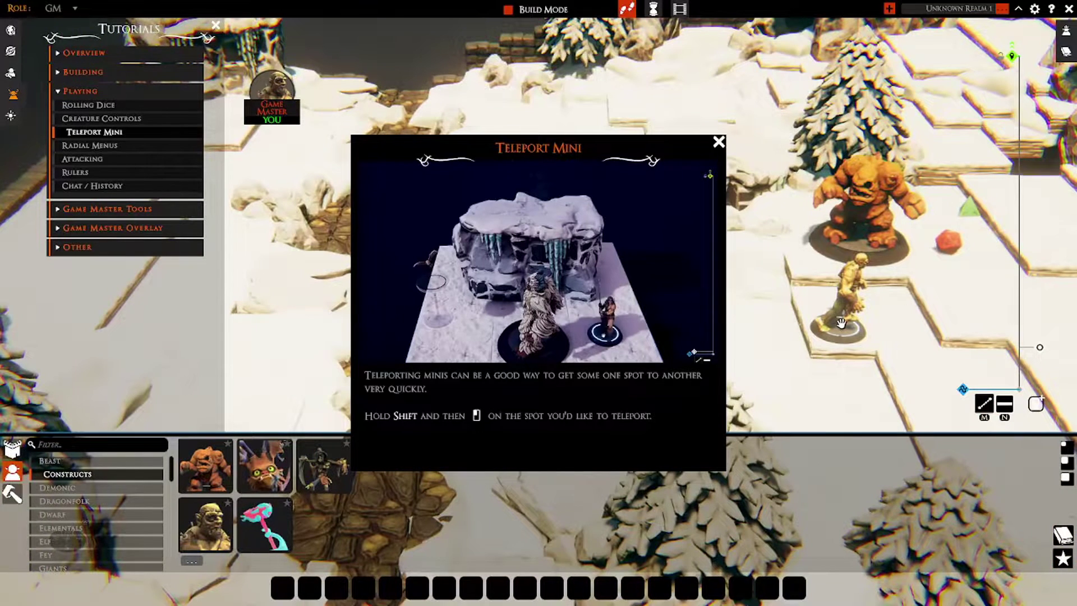
{"action": "left_click", "coordinate": [963, 290], "text": "shift"}
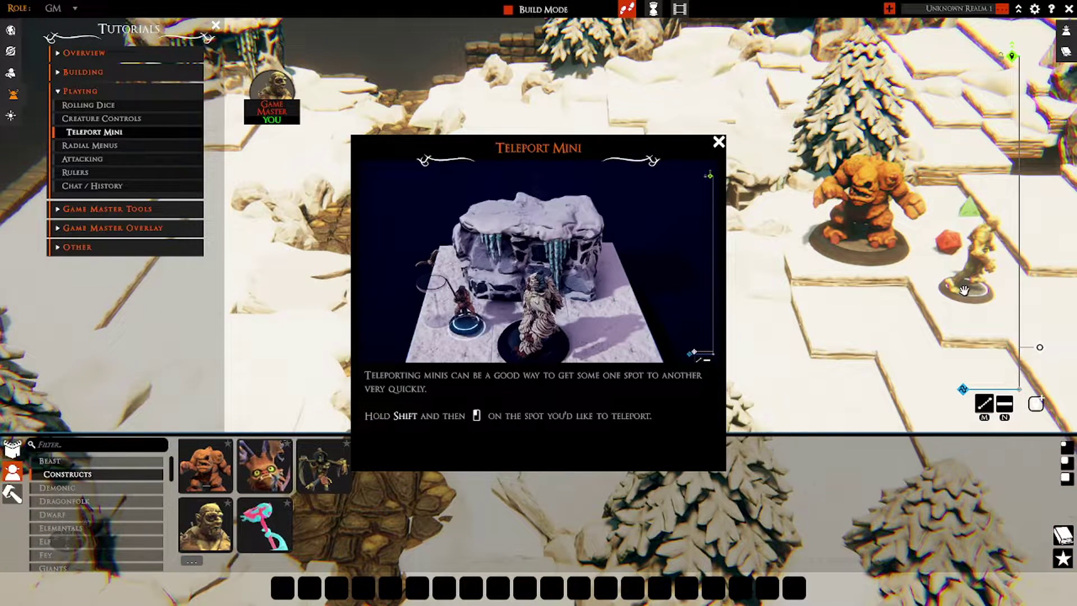
{"action": "left_click", "coordinate": [841, 308], "text": "shift"}
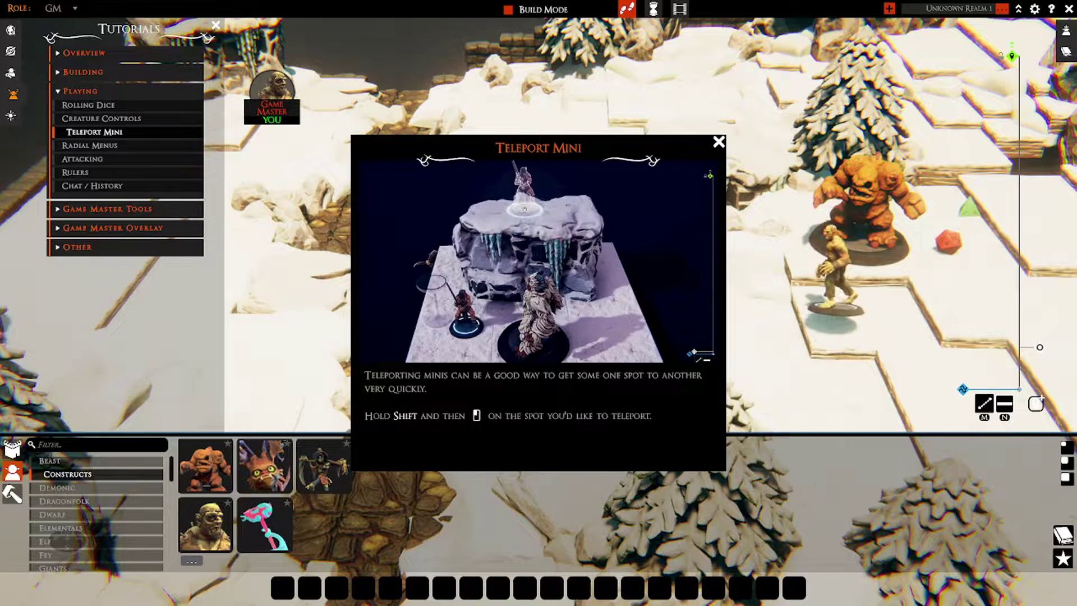
Look over the yellow-green construct's radial menu, dismiss it, and close the Teleport Mini tutorial.
{"action": "right_click", "coordinate": [844, 289]}
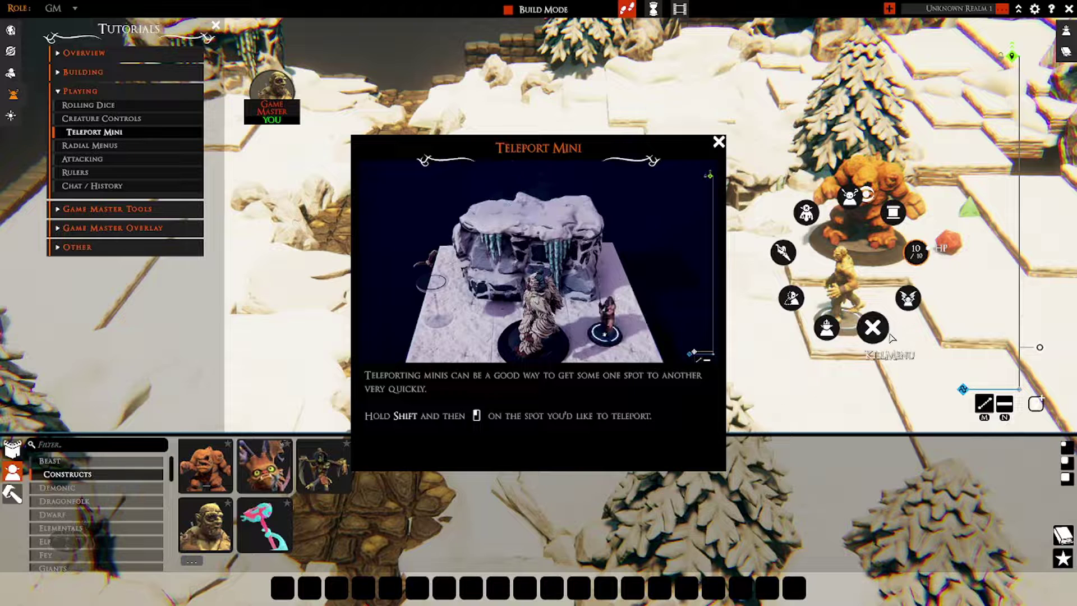
{"action": "left_click", "coordinate": [800, 415]}
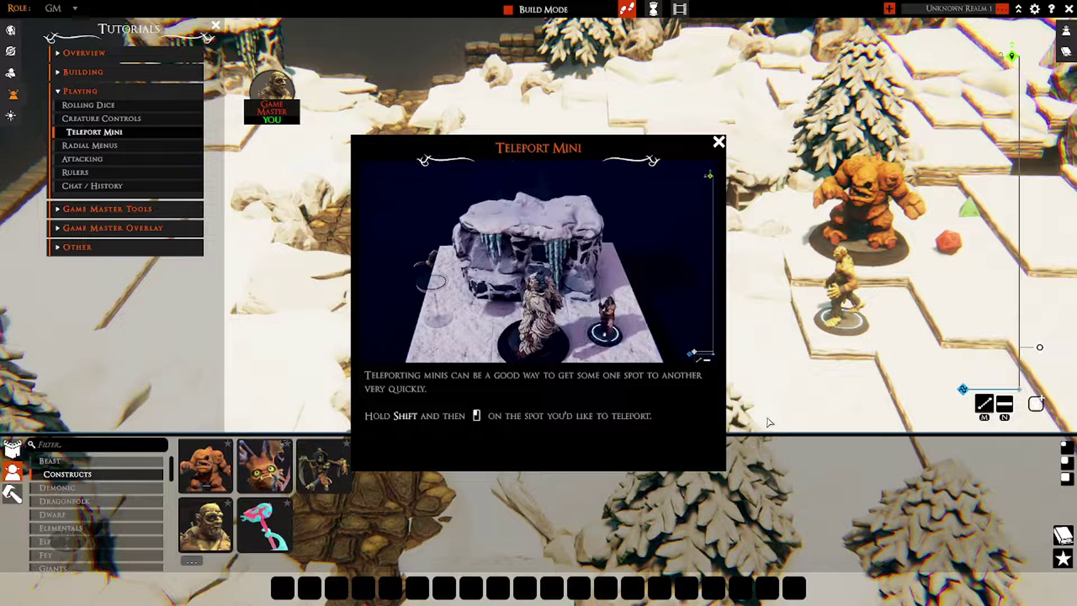
{"action": "left_click", "coordinate": [718, 142]}
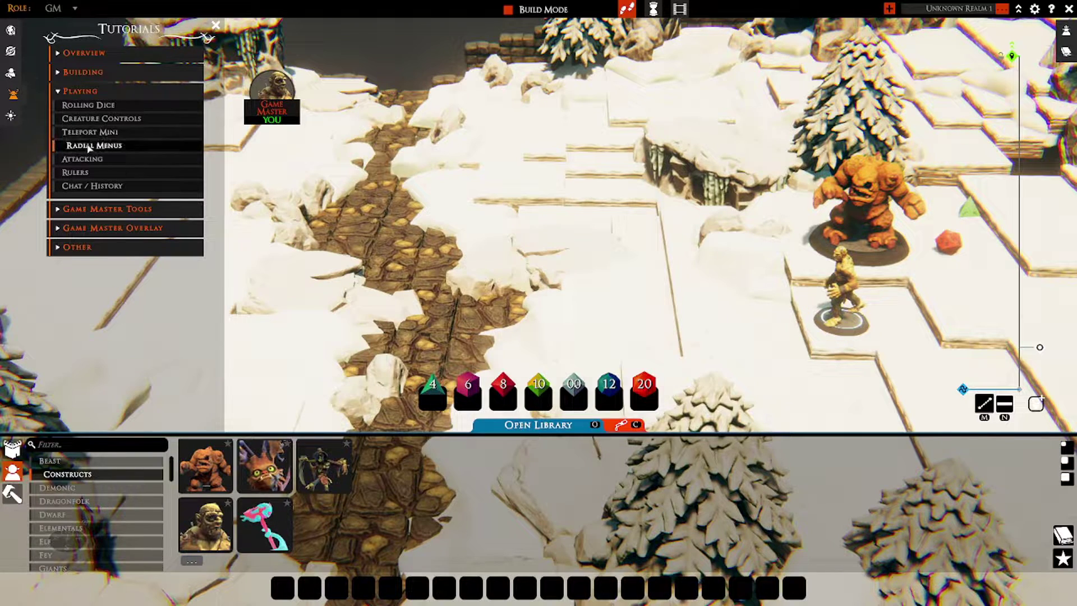
Open the Radial Menus tutorial and set the yellow-green construct to the largest size through its radial menu's Set Size options.
{"action": "left_click", "coordinate": [92, 145]}
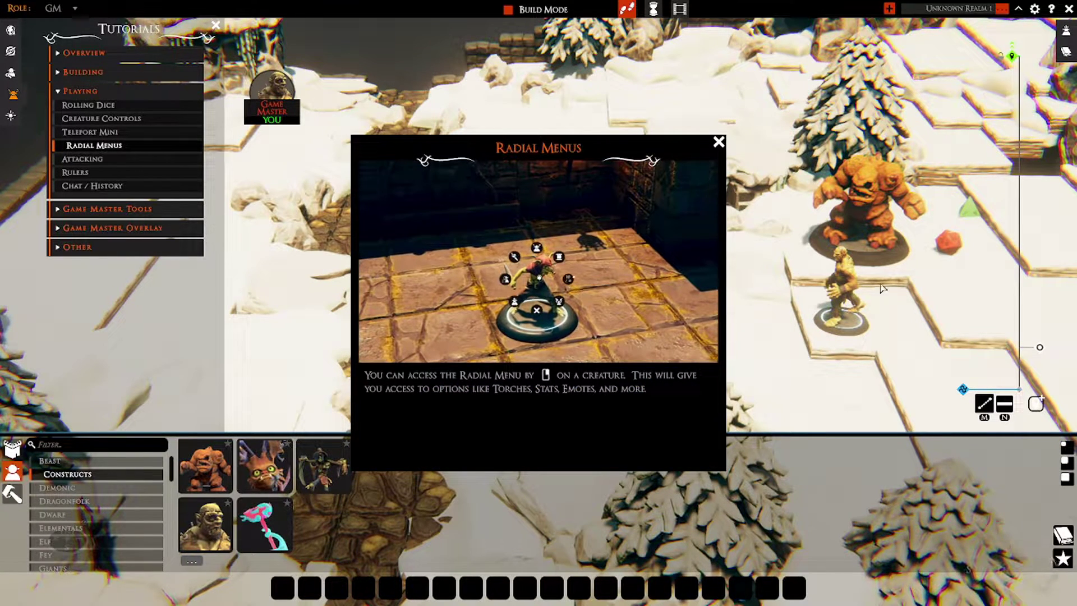
{"action": "right_click", "coordinate": [849, 284]}
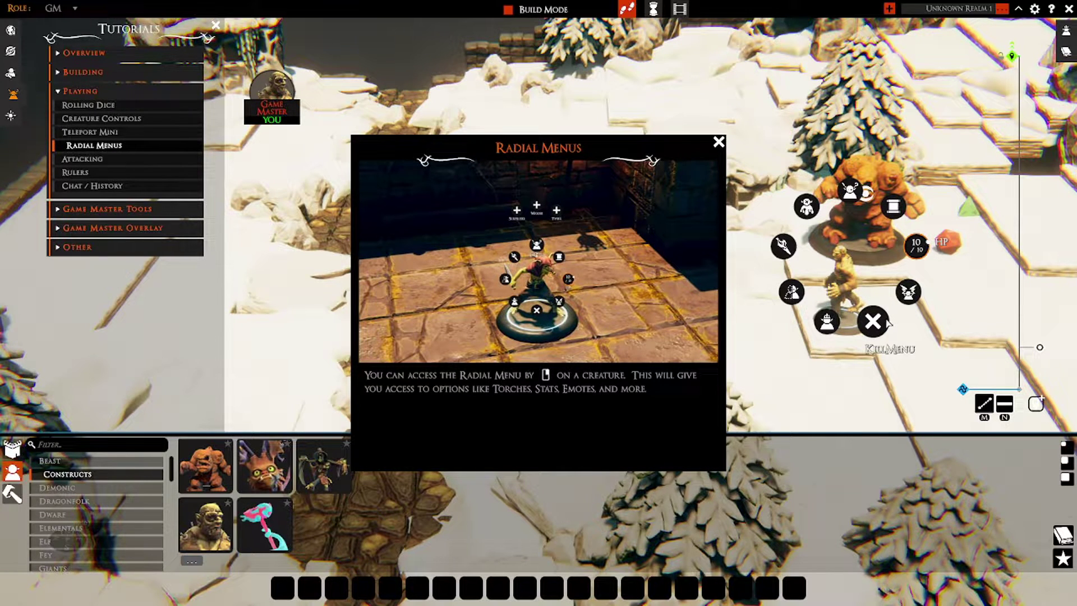
{"action": "left_click", "coordinate": [826, 324]}
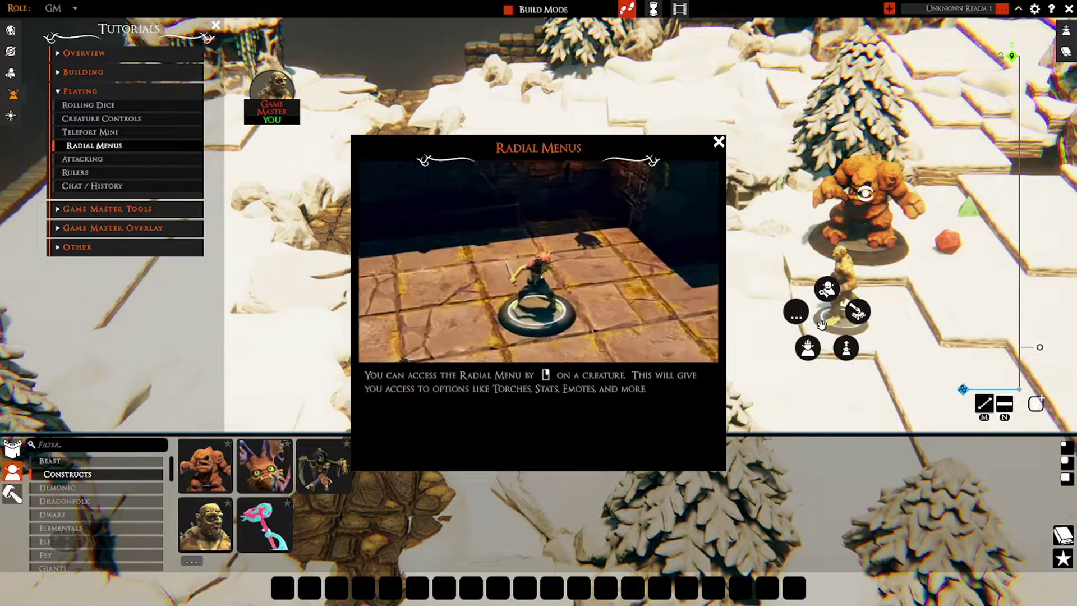
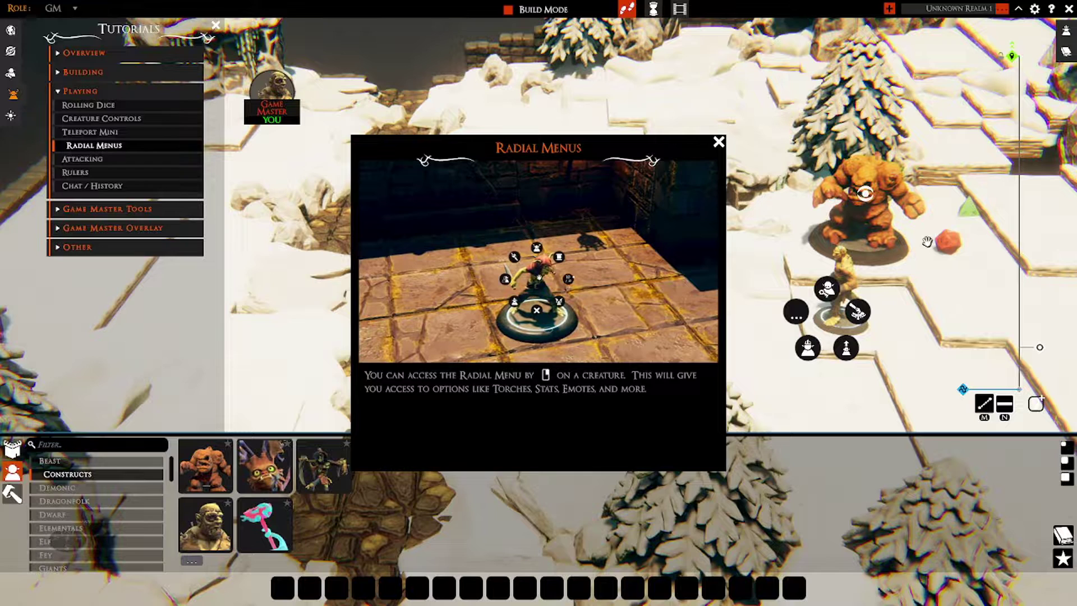
{"action": "left_click", "coordinate": [846, 350]}
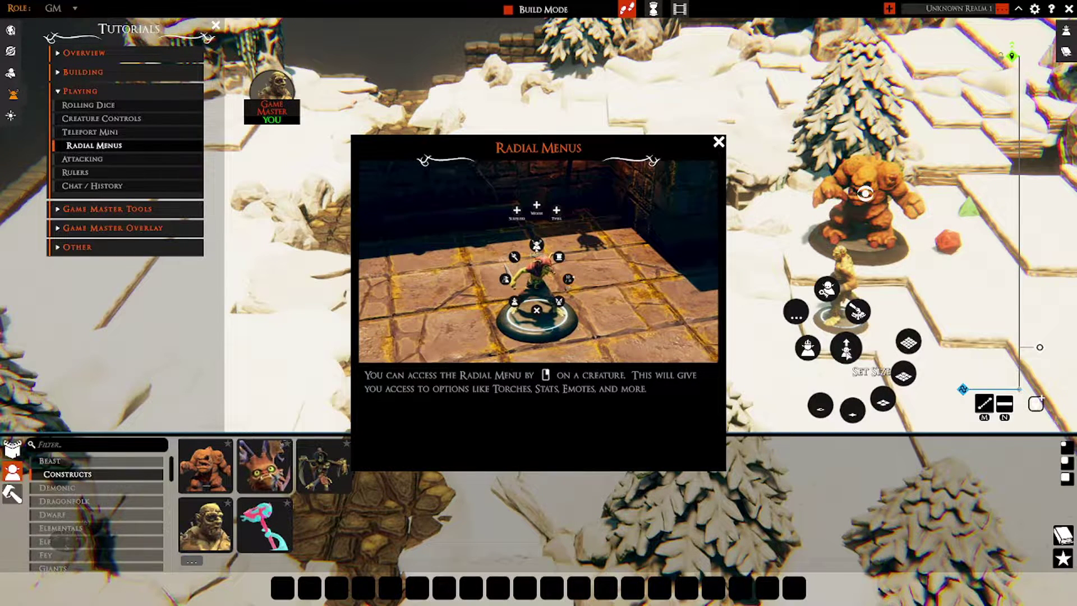
{"action": "left_click", "coordinate": [909, 339]}
{"action": "scroll", "coordinate": [914, 341], "scroll_direction": "down", "scroll_amount": 6}
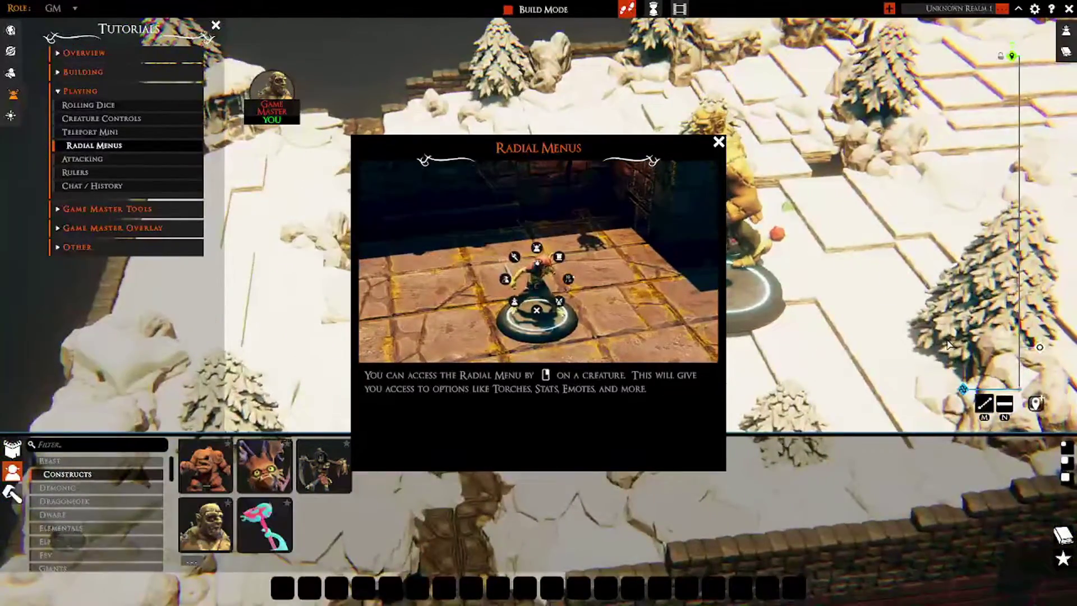
{"action": "scroll", "coordinate": [925, 336], "scroll_direction": "up", "scroll_amount": 5}
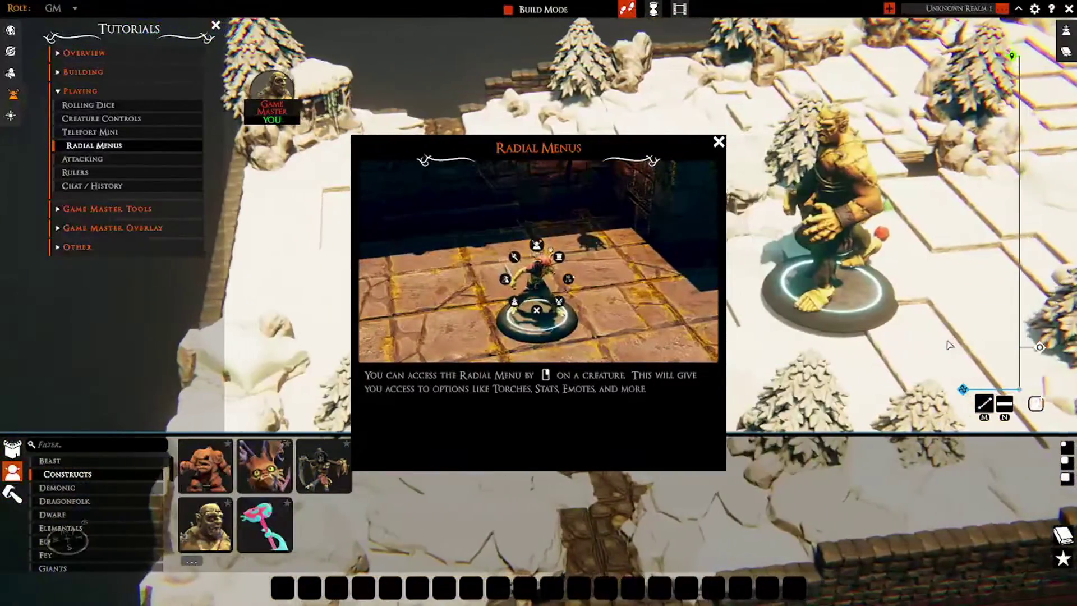
Move the enlarged yellow-green construct past the orange construct to the open snow beyond the dice, and close the Radial Menus tutorial.
{"action": "left_click_drag", "start_coordinate": [803, 308], "coordinate": [977, 292]}
{"action": "key", "text": "d"}
{"action": "key", "text": "s"}
{"action": "key", "text": "d"}
{"action": "key", "text": "w"}
{"action": "key", "text": "a"}
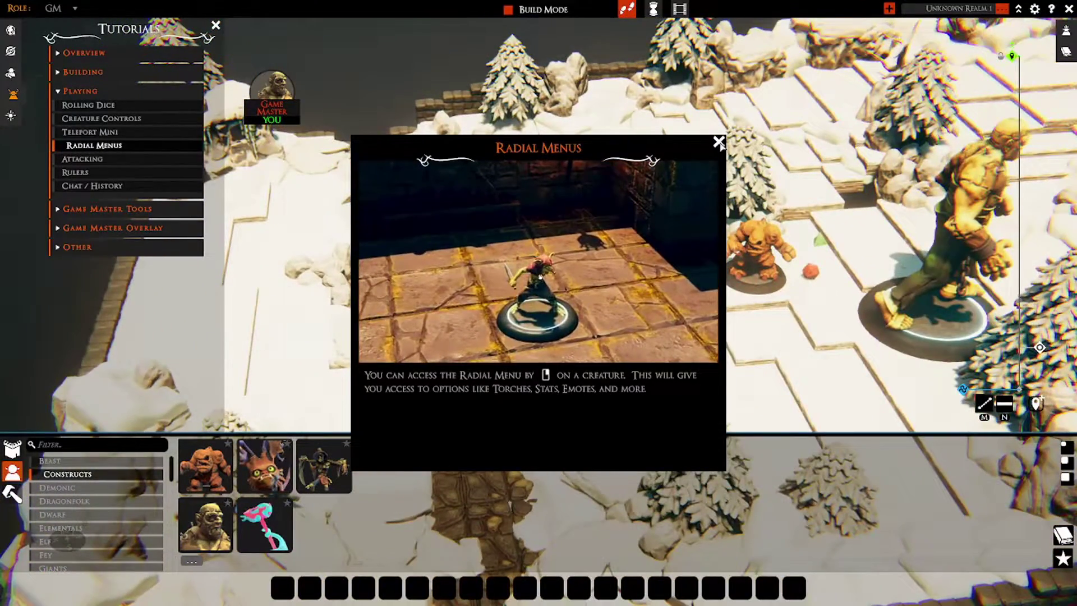
{"action": "left_click", "coordinate": [720, 143]}
Move the enlarged yellow-green construct back across the snow to stand between the cobbled path and the orange construct.
{"action": "key", "text": "d"}
{"action": "left_click_drag", "start_coordinate": [903, 314], "coordinate": [611, 283]}
{"action": "scroll", "coordinate": [602, 303], "scroll_direction": "up", "scroll_amount": 5}
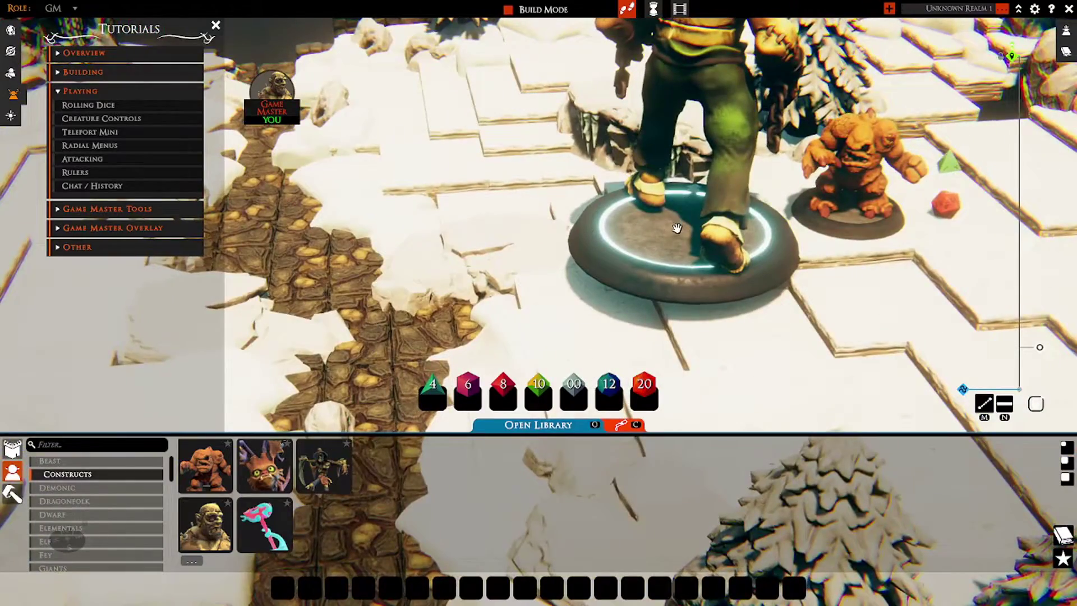
{"action": "scroll", "coordinate": [677, 228], "scroll_direction": "down", "scroll_amount": 2}
{"action": "left_click_drag", "start_coordinate": [644, 208], "coordinate": [515, 155]}
{"action": "scroll", "coordinate": [527, 180], "scroll_direction": "down", "scroll_amount": 5}
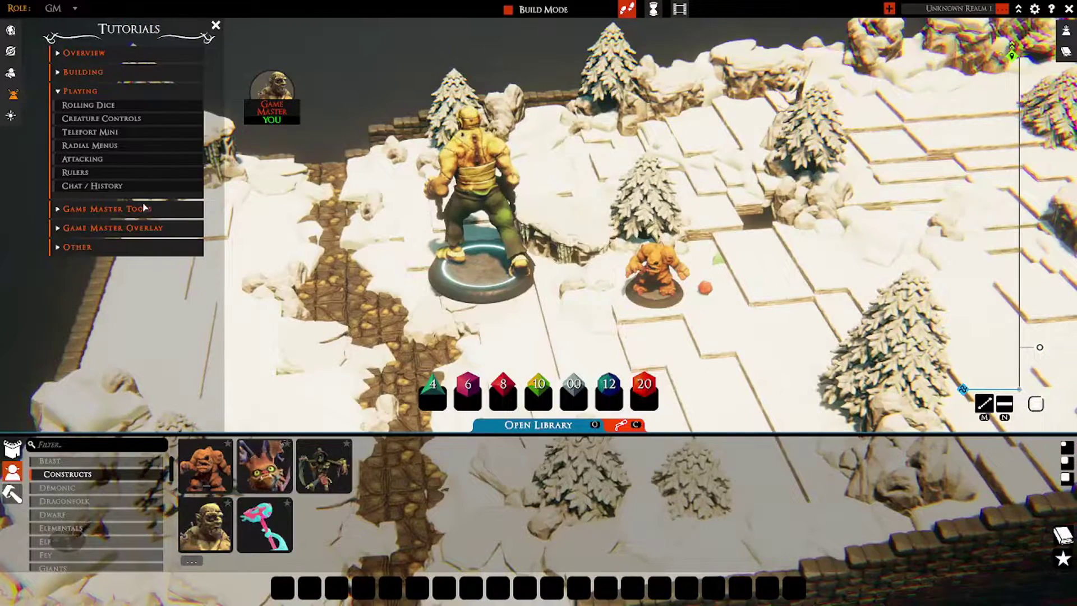
Reopen and close the Radial Menus tutorial, and examine the radial menu options of the enlarged yellow-green construct.
{"action": "left_click", "coordinate": [83, 147]}
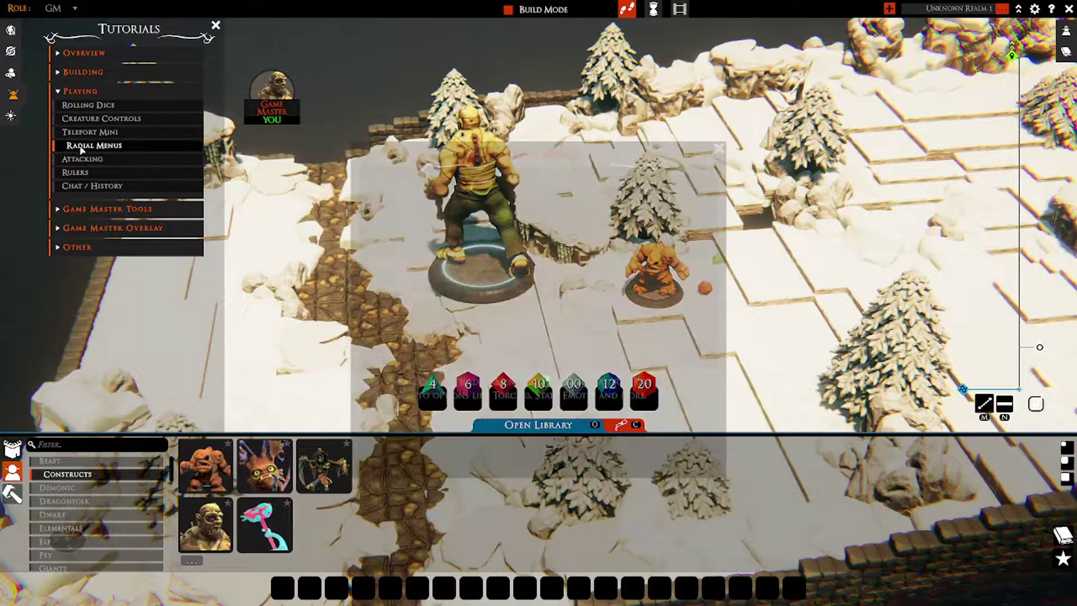
{"action": "left_click", "coordinate": [720, 143]}
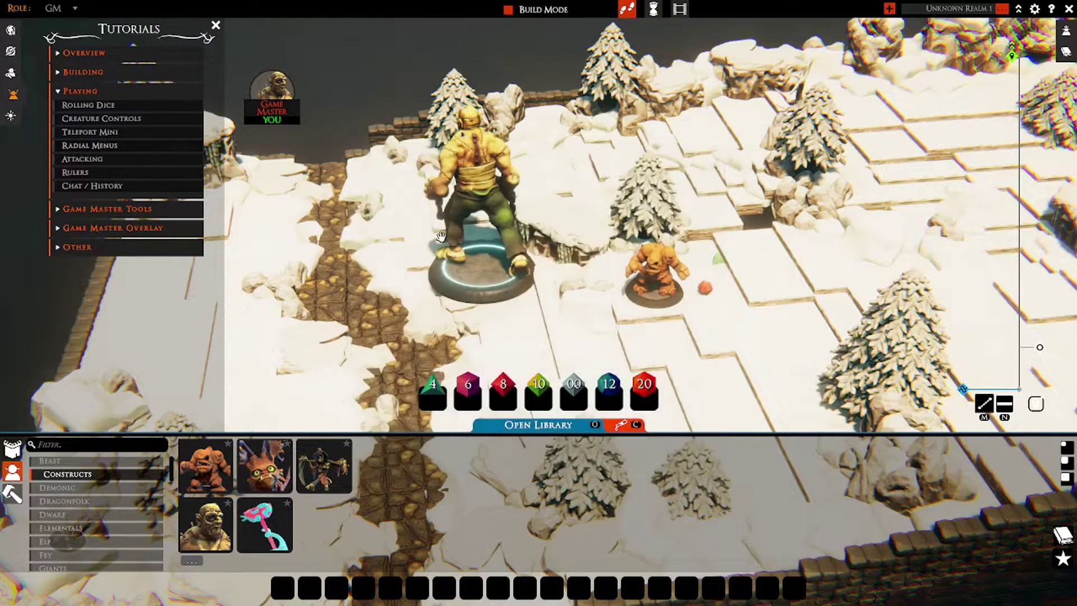
{"action": "right_click", "coordinate": [468, 191]}
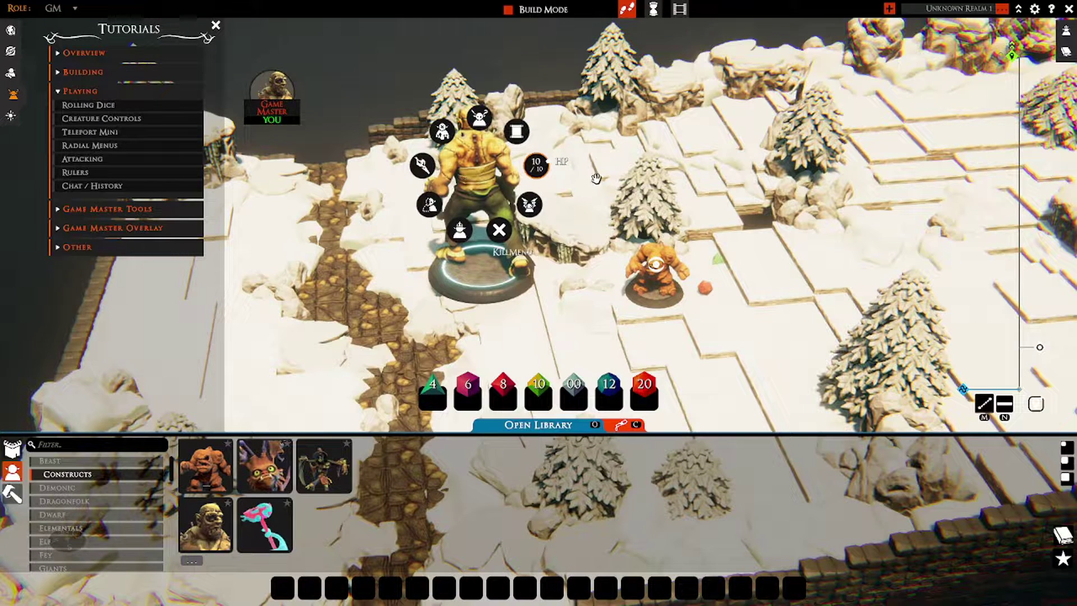
{"action": "left_click", "coordinate": [459, 229]}
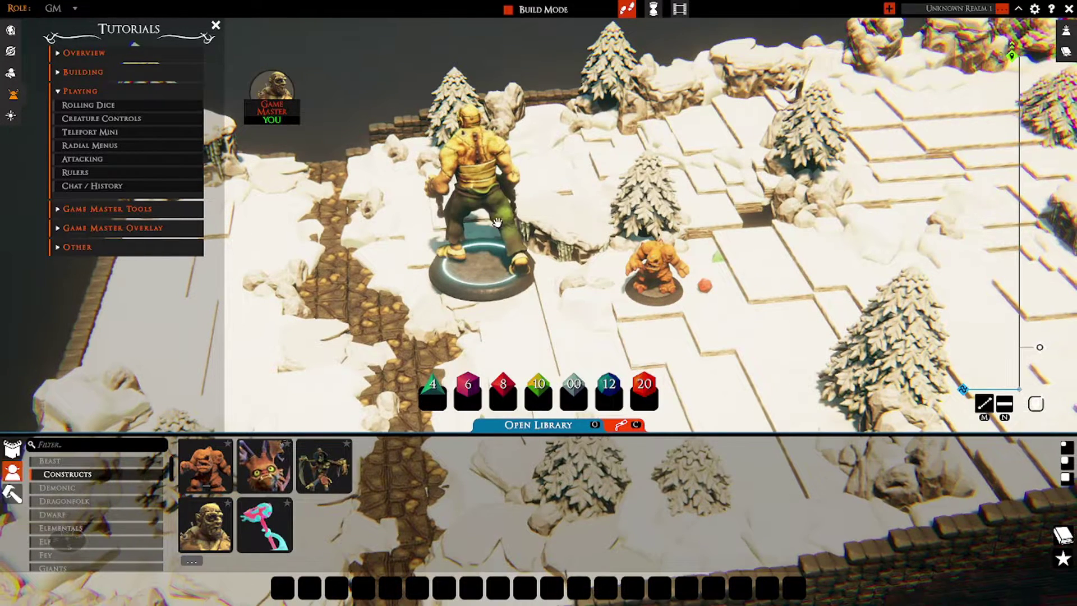
Toggle flying for the enlarged yellow-green construct from its radial menu and inspect it from the front.
{"action": "right_click", "coordinate": [473, 190]}
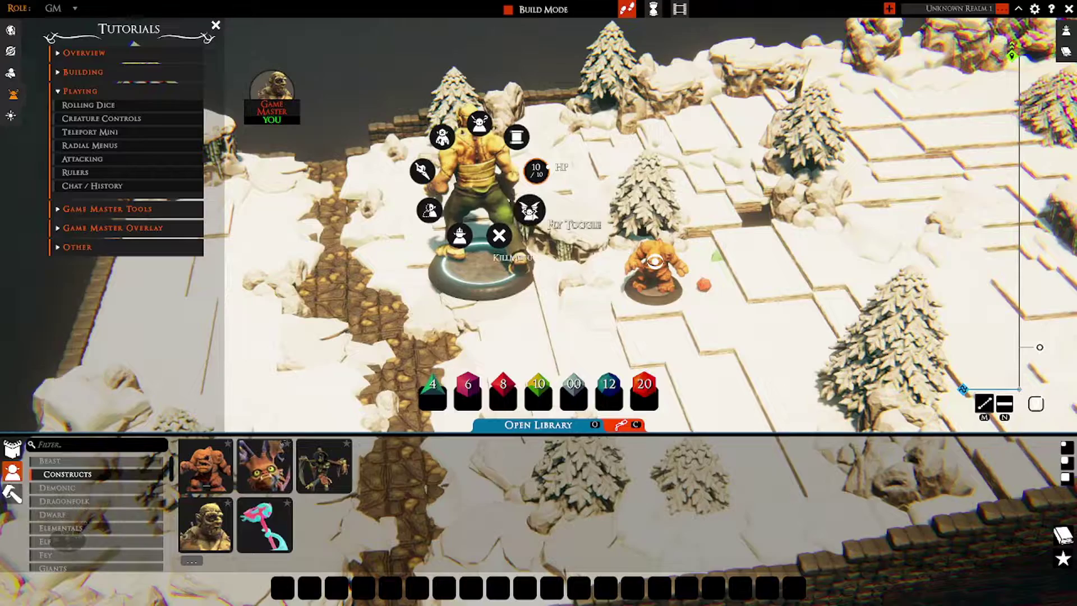
{"action": "right_click_drag", "start_coordinate": [526, 227], "coordinate": [944, 264]}
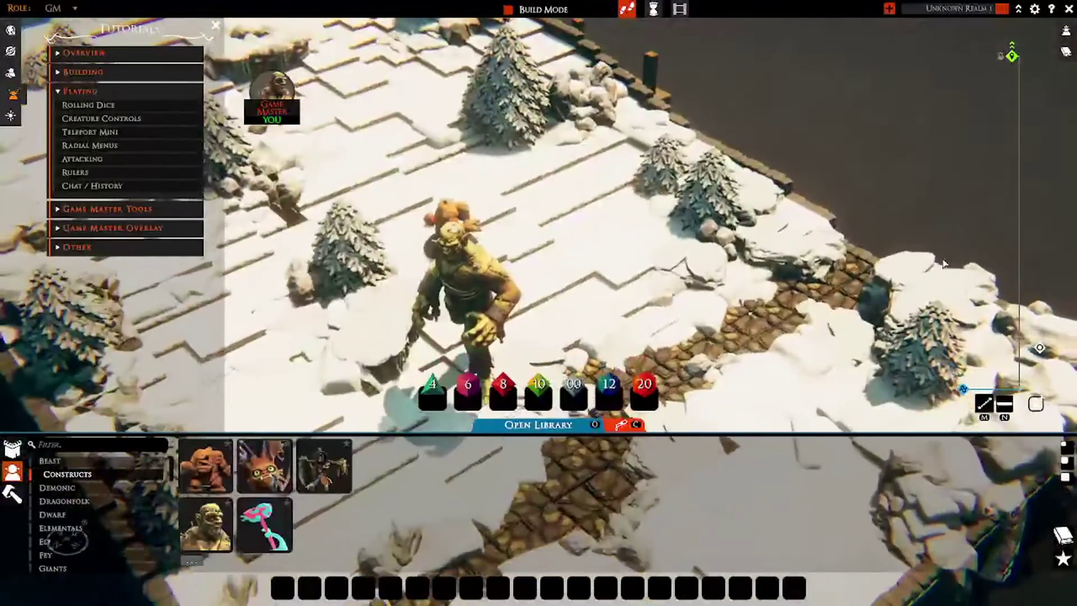
{"action": "scroll", "coordinate": [619, 269], "scroll_direction": "up", "scroll_amount": 5}
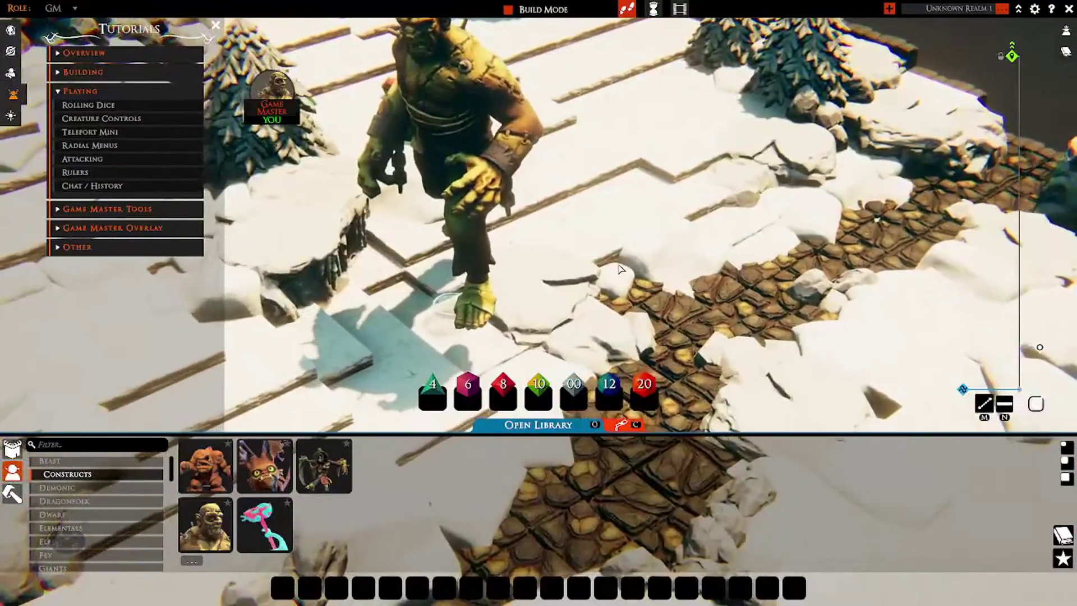
{"action": "scroll", "coordinate": [619, 270], "scroll_direction": "down", "scroll_amount": 3}
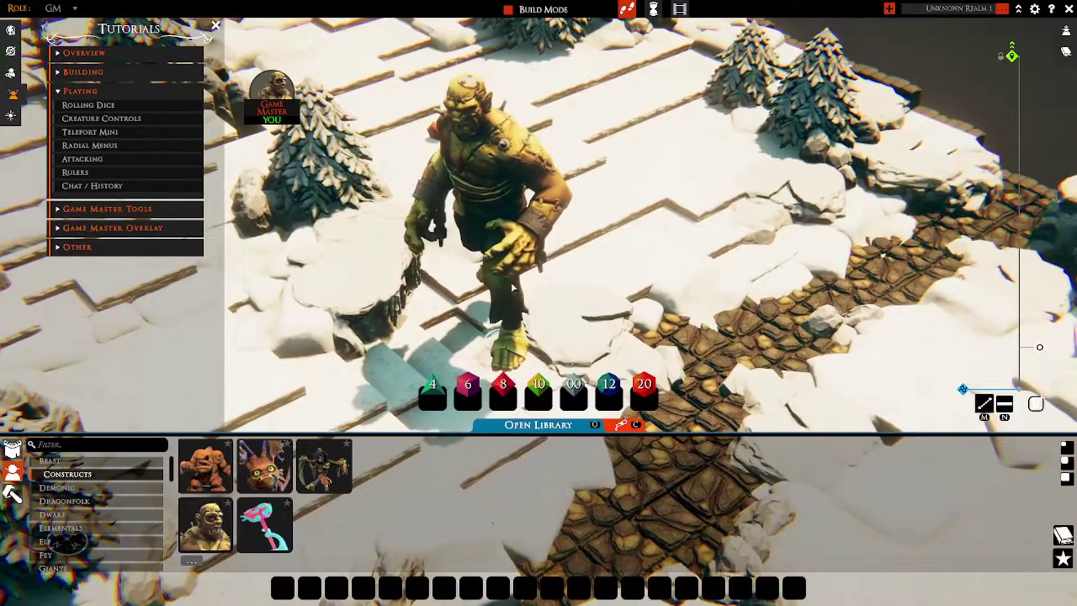
Examine the stat and emote options in the enlarged yellow-green construct's radial menu, including Surprised, Wiggle and Twirl.
{"action": "right_click", "coordinate": [512, 288]}
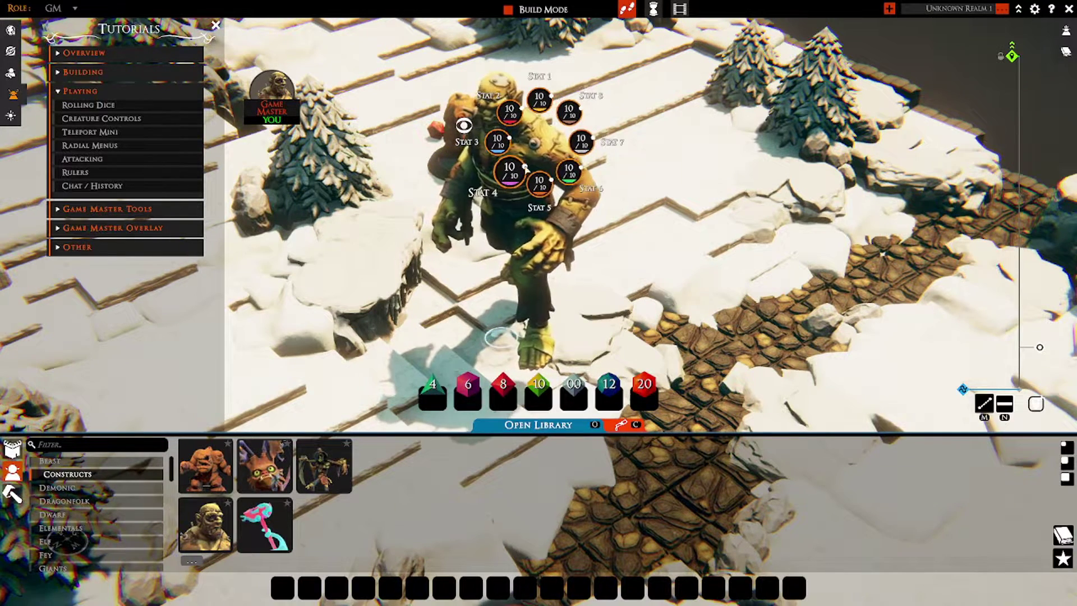
{"action": "right_click", "coordinate": [497, 152]}
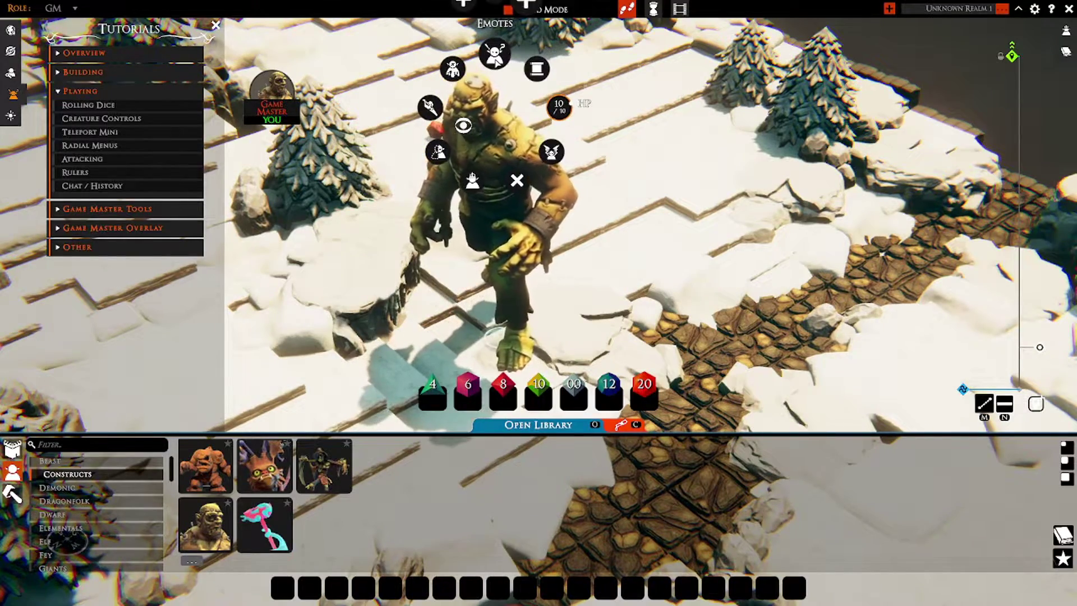
{"action": "key", "text": "w"}
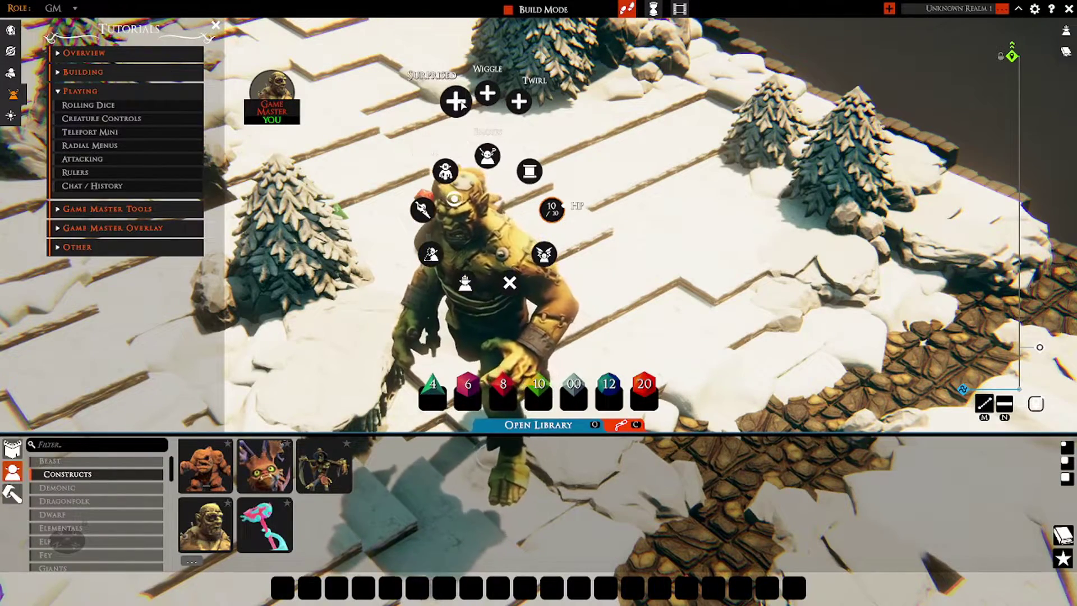
{"action": "key", "text": "d"}
{"action": "key", "text": "w"}
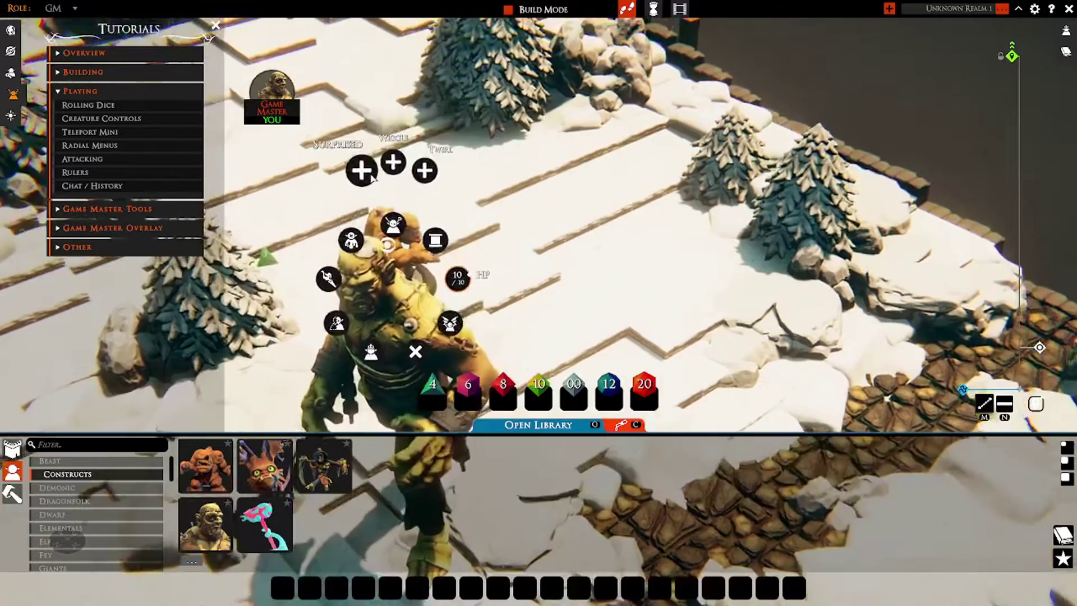
{"action": "key", "text": "a"}
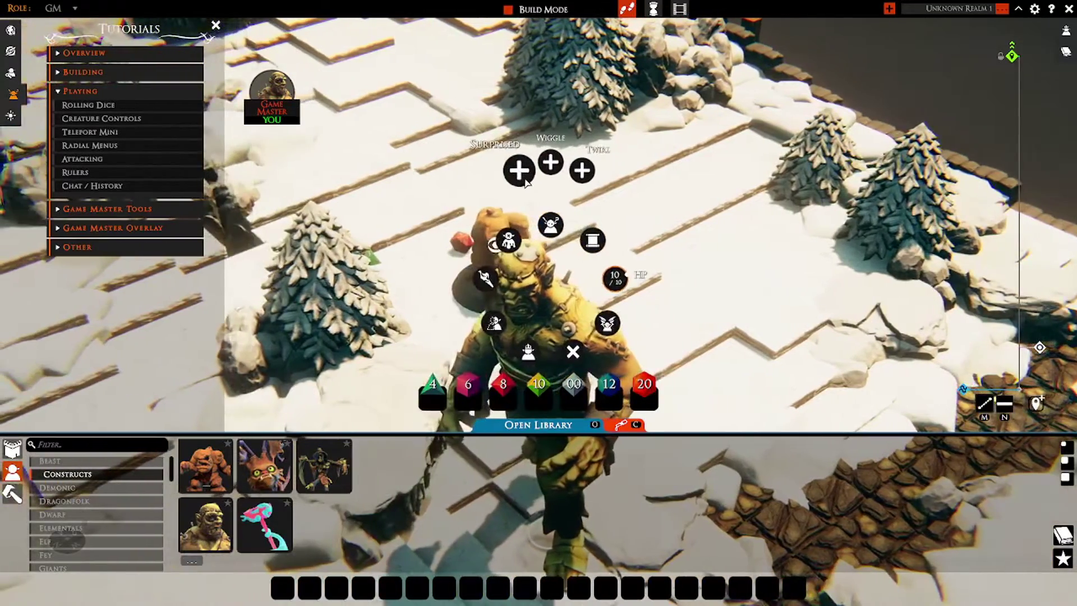
{"action": "key", "text": "d"}
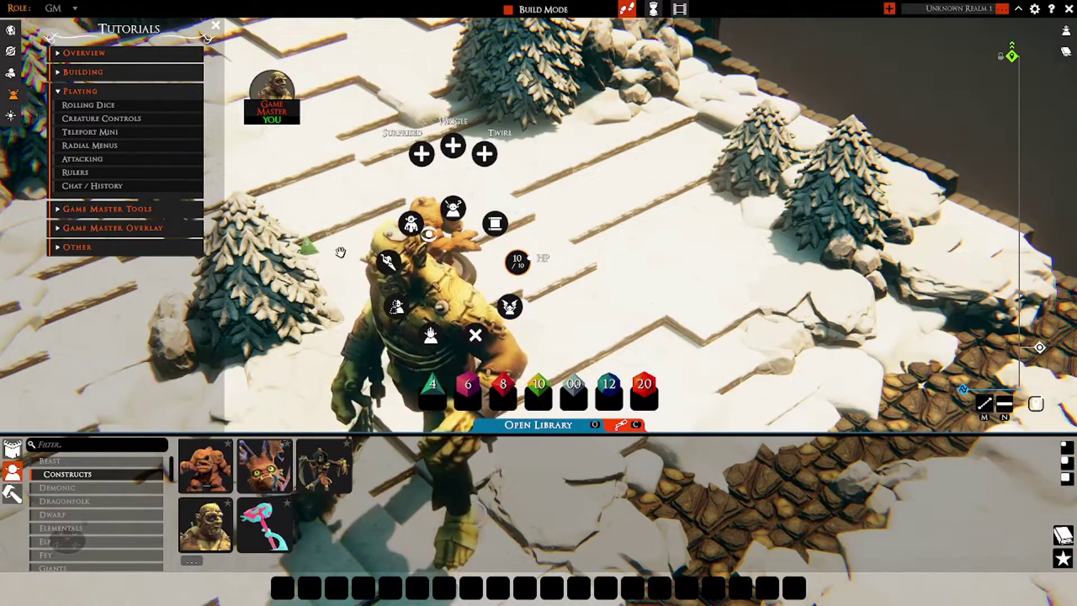
{"action": "key", "text": "w"}
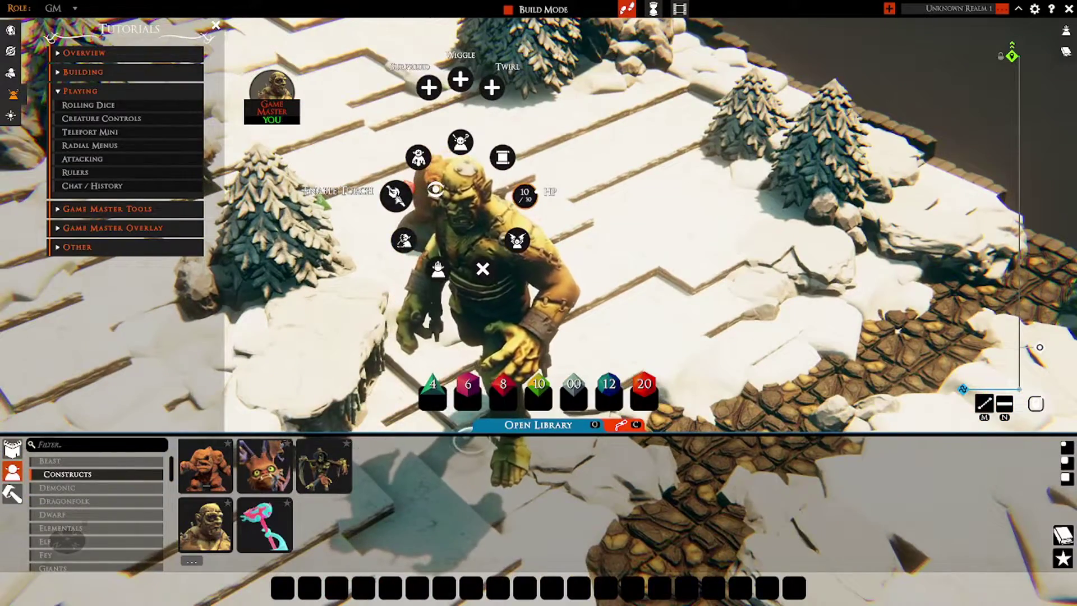
Enable the torch on the enlarged yellow-green construct and close its radial menu.
{"action": "left_click", "coordinate": [395, 196]}
{"action": "right_click_drag", "start_coordinate": [481, 250], "coordinate": [754, 280]}
{"action": "scroll", "coordinate": [754, 280], "scroll_direction": "down", "scroll_amount": 4}
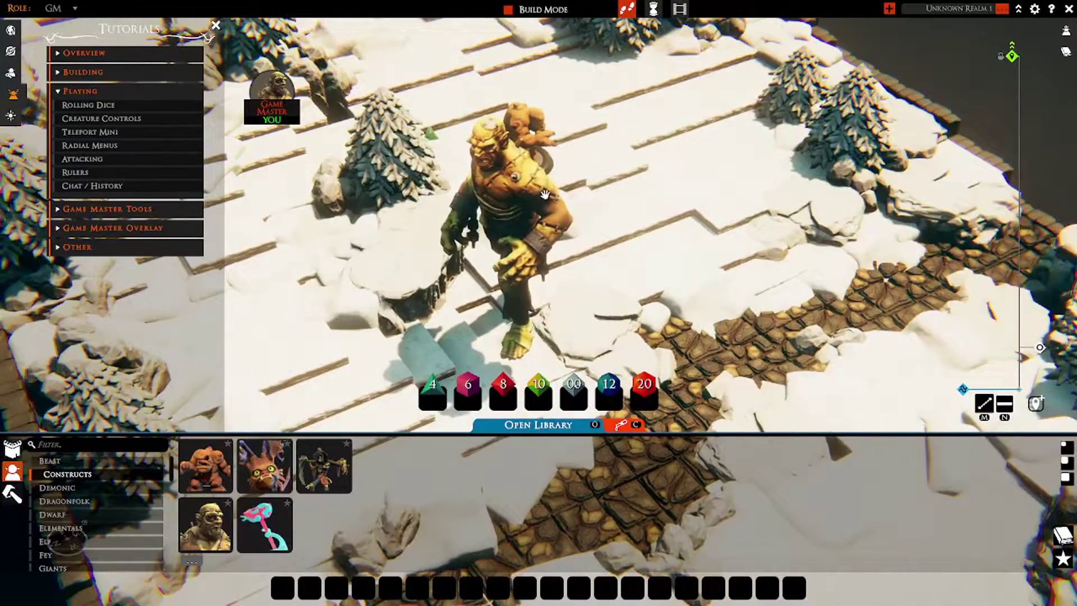
Reopen the yellow-green construct's radial menu and examine its torch, hide, GM tools and kill options.
{"action": "right_click", "coordinate": [515, 185]}
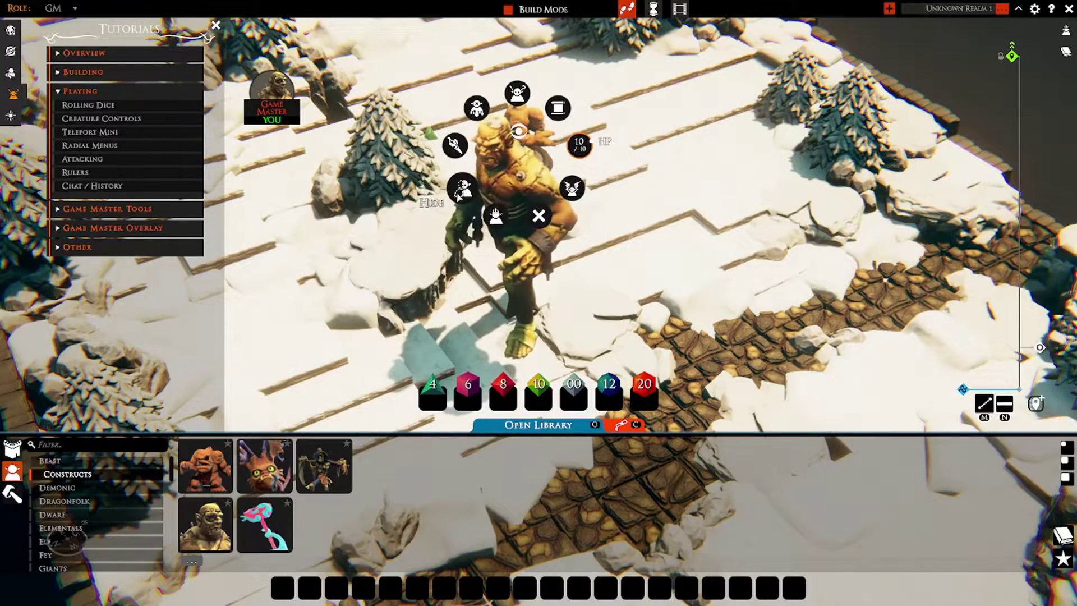
{"action": "key", "text": "w"}
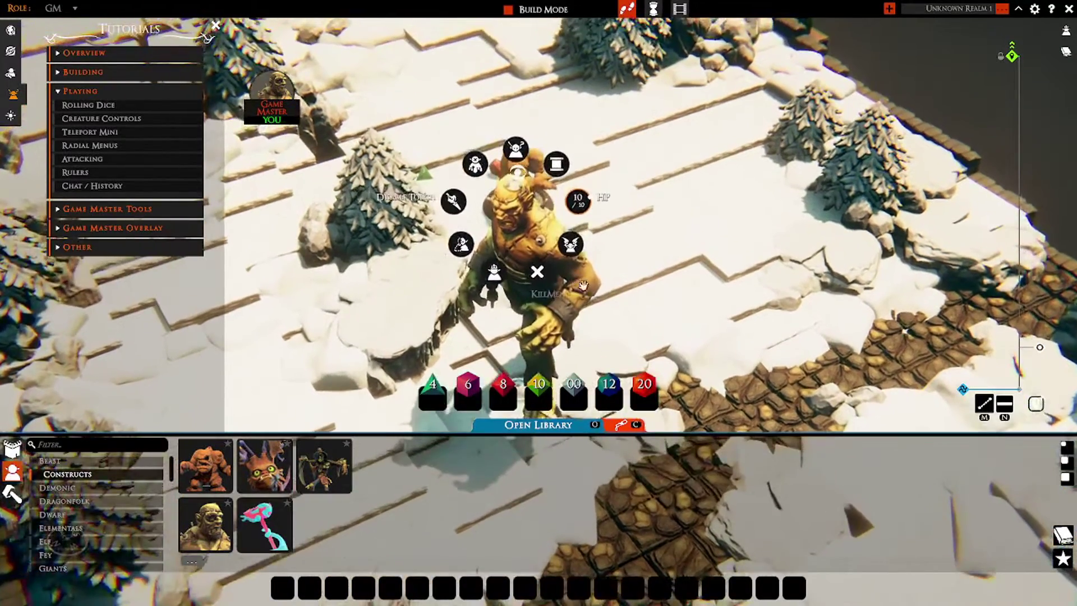
{"action": "key", "text": "s"}
{"action": "key", "text": "s"}
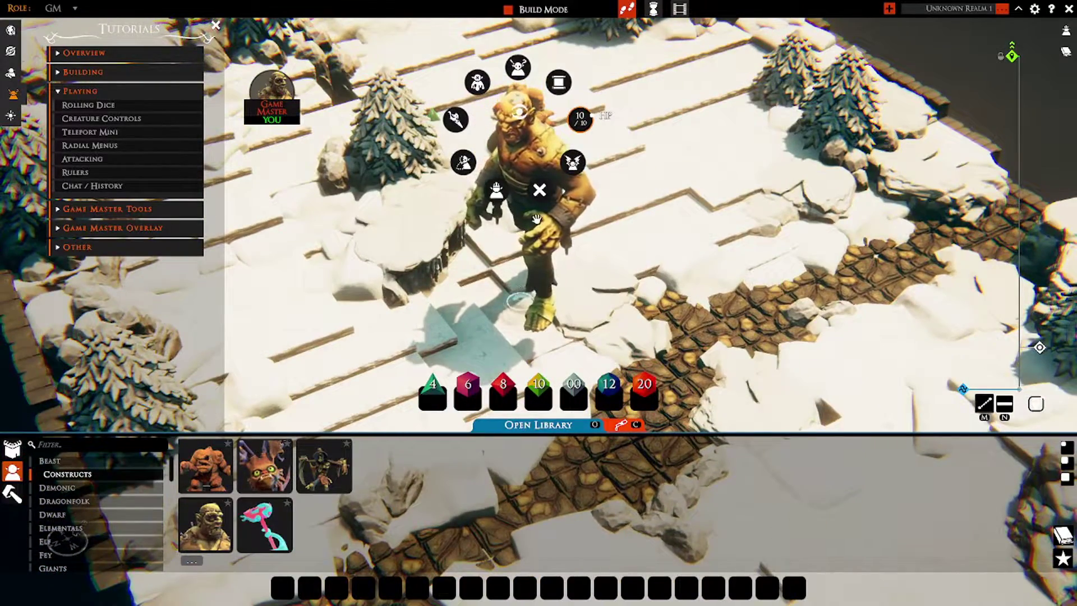
{"action": "key", "text": "s"}
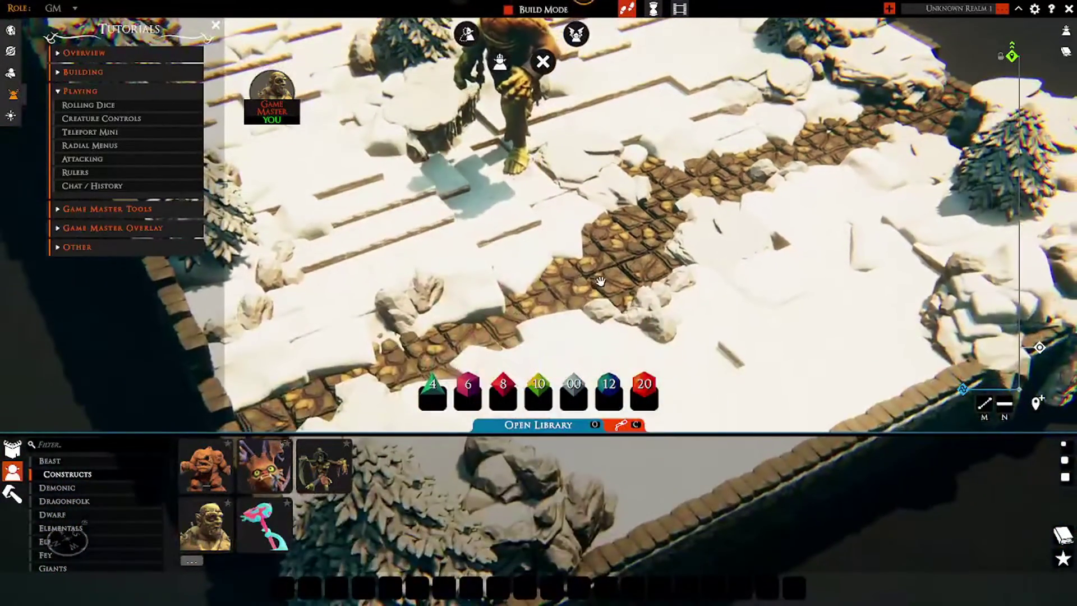
{"action": "key", "text": "w"}
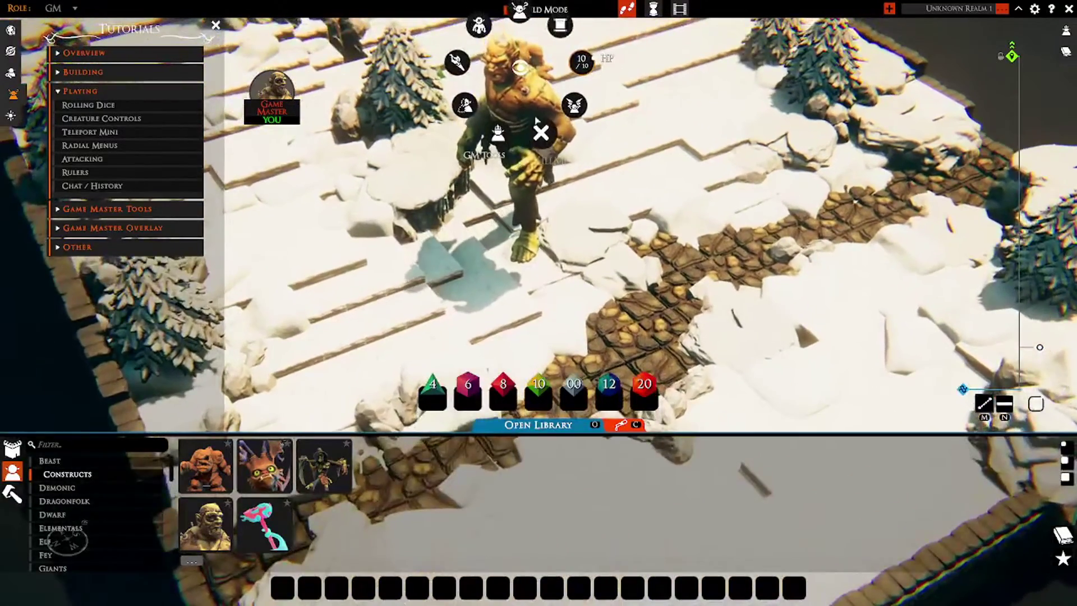
{"action": "key", "text": "w"}
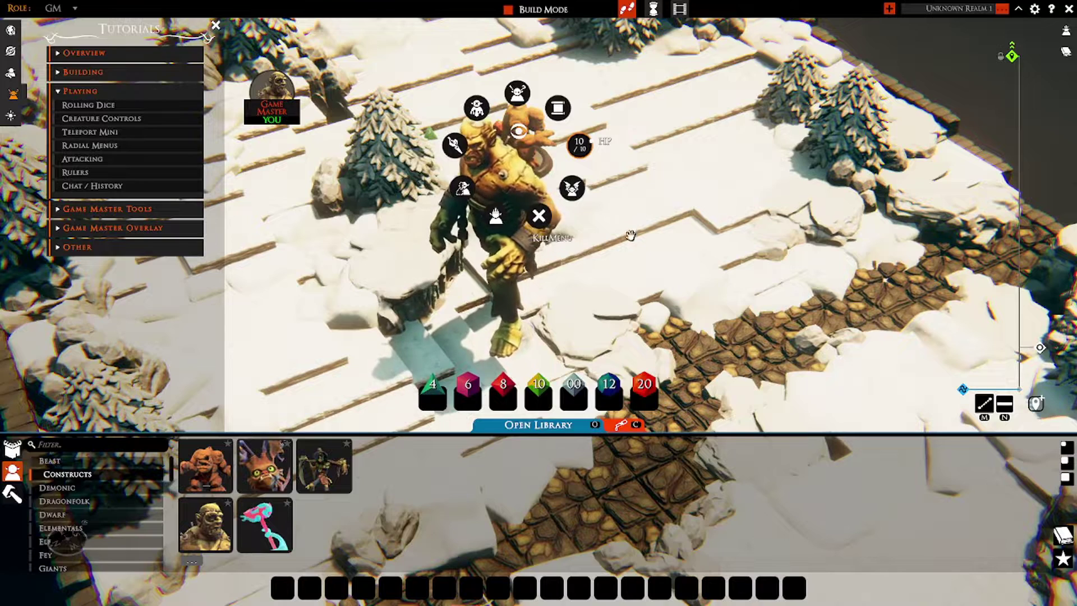
Read and close the Attacking tutorial, and view the yellow-green and orange constructs from the opposite side.
{"action": "left_click", "coordinate": [90, 160]}
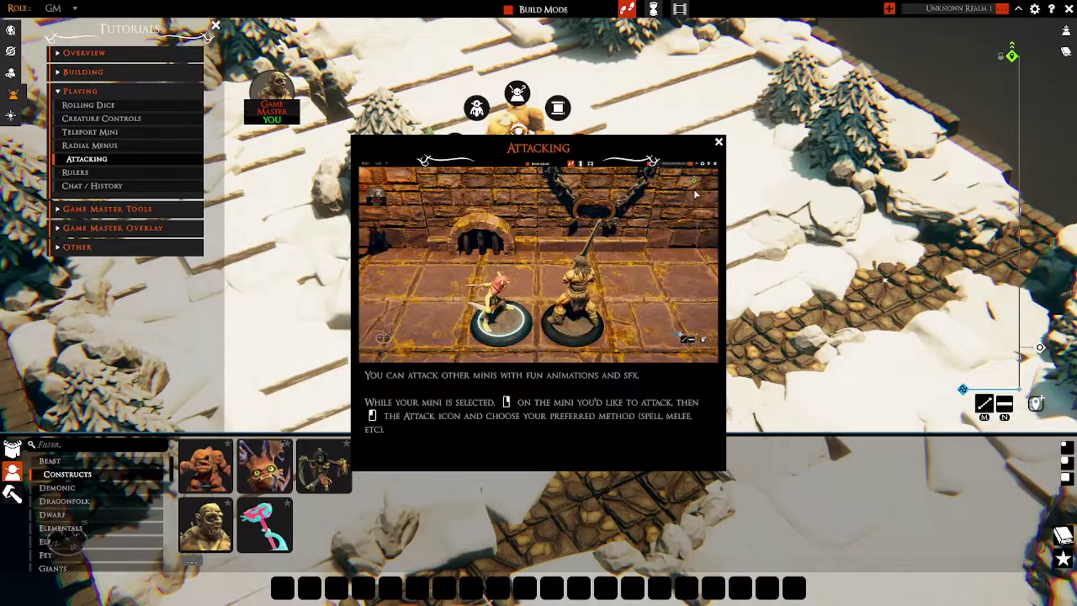
{"action": "left_click", "coordinate": [719, 143]}
{"action": "right_click_drag", "start_coordinate": [671, 260], "coordinate": [589, 281]}
{"action": "left_click_drag", "start_coordinate": [589, 280], "coordinate": [443, 293]}
{"action": "right_click_drag", "start_coordinate": [745, 279], "coordinate": [706, 228]}
{"action": "left_click_drag", "start_coordinate": [706, 228], "coordinate": [700, 235]}
{"action": "right_click_drag", "start_coordinate": [699, 234], "coordinate": [648, 264]}
{"action": "key", "text": "a"}
{"action": "key", "text": "w"}
{"action": "key", "text": "d"}
{"action": "key", "text": "w"}
{"action": "key", "text": "d"}
{"action": "key", "text": "s"}
{"action": "key", "text": "a"}
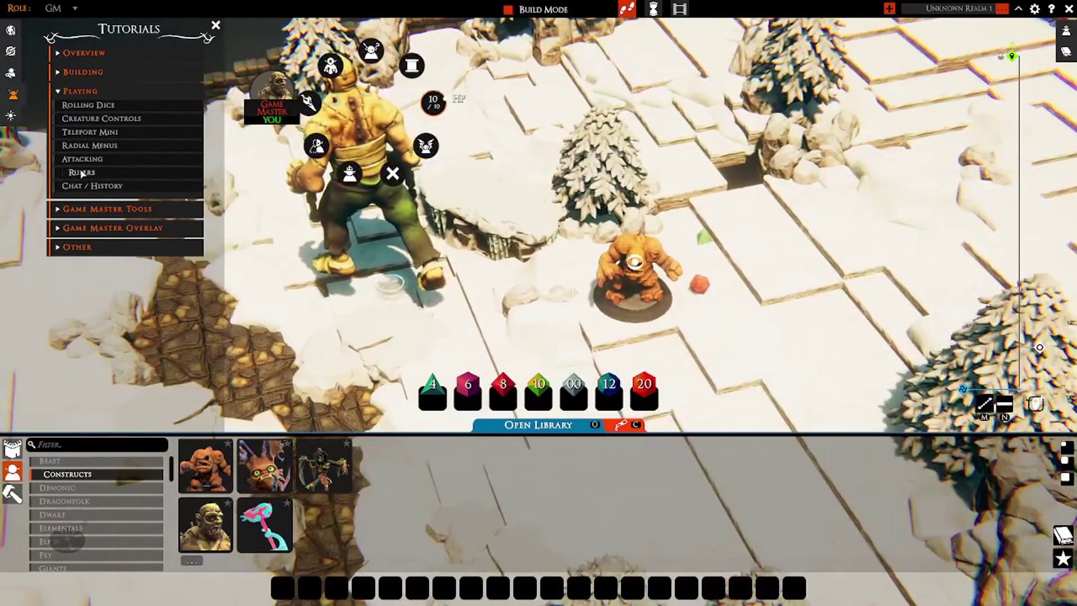
Read the Rulers tutorial in the Playing section and close it.
{"action": "left_click", "coordinate": [81, 173]}
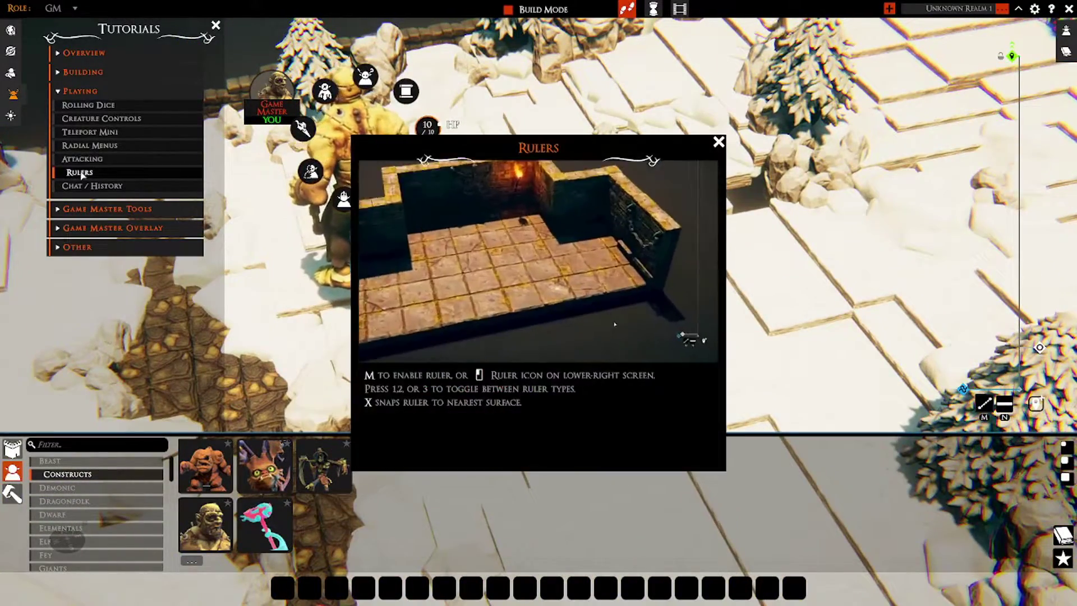
{"action": "key", "text": "s"}
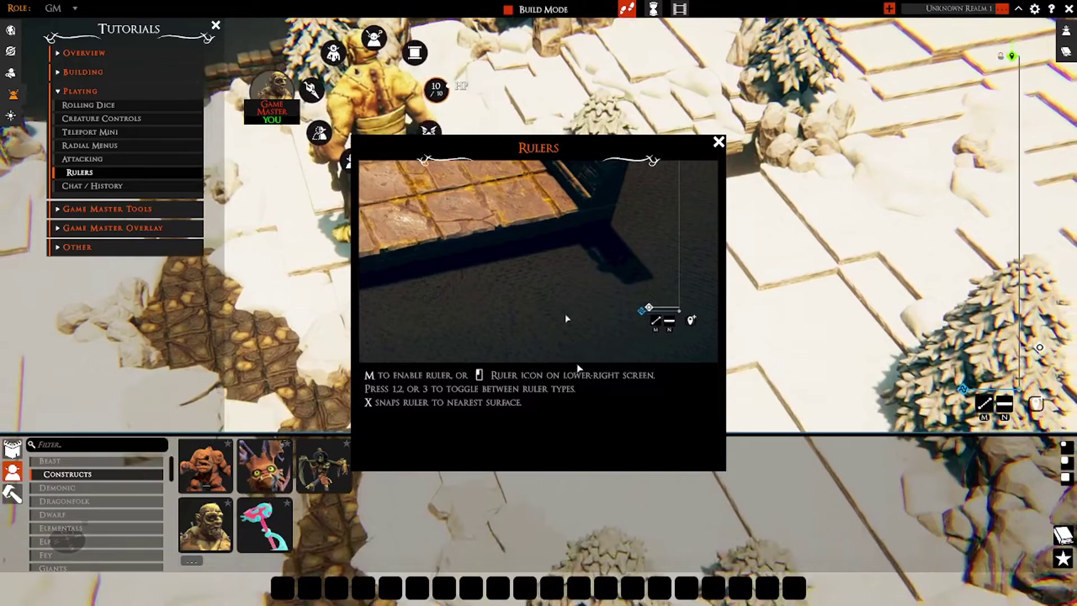
{"action": "left_click", "coordinate": [720, 143]}
{"action": "key", "text": "a"}
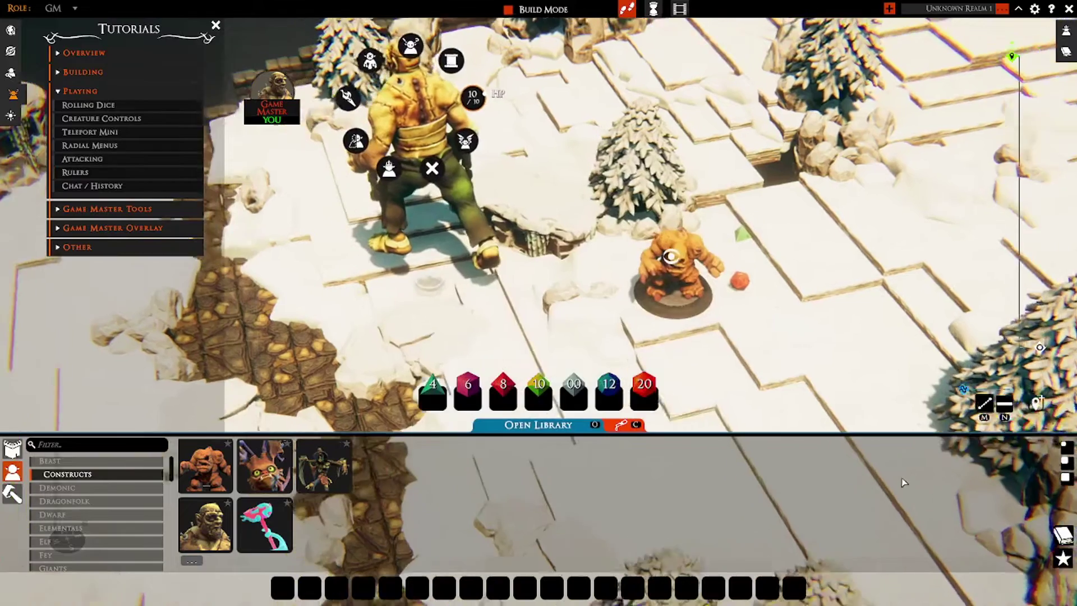
Measure an area of about 2 tiles over the cobbled path beside the yellow-green construct using the circular ruler type.
{"action": "key", "text": "w"}
{"action": "left_click", "coordinate": [988, 405]}
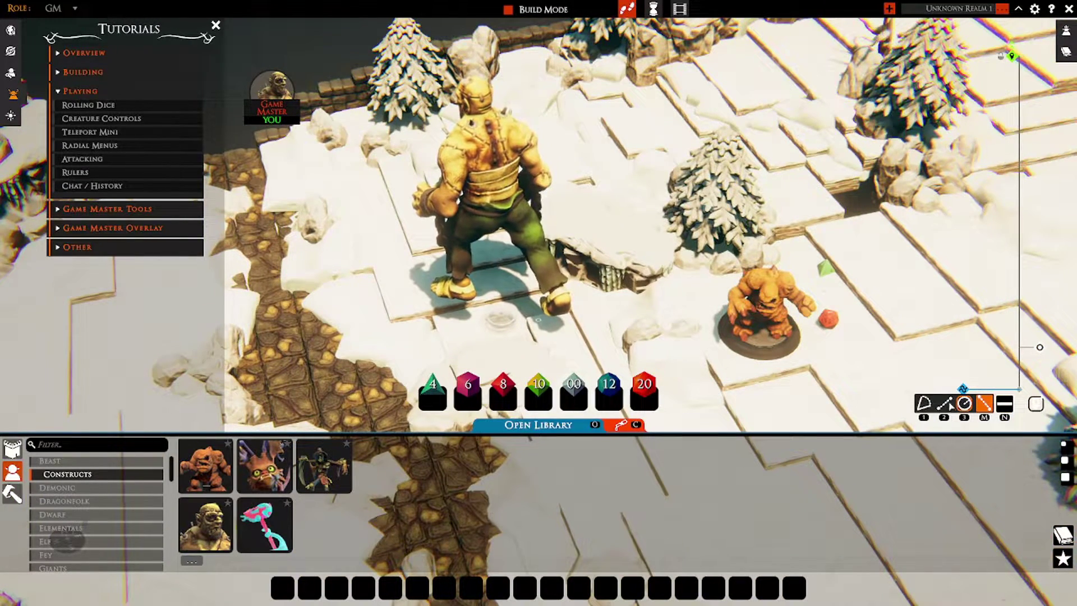
{"action": "key", "text": "s"}
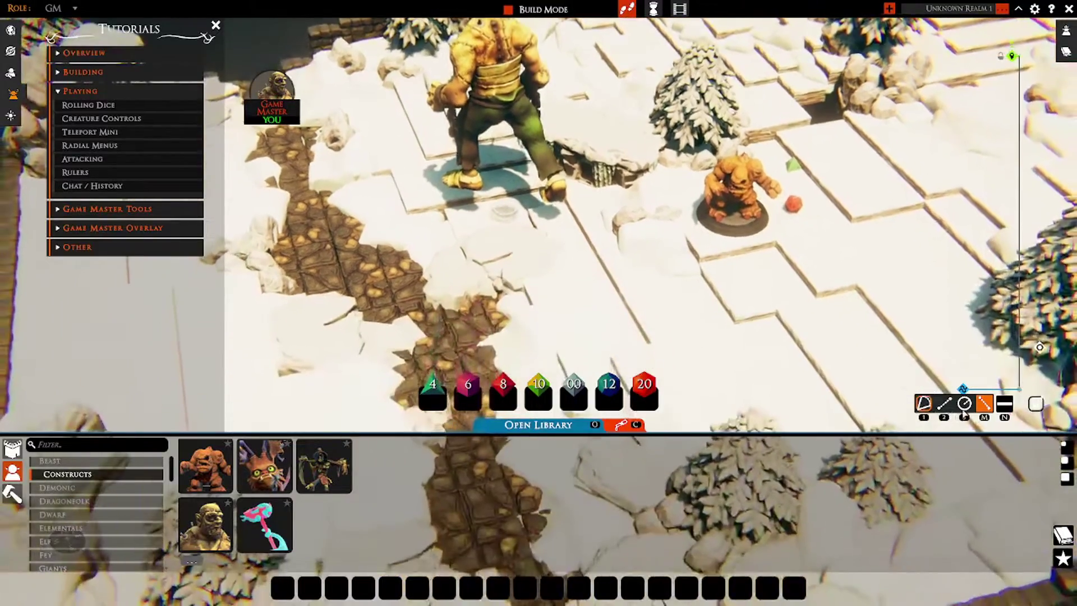
{"action": "left_click", "coordinate": [965, 404]}
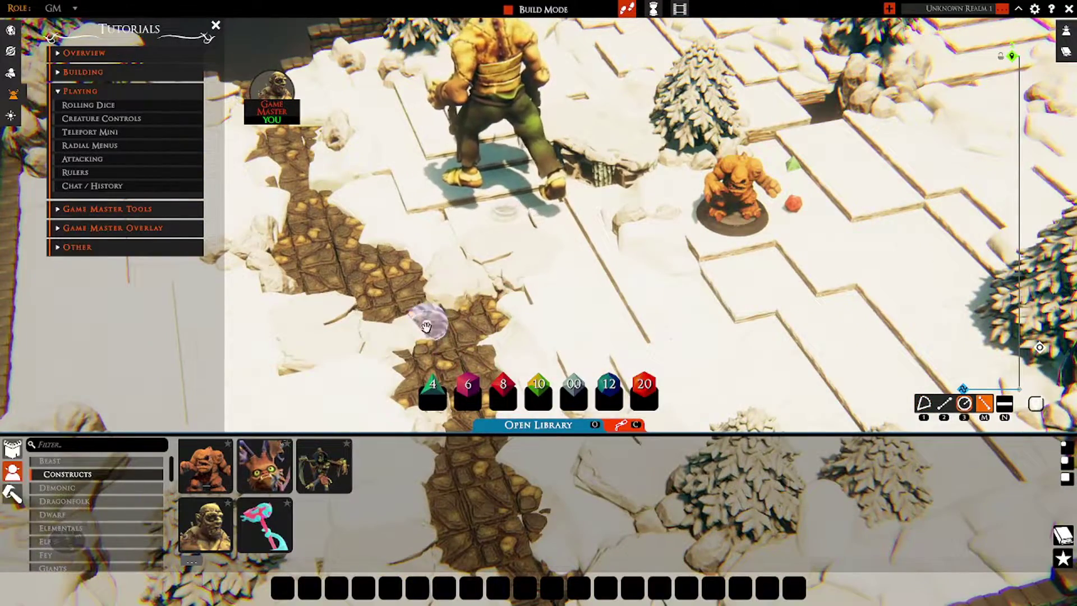
{"action": "key", "text": "a"}
{"action": "key", "text": "w"}
{"action": "mouse_move", "coordinate": [385, 272]}
{"action": "left_mouse_down"}
{"action": "mouse_move", "coordinate": [376, 207]}
{"action": "mouse_move", "coordinate": [338, 110]}
{"action": "mouse_move", "coordinate": [392, 258]}
{"action": "mouse_move", "coordinate": [519, 286]}
{"action": "mouse_move", "coordinate": [663, 348]}
{"action": "mouse_move", "coordinate": [883, 404]}
{"action": "mouse_move", "coordinate": [768, 376]}
{"action": "mouse_move", "coordinate": [709, 335]}
{"action": "mouse_move", "coordinate": [839, 394]}
{"action": "mouse_move", "coordinate": [848, 414]}
{"action": "mouse_move", "coordinate": [678, 375]}
{"action": "mouse_move", "coordinate": [468, 242]}
{"action": "left_mouse_up"}
{"action": "key", "text": "s"}
{"action": "scroll", "coordinate": [768, 376], "scroll_direction": "down", "scroll_amount": 5}
{"action": "key", "text": "s"}
{"action": "key", "text": "s"}
{"action": "key", "text": "w"}
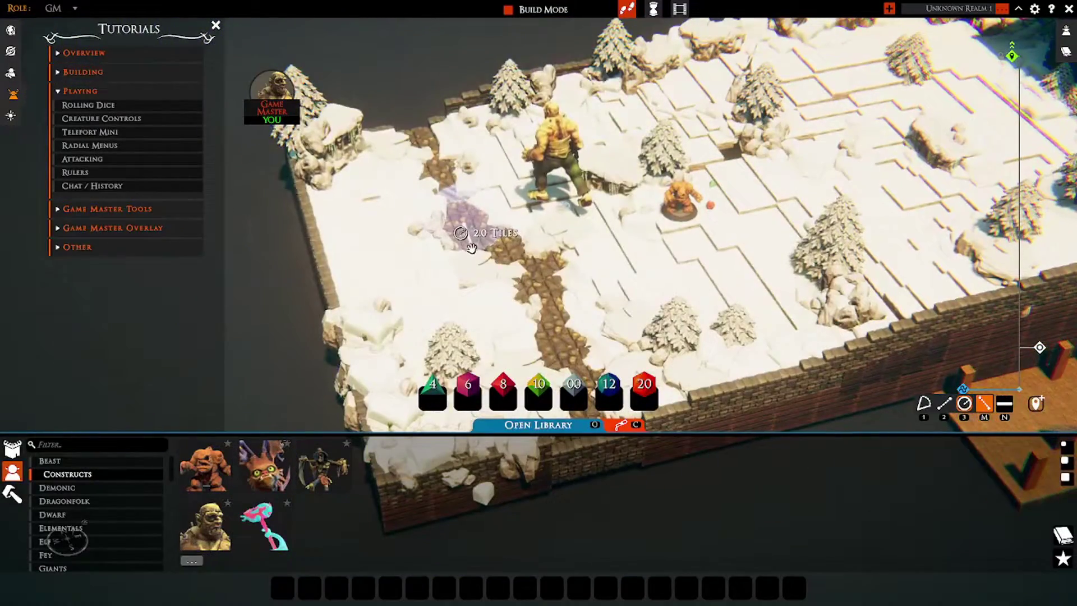
{"action": "key", "text": "w"}
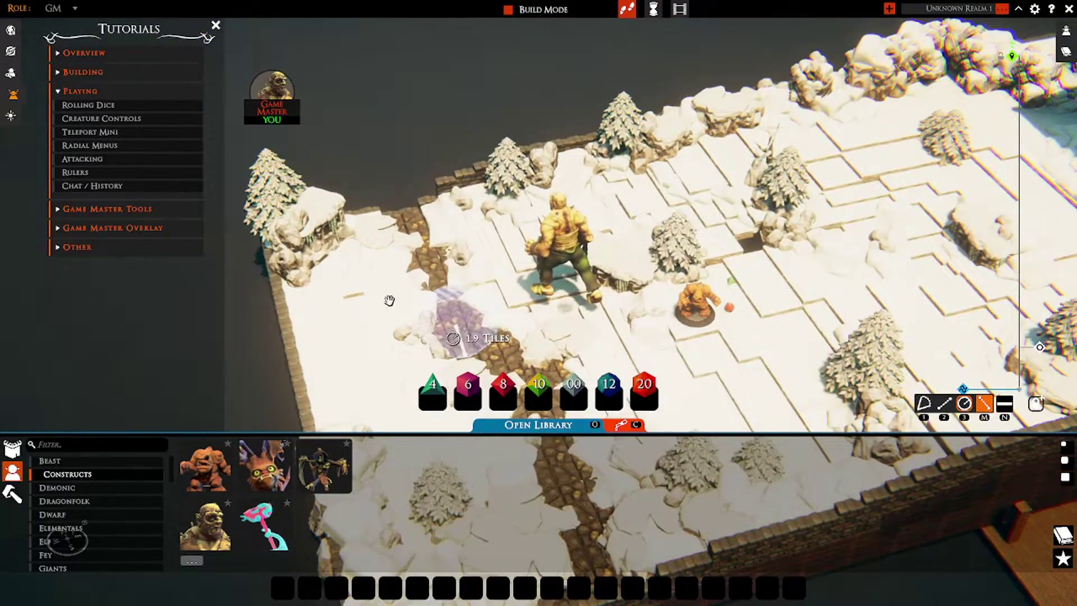
Read the Chat / History tutorial and close it.
{"action": "left_click", "coordinate": [96, 186]}
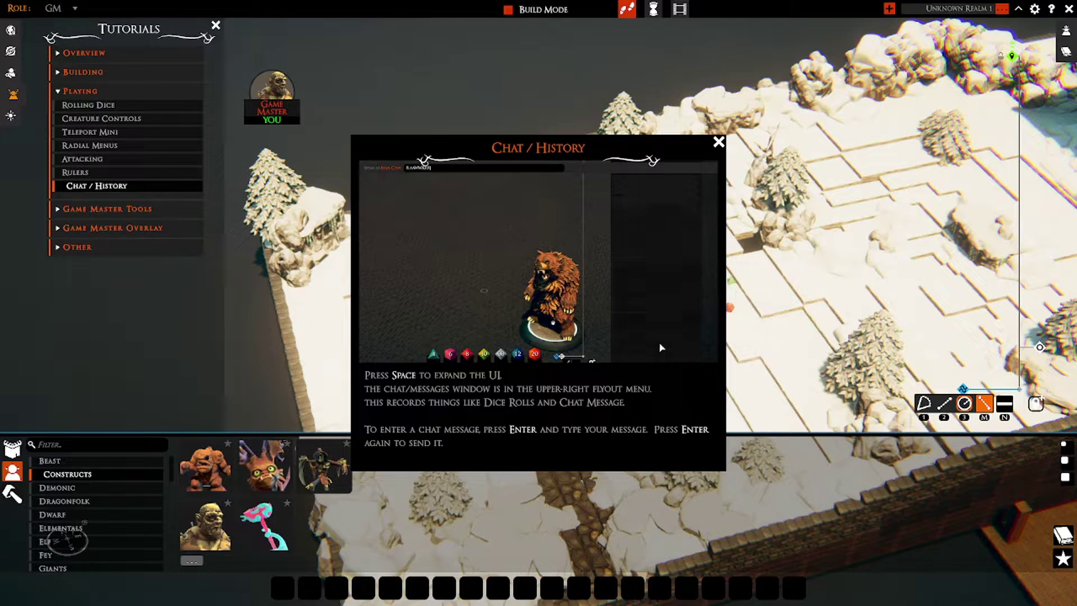
{"action": "left_click", "coordinate": [719, 143]}
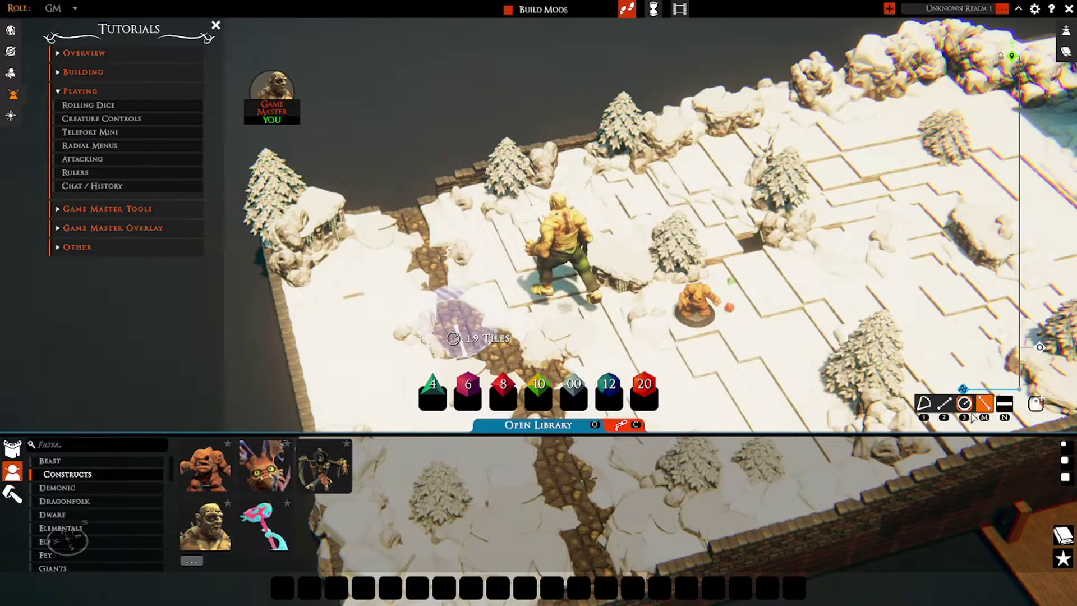
Turn off the ruler and send the chat message "Hello world" as the flesh golem.
{"action": "key", "text": "m"}
{"action": "key", "text": "Return"}
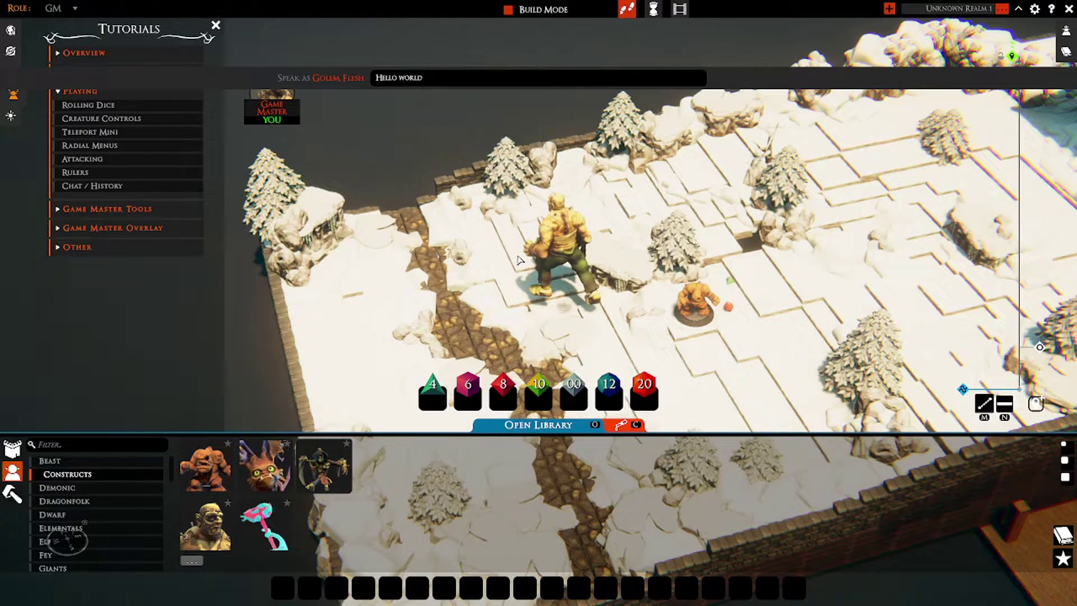
{"action": "key", "text": "Return"}
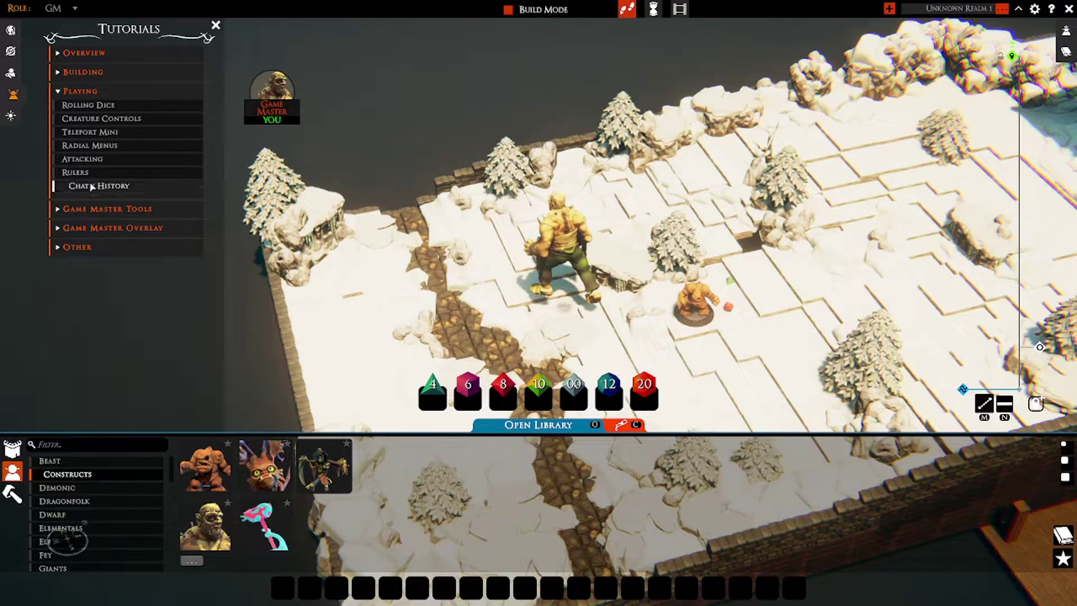
Switch from the Playing tutorials to Game Master Tools, and read and close Give Player Control of a Mini.
{"action": "left_click", "coordinate": [65, 92]}
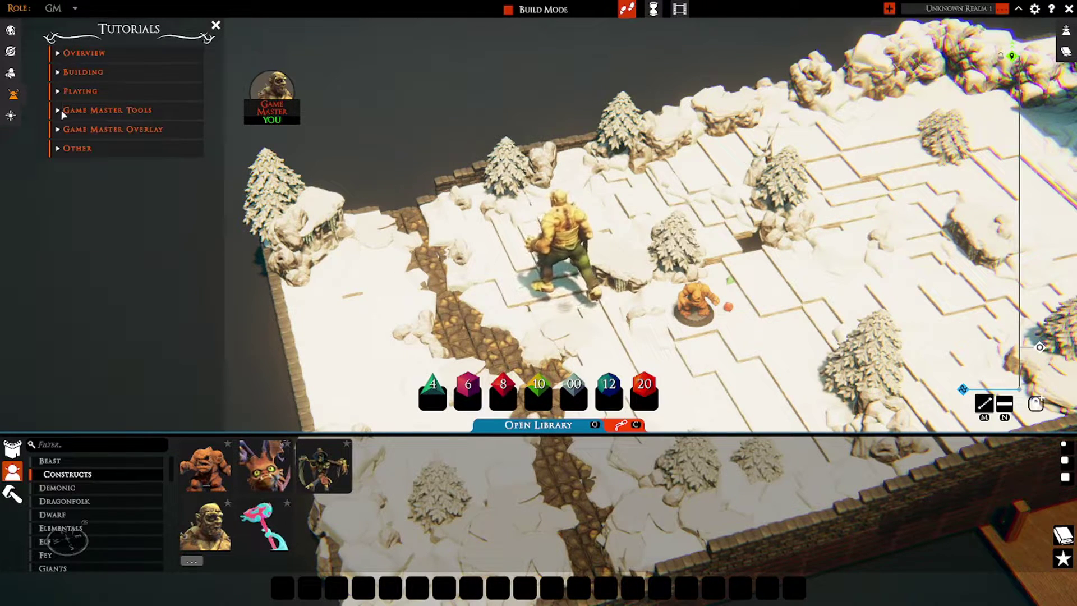
{"action": "left_click", "coordinate": [58, 112]}
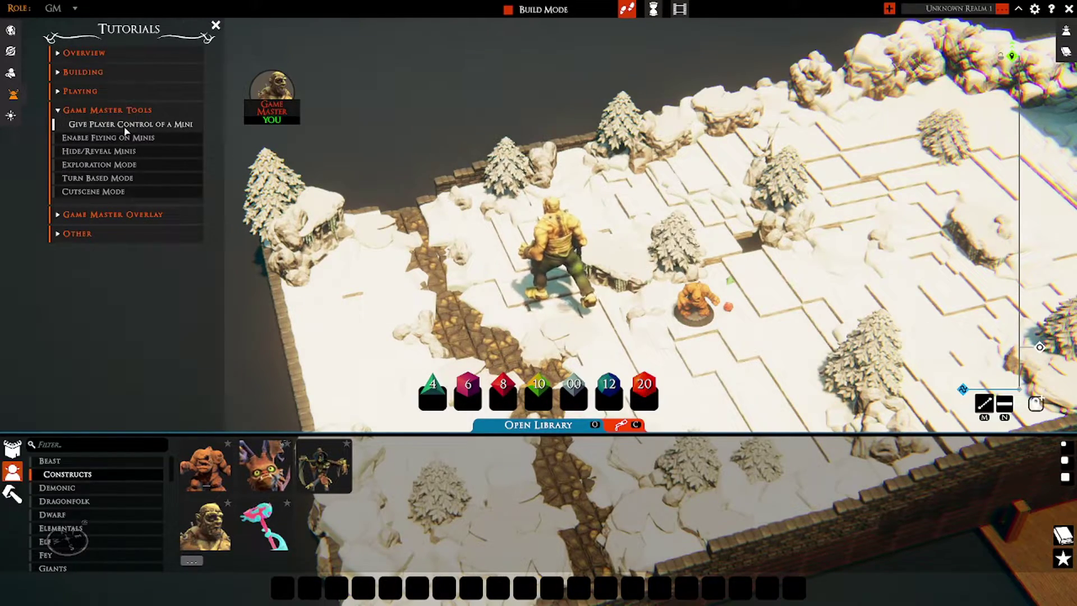
{"action": "scroll", "coordinate": [626, 318], "scroll_direction": "up", "scroll_amount": 5}
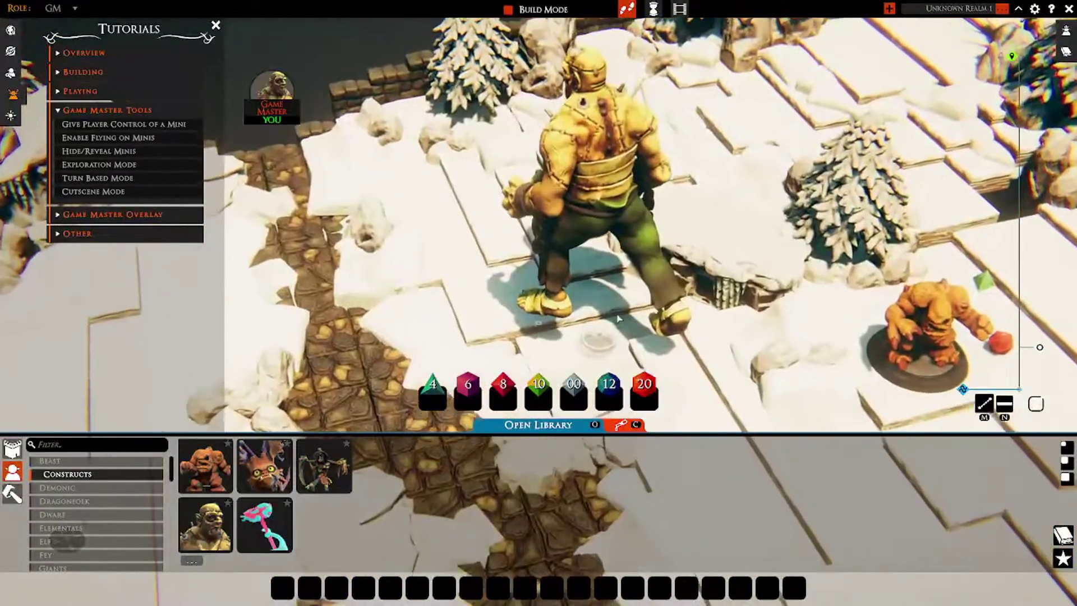
{"action": "left_click", "coordinate": [113, 125]}
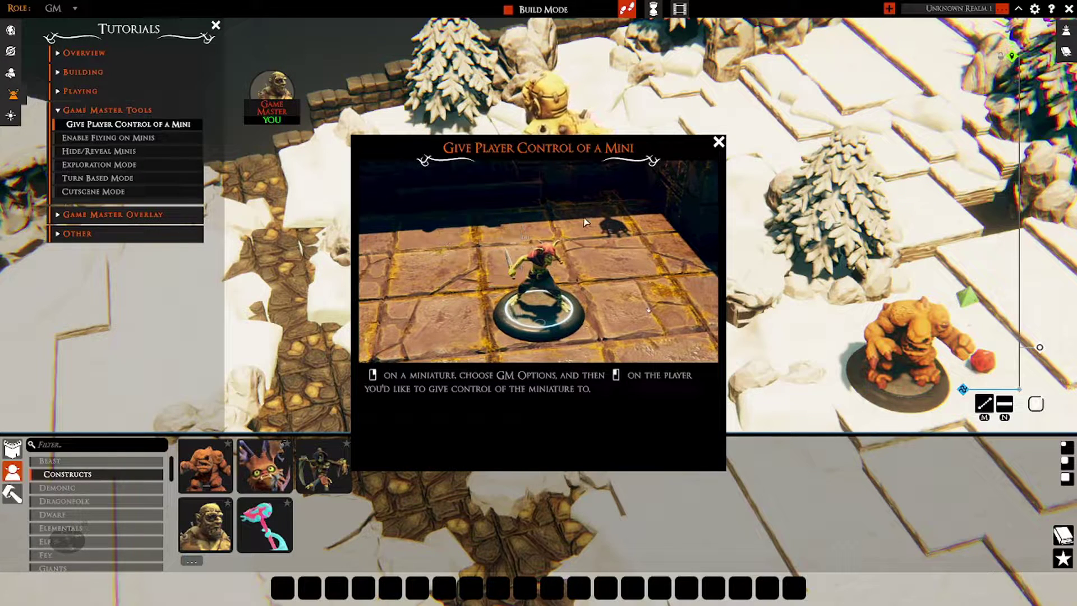
{"action": "left_click", "coordinate": [718, 144]}
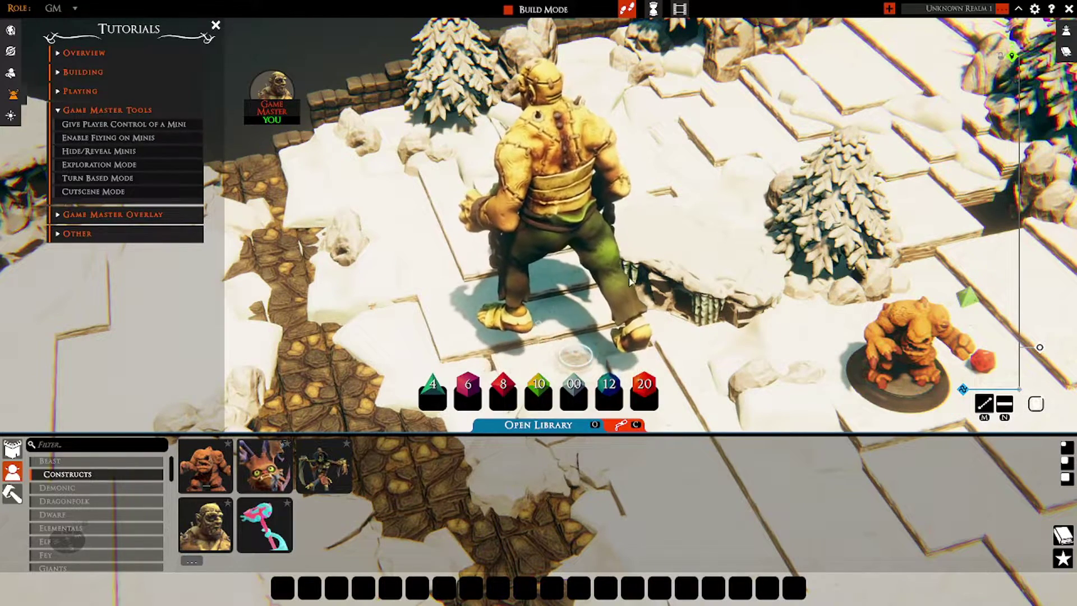
Open and read the Hide/Reveal Minis tutorial in the Game Master Tools section.
{"action": "right_click_drag", "start_coordinate": [564, 277], "coordinate": [539, 243]}
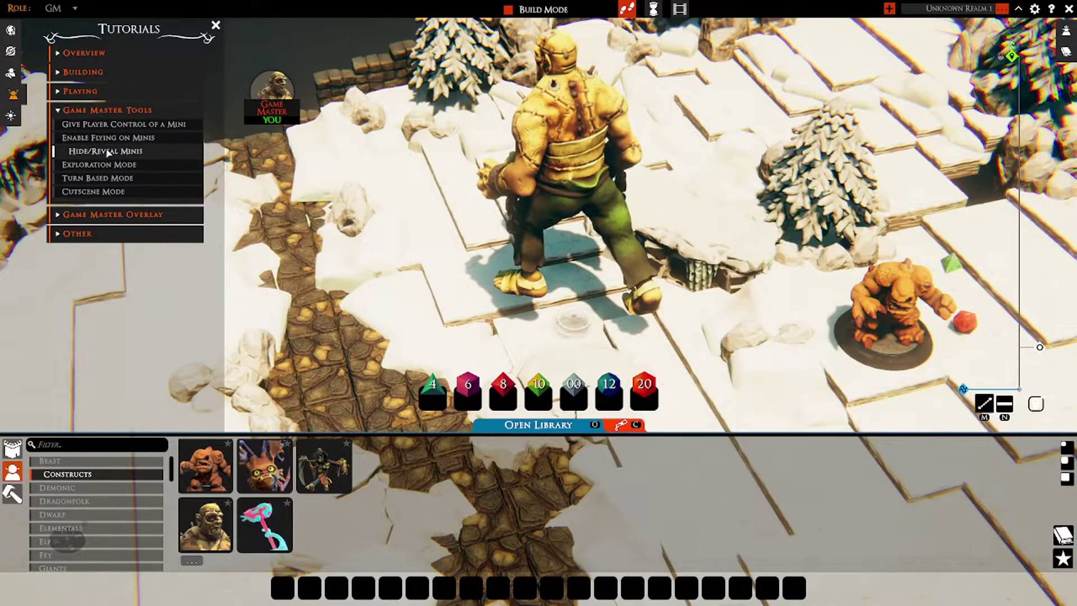
{"action": "left_click", "coordinate": [107, 151]}
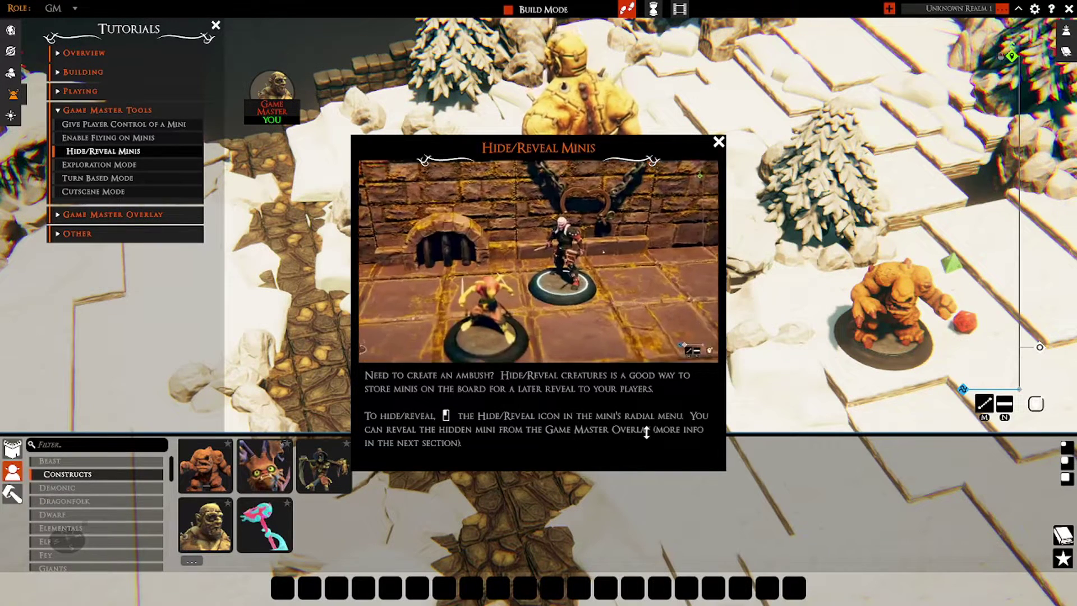
Close the Hide/Reveal Minis tutorial and hide the flesh golem mini.
{"action": "left_click", "coordinate": [719, 142]}
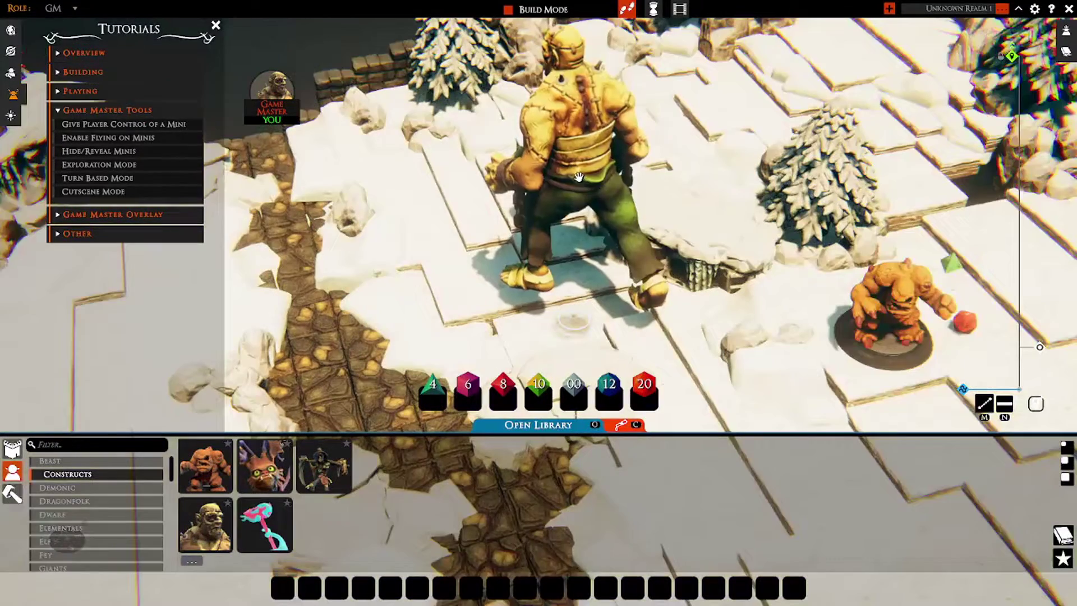
{"action": "right_click", "coordinate": [576, 177]}
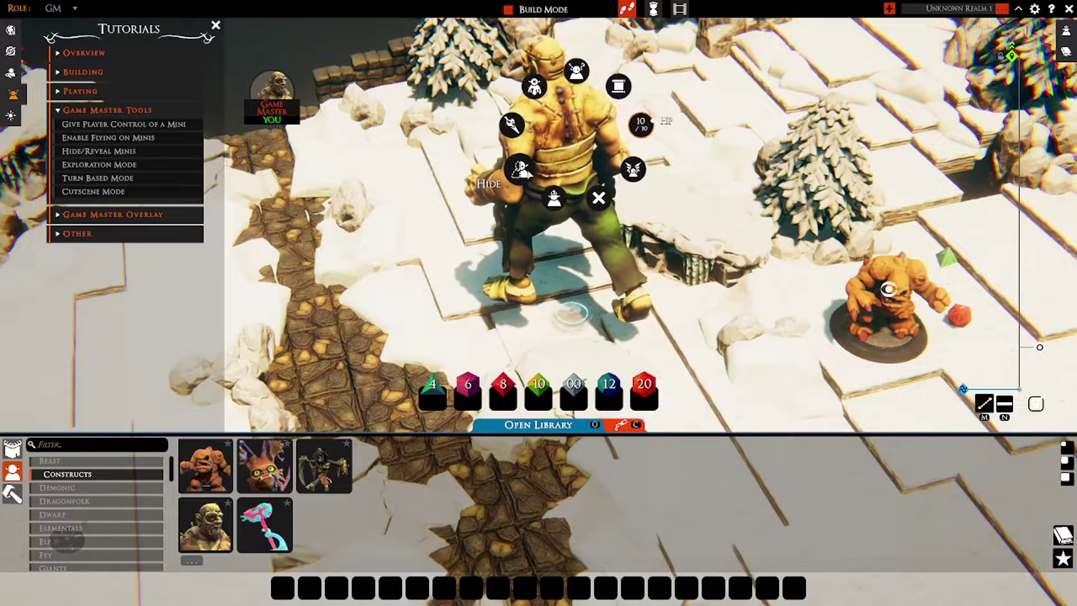
{"action": "left_click", "coordinate": [520, 168]}
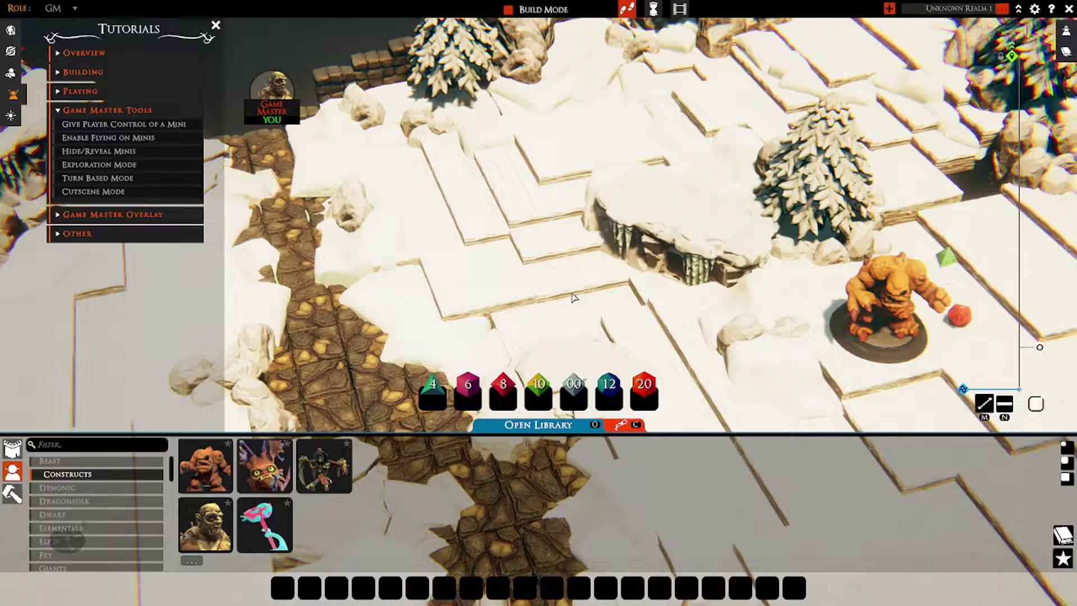
Show the Game Master overlay and examine how the hidden flesh golem is displayed next to the clay golem.
{"action": "left_click", "coordinate": [574, 297]}
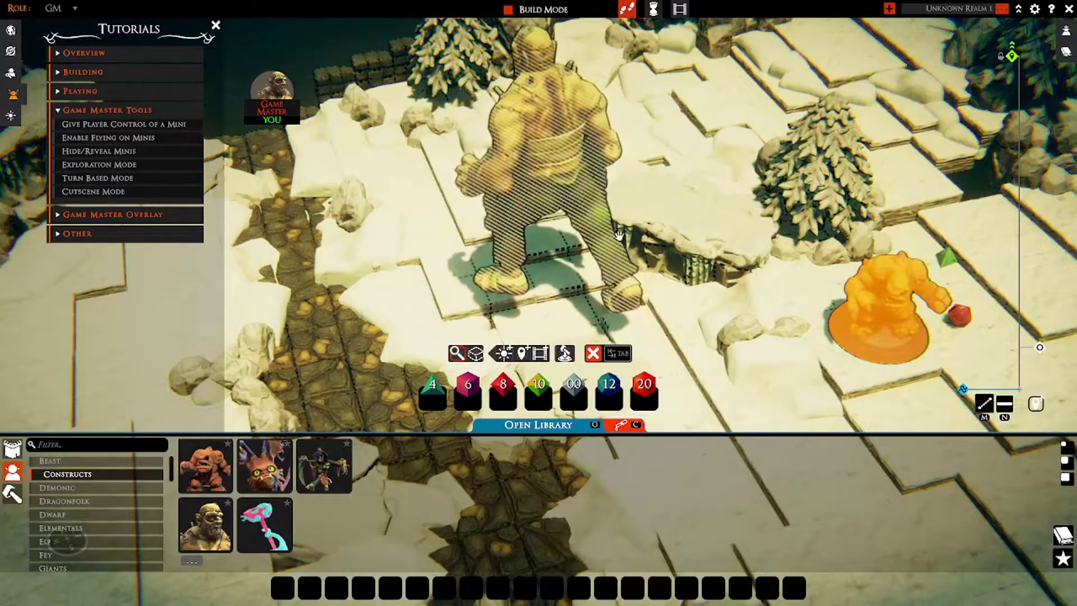
{"action": "mouse_move", "coordinate": [691, 162]}
{"action": "middle_mouse_down"}
{"action": "mouse_move", "coordinate": [785, 190]}
{"action": "mouse_move", "coordinate": [748, 134]}
{"action": "mouse_move", "coordinate": [724, 134]}
{"action": "middle_mouse_up"}
{"action": "scroll", "coordinate": [375, 224], "scroll_direction": "up", "scroll_amount": 2}
{"action": "right_click_drag", "start_coordinate": [747, 241], "coordinate": [651, 215]}
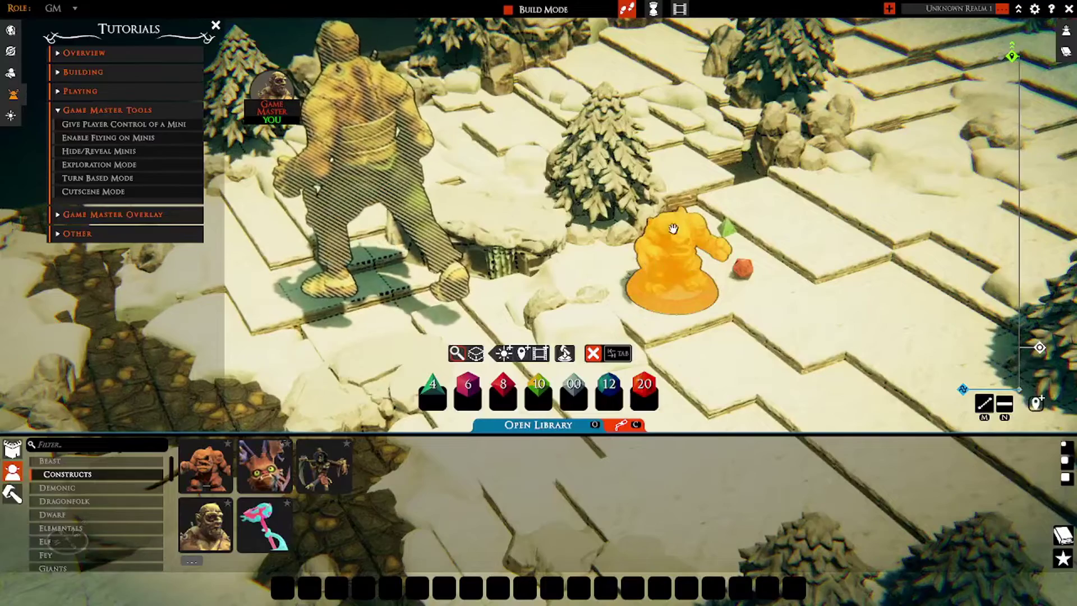
{"action": "mouse_move", "coordinate": [577, 254]}
{"action": "right_mouse_down"}
{"action": "mouse_move", "coordinate": [576, 270]}
{"action": "mouse_move", "coordinate": [493, 230]}
{"action": "mouse_move", "coordinate": [436, 234]}
{"action": "right_mouse_up"}
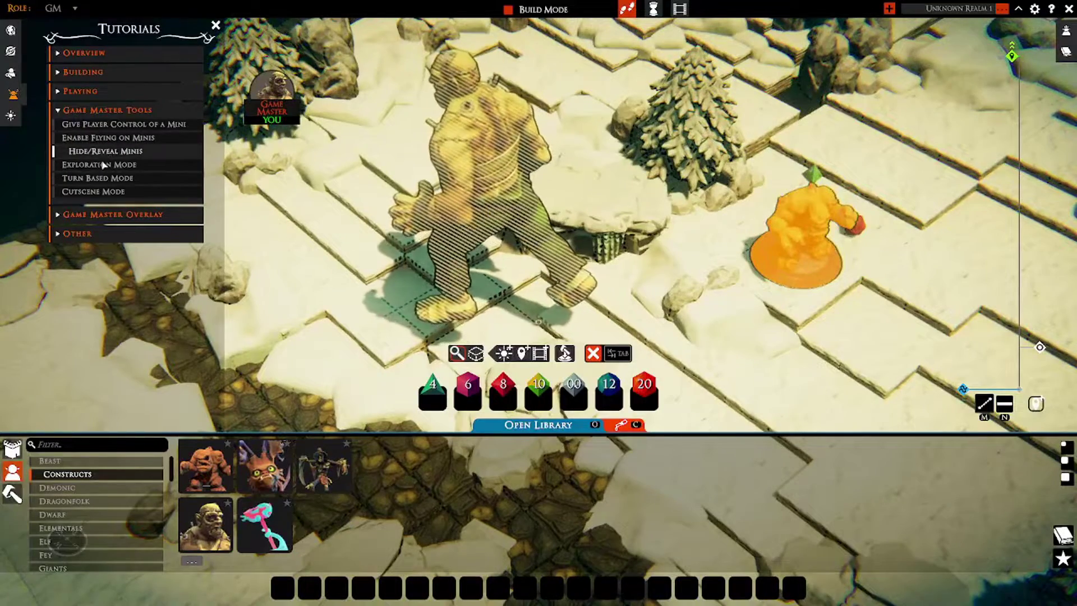
Read the Exploration Mode tutorial and move the clay golem slightly on the board.
{"action": "left_click", "coordinate": [101, 166]}
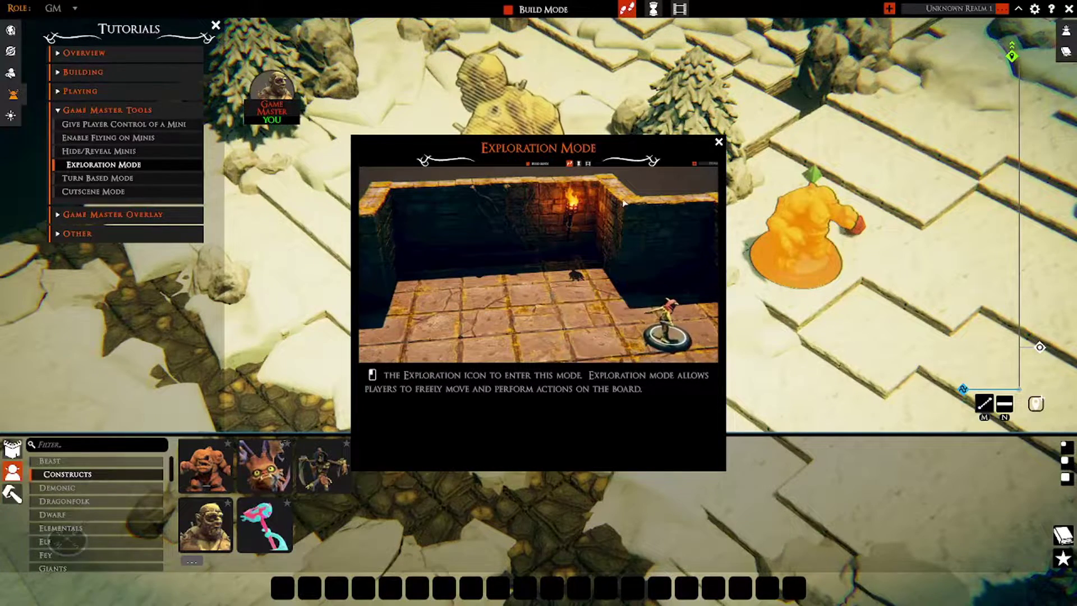
{"action": "mouse_move", "coordinate": [795, 250]}
{"action": "left_mouse_down"}
{"action": "mouse_move", "coordinate": [853, 278]}
{"action": "mouse_move", "coordinate": [933, 168]}
{"action": "mouse_move", "coordinate": [1018, 129]}
{"action": "mouse_move", "coordinate": [982, 269]}
{"action": "mouse_move", "coordinate": [861, 188]}
{"action": "mouse_move", "coordinate": [806, 266]}
{"action": "mouse_move", "coordinate": [792, 248]}
{"action": "mouse_move", "coordinate": [850, 241]}
{"action": "mouse_move", "coordinate": [830, 230]}
{"action": "mouse_move", "coordinate": [804, 259]}
{"action": "left_mouse_up"}
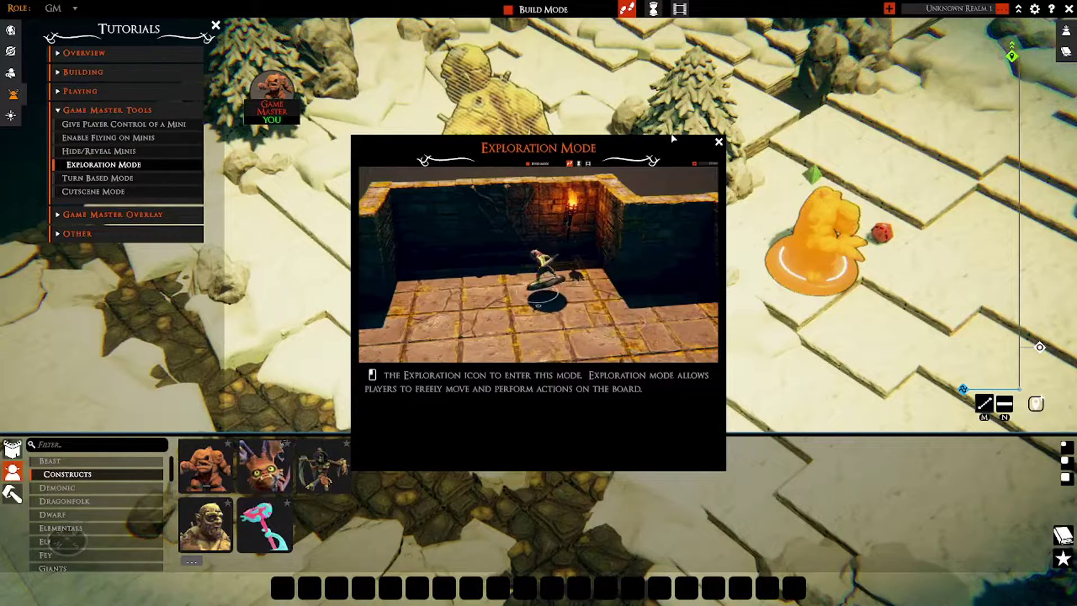
Read the Turn Based Mode tutorial, switch the board to turn-based mode, and close the tutorials.
{"action": "left_click", "coordinate": [100, 178]}
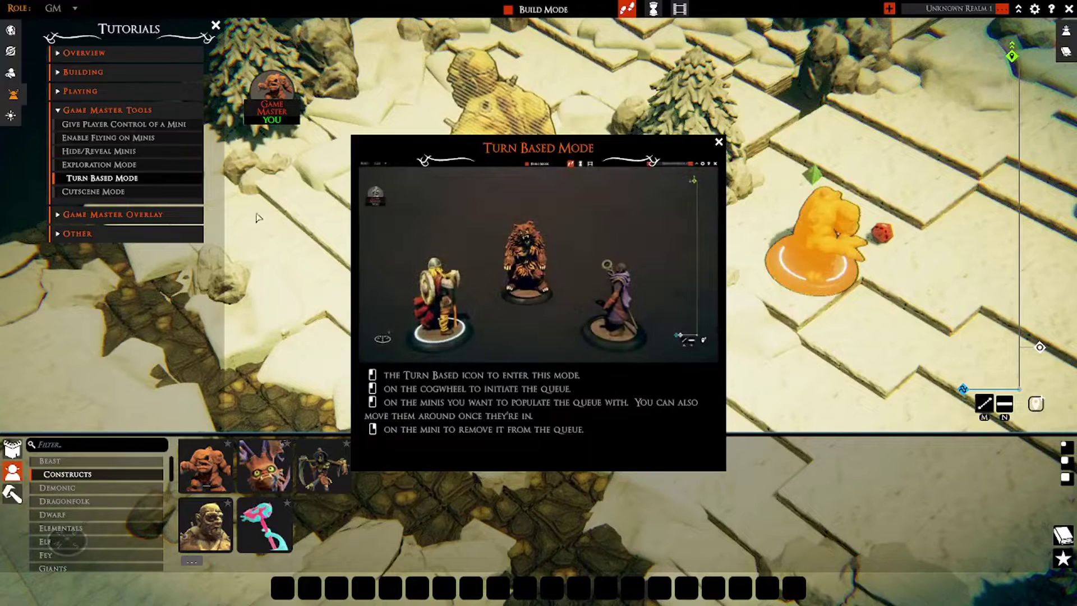
{"action": "left_click", "coordinate": [653, 9]}
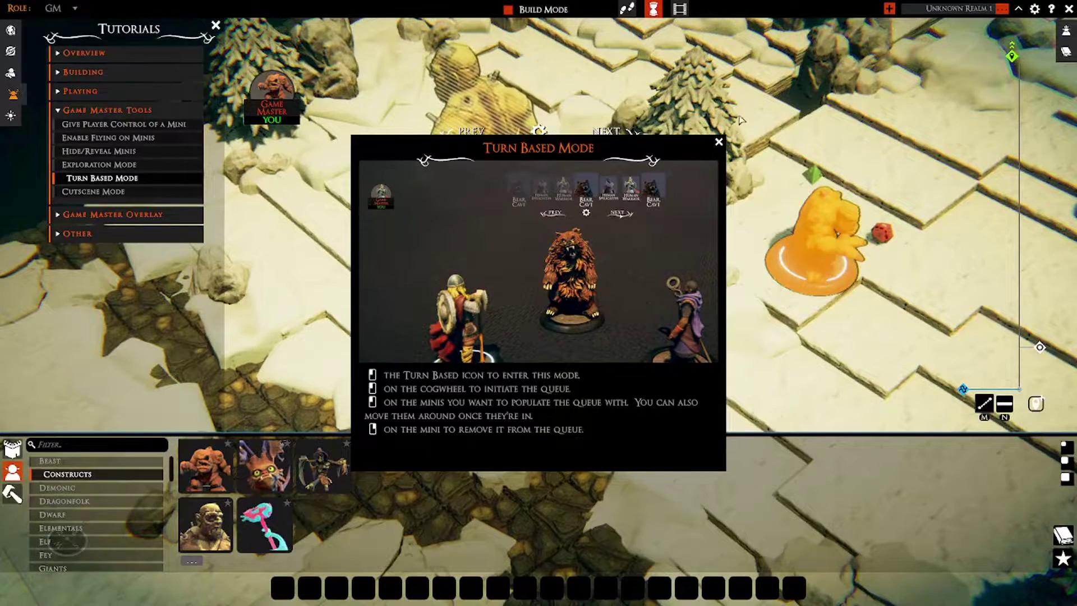
{"action": "left_click", "coordinate": [718, 143]}
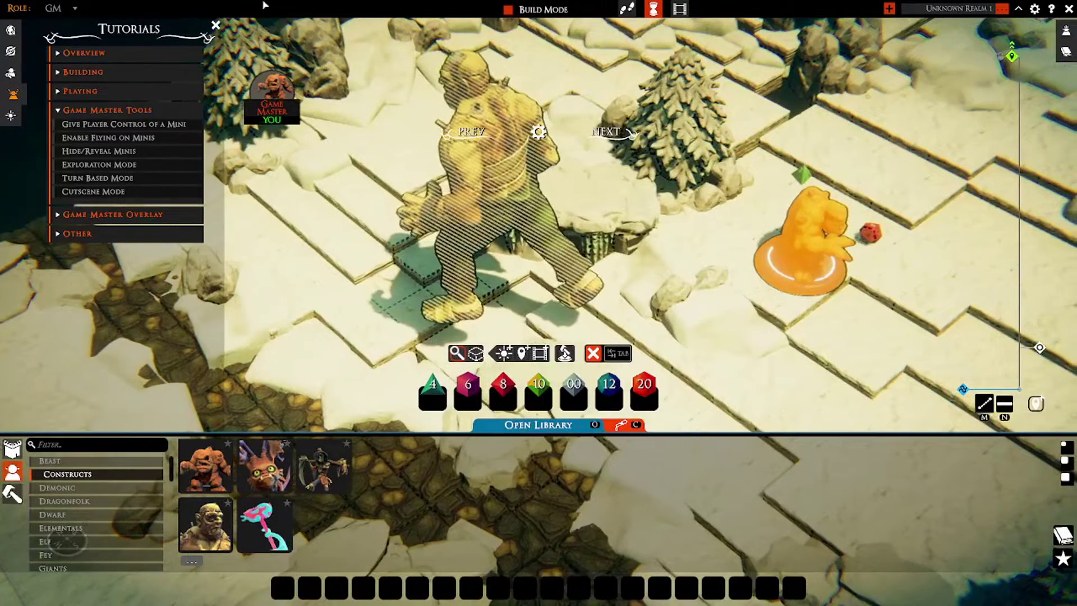
{"action": "left_click", "coordinate": [218, 26]}
Select the hidden flesh golem and start setting up the turn order queue.
{"action": "key", "text": "w"}
{"action": "left_click", "coordinate": [489, 219]}
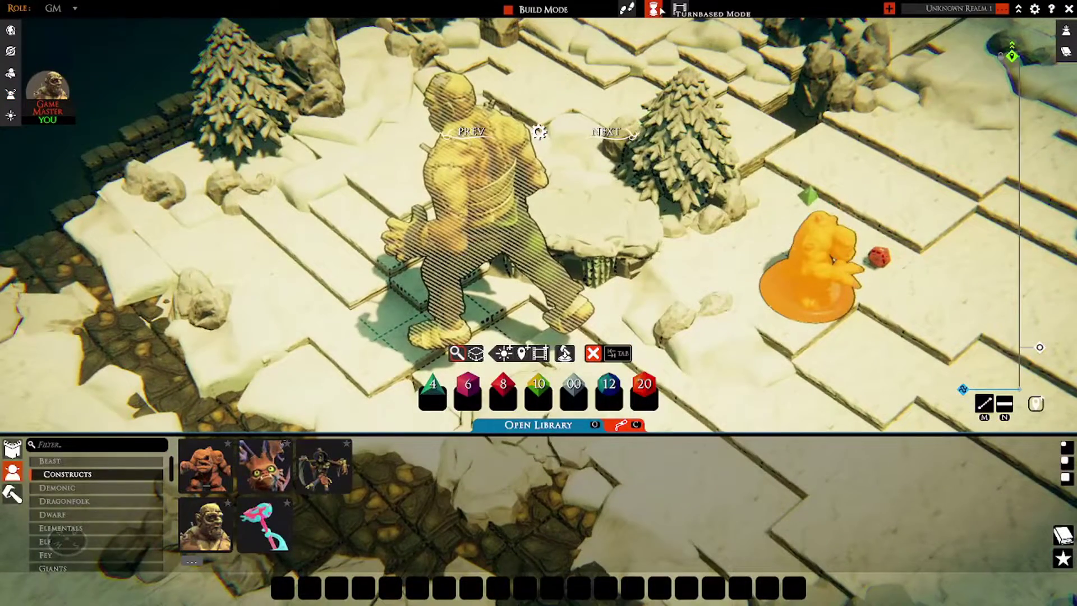
{"action": "key", "text": "a"}
{"action": "key", "text": "d"}
{"action": "key", "text": "s"}
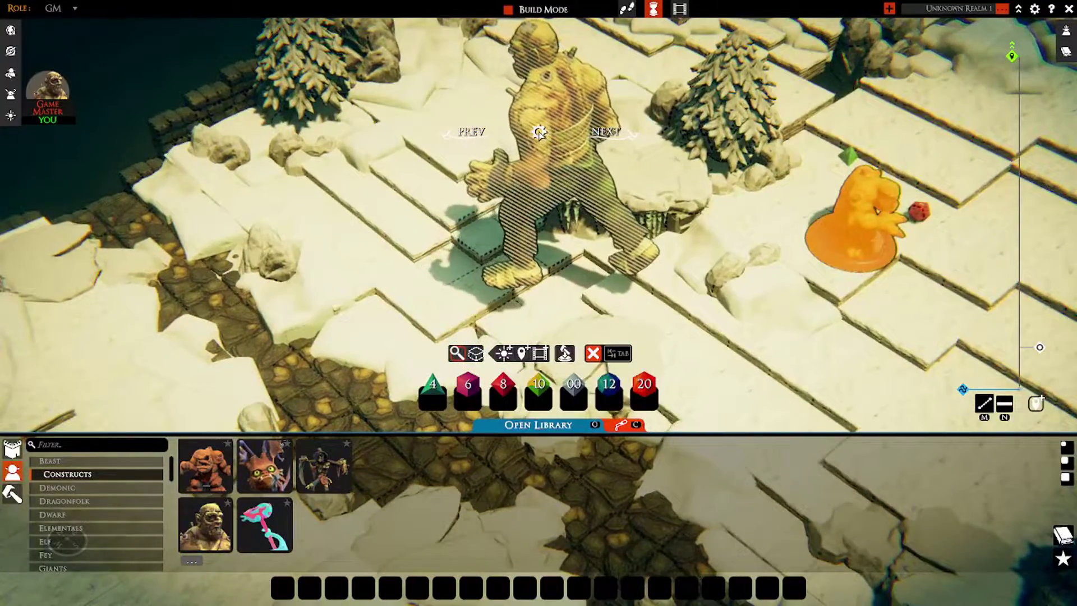
{"action": "key", "text": "w"}
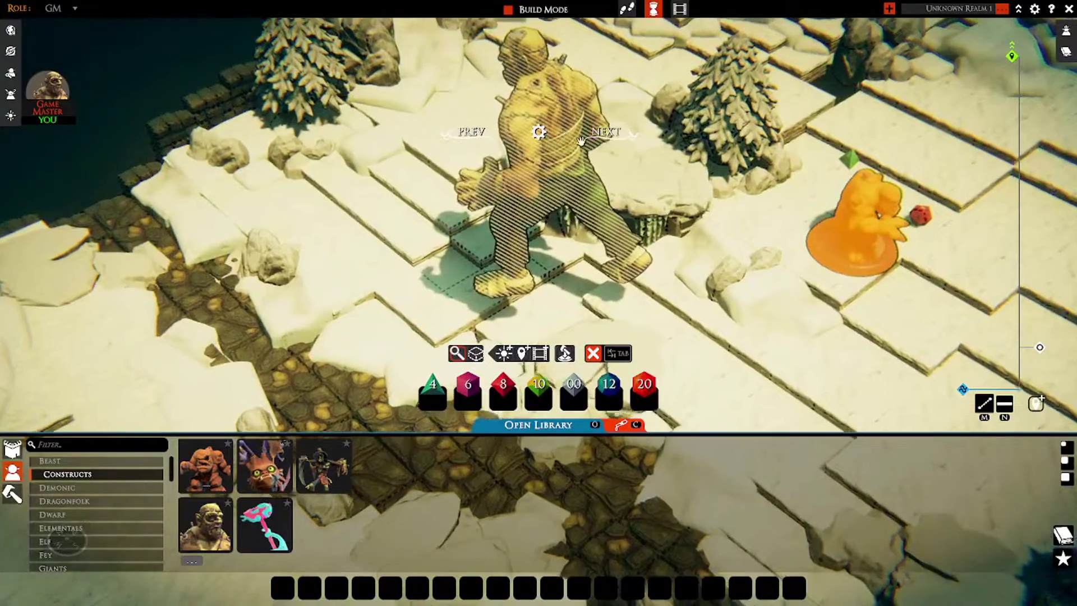
{"action": "key", "text": "d"}
{"action": "key", "text": "s"}
{"action": "left_click", "coordinate": [539, 133]}
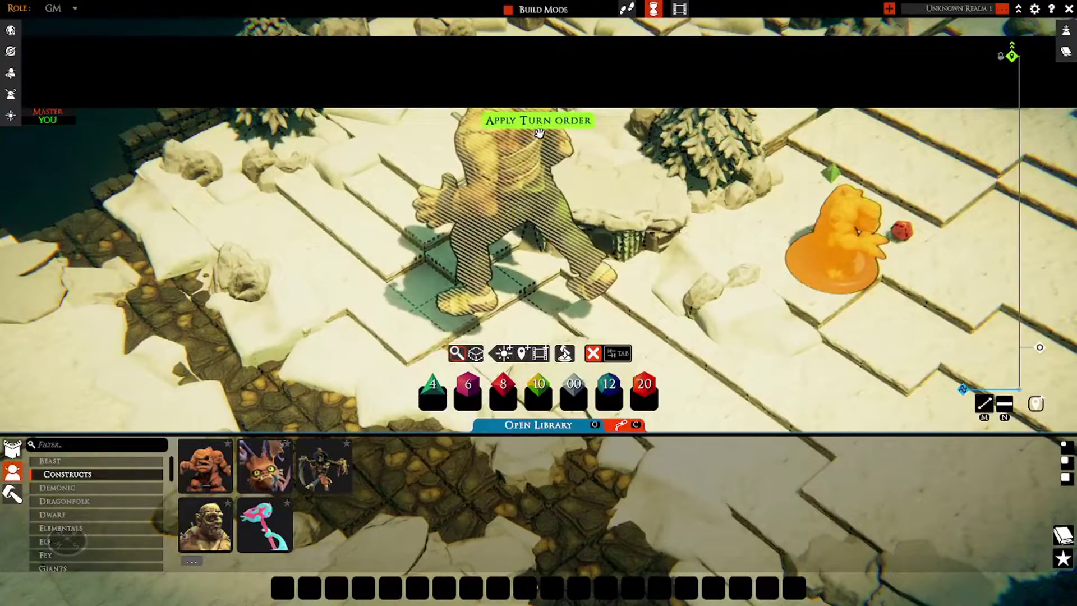
Add the flesh golem and the clay golem to the queue in that sequence and apply the turn order.
{"action": "key", "text": "a"}
{"action": "key", "text": "w"}
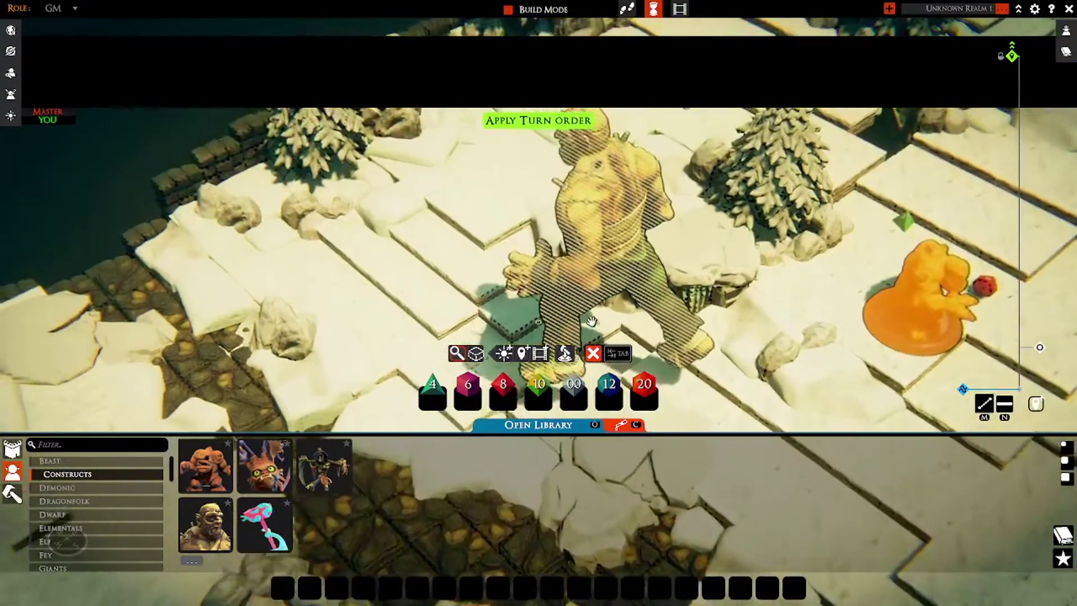
{"action": "key", "text": "d"}
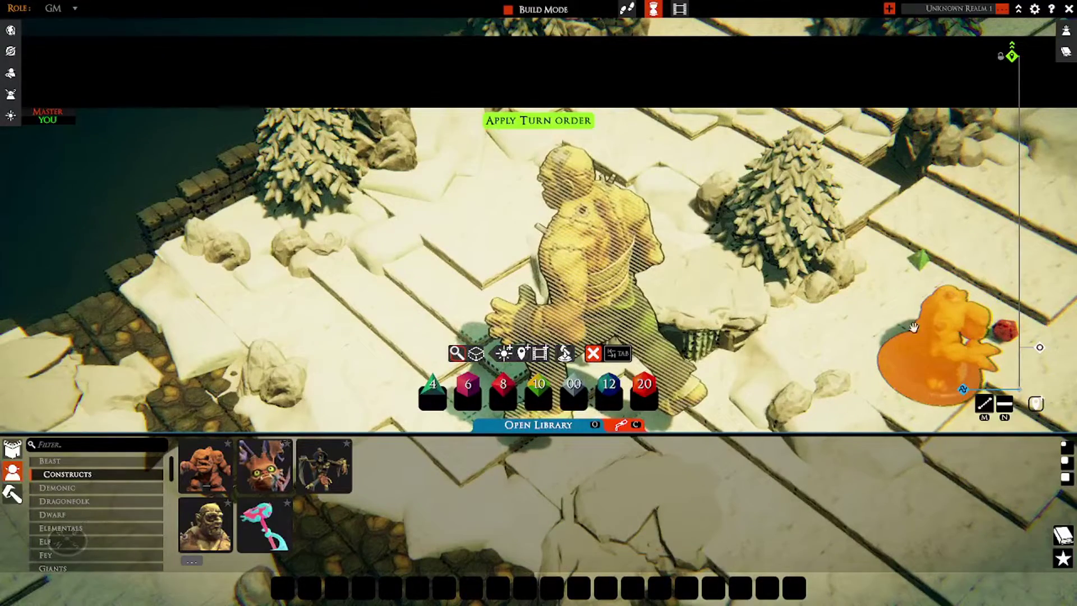
{"action": "left_click", "coordinate": [605, 254]}
{"action": "key", "text": "d"}
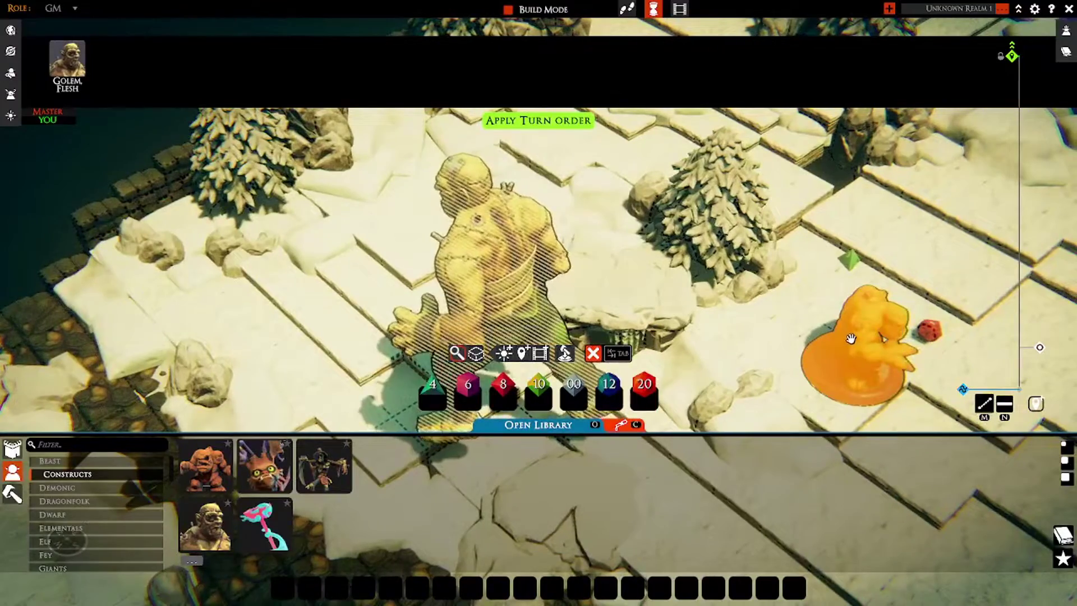
{"action": "left_click", "coordinate": [851, 339]}
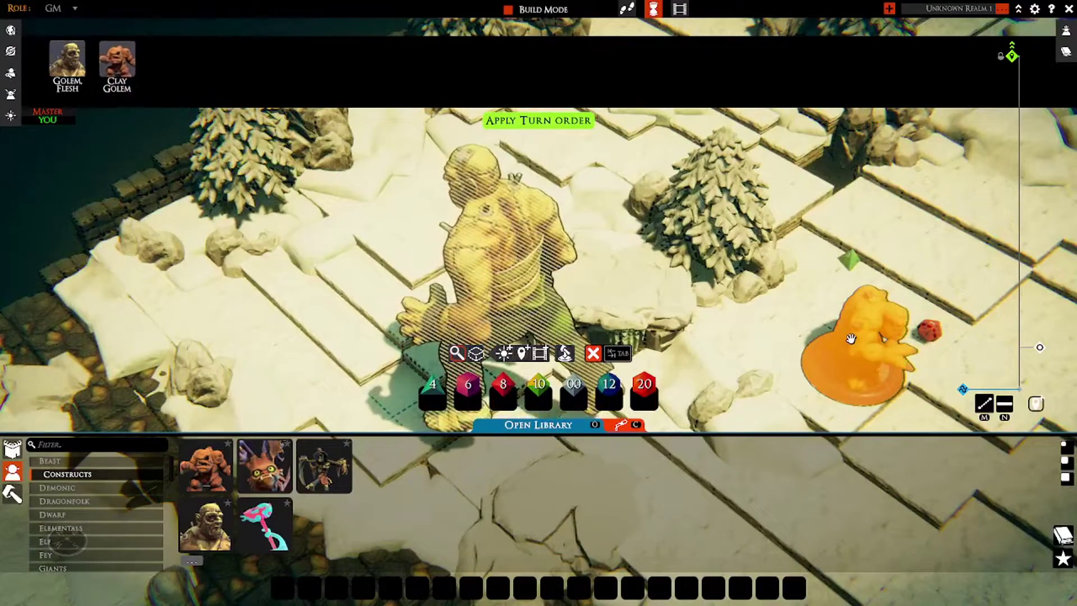
{"action": "key", "text": "s"}
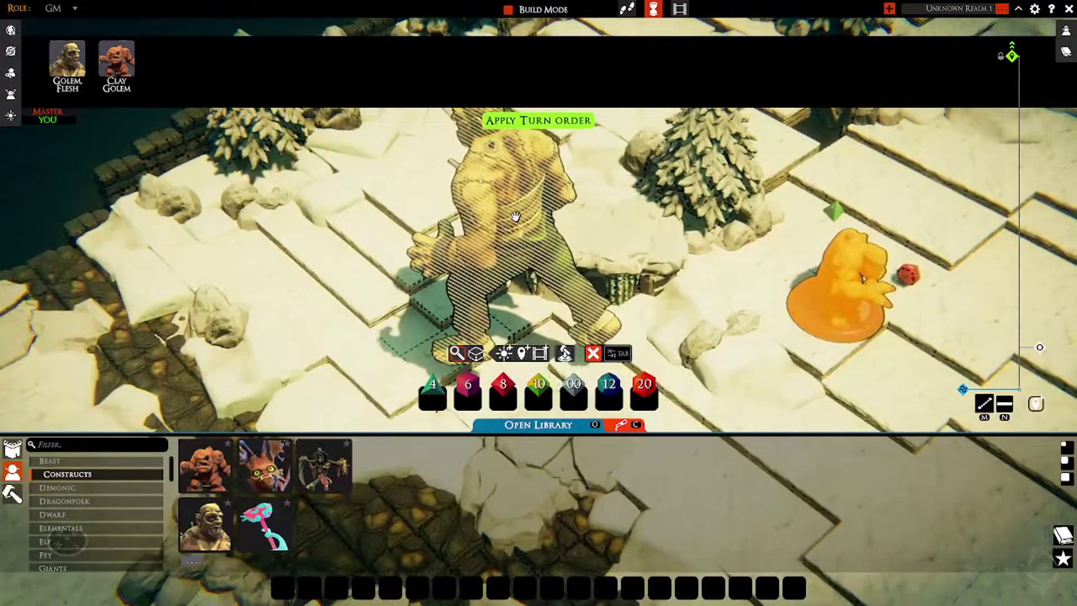
{"action": "key", "text": "w"}
{"action": "left_click", "coordinate": [557, 120]}
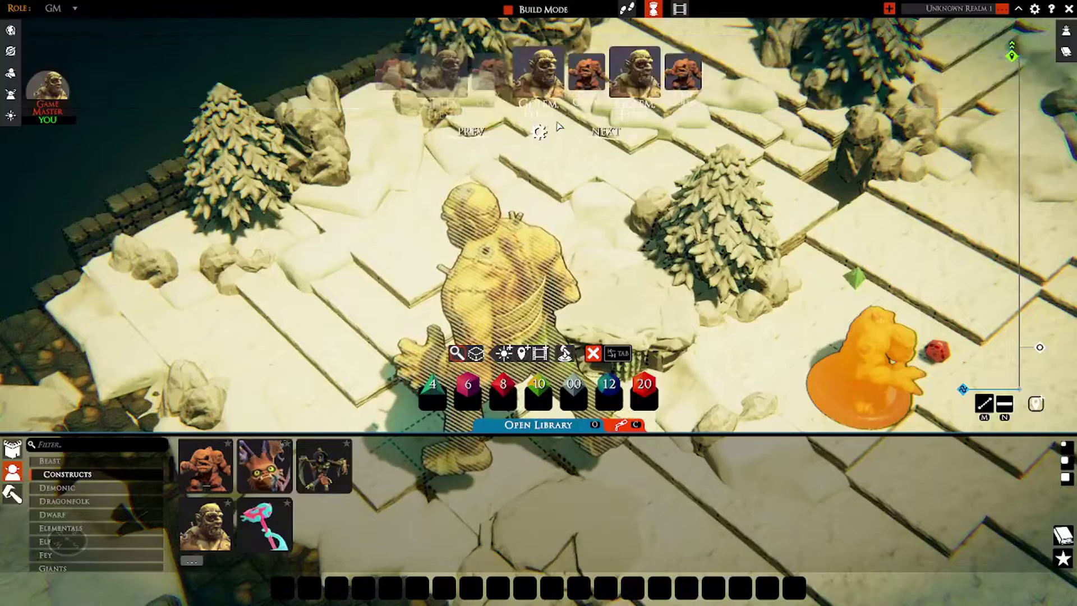
Look over the two golems' turn order on the board and close the Game Master overlay.
{"action": "key", "text": "w"}
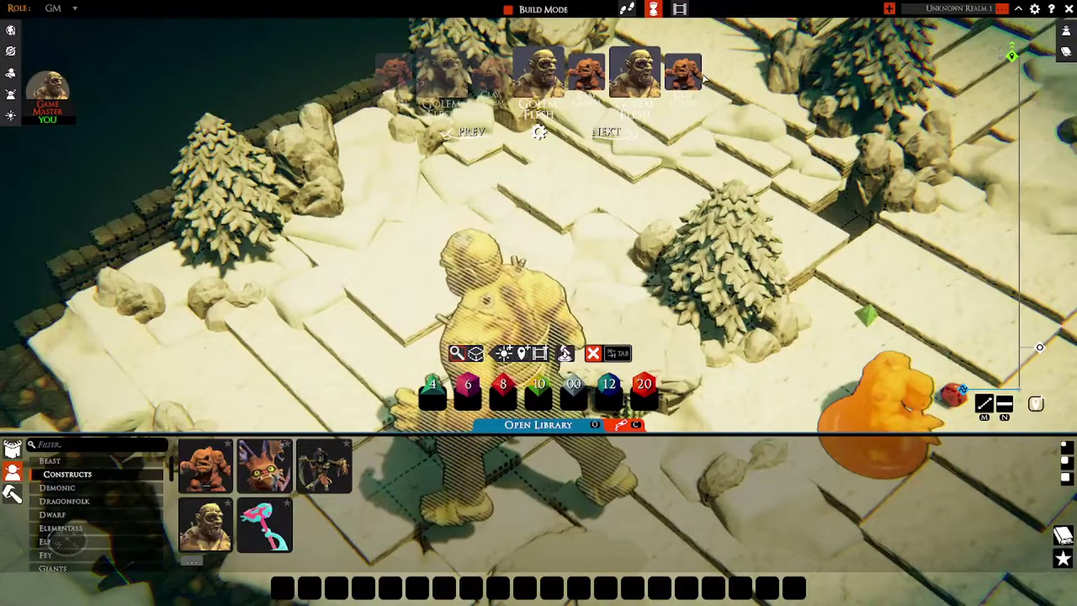
{"action": "key", "text": "s"}
{"action": "key", "text": "s"}
{"action": "key", "text": "d"}
{"action": "key", "text": "w"}
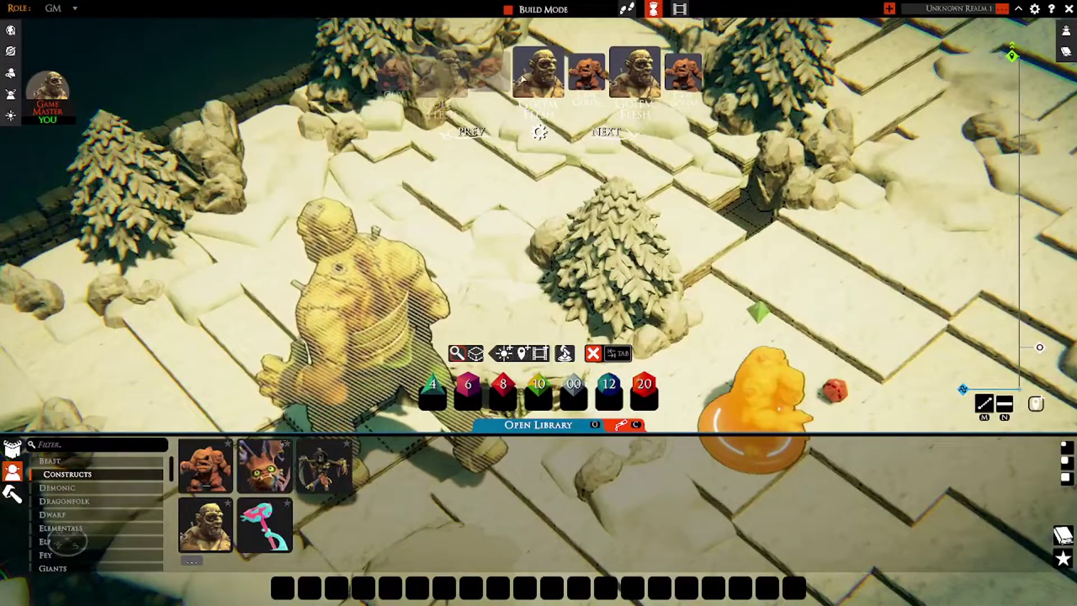
{"action": "key", "text": "a"}
{"action": "key", "text": "w"}
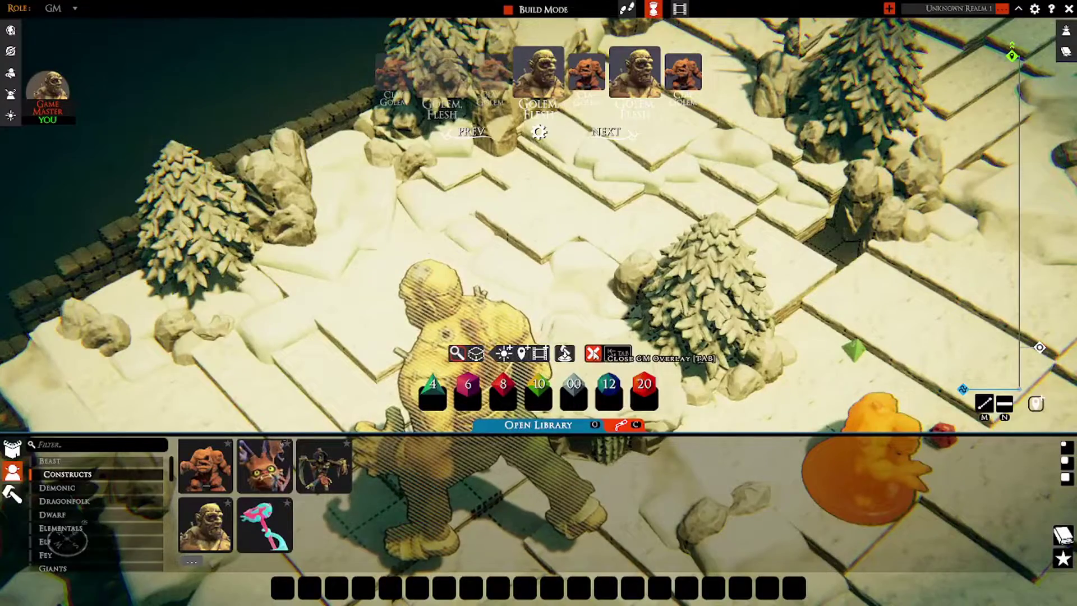
{"action": "left_click", "coordinate": [594, 353]}
{"action": "key", "text": "s"}
{"action": "key", "text": "d"}
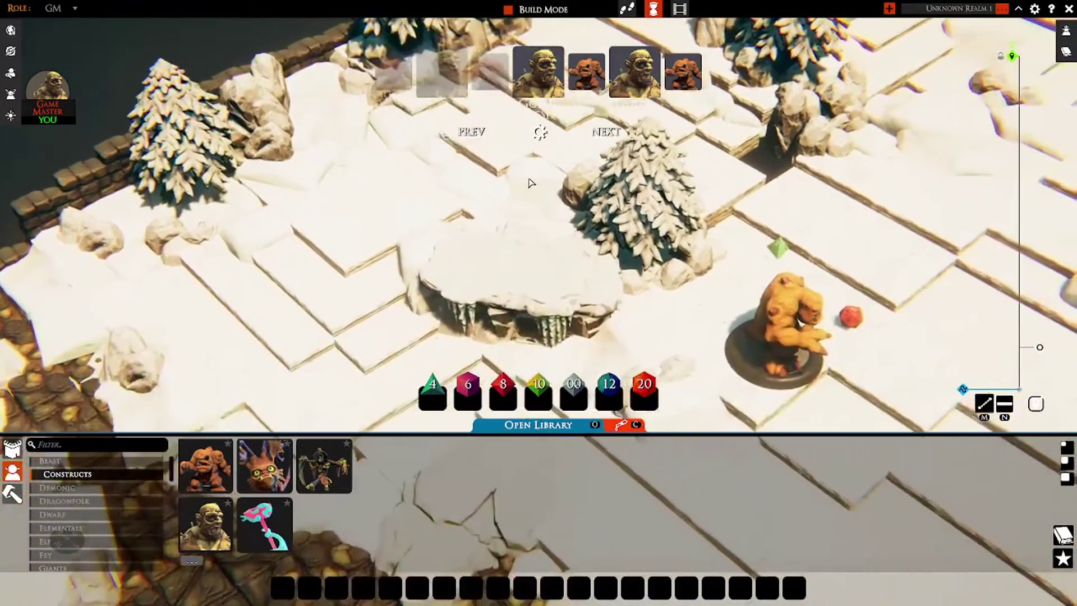
{"action": "key", "text": "s"}
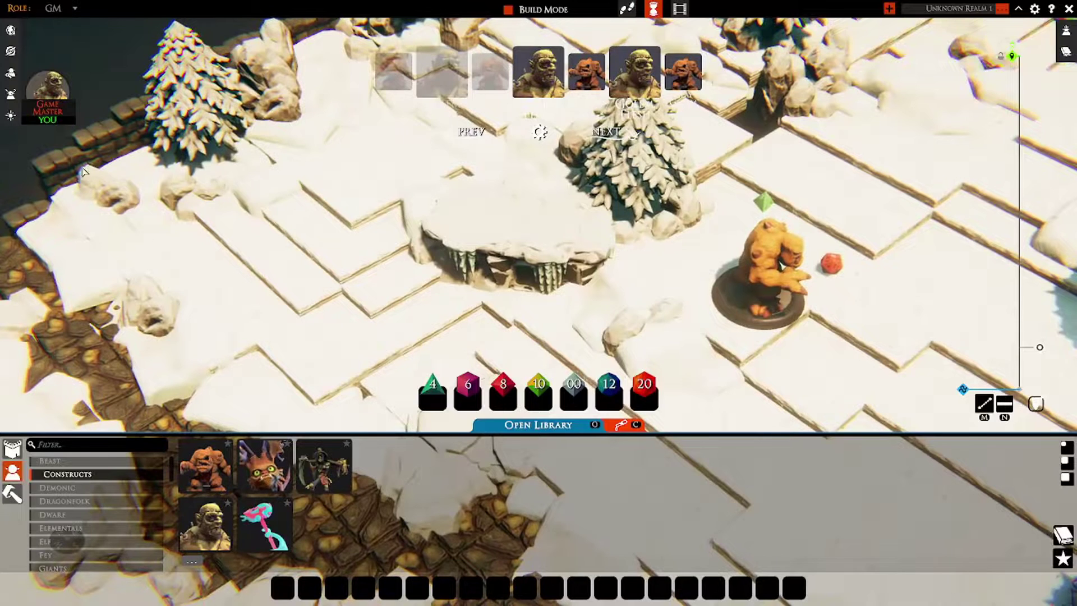
Reopen the tutorials, then read the Cutscene Mode tutorial and close it.
{"action": "left_click", "coordinate": [13, 94]}
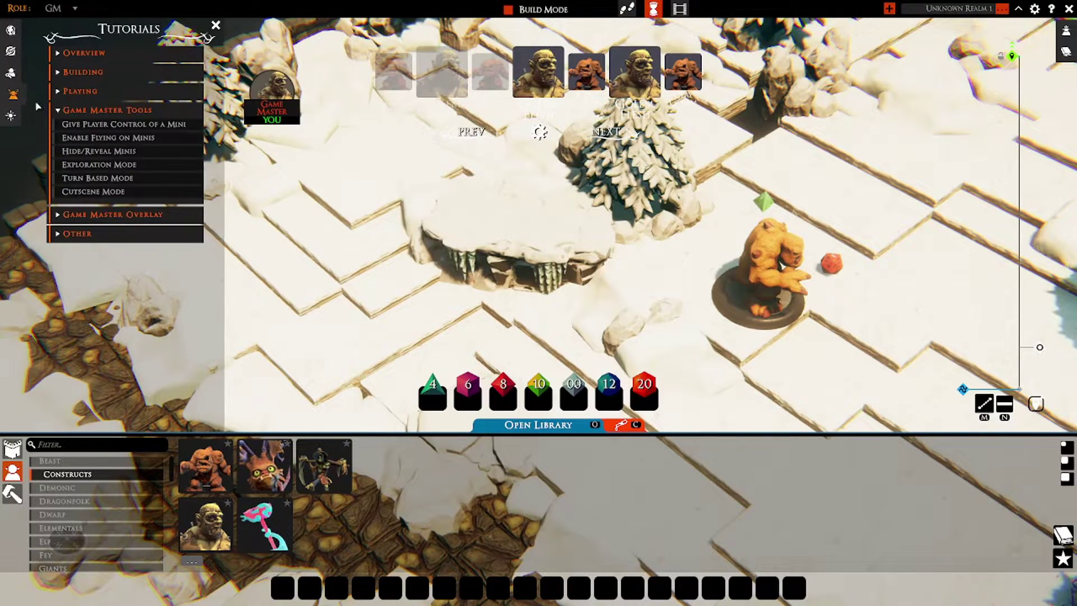
{"action": "left_click", "coordinate": [116, 191]}
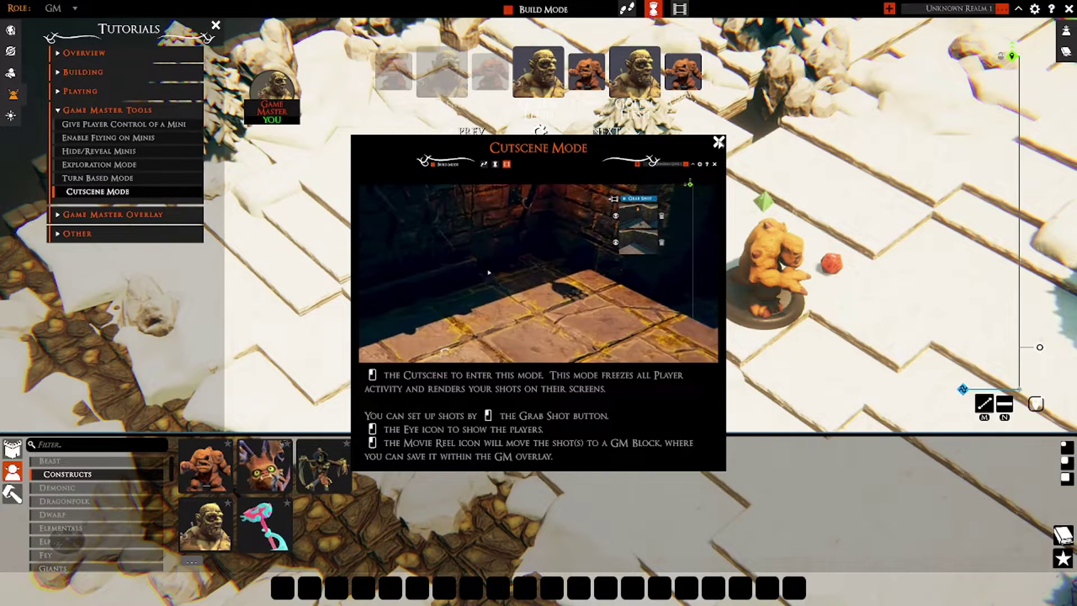
{"action": "left_click", "coordinate": [718, 142]}
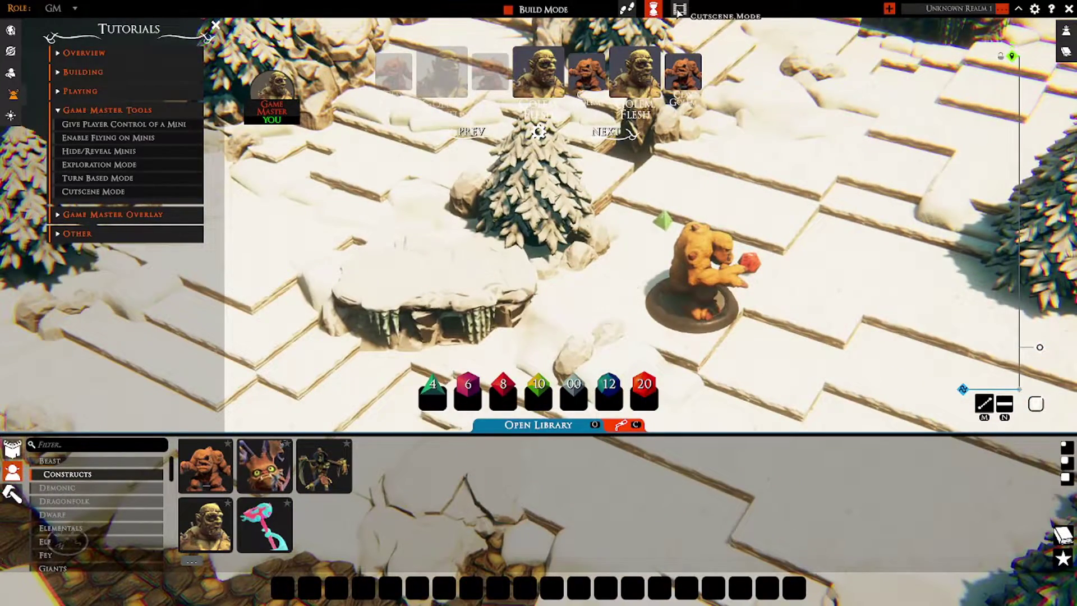
In cutscene mode, grab a shot of the dark wooden house's front and send it to the players.
{"action": "left_click", "coordinate": [679, 9]}
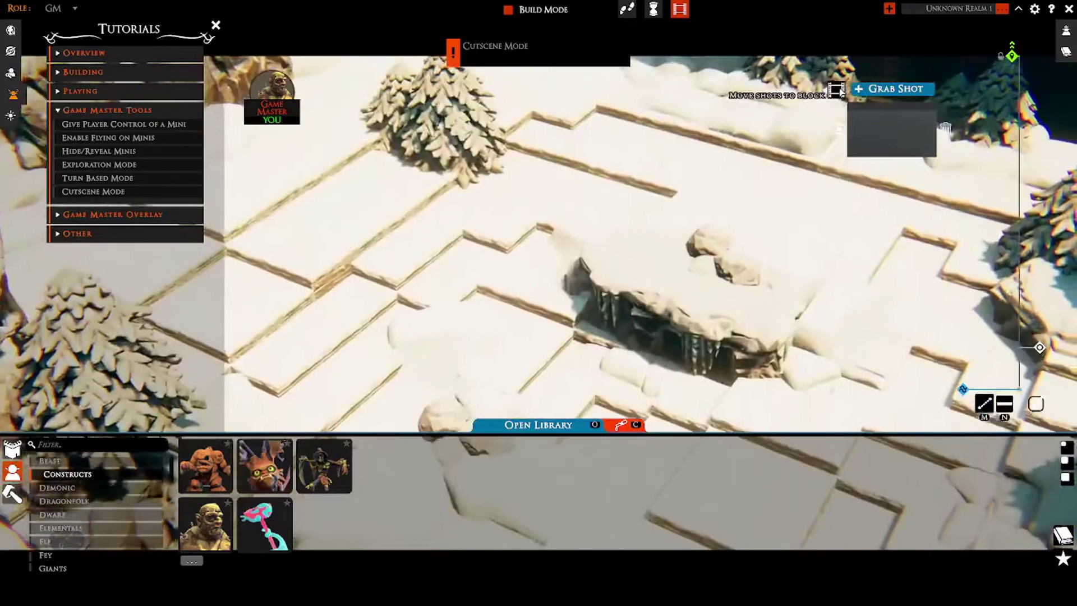
{"action": "right_click_drag", "start_coordinate": [596, 223], "coordinate": [757, 179]}
{"action": "key", "text": "w"}
{"action": "left_click", "coordinate": [879, 91]}
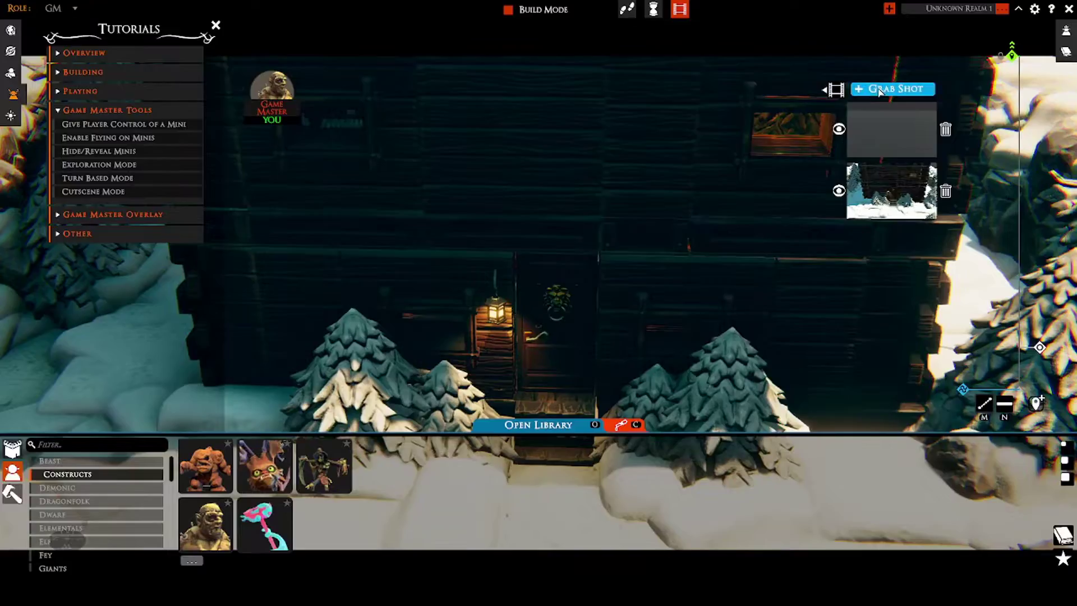
{"action": "key", "text": "s"}
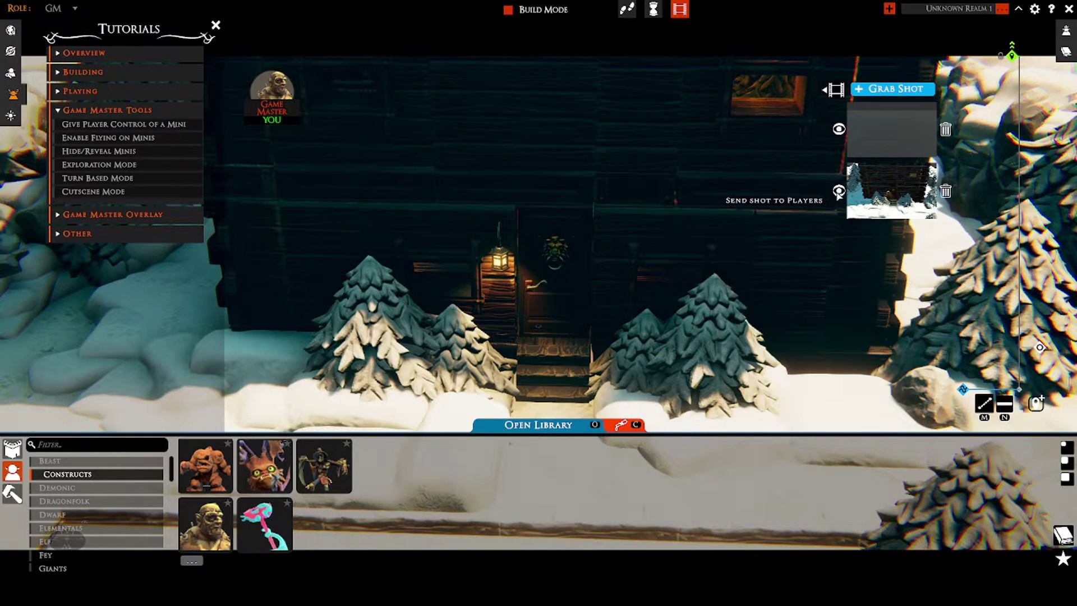
{"action": "left_click", "coordinate": [839, 192]}
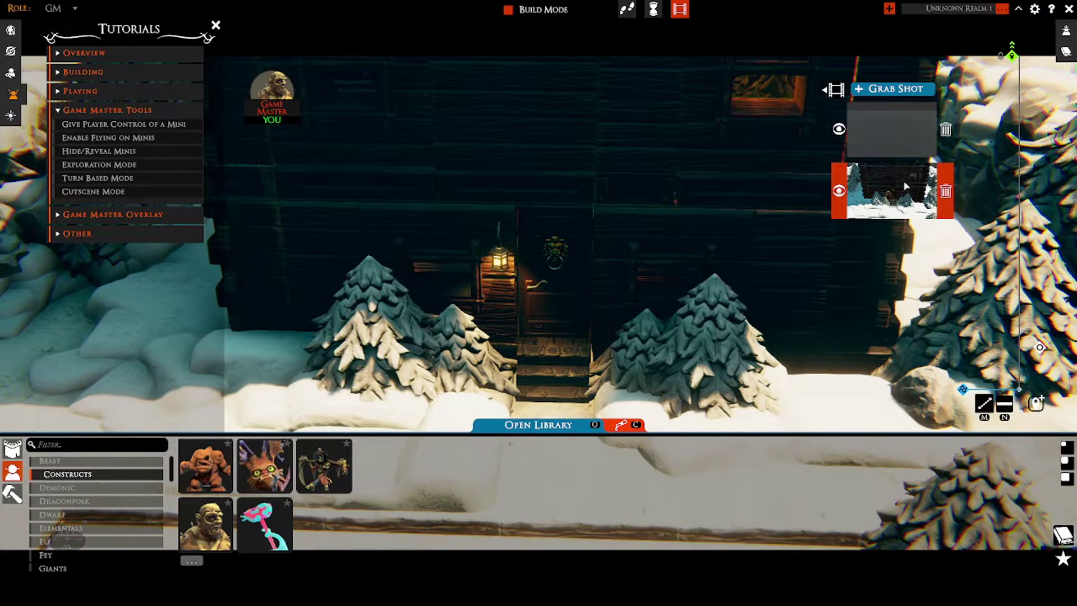
Reread the Cutscene Mode tutorial about moving shots to a GM Block and close it.
{"action": "left_click", "coordinate": [112, 191]}
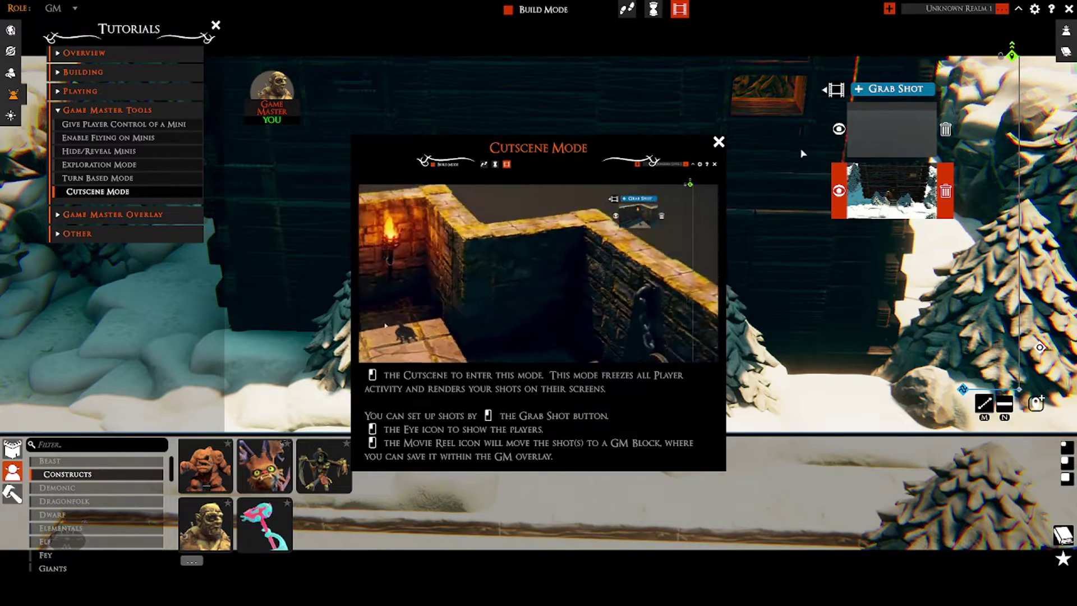
{"action": "left_click", "coordinate": [719, 141]}
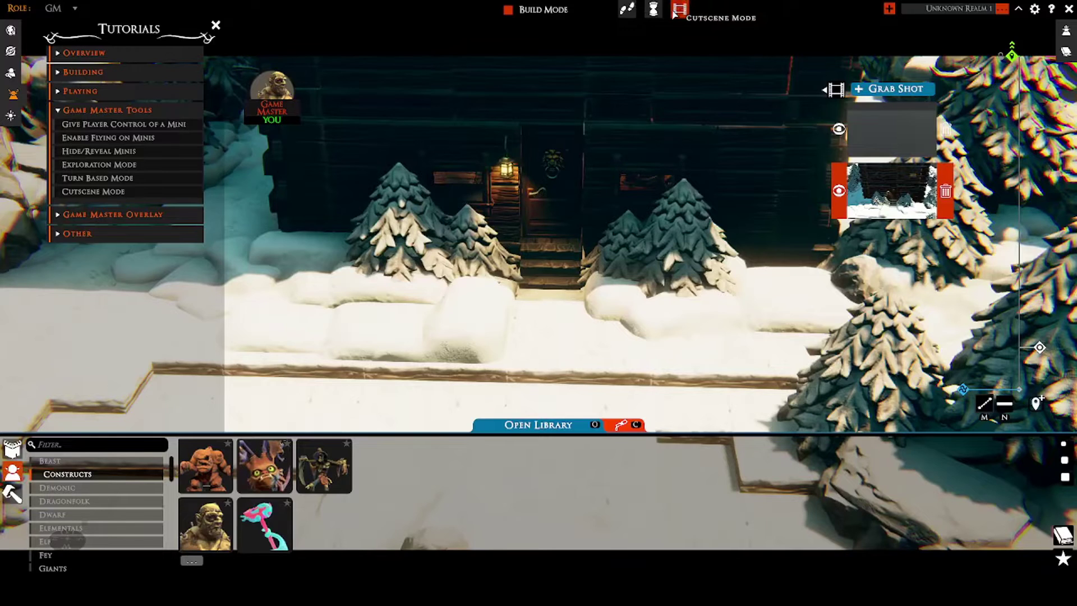
Read the Overview tutorial in the Game Master Overlay section and close it.
{"action": "left_click", "coordinate": [59, 111]}
{"action": "left_click", "coordinate": [59, 130]}
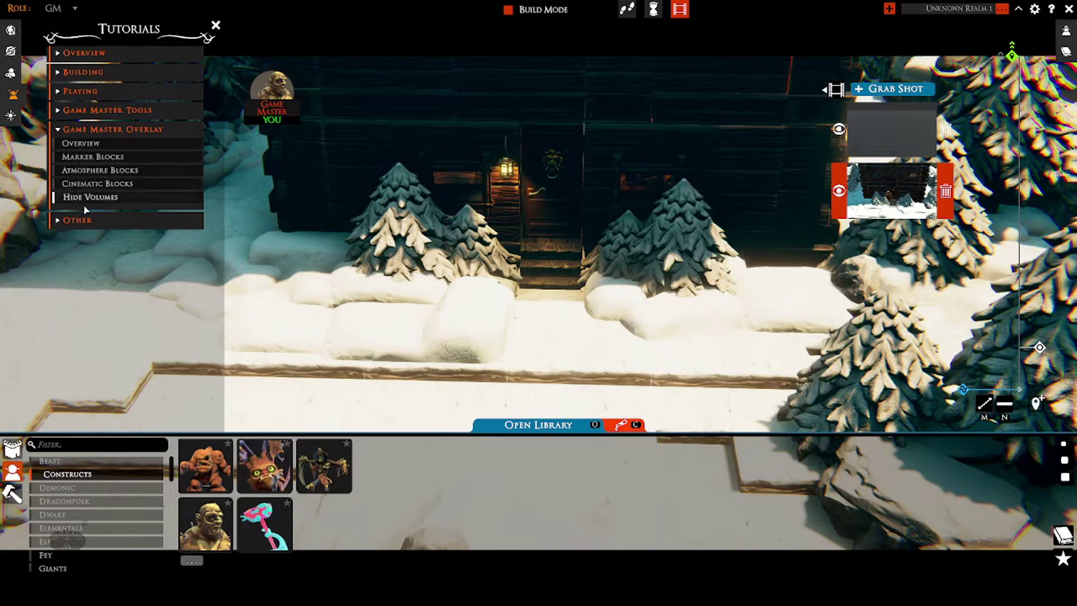
{"action": "left_click", "coordinate": [89, 145]}
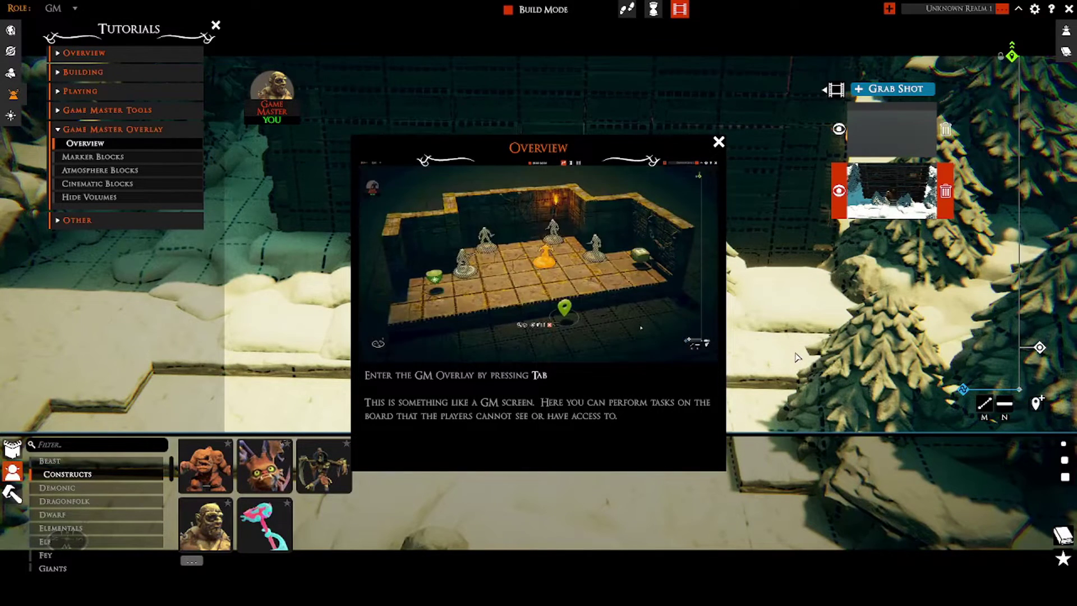
{"action": "left_click", "coordinate": [719, 141]}
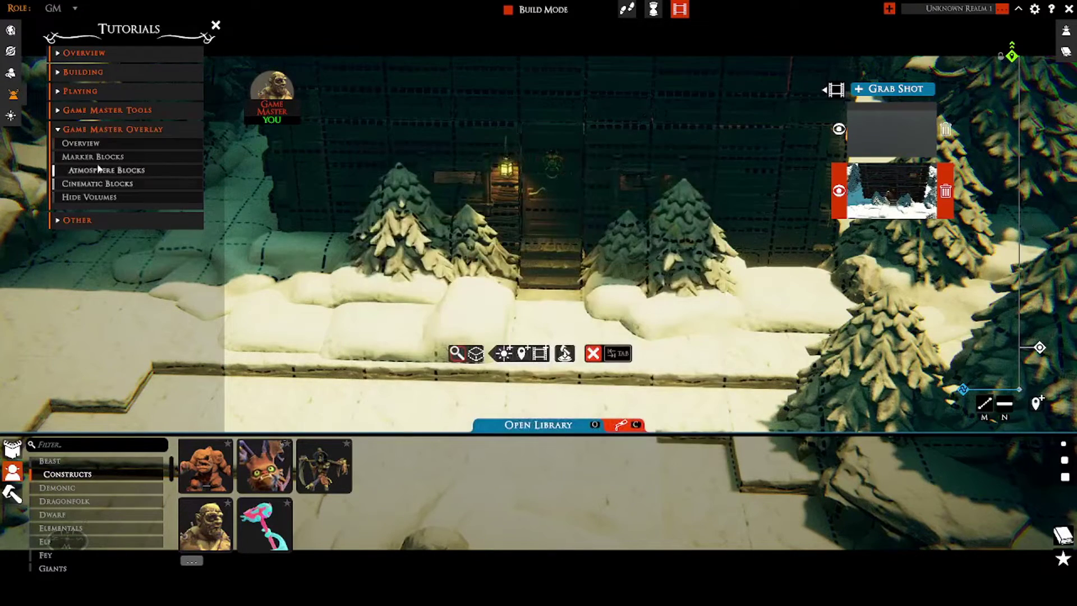
Read the Marker Blocks, Atmosphere Blocks, Cinematic Blocks and Hide Volumes tutorials, then close the last one.
{"action": "left_click", "coordinate": [97, 157]}
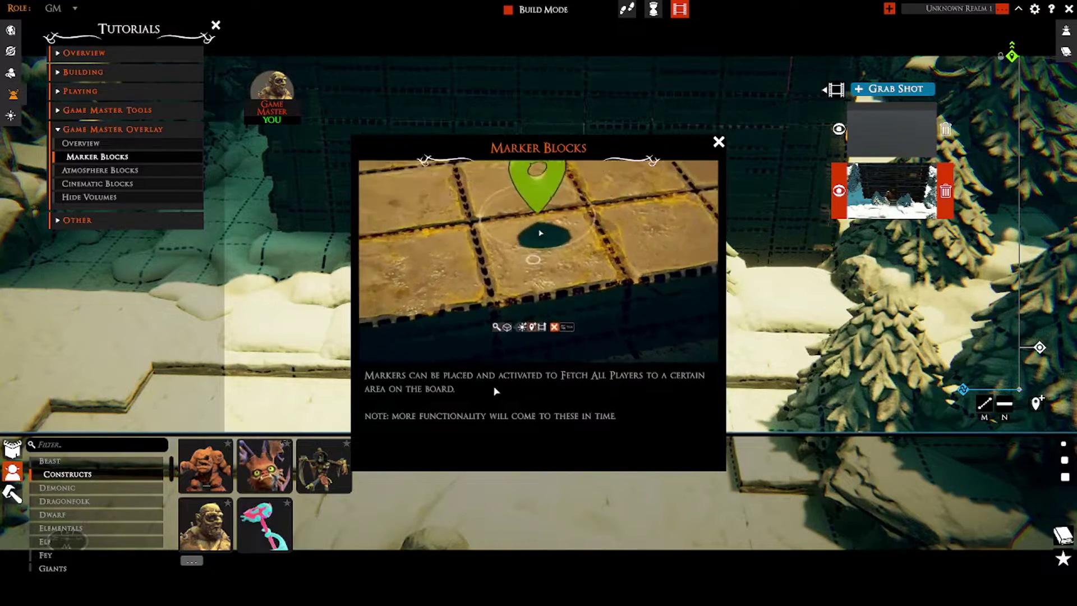
{"action": "left_click", "coordinate": [81, 169]}
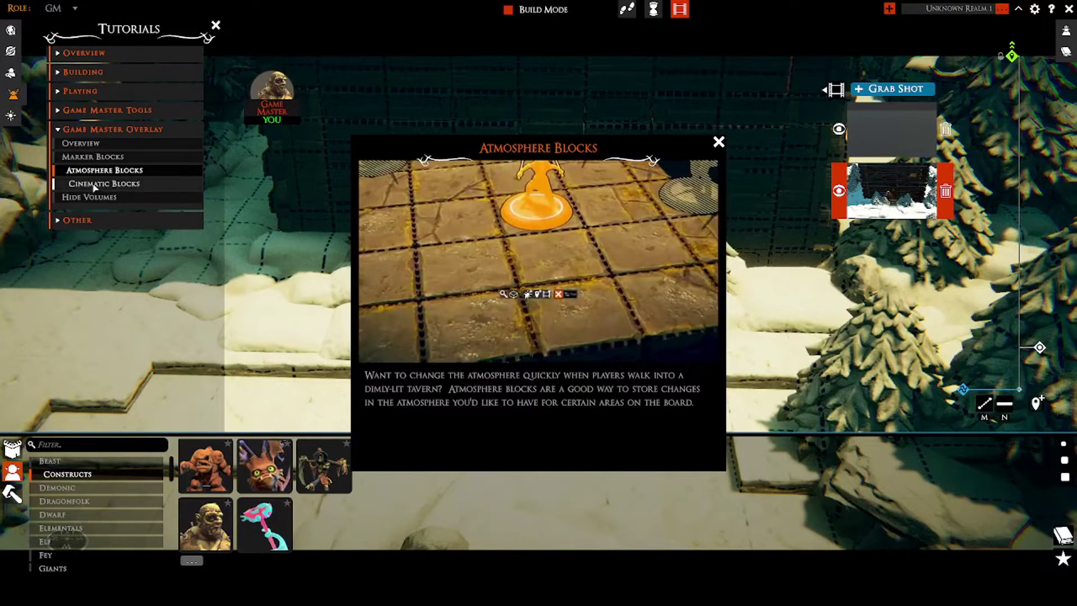
{"action": "left_click", "coordinate": [94, 186]}
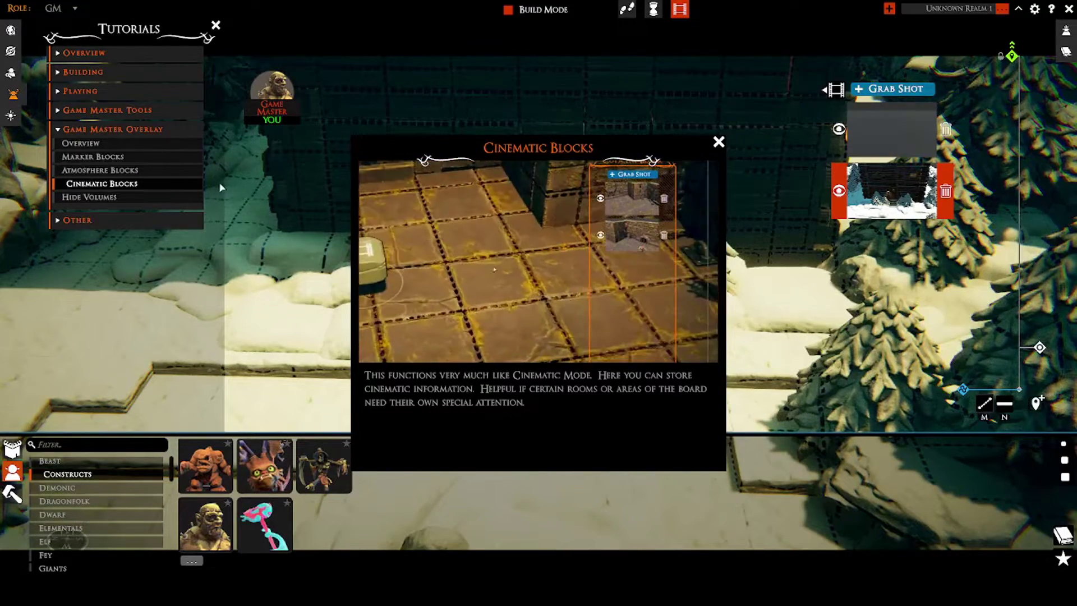
{"action": "left_click", "coordinate": [86, 198]}
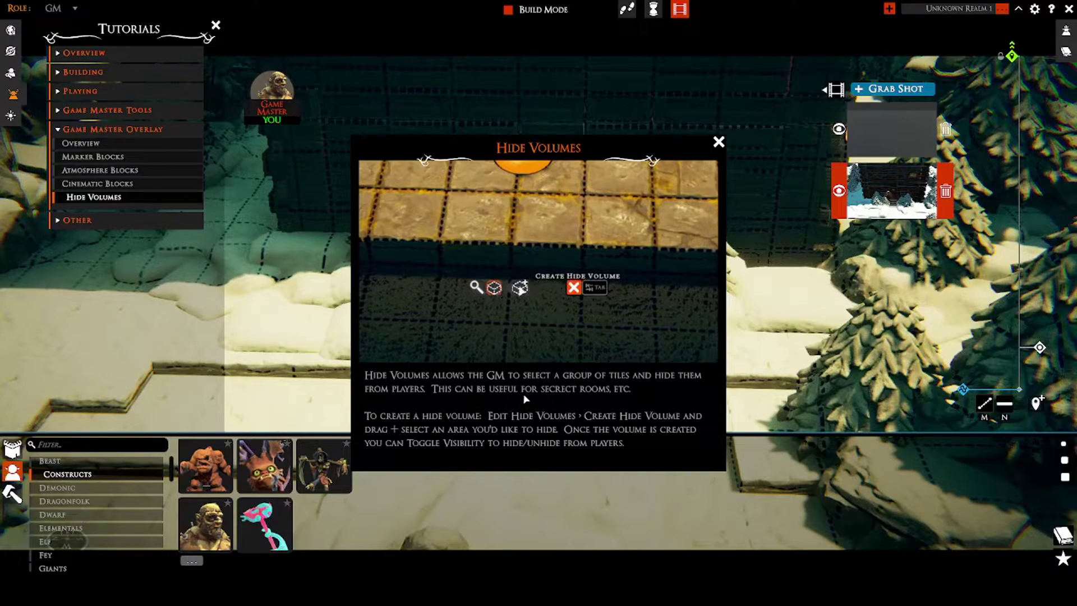
{"action": "left_click", "coordinate": [718, 141]}
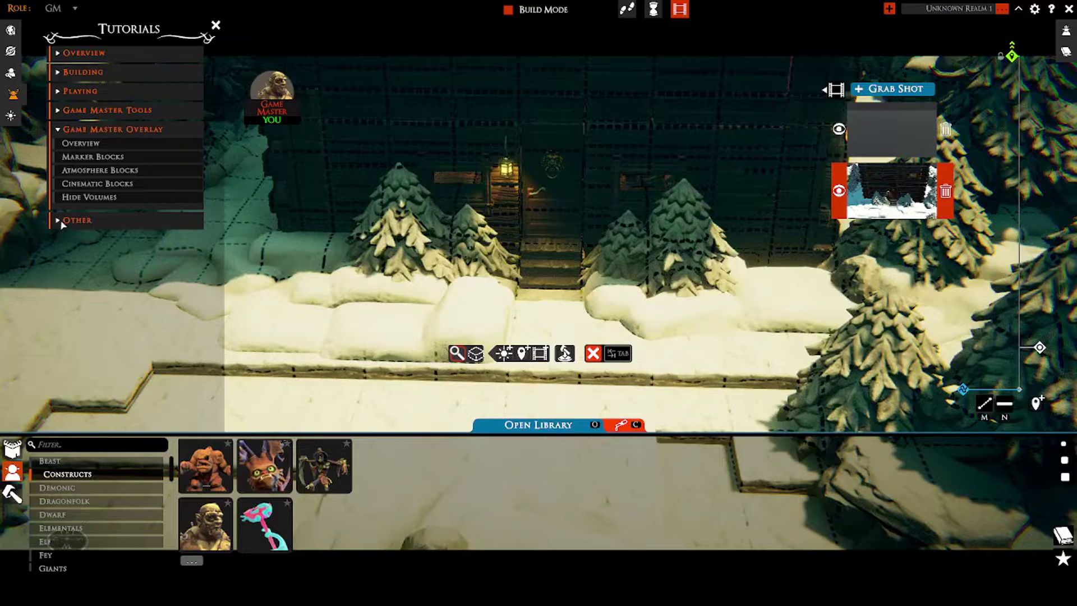
Collapse the Game Master Overlay tutorials and open the Photo Mode tutorial in the Other section.
{"action": "left_click", "coordinate": [59, 131]}
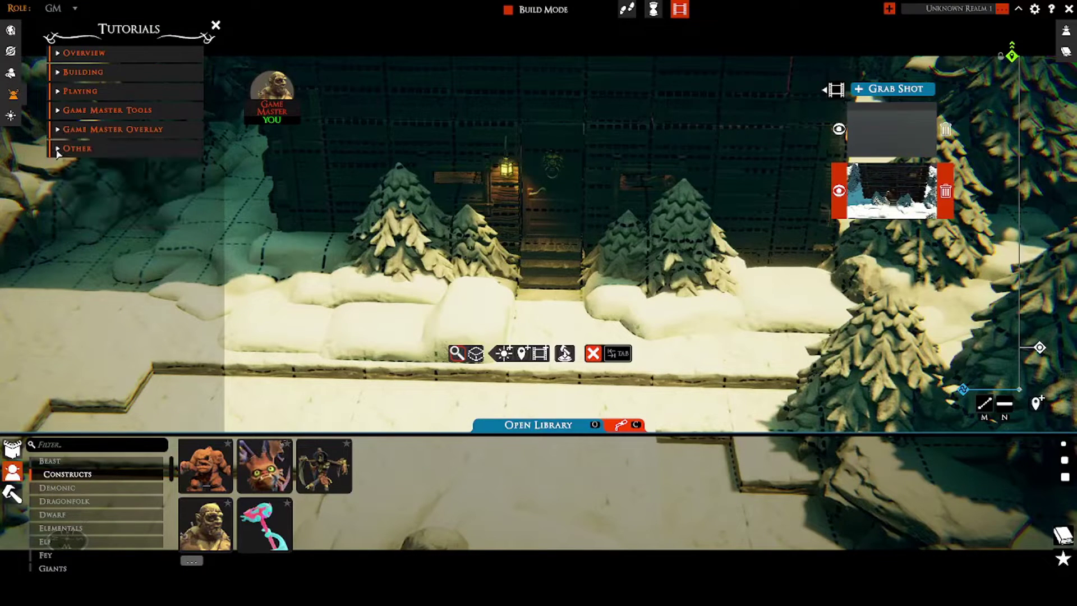
{"action": "left_click", "coordinate": [58, 149]}
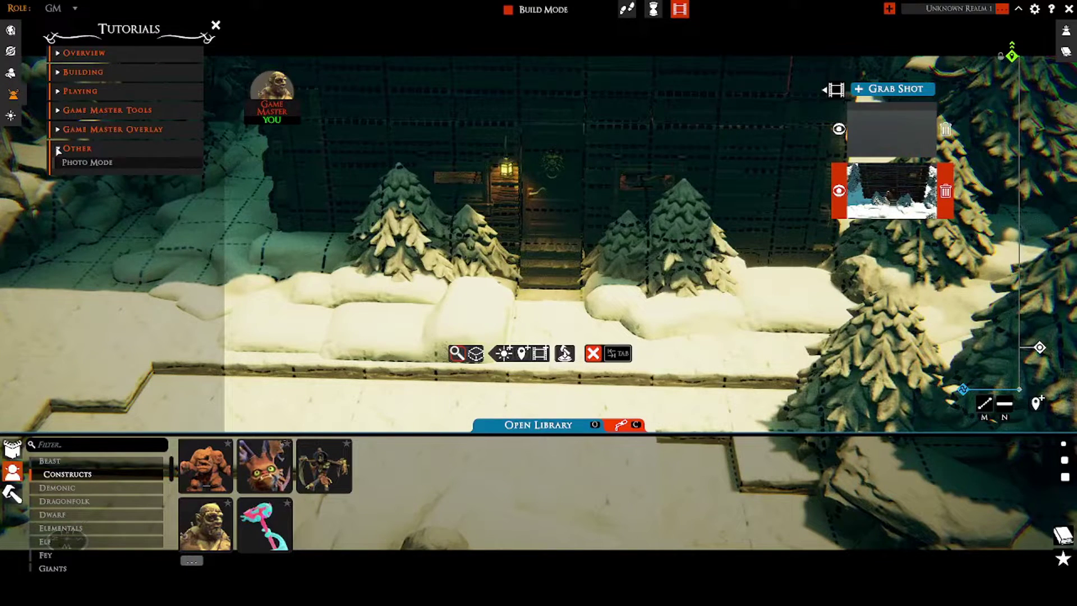
{"action": "left_click", "coordinate": [90, 163]}
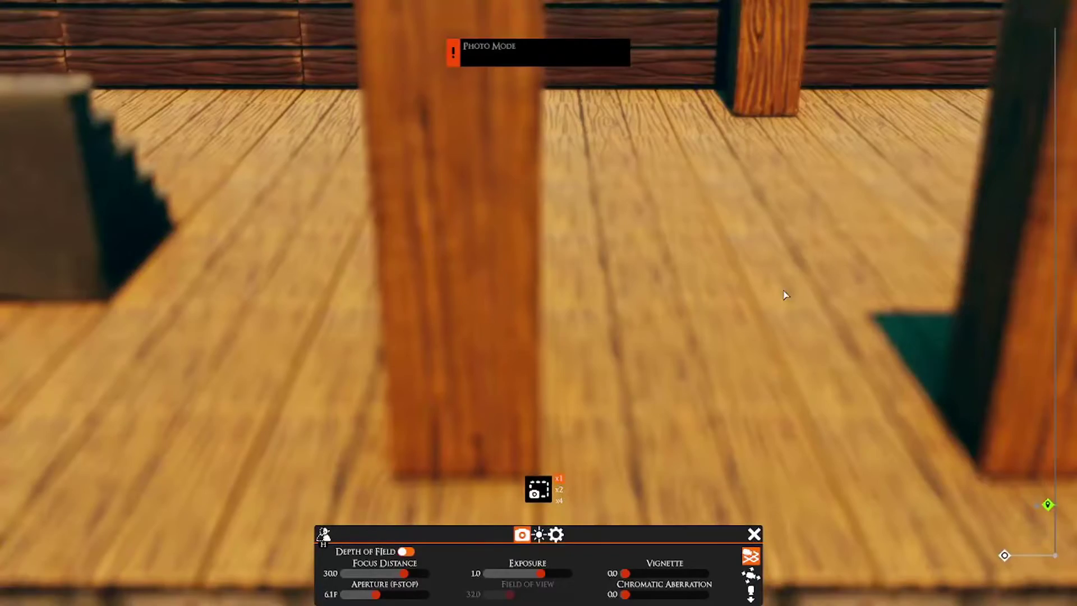
In photo mode, frame the snowy board from above beside the red roof and take a photo at x1 resolution.
{"action": "scroll", "coordinate": [782, 296], "scroll_direction": "down", "scroll_amount": 10}
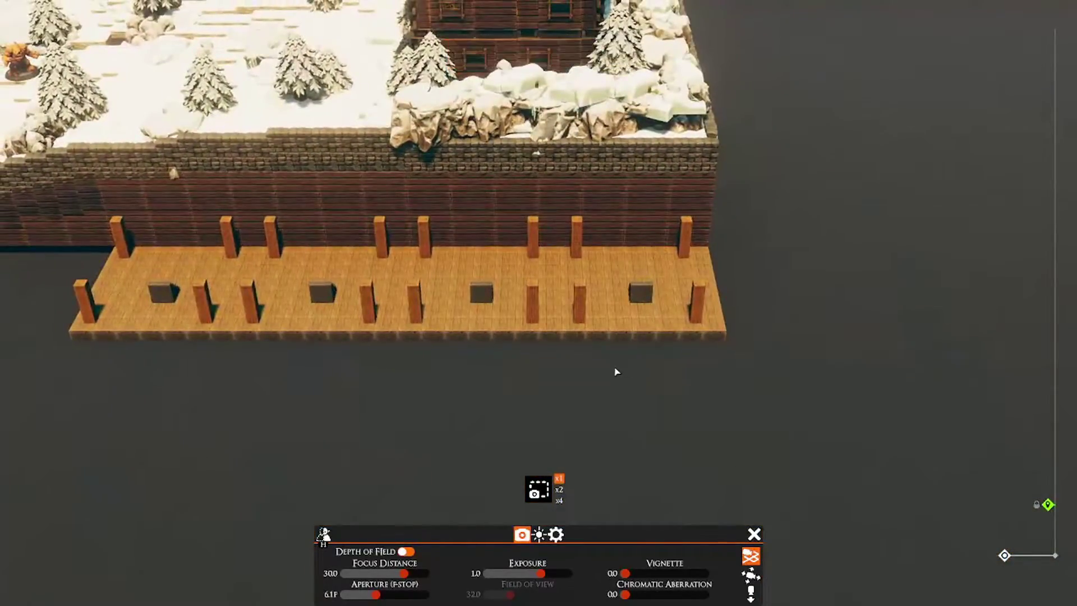
{"action": "middle_click_drag", "start_coordinate": [592, 354], "coordinate": [478, 287]}
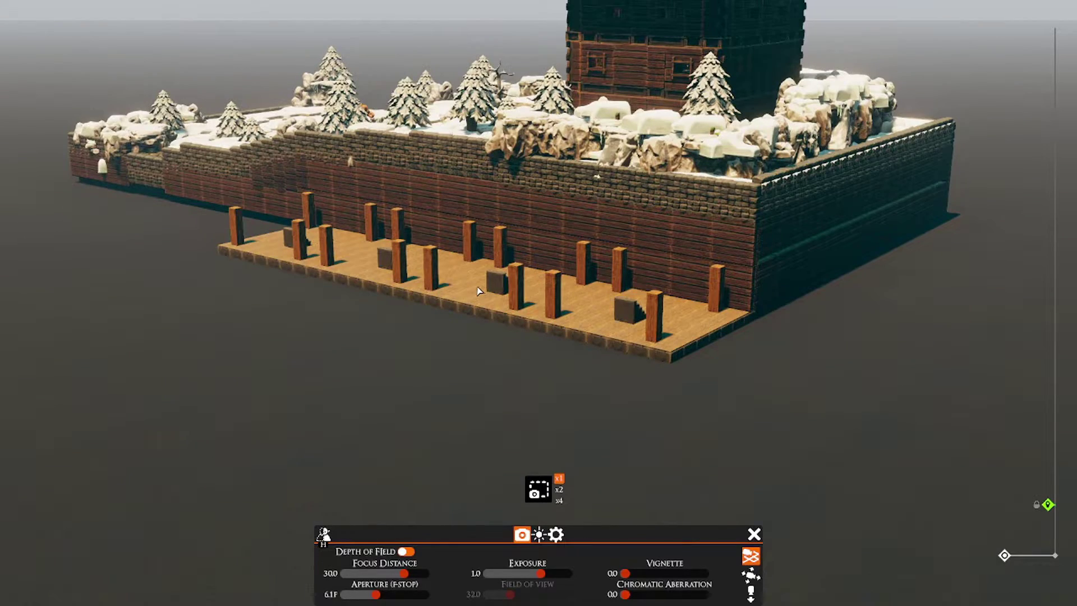
{"action": "middle_click_drag", "start_coordinate": [457, 245], "coordinate": [459, 277]}
{"action": "middle_click_drag", "start_coordinate": [576, 413], "coordinate": [488, 342]}
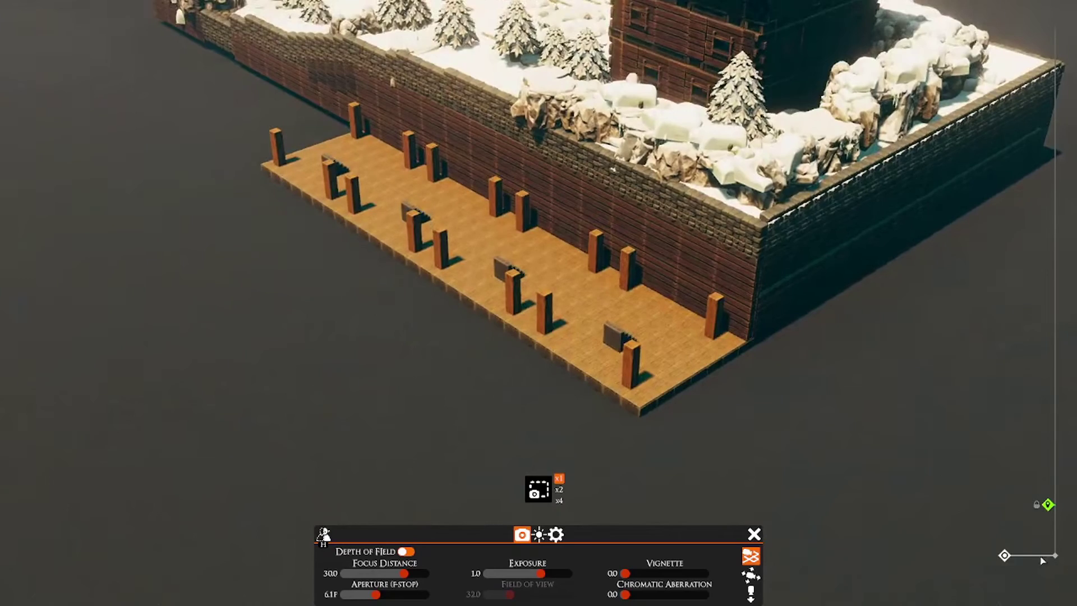
{"action": "left_click_drag", "start_coordinate": [1005, 556], "coordinate": [1004, 253]}
{"action": "middle_click_drag", "start_coordinate": [823, 304], "coordinate": [557, 440]}
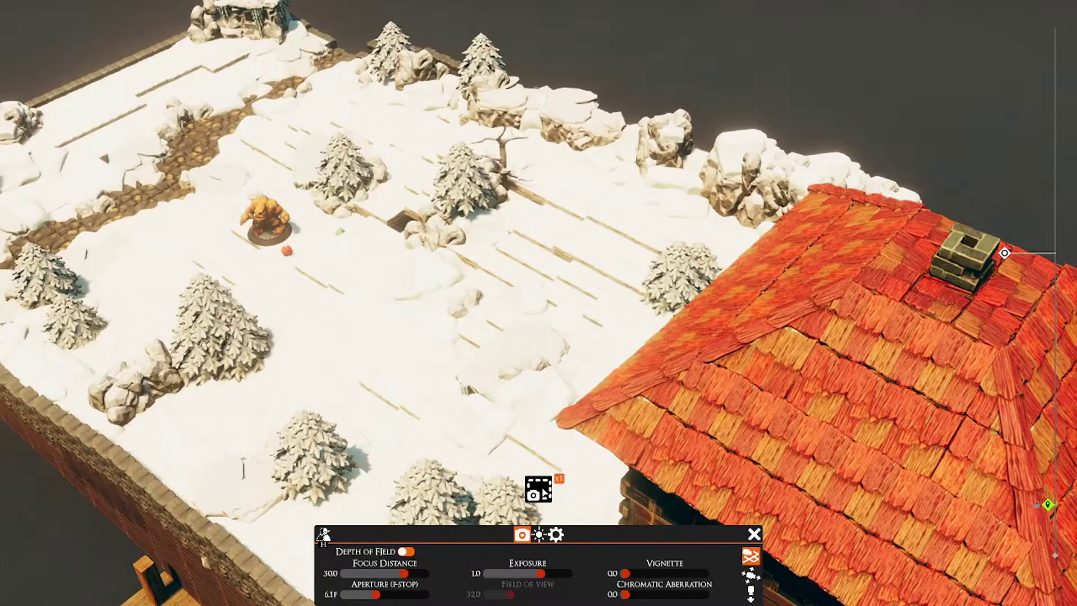
{"action": "left_click", "coordinate": [541, 490]}
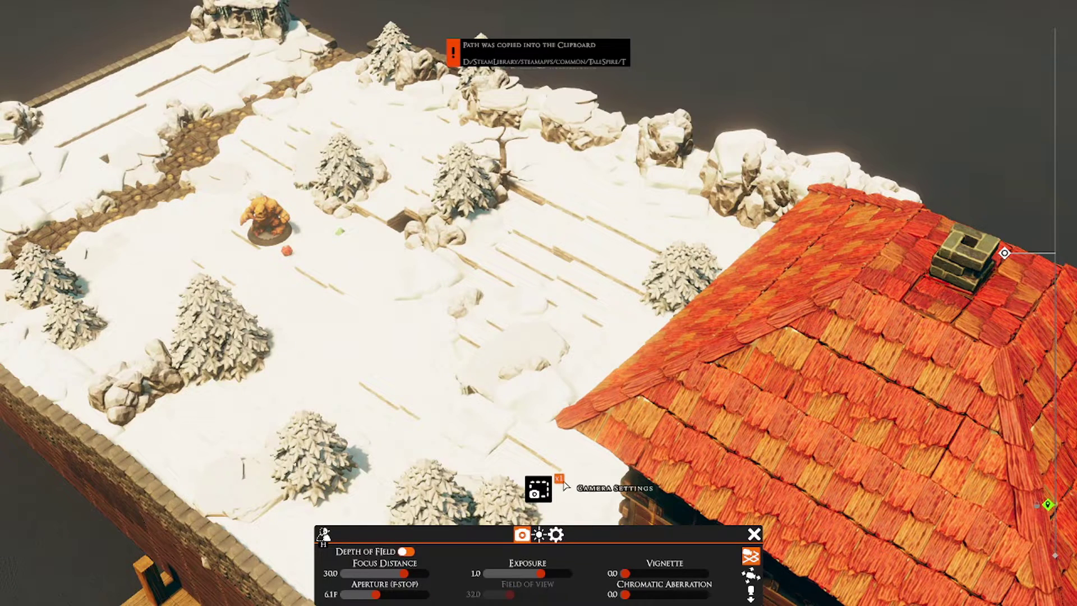
Raise the photo resolution to x4 and take another photo of the snowy board.
{"action": "left_click", "coordinate": [559, 490]}
{"action": "left_click", "coordinate": [562, 501]}
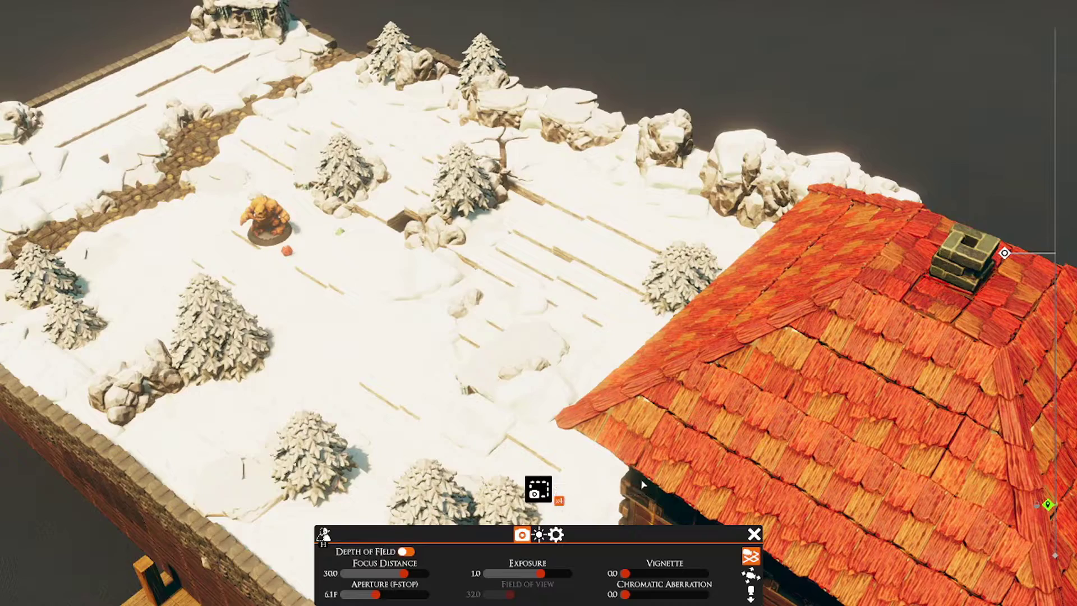
{"action": "right_click_drag", "start_coordinate": [645, 477], "coordinate": [716, 456]}
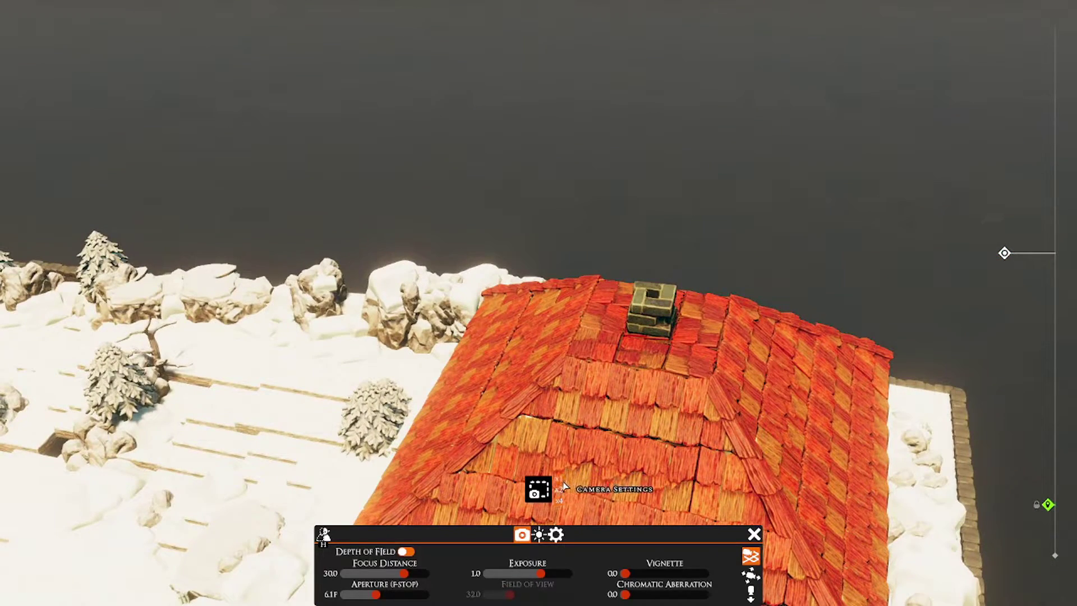
{"action": "left_click", "coordinate": [559, 502]}
{"action": "right_click_drag", "start_coordinate": [611, 497], "coordinate": [876, 482]}
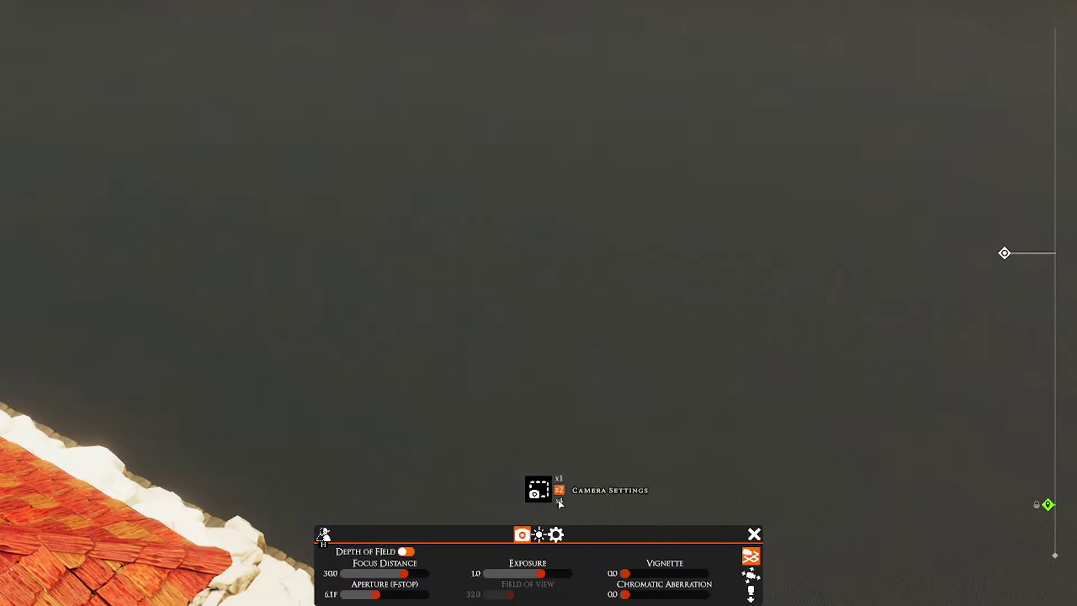
{"action": "right_click_drag", "start_coordinate": [688, 407], "coordinate": [360, 383]}
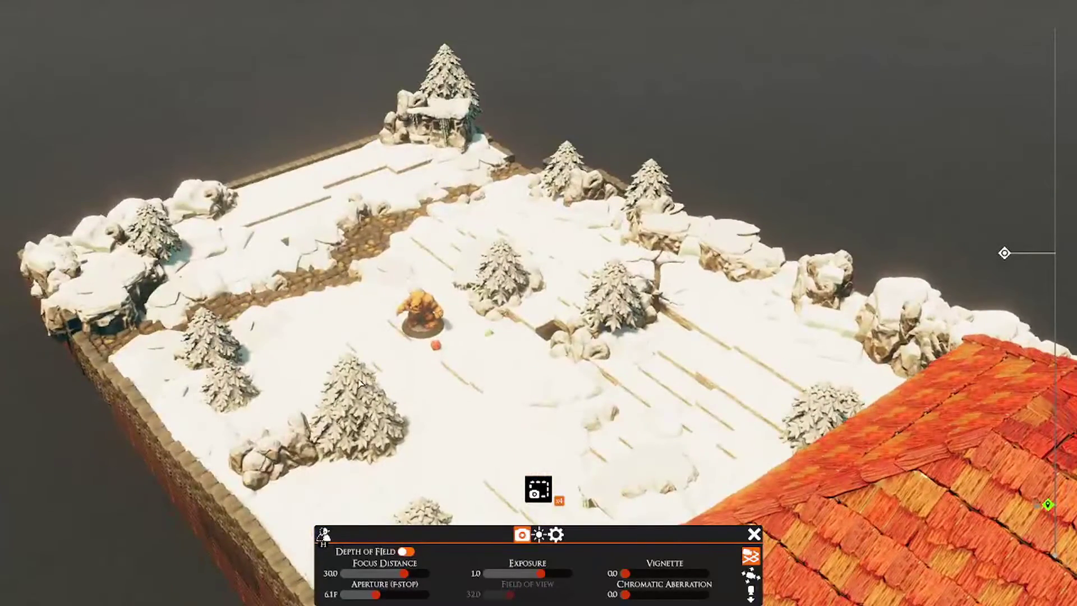
{"action": "left_click", "coordinate": [541, 496]}
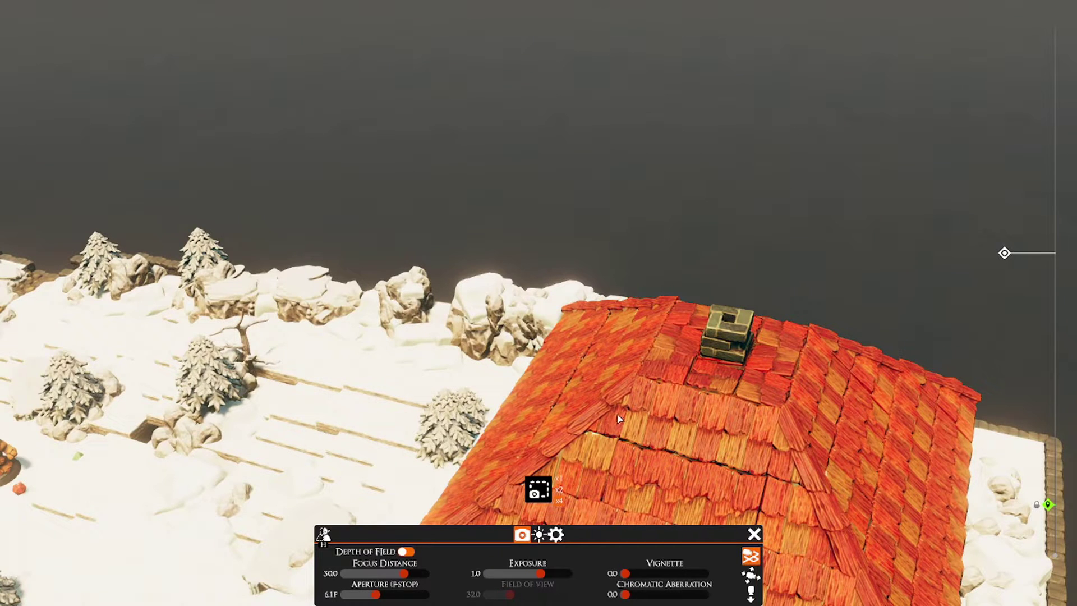
Quit TaleSpire from photo mode and confirm the exit.
{"action": "right_click_drag", "start_coordinate": [719, 373], "coordinate": [879, 469]}
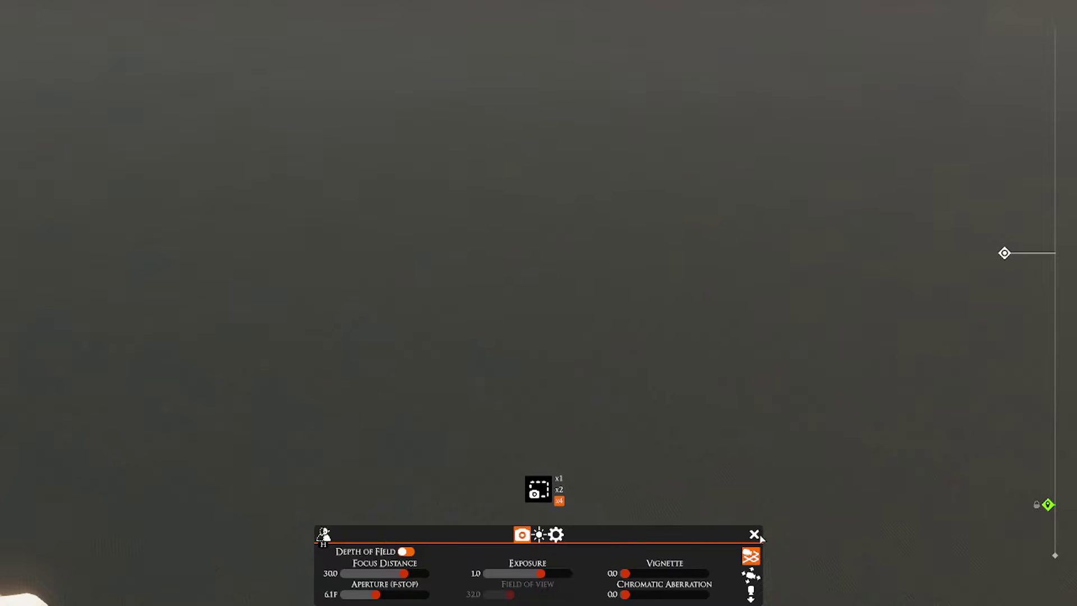
{"action": "right_click_drag", "start_coordinate": [763, 532], "coordinate": [706, 547]}
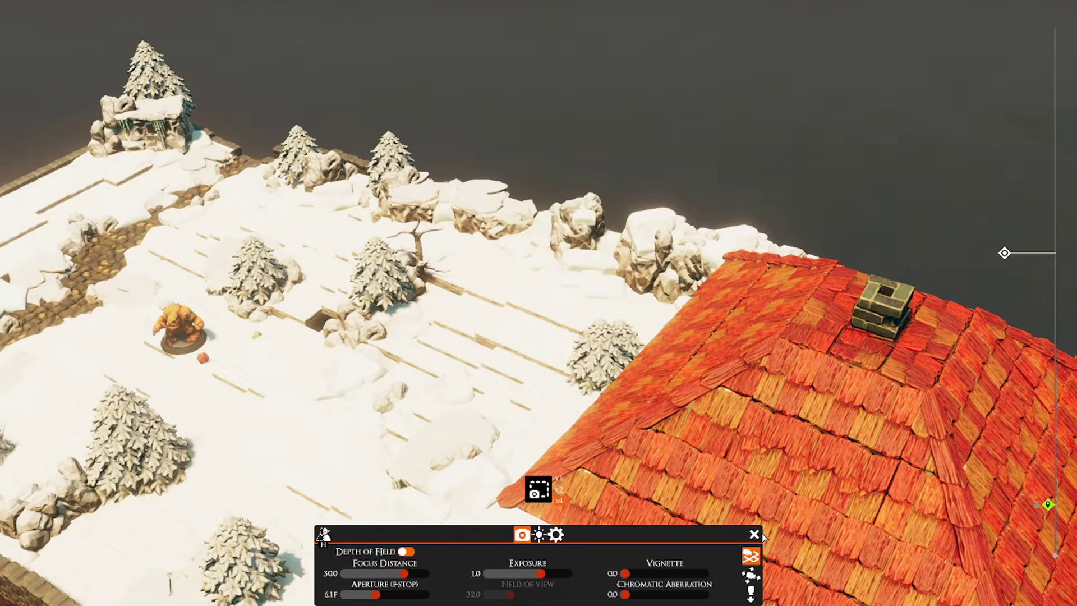
{"action": "right_click_drag", "start_coordinate": [656, 424], "coordinate": [693, 416]}
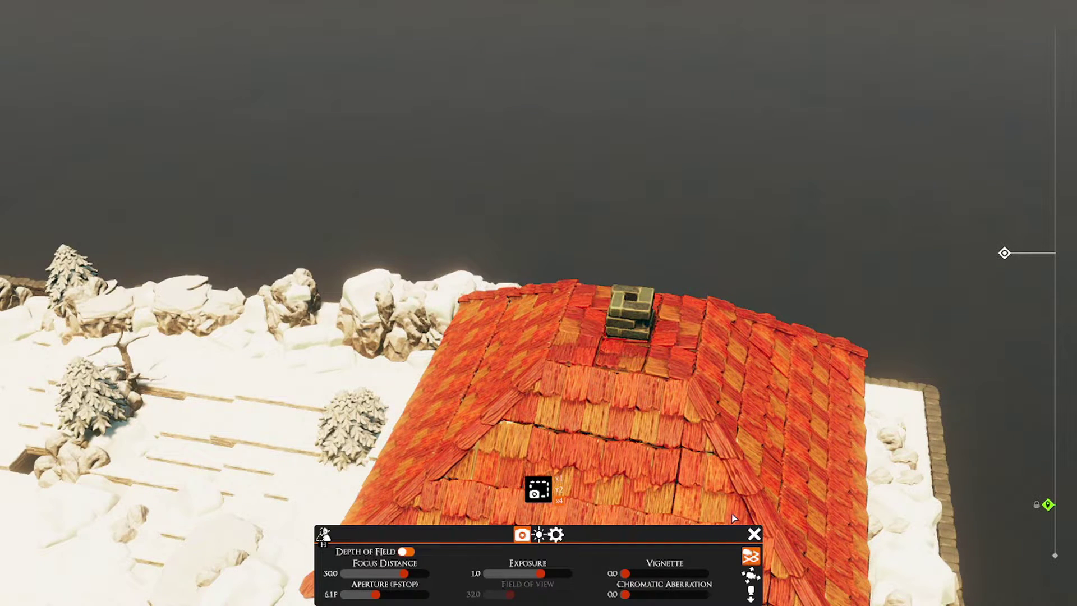
{"action": "key", "text": "alt+F4"}
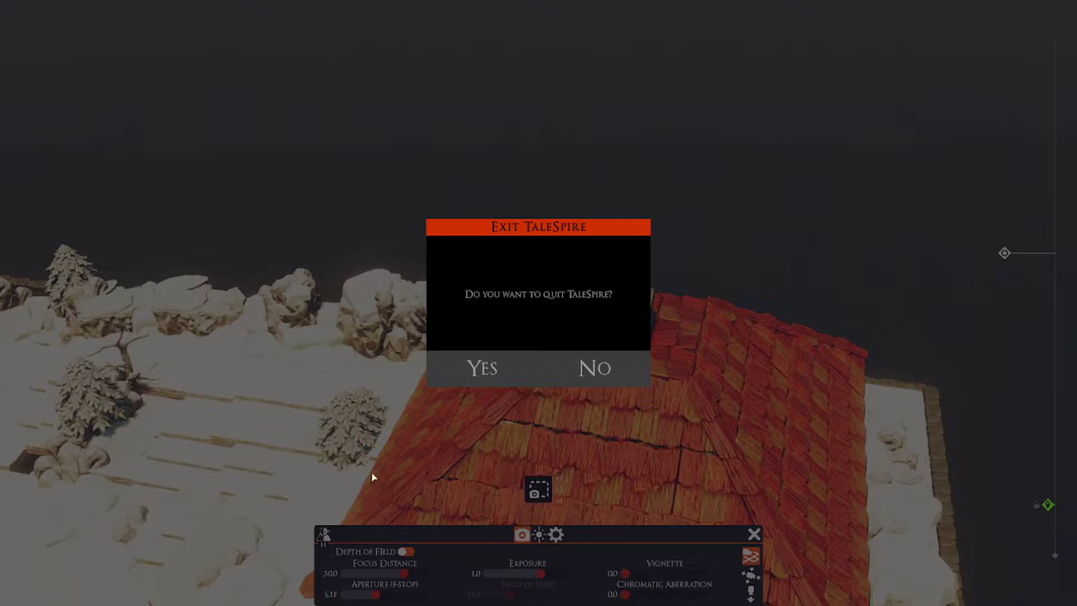
{"action": "left_click", "coordinate": [493, 375]}
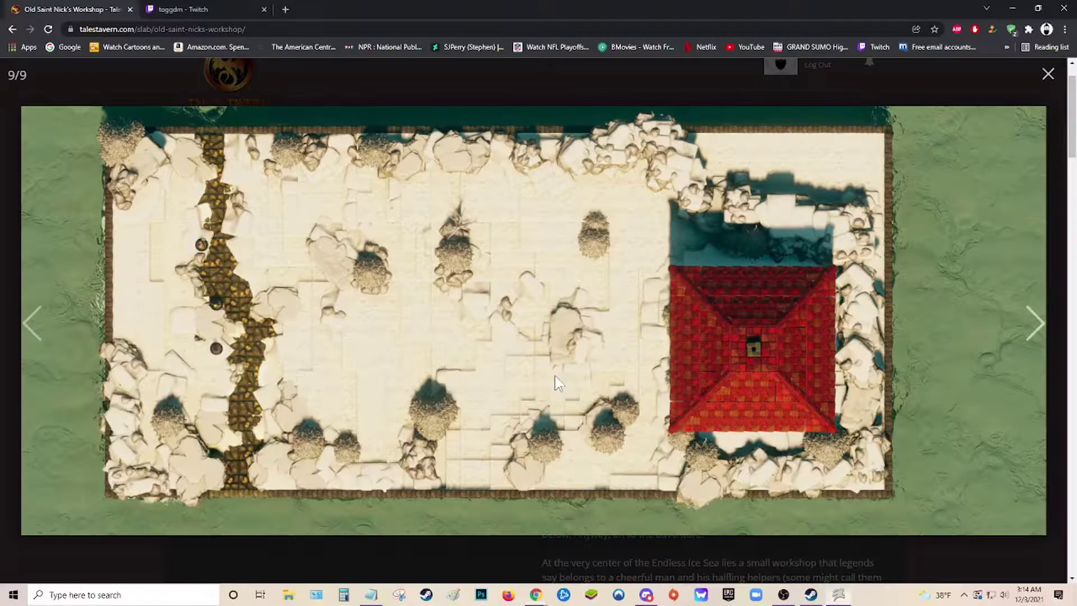
Relaunch TaleSpire from Steam and load the Tutorial campaign's board.
{"action": "left_click", "coordinate": [811, 595]}
{"action": "left_click", "coordinate": [236, 240]}
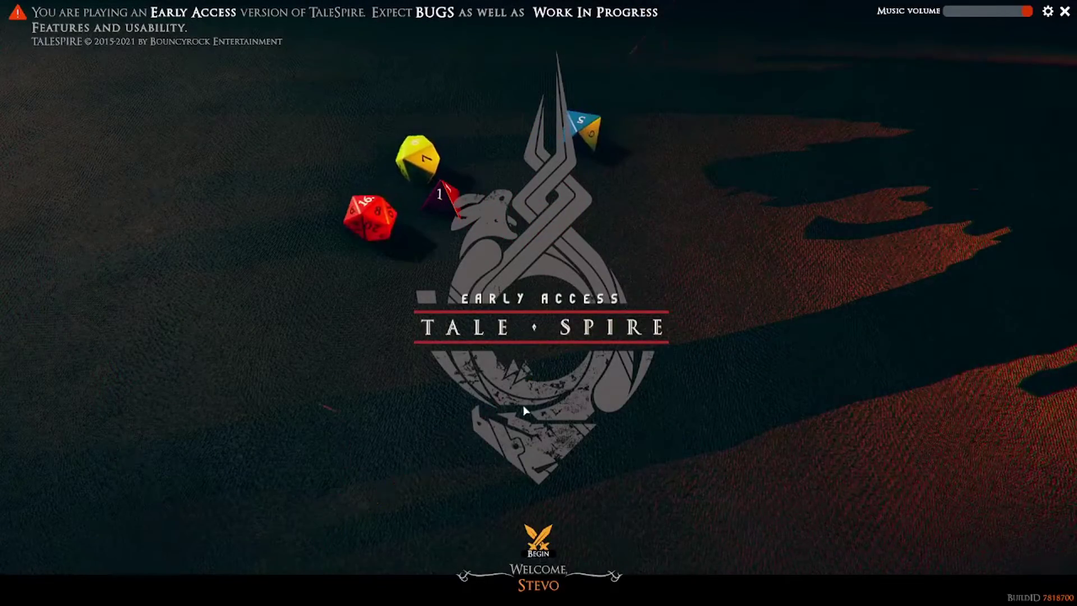
{"action": "left_click", "coordinate": [538, 540]}
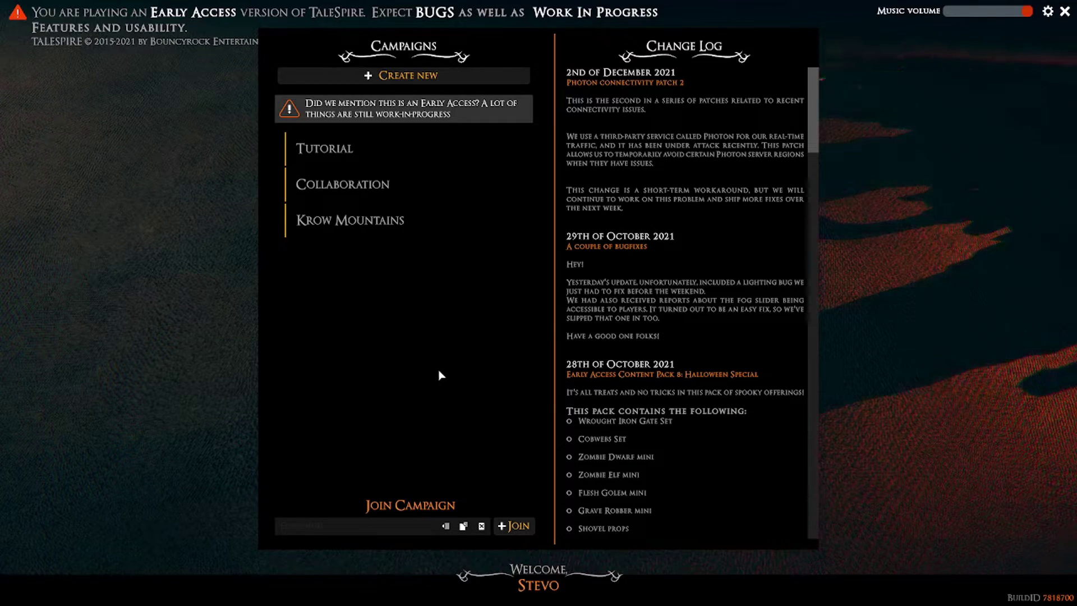
{"action": "left_click", "coordinate": [336, 147]}
{"action": "left_click", "coordinate": [689, 536]}
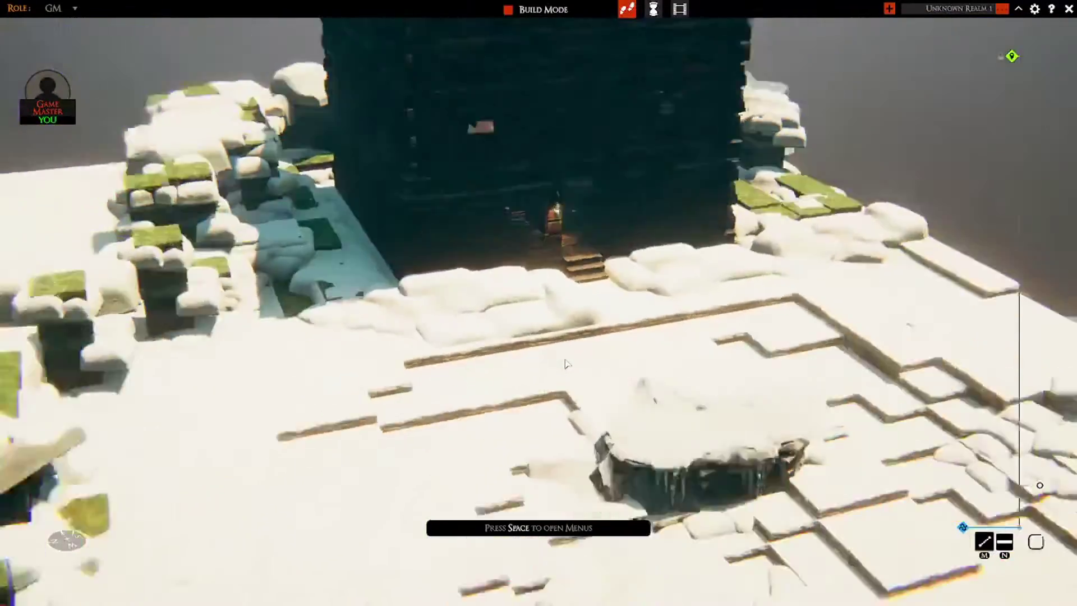
Bring the whole snowy board with the golem and house into view and enter photo mode.
{"action": "scroll", "coordinate": [565, 364], "scroll_direction": "down", "scroll_amount": 5}
{"action": "right_click_drag", "start_coordinate": [565, 364], "coordinate": [485, 408]}
{"action": "scroll", "coordinate": [485, 408], "scroll_direction": "down", "scroll_amount": 3}
{"action": "right_click_drag", "start_coordinate": [886, 303], "coordinate": [641, 316]}
{"action": "key", "text": "w"}
{"action": "key", "text": "a"}
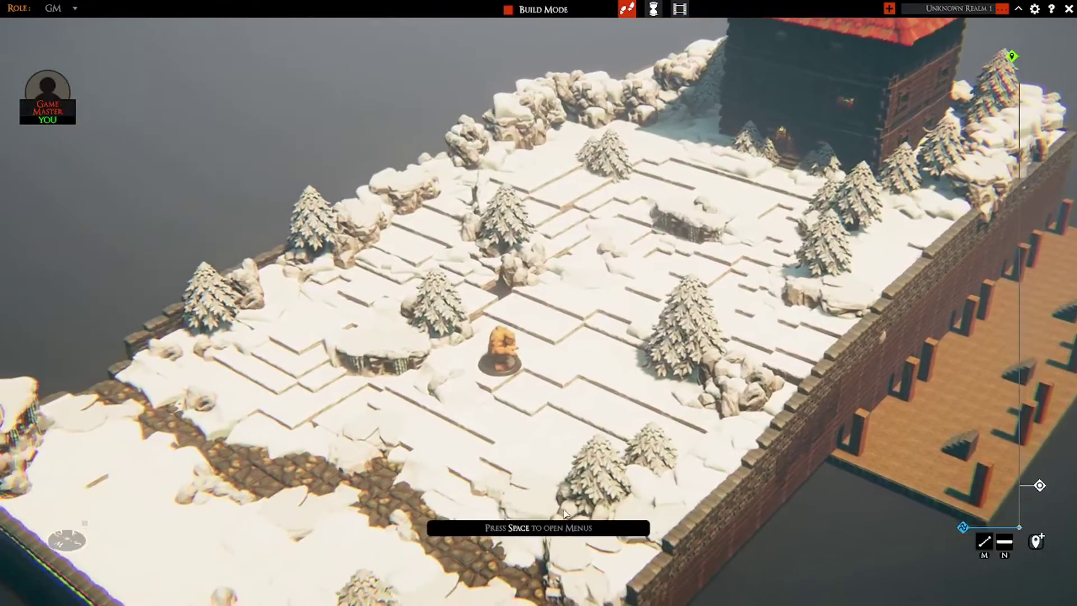
{"action": "key", "text": "space"}
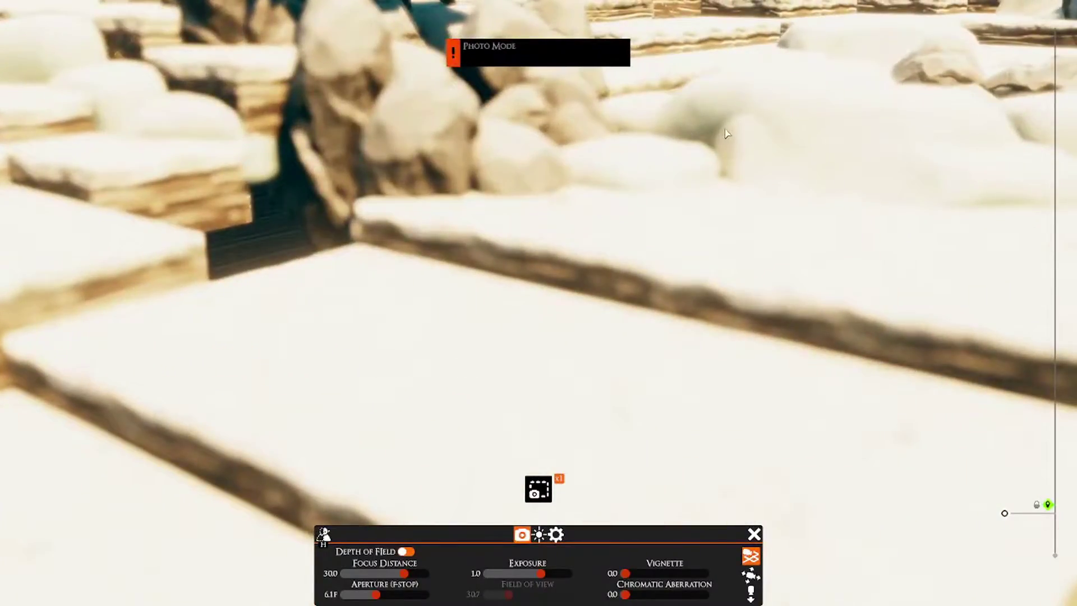
Look over the board in photo mode, from the house and wooden dock to the cobbled path's far end.
{"action": "scroll", "coordinate": [723, 138], "scroll_direction": "down", "scroll_amount": 8}
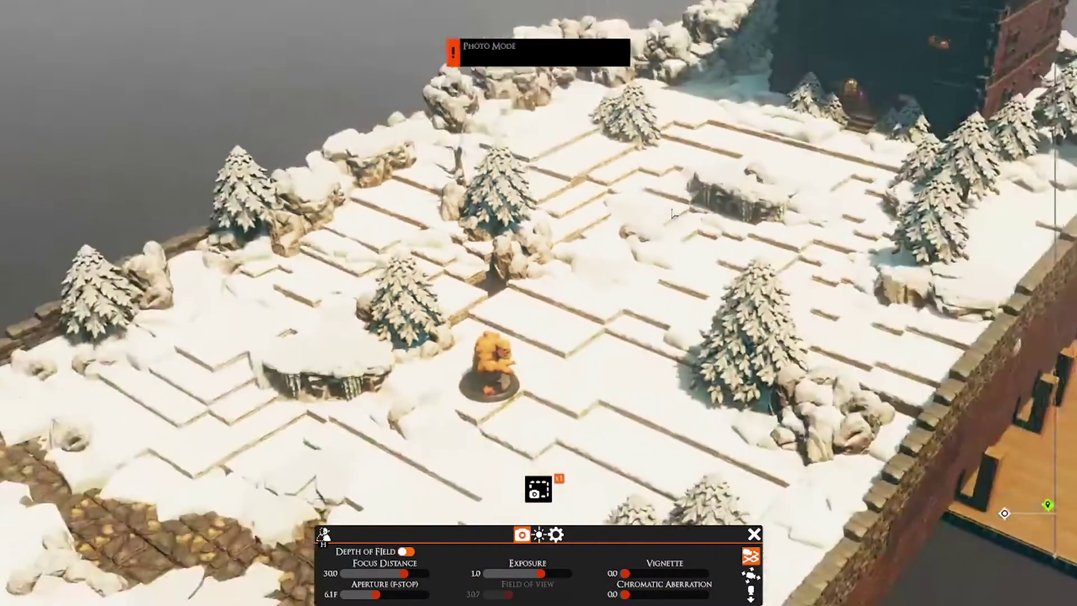
{"action": "key", "text": "w"}
{"action": "key", "text": "s"}
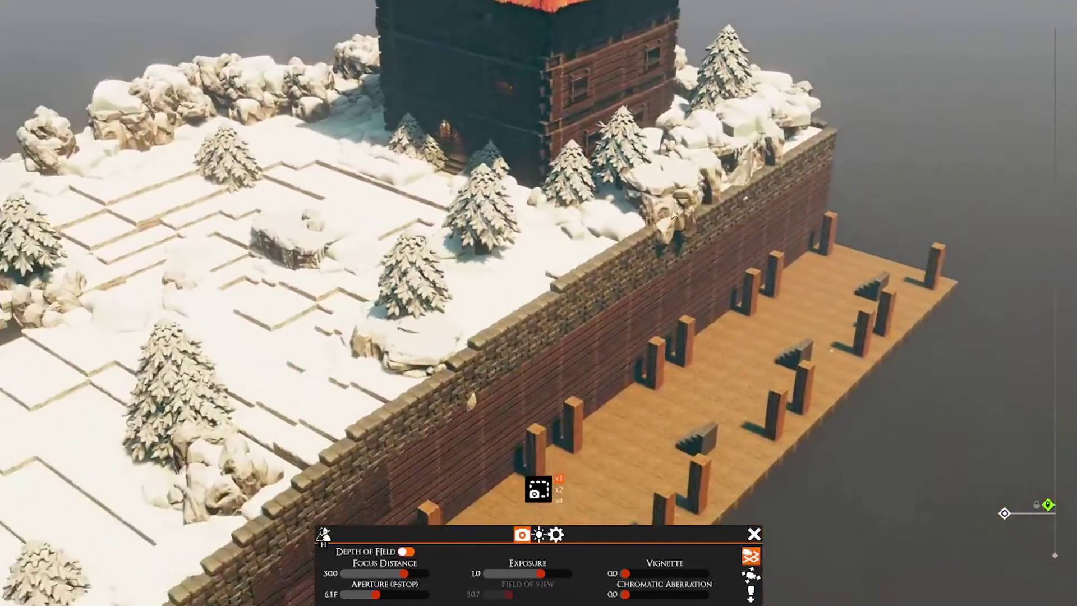
{"action": "key", "text": "a"}
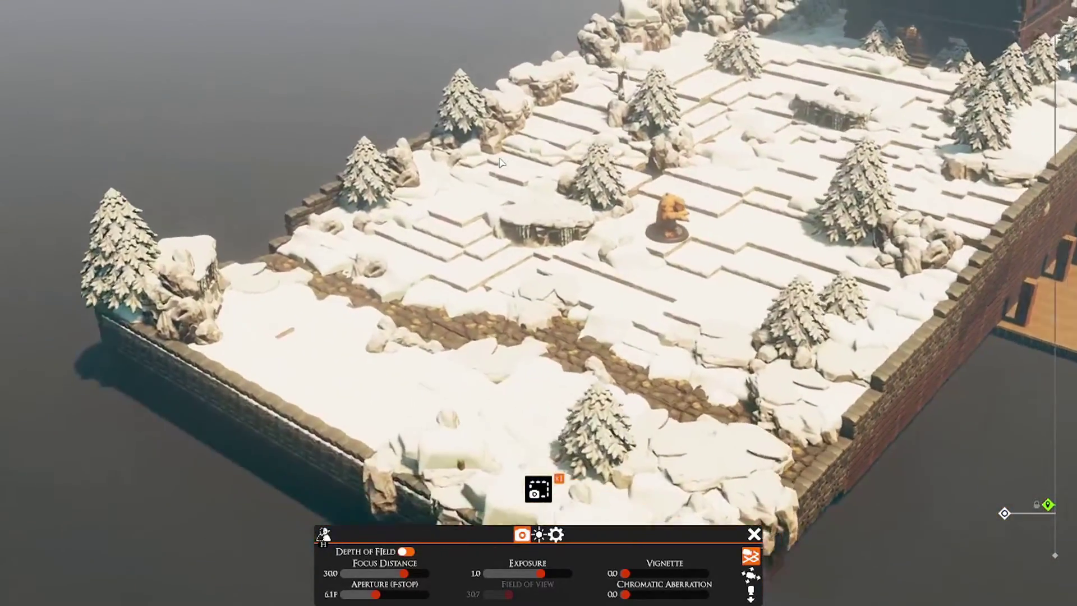
{"action": "right_click_drag", "start_coordinate": [501, 163], "coordinate": [728, 195]}
{"action": "key", "text": "s"}
{"action": "key", "text": "a"}
{"action": "scroll", "coordinate": [728, 195], "scroll_direction": "down", "scroll_amount": 2}
{"action": "key", "text": "w"}
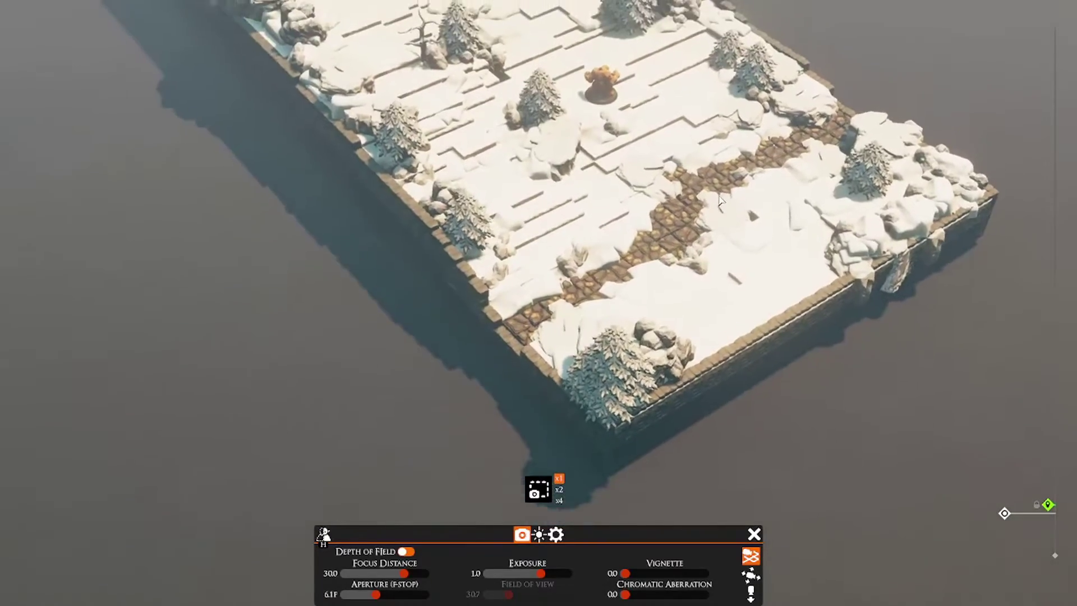
Examine the snowy board in photo mode from its cobbled-path corner round to the golem and the wooden dock.
{"action": "key", "text": "d"}
{"action": "right_click_drag", "start_coordinate": [846, 163], "coordinate": [505, 116]}
{"action": "key", "text": "d"}
{"action": "key", "text": "w"}
{"action": "key", "text": "a"}
{"action": "key", "text": "s"}
{"action": "key", "text": "s"}
{"action": "key", "text": "a"}
{"action": "key", "text": "w"}
{"action": "key", "text": "d"}
{"action": "key", "text": "s"}
{"action": "right_click_drag", "start_coordinate": [267, 211], "coordinate": [698, 359]}
{"action": "key", "text": "s"}
{"action": "key", "text": "a"}
{"action": "key", "text": "d"}
{"action": "key", "text": "s"}
{"action": "key", "text": "w"}
{"action": "key", "text": "s"}
{"action": "key", "text": "a"}
{"action": "key", "text": "s"}
{"action": "key", "text": "a"}
{"action": "key", "text": "w"}
{"action": "key", "text": "d"}
{"action": "key", "text": "s"}
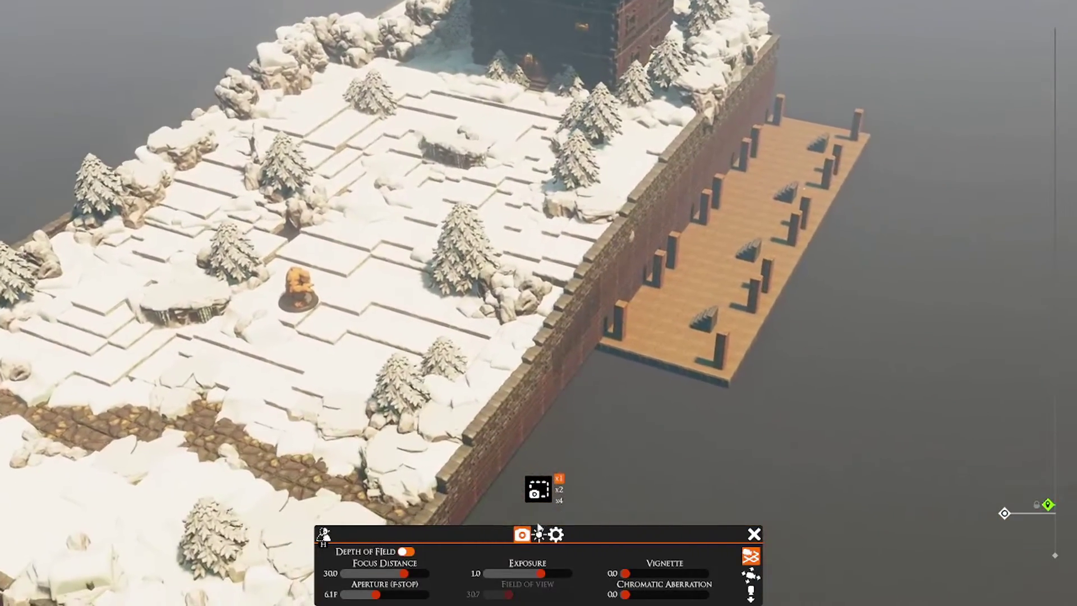
Turn the DefaultSky day cycle to night and set the depth-of-field focus distance to 40.0.
{"action": "left_click", "coordinate": [539, 535]}
{"action": "mouse_move", "coordinate": [360, 577]}
{"action": "left_mouse_down"}
{"action": "mouse_move", "coordinate": [349, 586]}
{"action": "mouse_move", "coordinate": [357, 595]}
{"action": "left_mouse_up"}
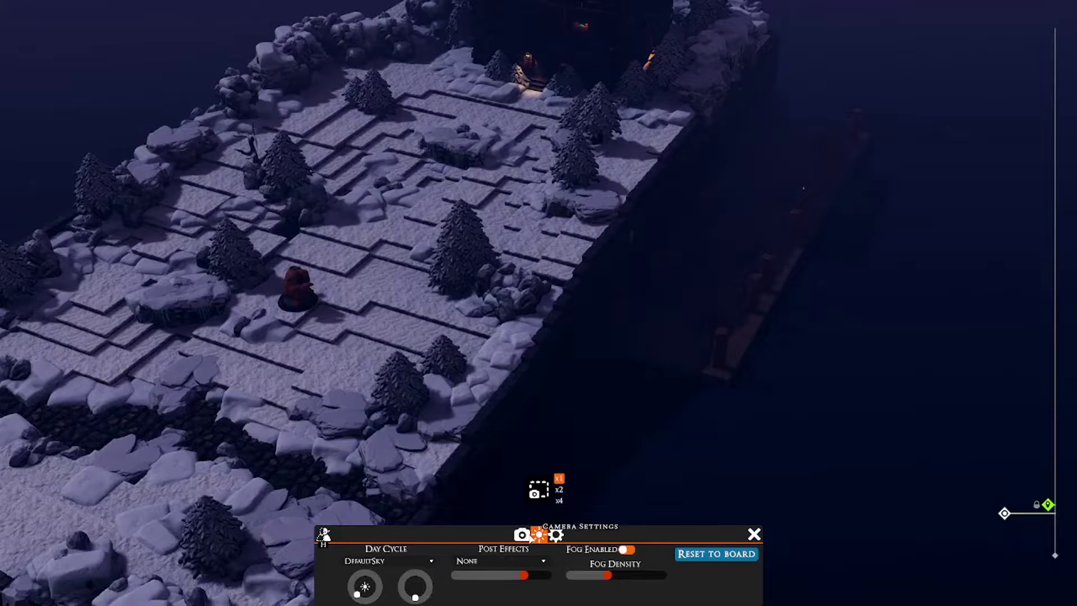
{"action": "left_click", "coordinate": [527, 536]}
{"action": "left_click_drag", "start_coordinate": [379, 576], "coordinate": [413, 583]}
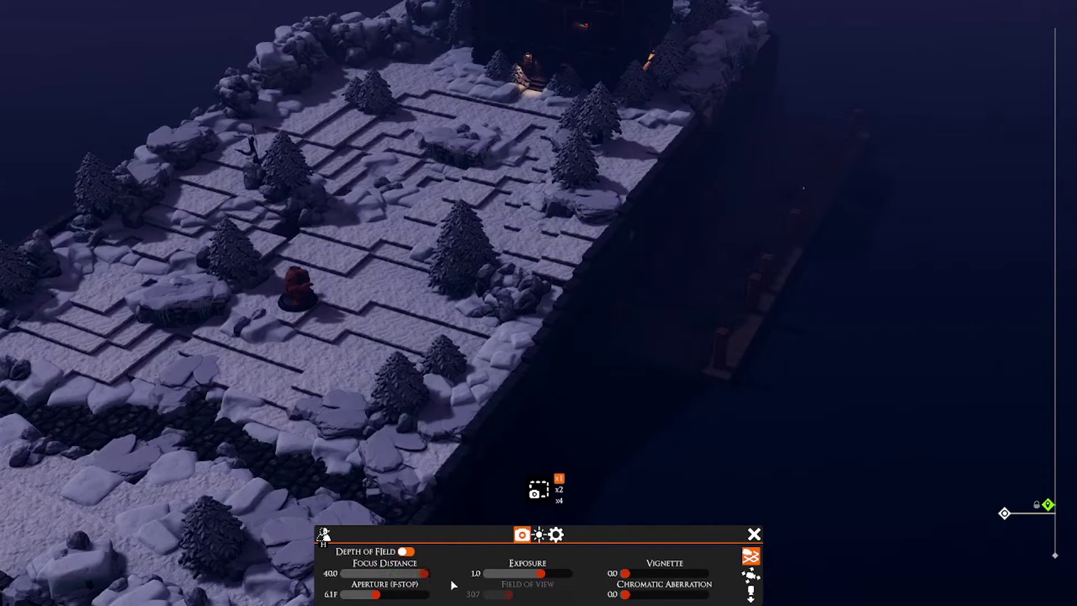
Frame the golem close up and set the focus distance to 9.6 so the surroundings blur.
{"action": "right_click_drag", "start_coordinate": [577, 302], "coordinate": [485, 372]}
{"action": "scroll", "coordinate": [493, 403], "scroll_direction": "up", "scroll_amount": 5}
{"action": "scroll", "coordinate": [493, 409], "scroll_direction": "down", "scroll_amount": 3}
{"action": "mouse_move", "coordinate": [382, 574]}
{"action": "left_mouse_down"}
{"action": "mouse_move", "coordinate": [349, 572]}
{"action": "mouse_move", "coordinate": [366, 571]}
{"action": "left_mouse_up"}
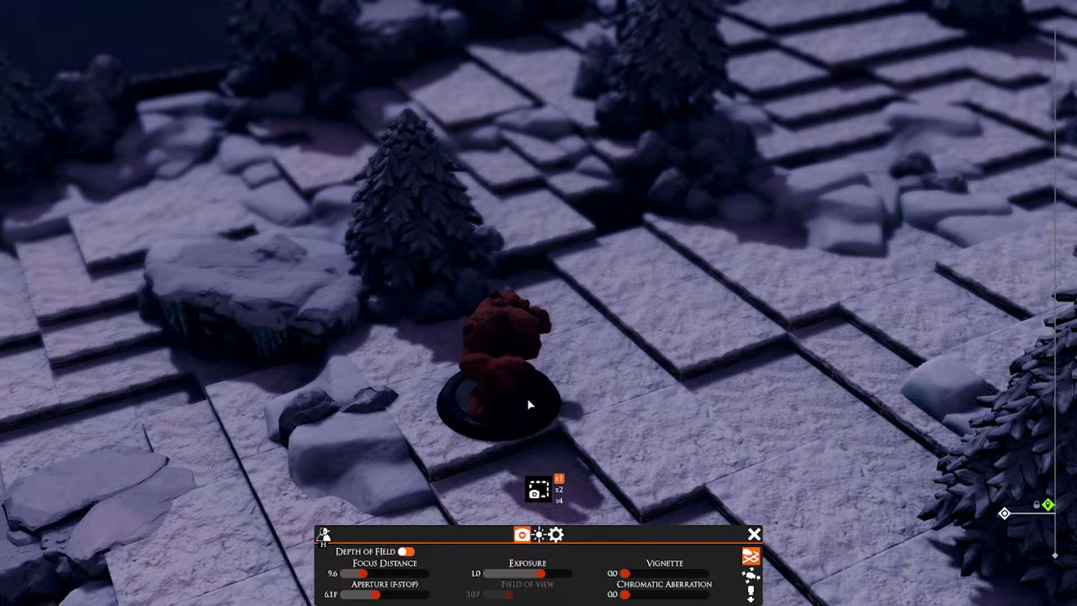
{"action": "key", "text": "s"}
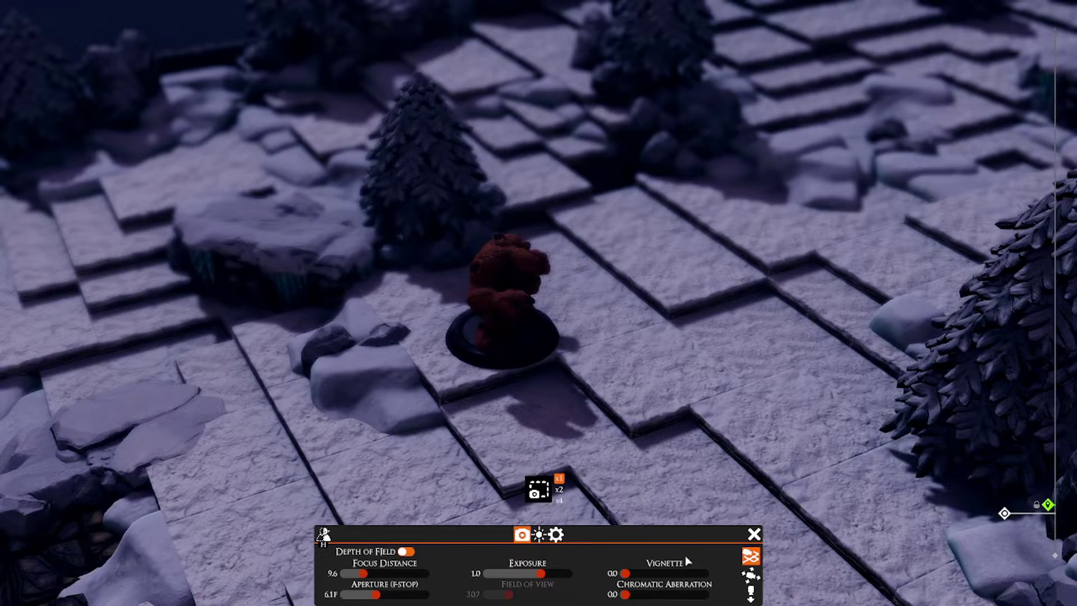
Try the drone-style camera beside the golem and switch to the experimental Orthographic Camera, centred on the golem.
{"action": "left_click", "coordinate": [751, 577]}
{"action": "right_click_drag", "start_coordinate": [750, 353], "coordinate": [651, 341]}
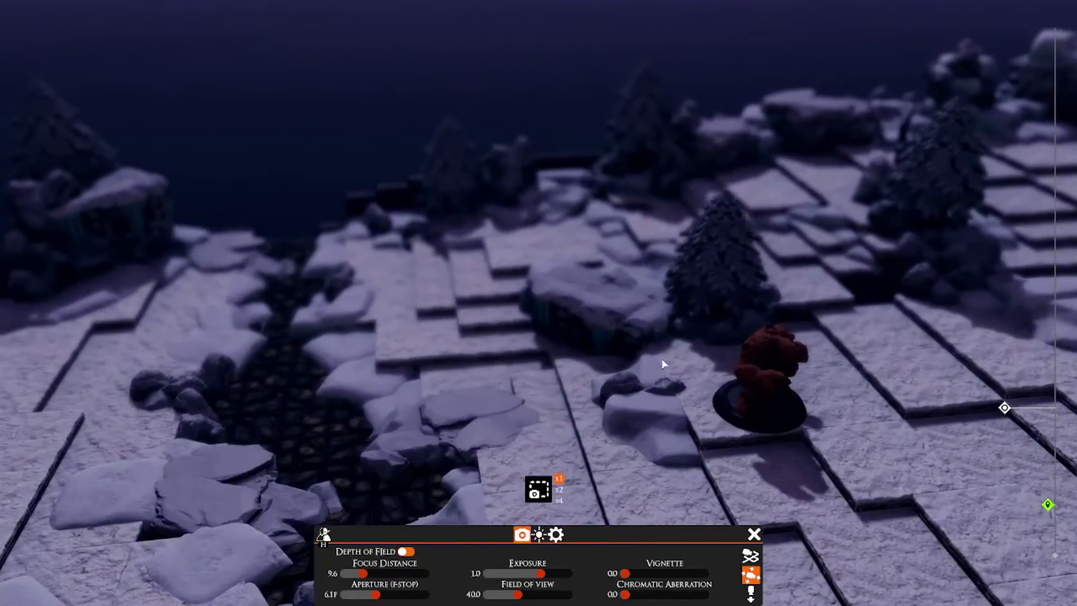
{"action": "left_click", "coordinate": [751, 593]}
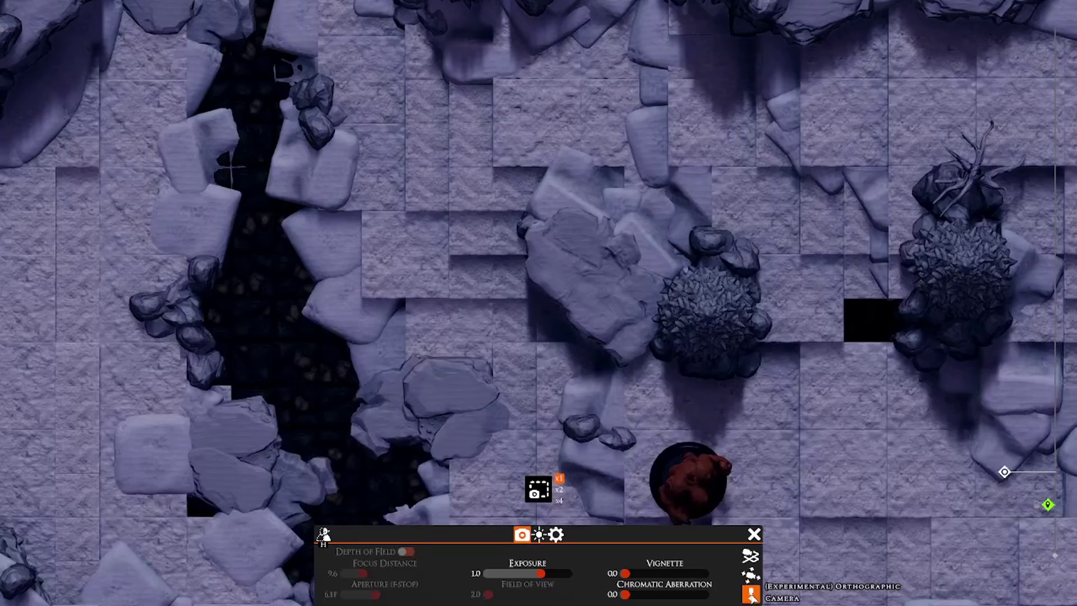
{"action": "scroll", "coordinate": [631, 290], "scroll_direction": "down", "scroll_amount": 1}
{"action": "key", "text": "d"}
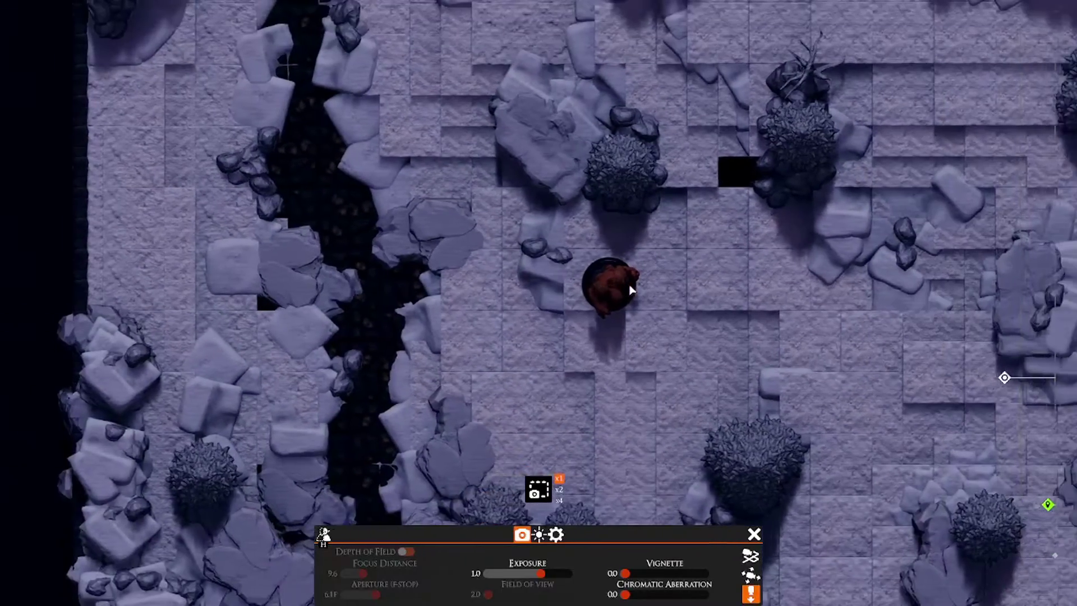
Examine the night board top-down with the orthographic camera, from the red-roofed house to the cobbled path's end and the golem.
{"action": "key", "text": "w"}
{"action": "key", "text": "d"}
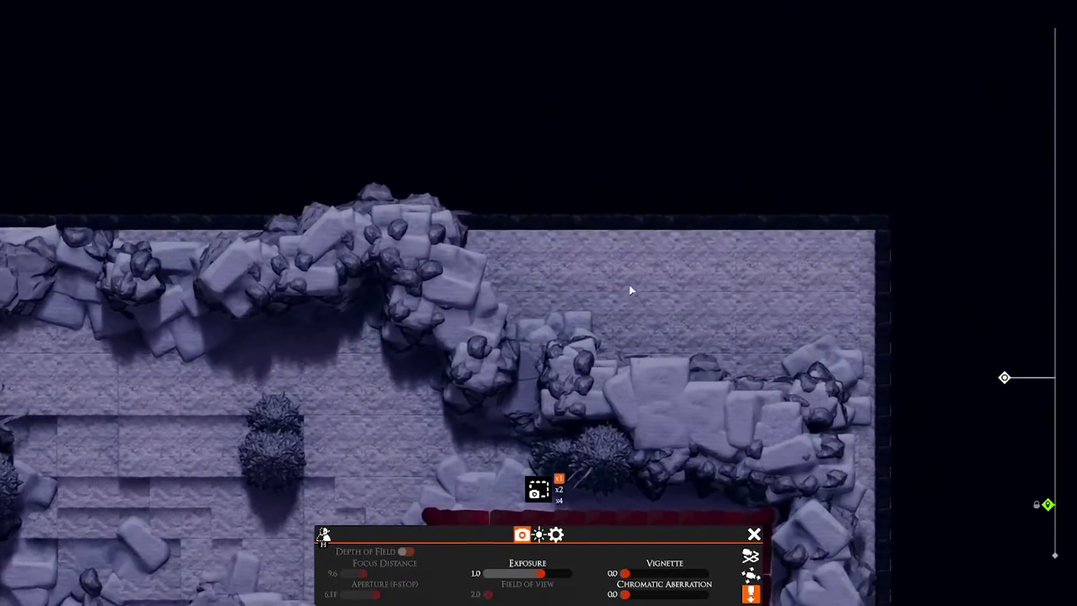
{"action": "key", "text": "s"}
{"action": "key", "text": "a"}
{"action": "key", "text": "w"}
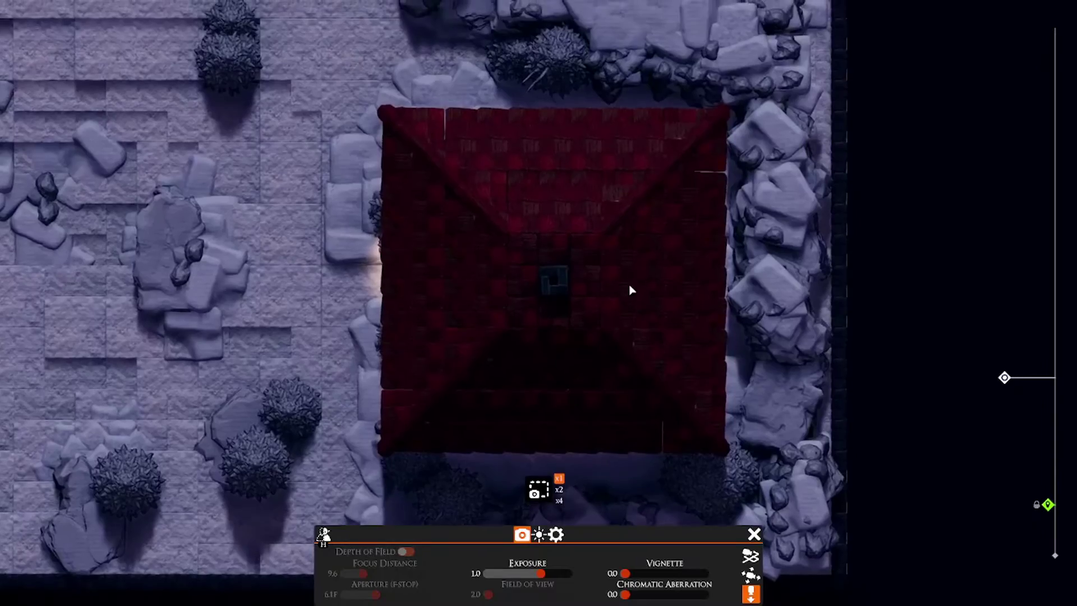
{"action": "key", "text": "a"}
{"action": "key", "text": "a"}
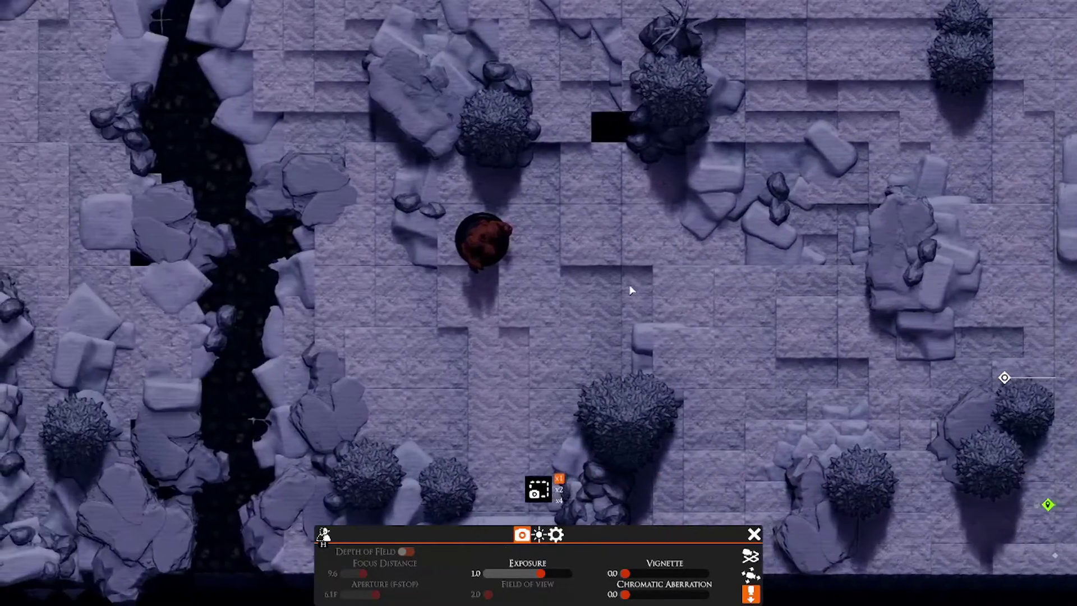
{"action": "key", "text": "w"}
{"action": "key", "text": "s"}
{"action": "key", "text": "a"}
{"action": "key", "text": "w"}
{"action": "key", "text": "a"}
{"action": "key", "text": "s"}
{"action": "key", "text": "s"}
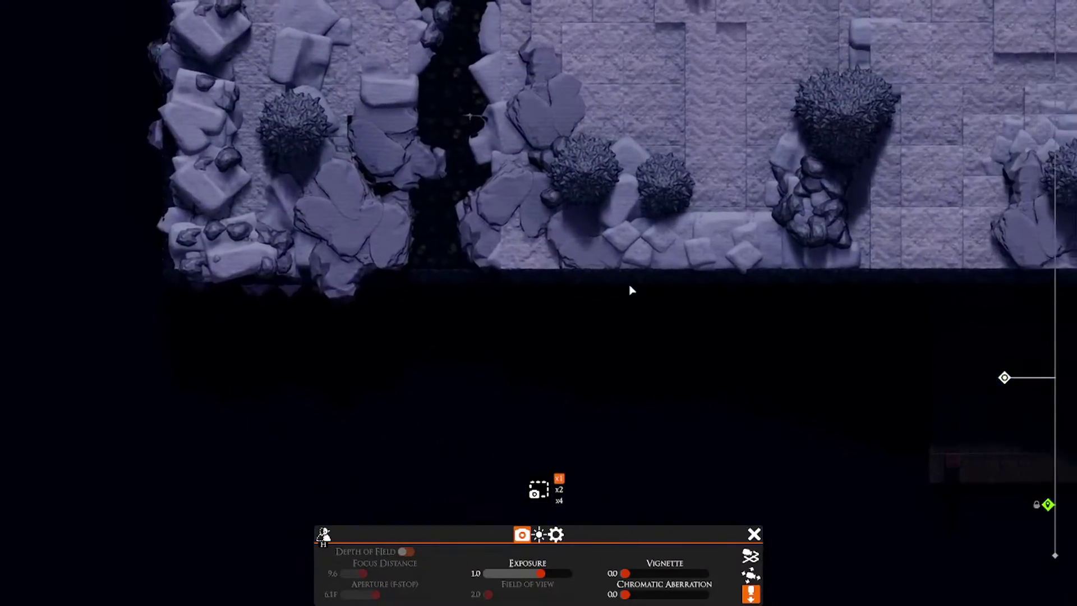
{"action": "key", "text": "d"}
{"action": "key", "text": "w"}
{"action": "key", "text": "w"}
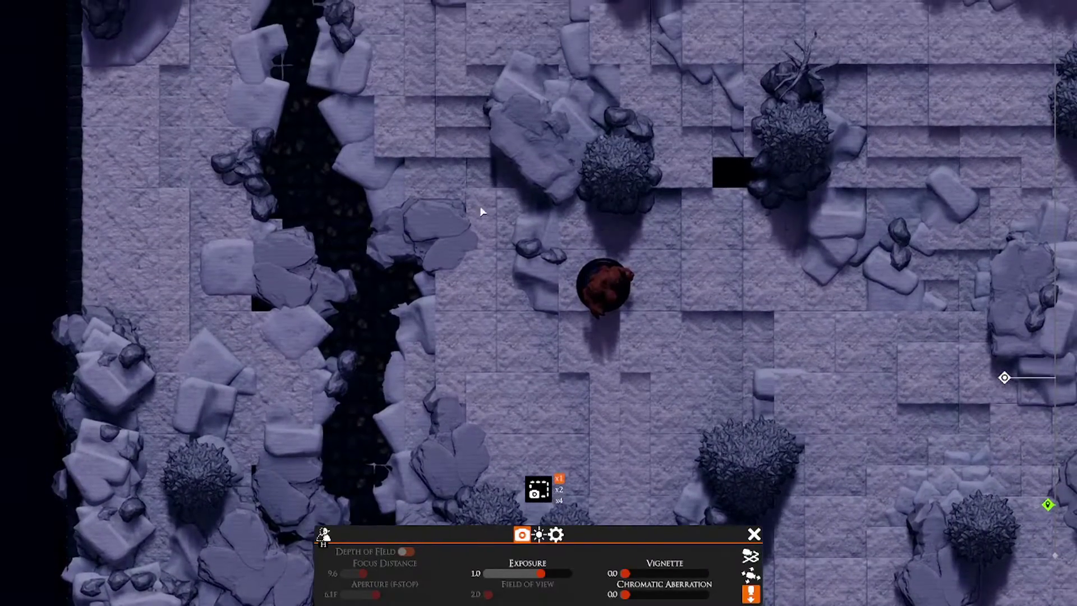
Fit the whole board, including the house and cobbled path, into the orthographic top-down view.
{"action": "scroll", "coordinate": [669, 355], "scroll_direction": "down", "scroll_amount": 5}
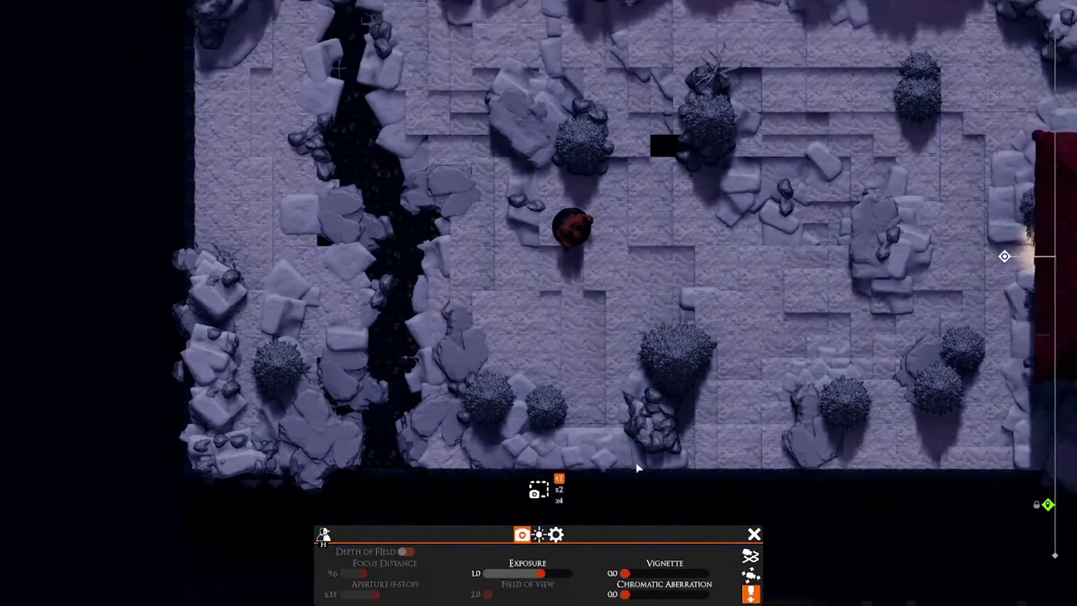
{"action": "scroll", "coordinate": [642, 457], "scroll_direction": "down", "scroll_amount": 3}
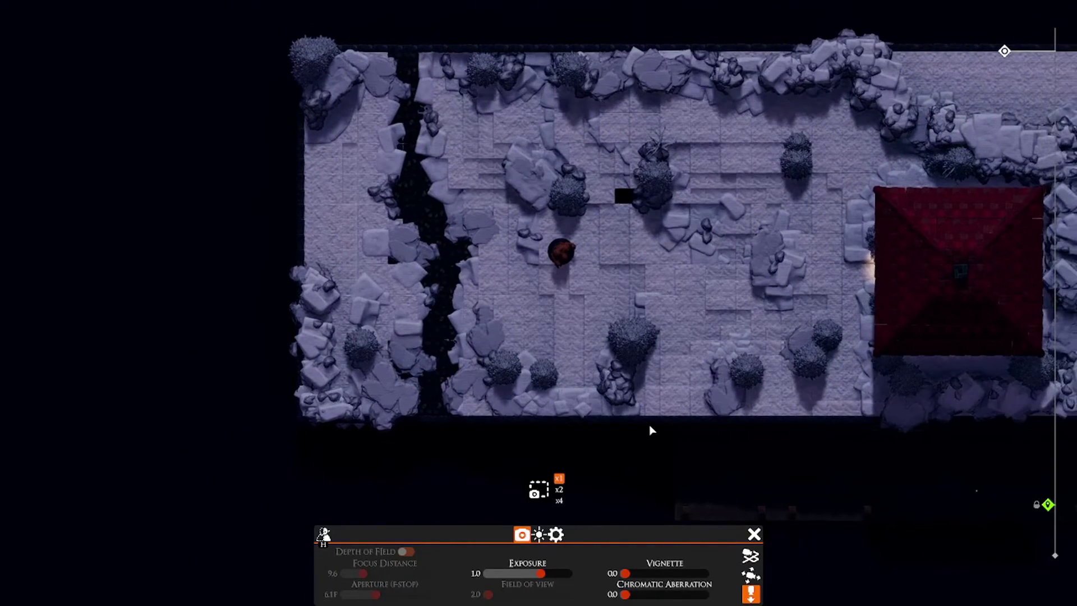
{"action": "key", "text": "d"}
{"action": "key", "text": "w"}
{"action": "key", "text": "s"}
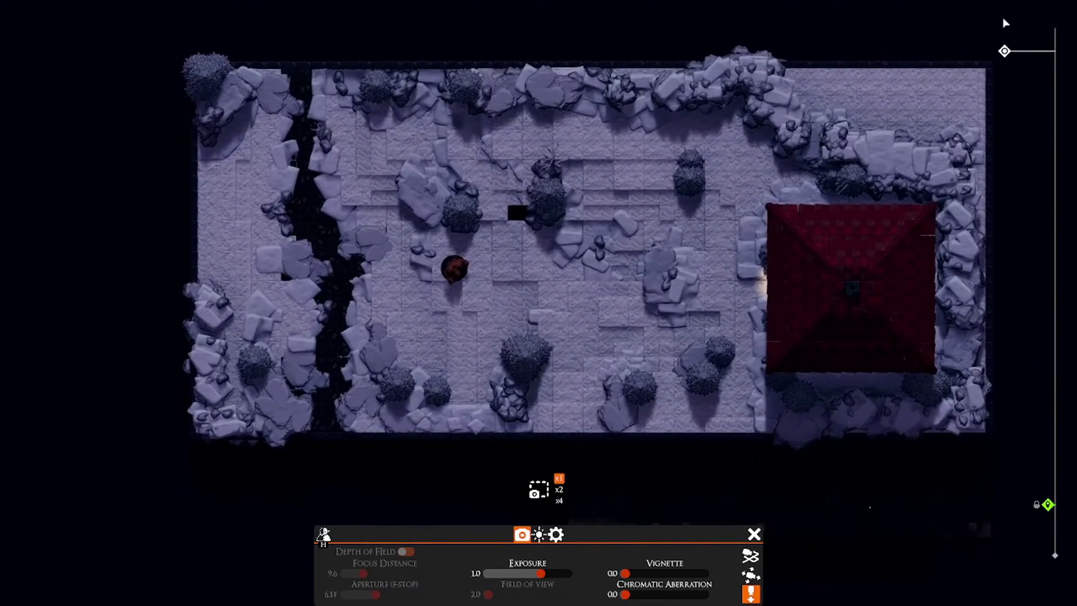
{"action": "left_click_drag", "start_coordinate": [1004, 52], "coordinate": [1011, 1]}
{"action": "key", "text": "d"}
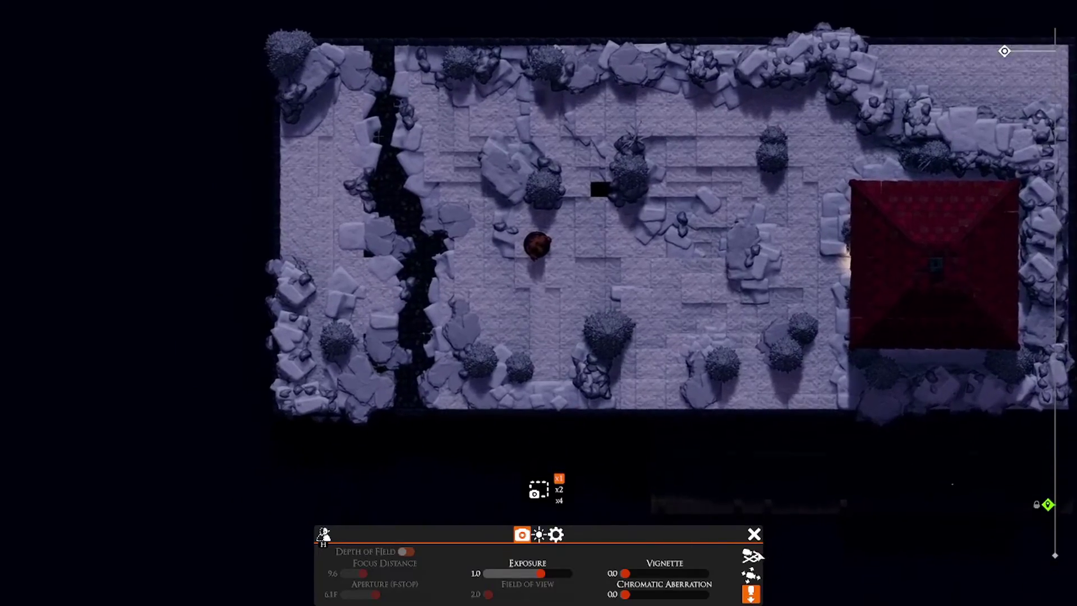
Return to the first photo camera type near the golem and leave photo mode.
{"action": "left_click", "coordinate": [751, 555]}
{"action": "right_click_drag", "start_coordinate": [613, 336], "coordinate": [668, 315]}
{"action": "key", "text": "d"}
{"action": "key", "text": "s"}
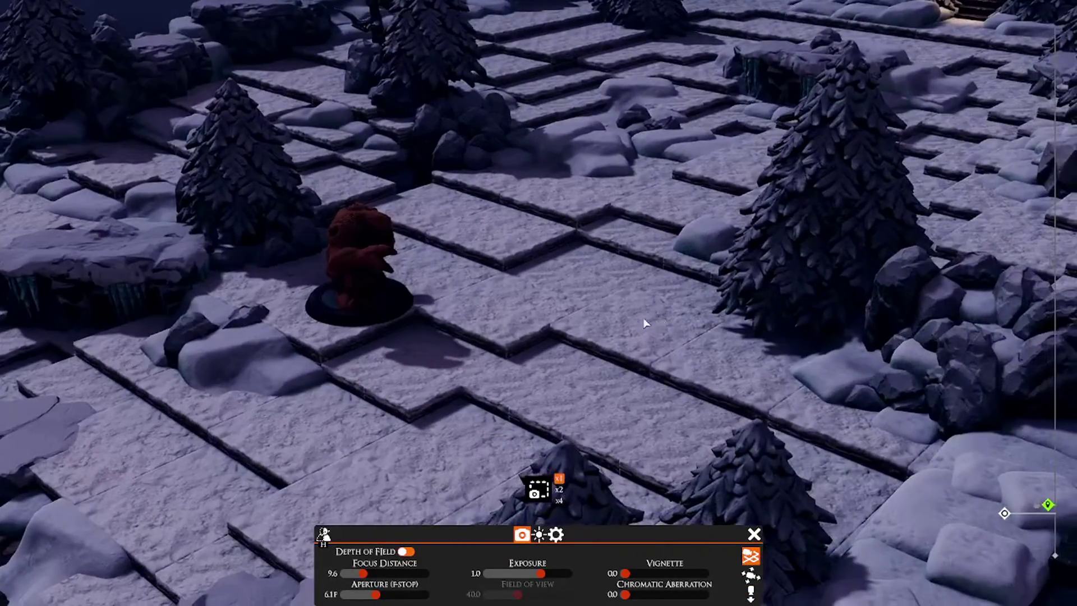
{"action": "key", "text": "Escape"}
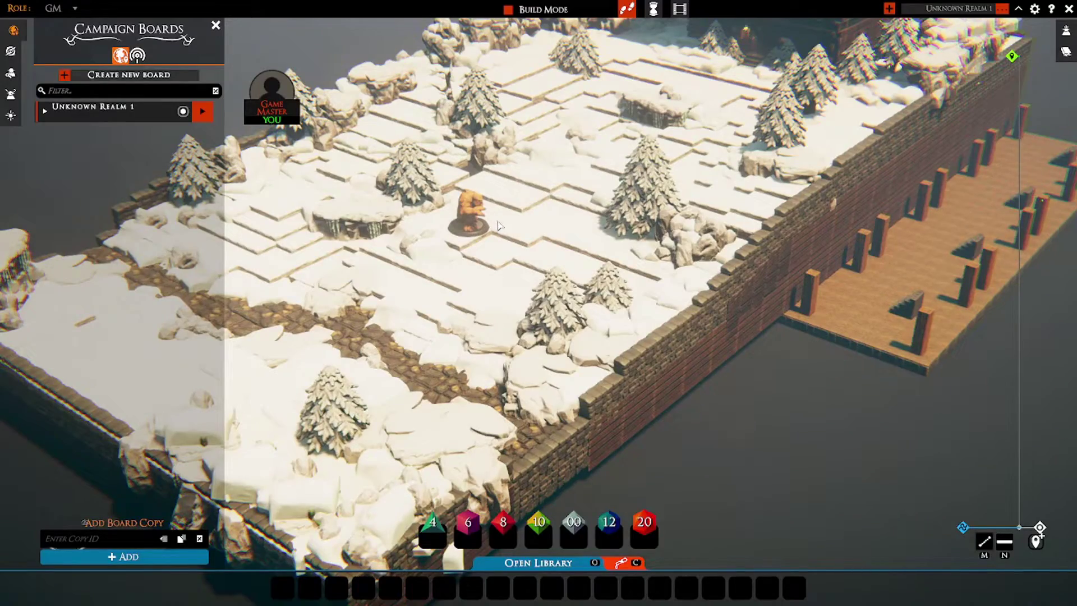
Turn Build Mode on over the golem's snowfield and switch it back off.
{"action": "right_click_drag", "start_coordinate": [667, 280], "coordinate": [563, 43]}
{"action": "key", "text": "a"}
{"action": "key", "text": "w"}
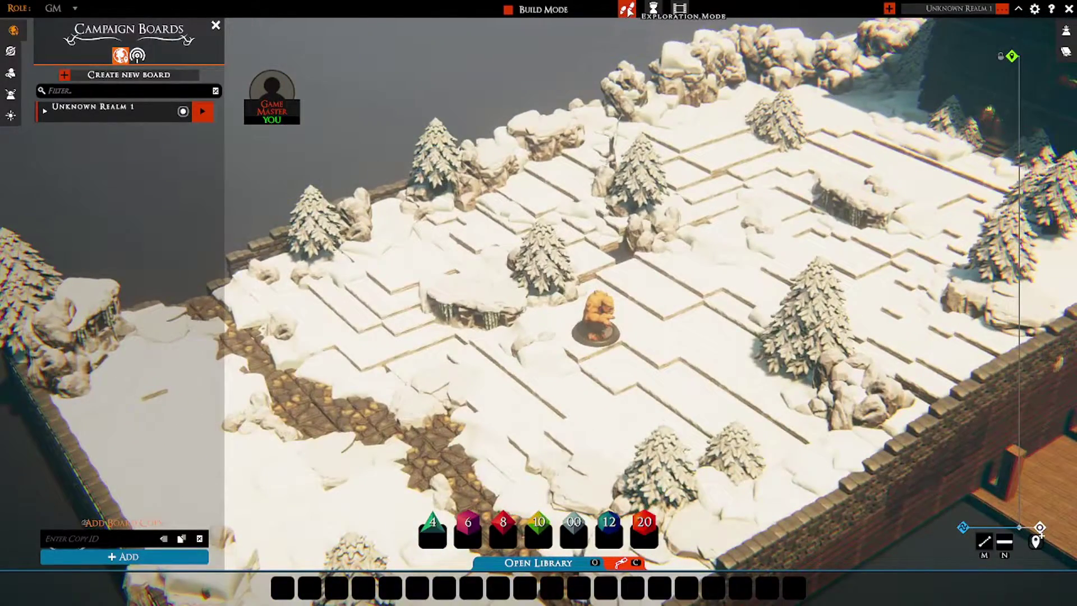
{"action": "left_click", "coordinate": [513, 14]}
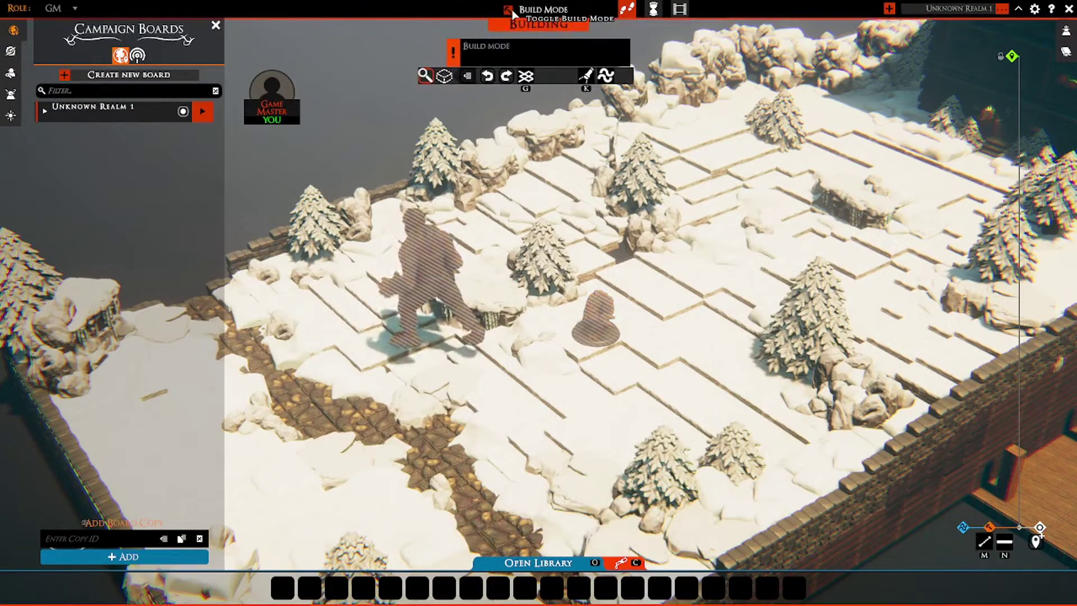
{"action": "right_click_drag", "start_coordinate": [161, 246], "coordinate": [148, 229]}
{"action": "key", "text": "d"}
{"action": "key", "text": "s"}
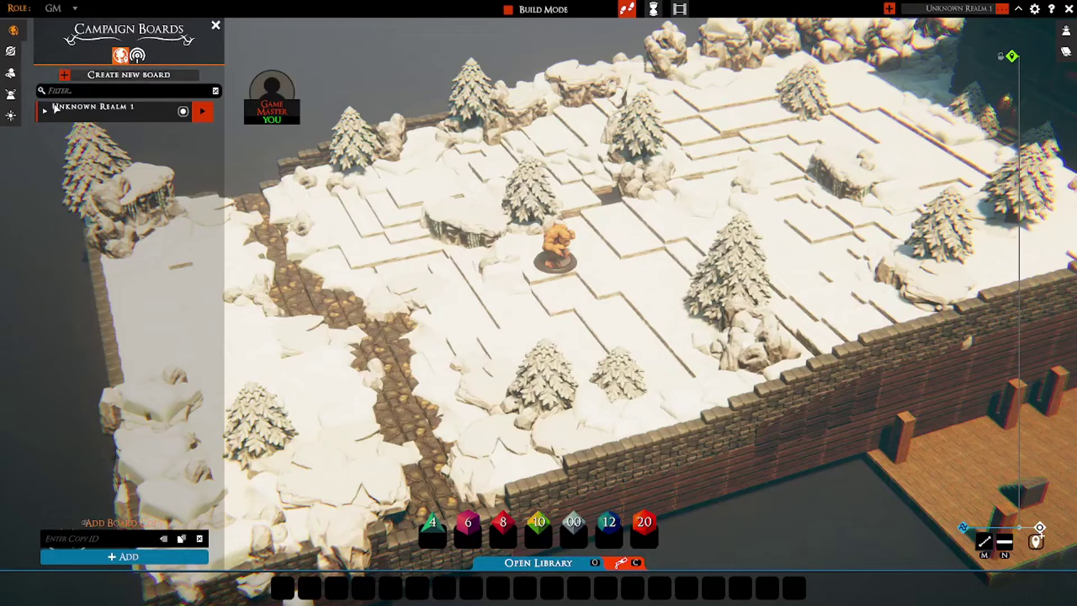
Open the Tutorials list and view the board between the golem and the red-roofed house.
{"action": "left_click", "coordinate": [16, 96]}
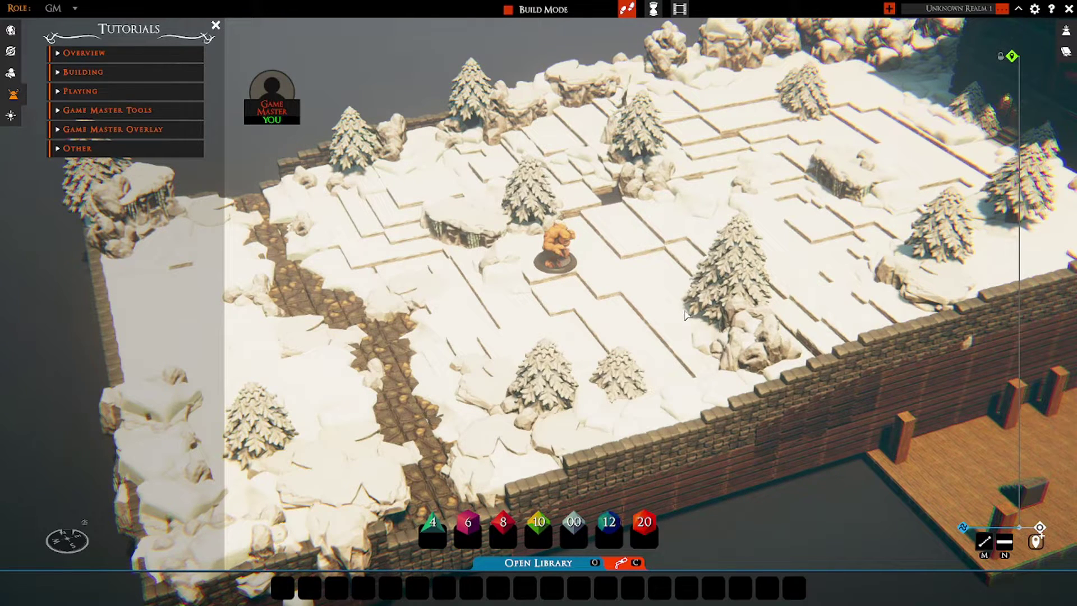
{"action": "right_click_drag", "start_coordinate": [517, 323], "coordinate": [569, 333]}
{"action": "key", "text": "w"}
{"action": "key", "text": "d"}
{"action": "key", "text": "a"}
{"action": "key", "text": "d"}
{"action": "key", "text": "w"}
{"action": "right_click_drag", "start_coordinate": [683, 344], "coordinate": [577, 332]}
{"action": "key", "text": "w"}
{"action": "scroll", "coordinate": [575, 331], "scroll_direction": "down", "scroll_amount": 3}
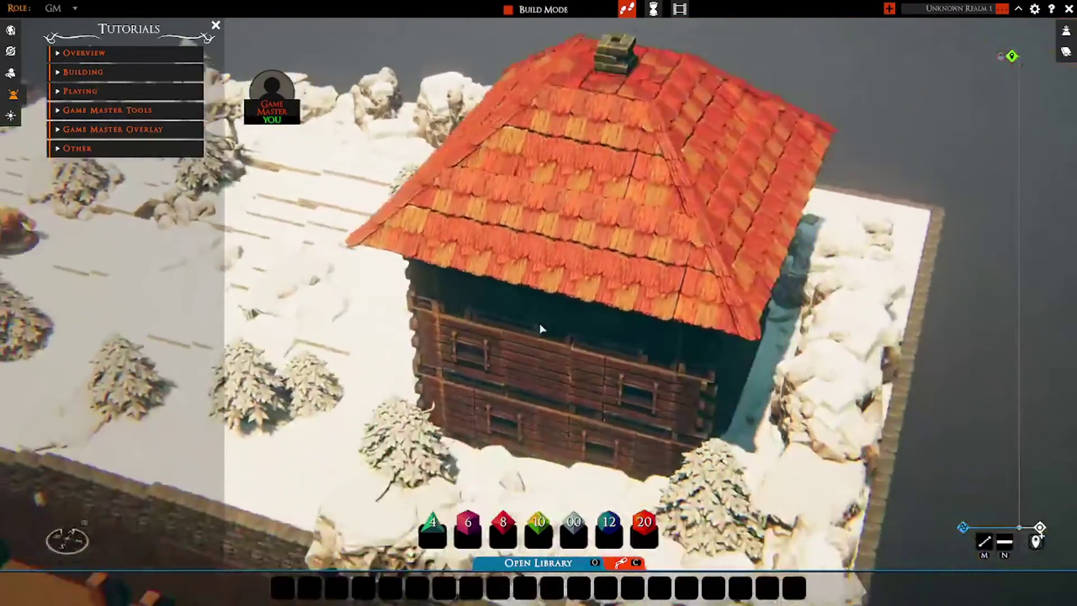
{"action": "key", "text": "a"}
{"action": "key", "text": "s"}
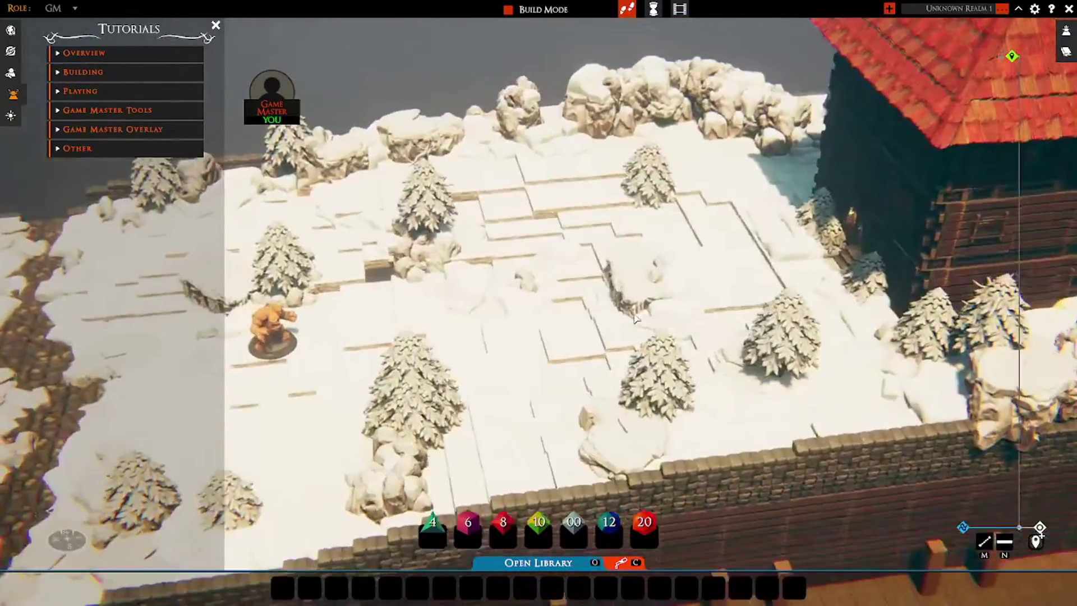
Inspect the rocky corner beside the red-roofed house and the snowfield around the golem.
{"action": "scroll", "coordinate": [636, 318], "scroll_direction": "down", "scroll_amount": 2}
{"action": "right_click_drag", "start_coordinate": [635, 318], "coordinate": [489, 333]}
{"action": "scroll", "coordinate": [489, 333], "scroll_direction": "up", "scroll_amount": 3}
{"action": "scroll", "coordinate": [489, 333], "scroll_direction": "down", "scroll_amount": 2}
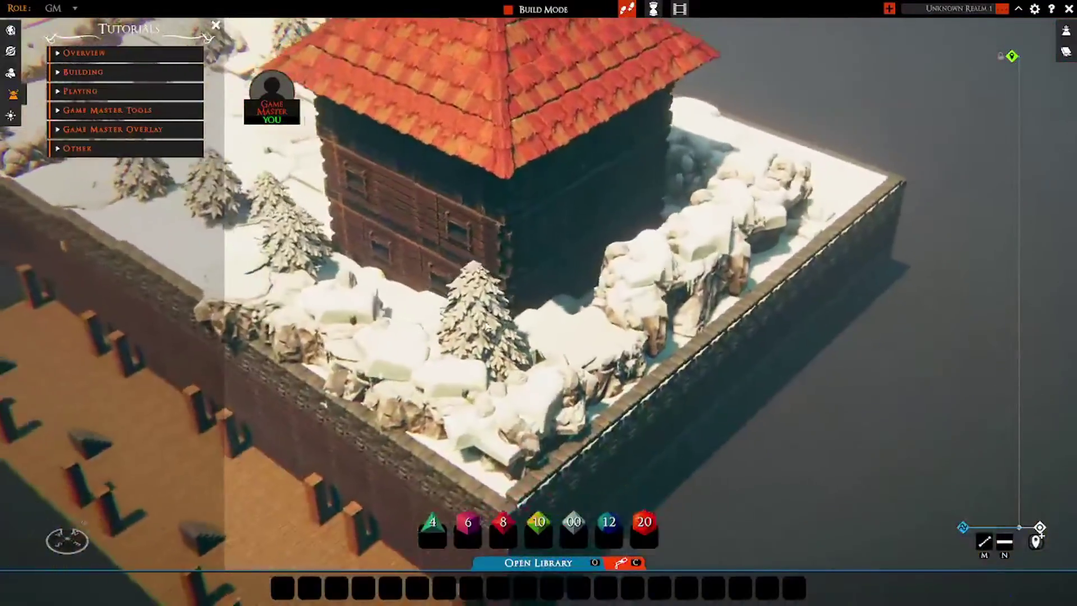
{"action": "key", "text": "a"}
{"action": "scroll", "coordinate": [601, 320], "scroll_direction": "up", "scroll_amount": 3}
{"action": "scroll", "coordinate": [602, 321], "scroll_direction": "down", "scroll_amount": 2}
{"action": "right_click_drag", "start_coordinate": [602, 320], "coordinate": [713, 325]}
{"action": "scroll", "coordinate": [872, 308], "scroll_direction": "up", "scroll_amount": 3}
{"action": "scroll", "coordinate": [872, 307], "scroll_direction": "down", "scroll_amount": 2}
{"action": "scroll", "coordinate": [713, 325], "scroll_direction": "up", "scroll_amount": 3}
{"action": "scroll", "coordinate": [713, 326], "scroll_direction": "down", "scroll_amount": 3}
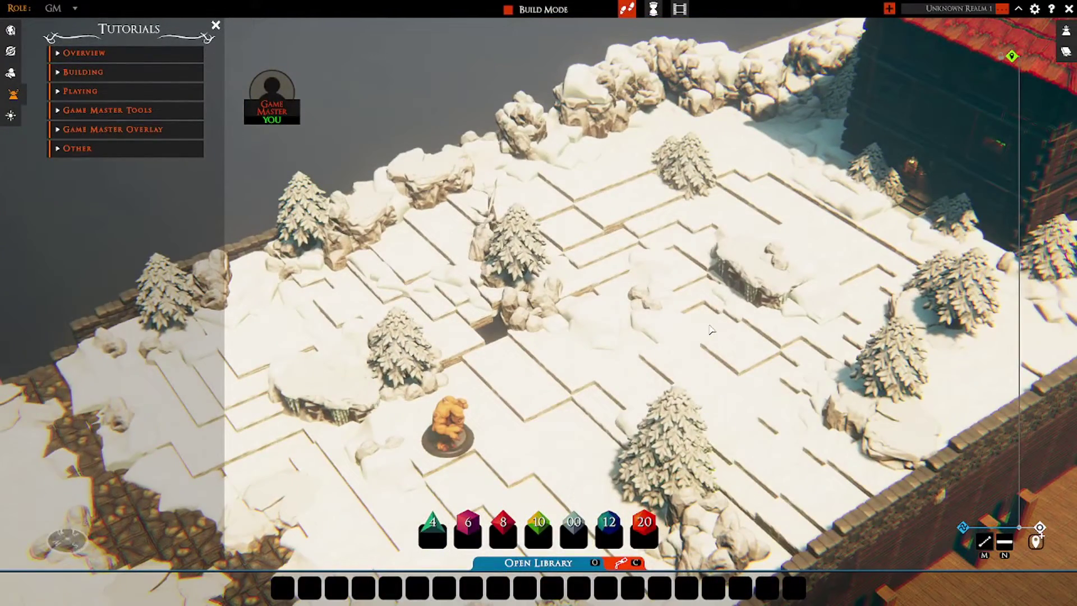
Inspect the house front, the edge wall and the wooden dock running alongside it.
{"action": "right_click_drag", "start_coordinate": [710, 329], "coordinate": [1064, 301]}
{"action": "key", "text": "s"}
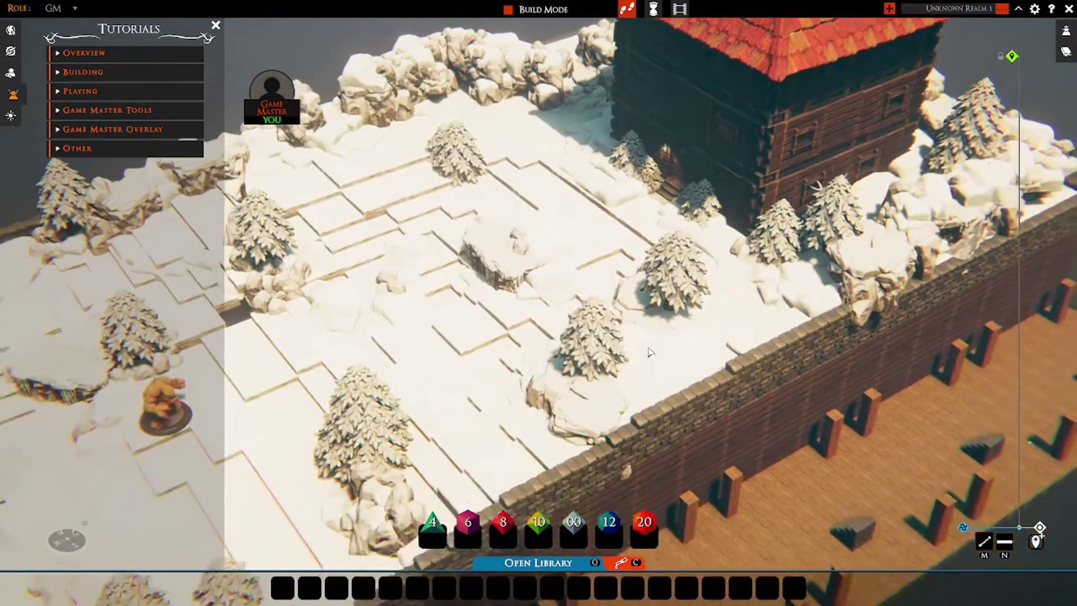
{"action": "key", "text": "a"}
{"action": "right_click_drag", "start_coordinate": [588, 332], "coordinate": [681, 324]}
{"action": "key", "text": "w"}
{"action": "key", "text": "d"}
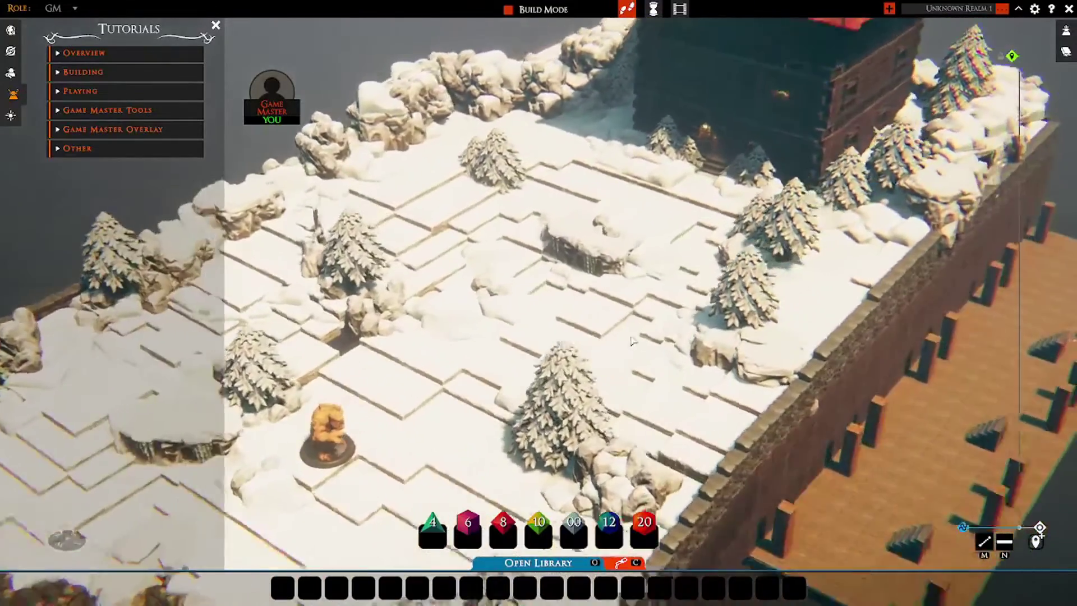
{"action": "scroll", "coordinate": [588, 346], "scroll_direction": "up", "scroll_amount": 5}
{"action": "key", "text": "a"}
{"action": "right_click_drag", "start_coordinate": [590, 347], "coordinate": [620, 345]}
{"action": "key", "text": "s"}
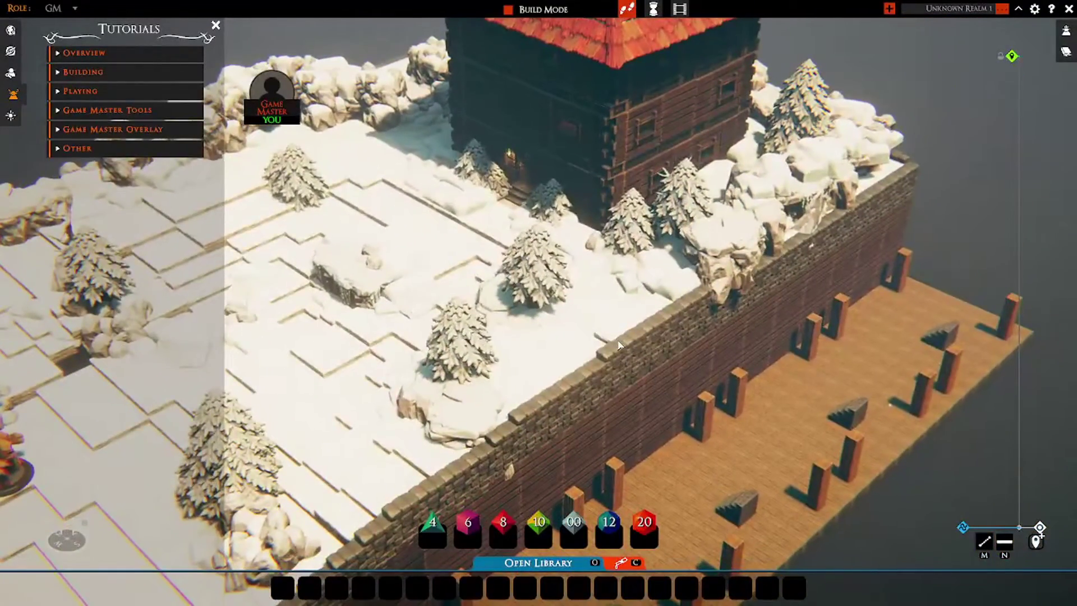
Switch to the browser, return from Old Saint Nick's Workshop to Tales Tavern's slab archive, and browse the listed slabs and boards.
{"action": "key", "text": "alt+Tab"}
{"action": "key", "text": "alt+Tab"}
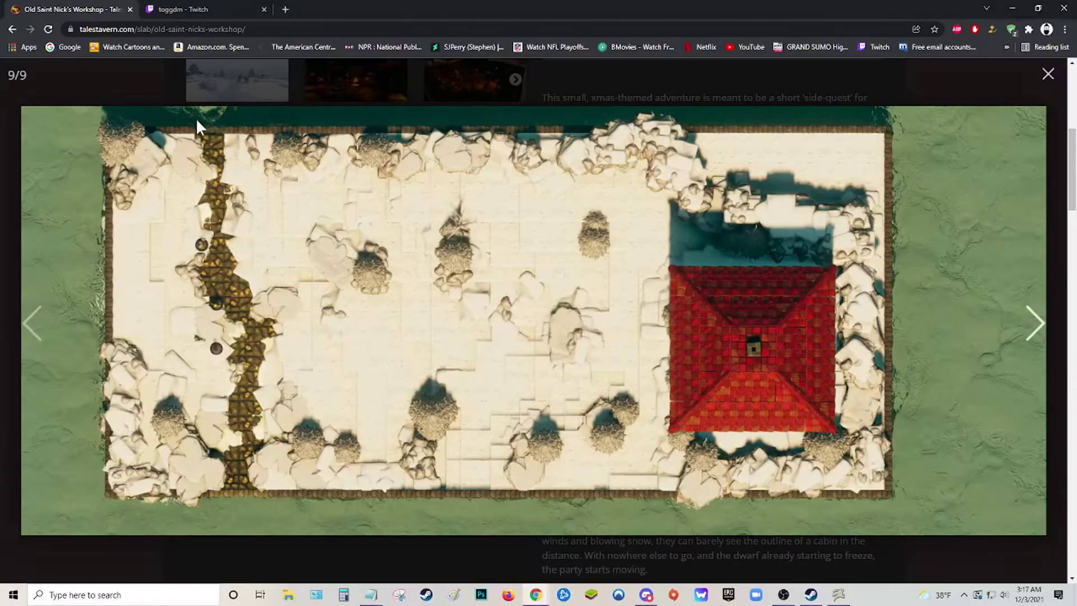
{"action": "left_click", "coordinate": [14, 29]}
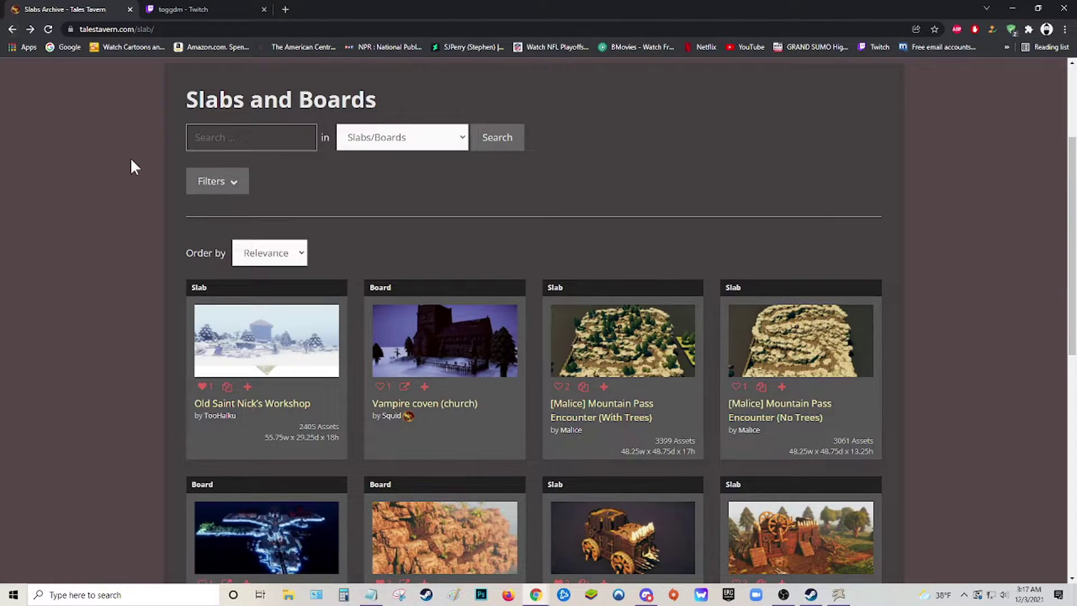
{"action": "scroll", "coordinate": [117, 154], "scroll_direction": "up", "scroll_amount": 3}
{"action": "scroll", "coordinate": [119, 163], "scroll_direction": "down", "scroll_amount": 10}
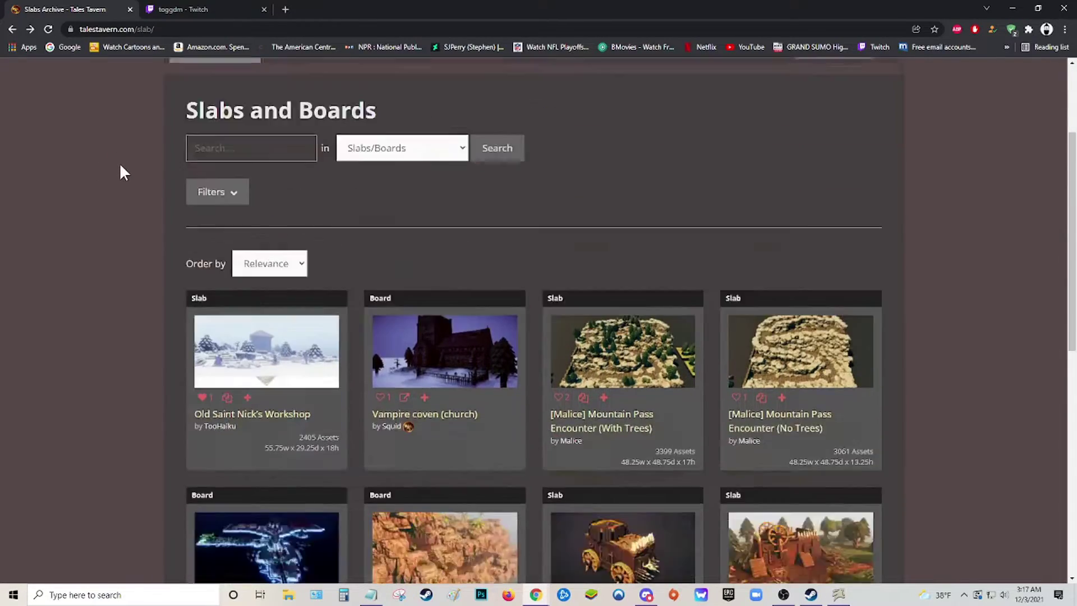
{"action": "scroll", "coordinate": [120, 163], "scroll_direction": "up", "scroll_amount": 5}
{"action": "scroll", "coordinate": [119, 165], "scroll_direction": "up", "scroll_amount": 3}
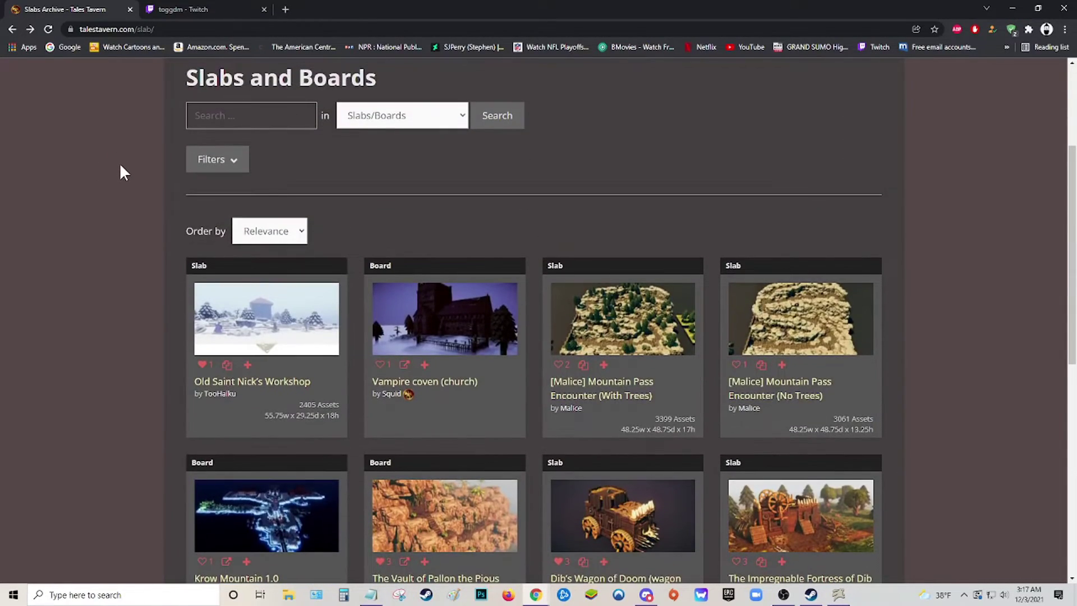
{"action": "scroll", "coordinate": [62, 325], "scroll_direction": "down", "scroll_amount": 2}
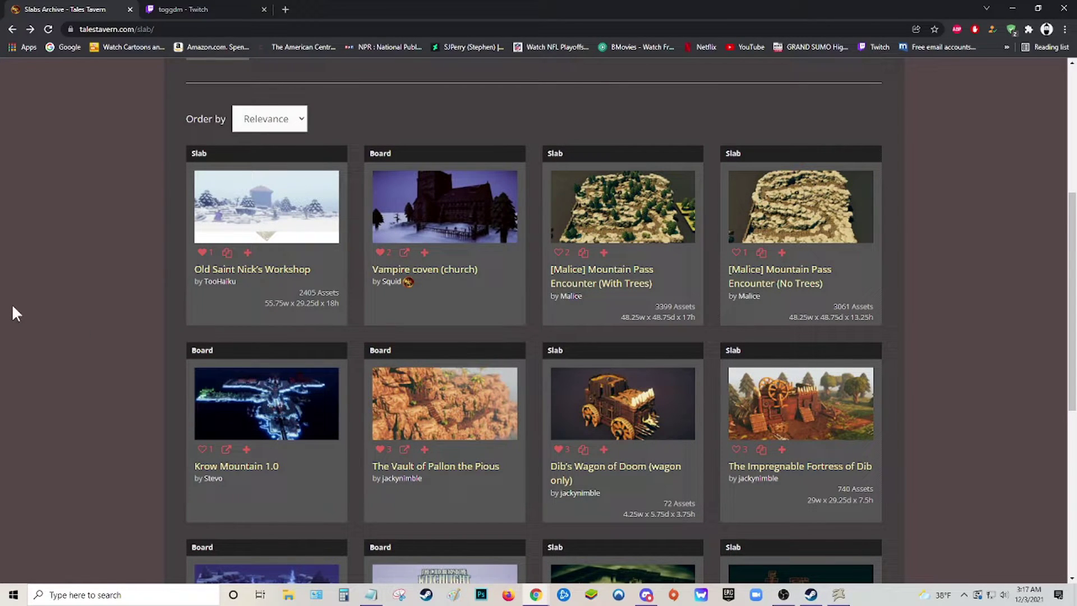
Open the Vampire coven (church) board page, read its description and details, and return to the slab archive.
{"action": "left_click", "coordinate": [409, 217]}
{"action": "scroll", "coordinate": [134, 349], "scroll_direction": "down", "scroll_amount": 10}
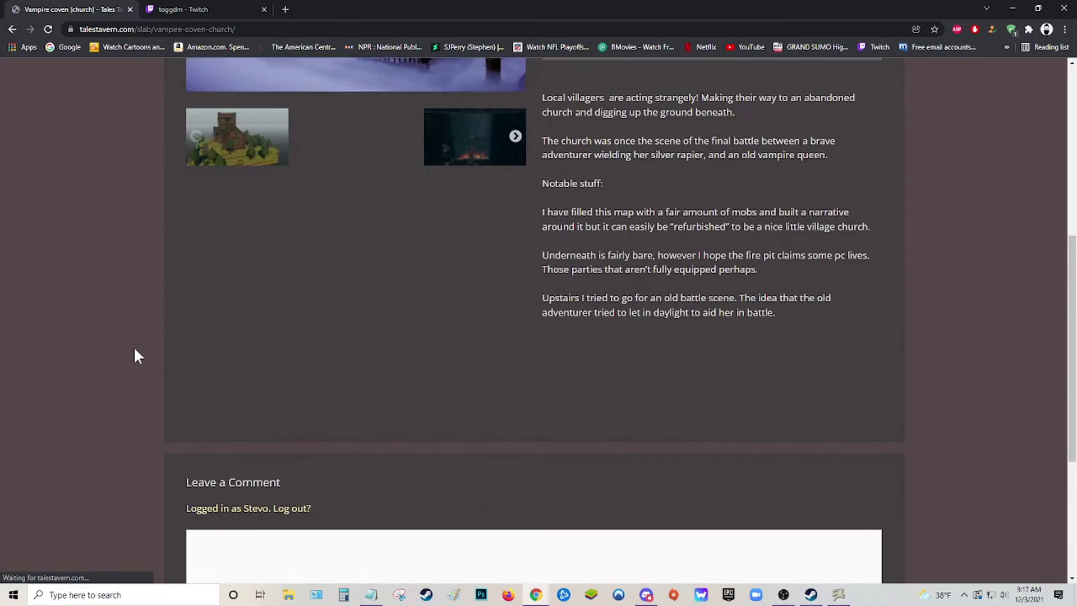
{"action": "scroll", "coordinate": [534, 320], "scroll_direction": "up", "scroll_amount": 9}
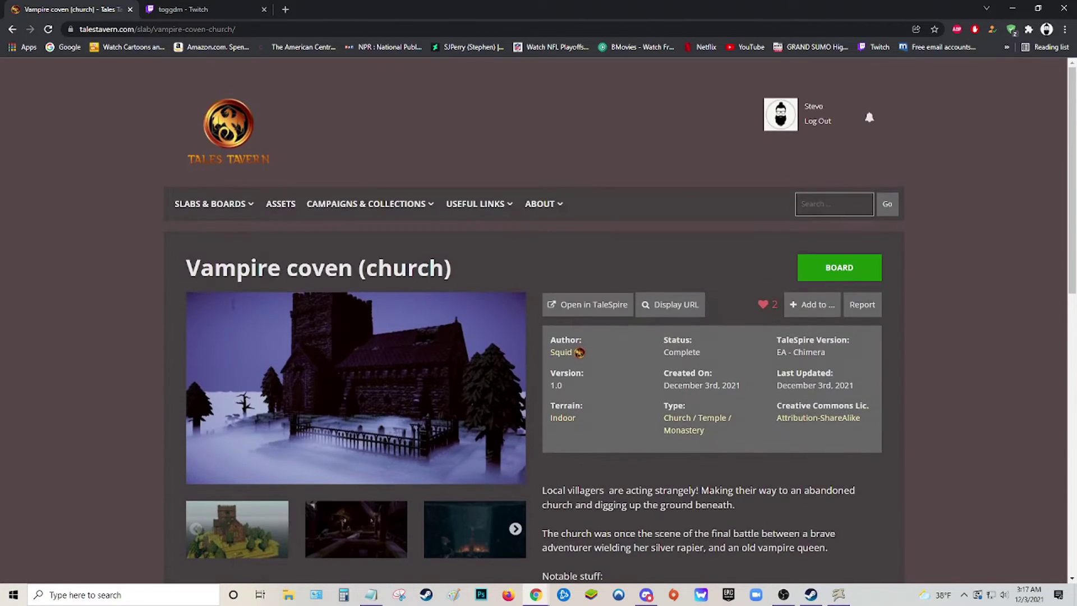
{"action": "left_click", "coordinate": [12, 29]}
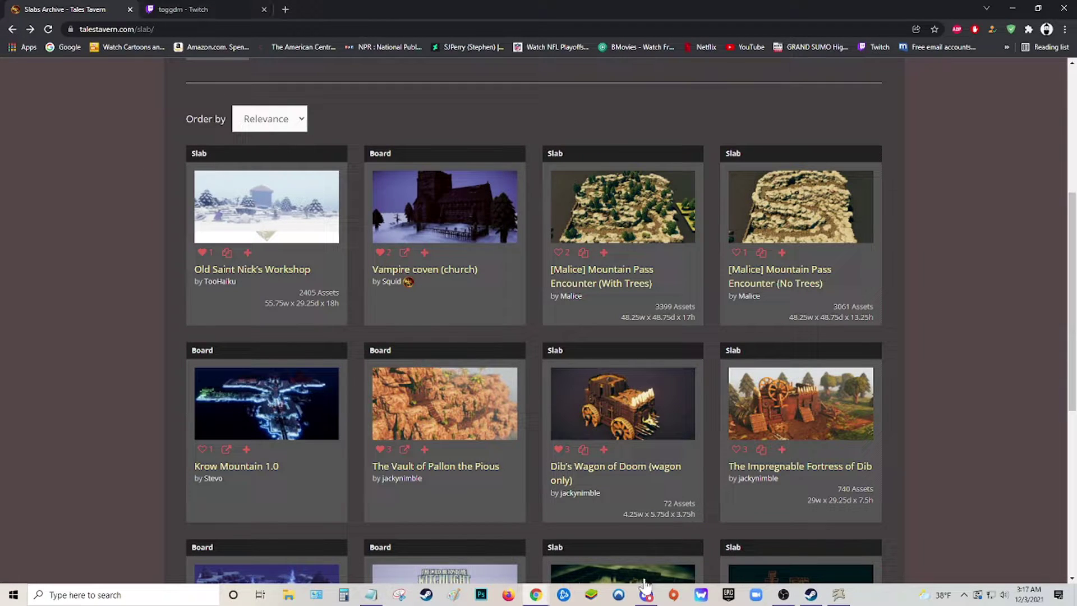
Switch to Discord and look through the TaleSpire server's channel list and the stream posts in talespire-streams.
{"action": "left_click", "coordinate": [646, 596]}
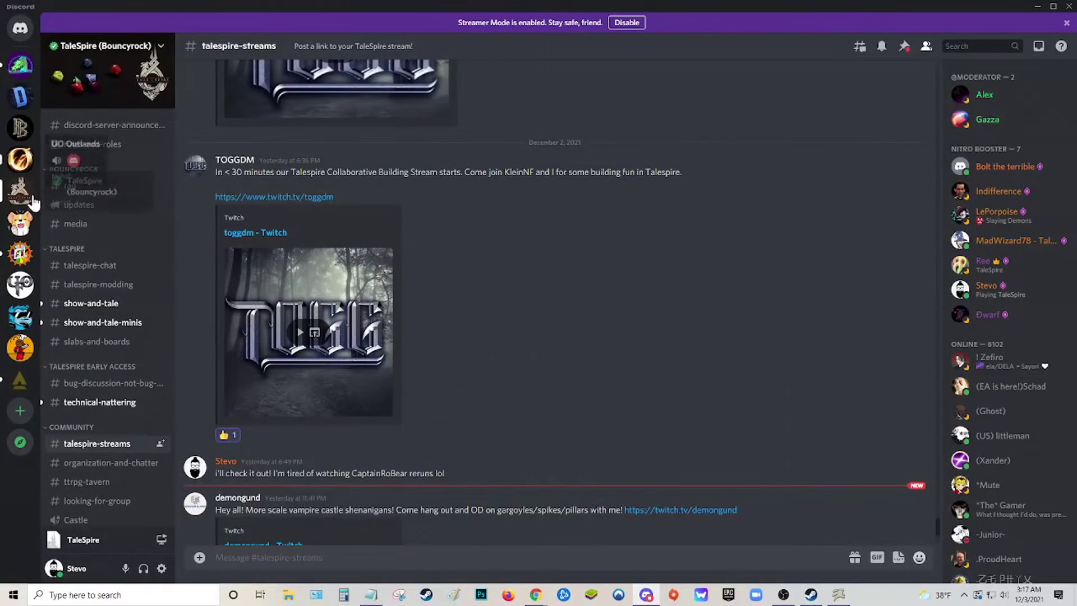
{"action": "scroll", "coordinate": [154, 429], "scroll_direction": "down", "scroll_amount": 3}
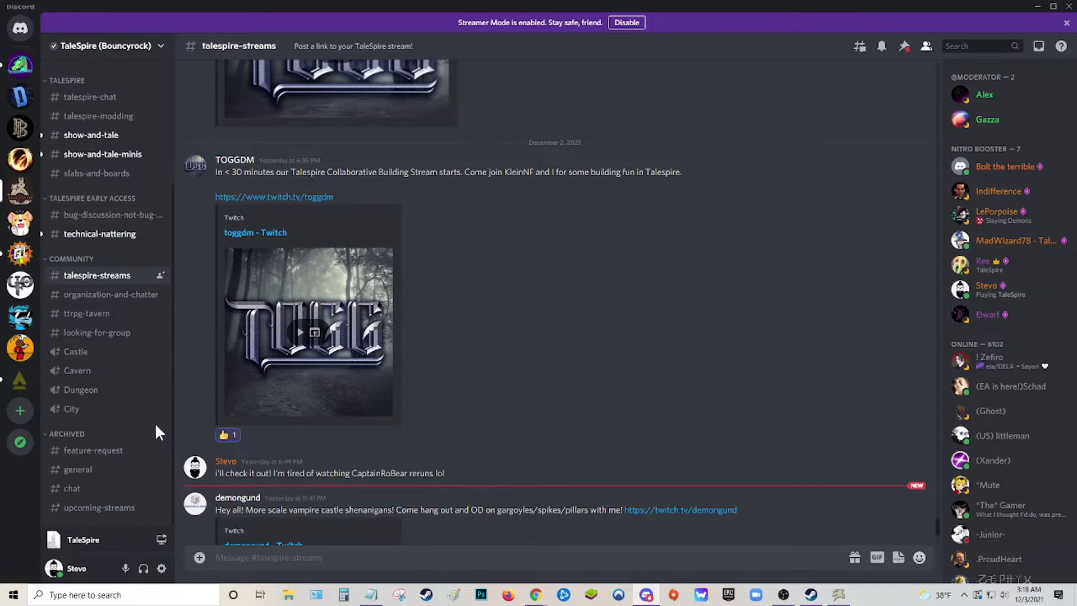
{"action": "scroll", "coordinate": [117, 437], "scroll_direction": "up", "scroll_amount": 3}
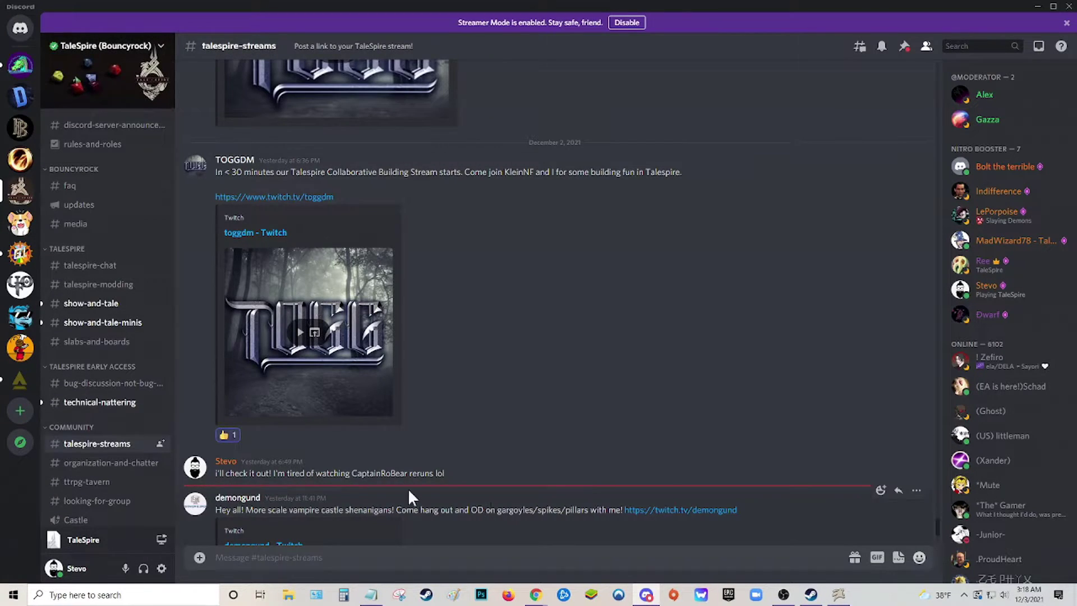
{"action": "scroll", "coordinate": [454, 490], "scroll_direction": "down", "scroll_amount": 4}
{"action": "scroll", "coordinate": [453, 496], "scroll_direction": "up", "scroll_amount": 8}
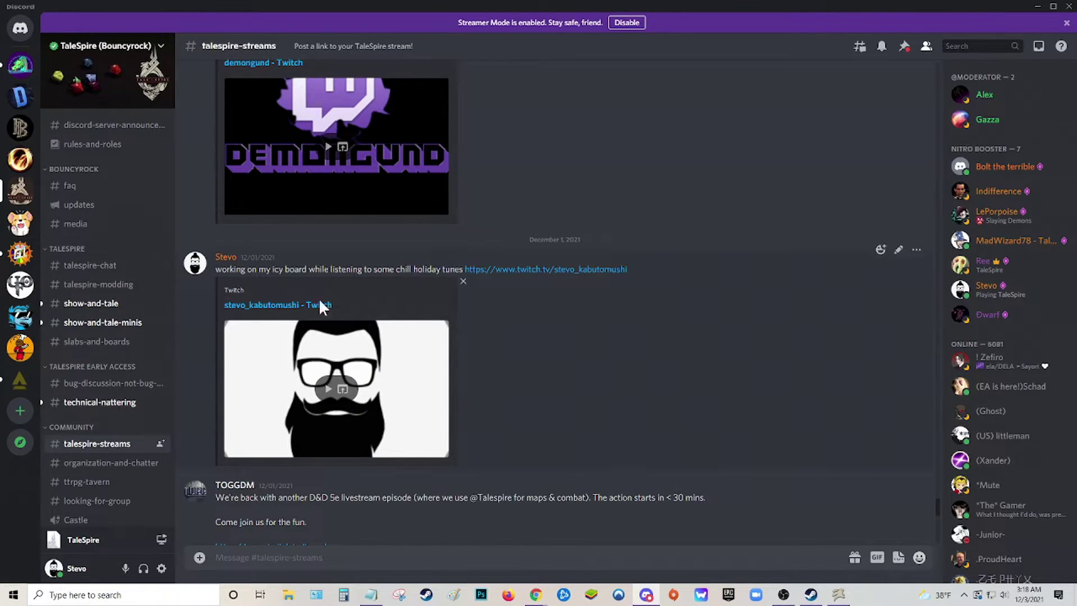
{"action": "scroll", "coordinate": [139, 344], "scroll_direction": "down", "scroll_amount": 3}
Switch back to the browser and look over the slabs and boards listed in the Tales Tavern archive.
{"action": "key", "text": "alt+Tab"}
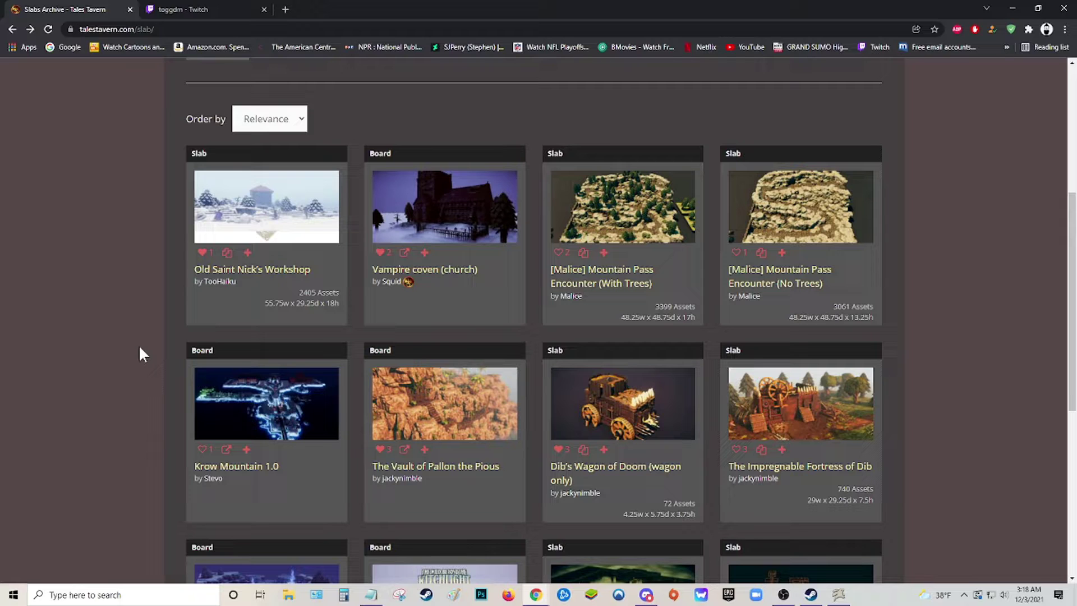
{"action": "scroll", "coordinate": [45, 345], "scroll_direction": "down", "scroll_amount": 5}
{"action": "scroll", "coordinate": [45, 346], "scroll_direction": "up", "scroll_amount": 2}
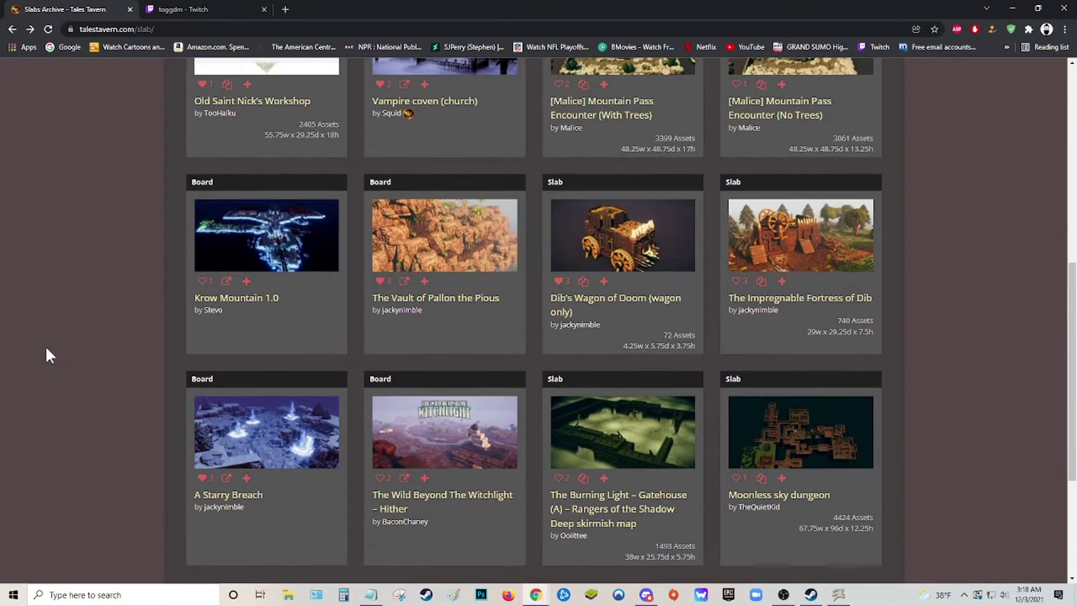
{"action": "scroll", "coordinate": [47, 349], "scroll_direction": "up", "scroll_amount": 2}
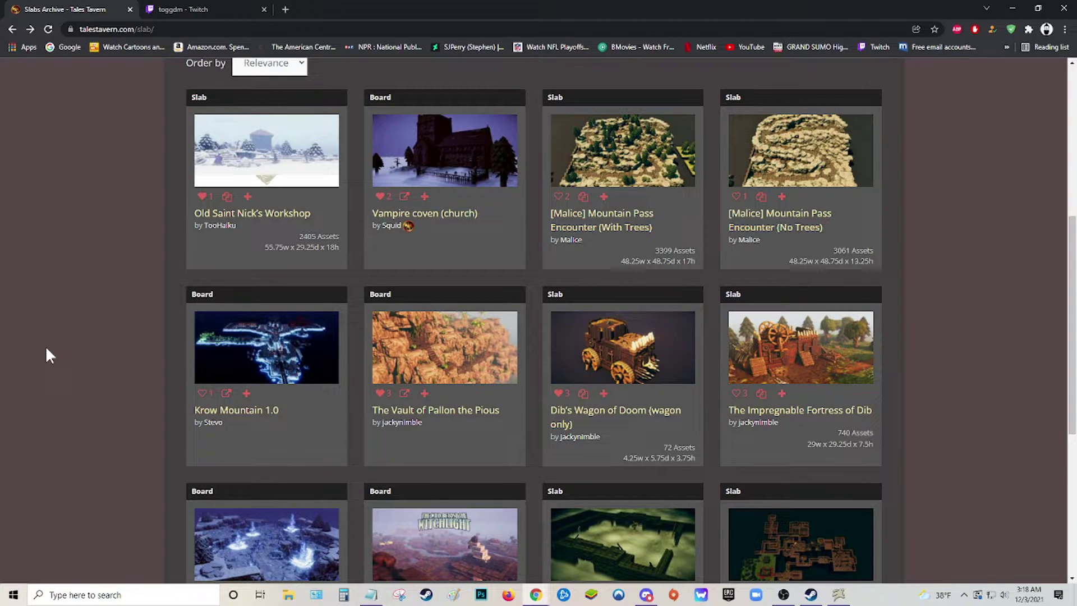
{"action": "scroll", "coordinate": [45, 346], "scroll_direction": "up", "scroll_amount": 6}
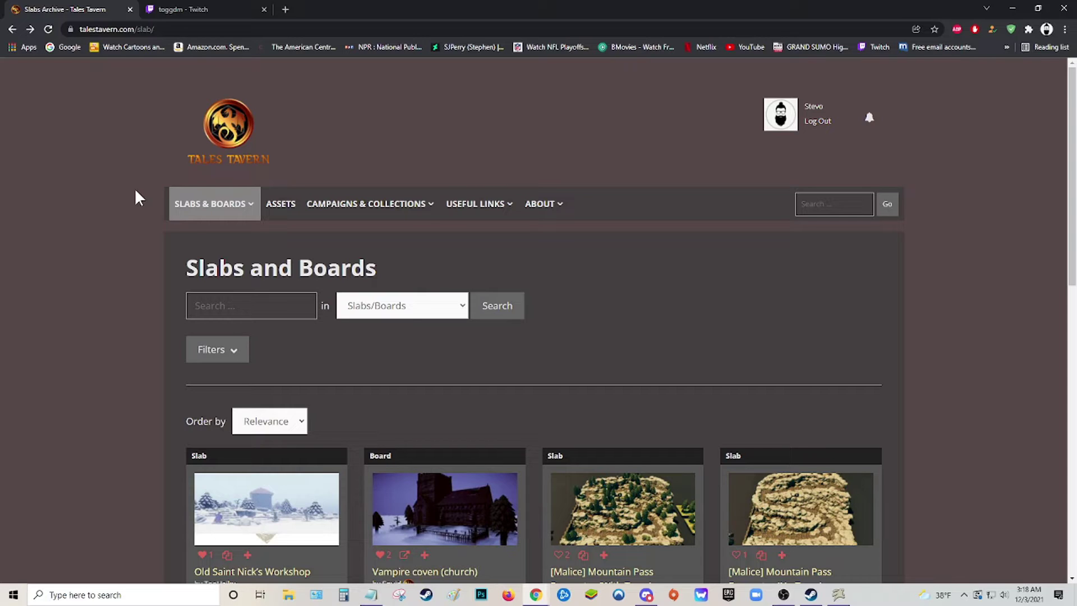
{"action": "scroll", "coordinate": [143, 223], "scroll_direction": "down", "scroll_amount": 10}
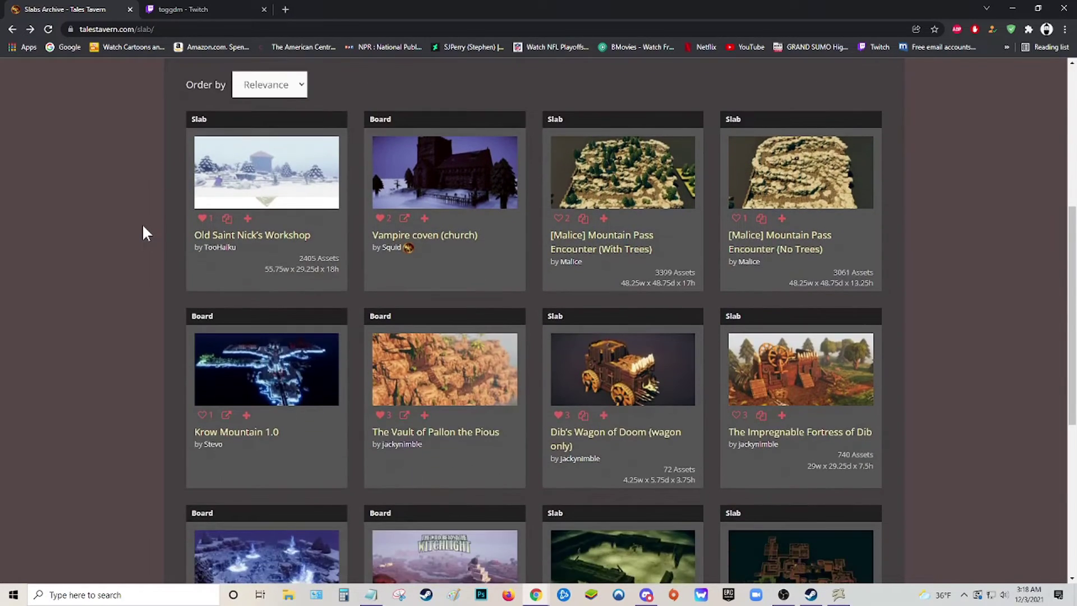
Switch to TaleSpire, view the snowy board's edge wall and wooden dock, and start switching to the Discord window.
{"action": "left_click", "coordinate": [839, 594]}
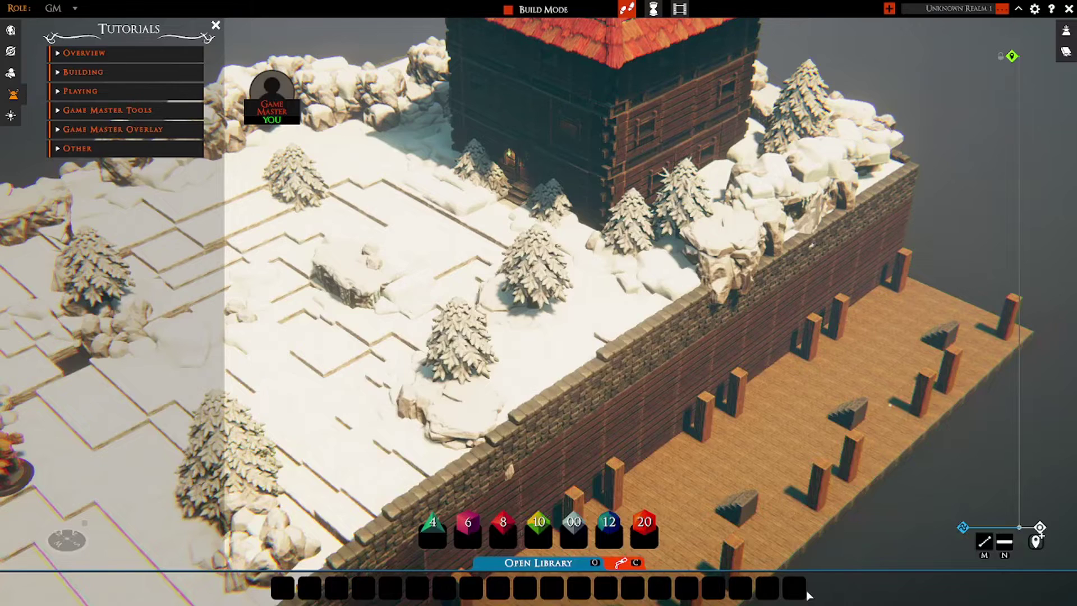
{"action": "middle_click_drag", "start_coordinate": [627, 388], "coordinate": [592, 386]}
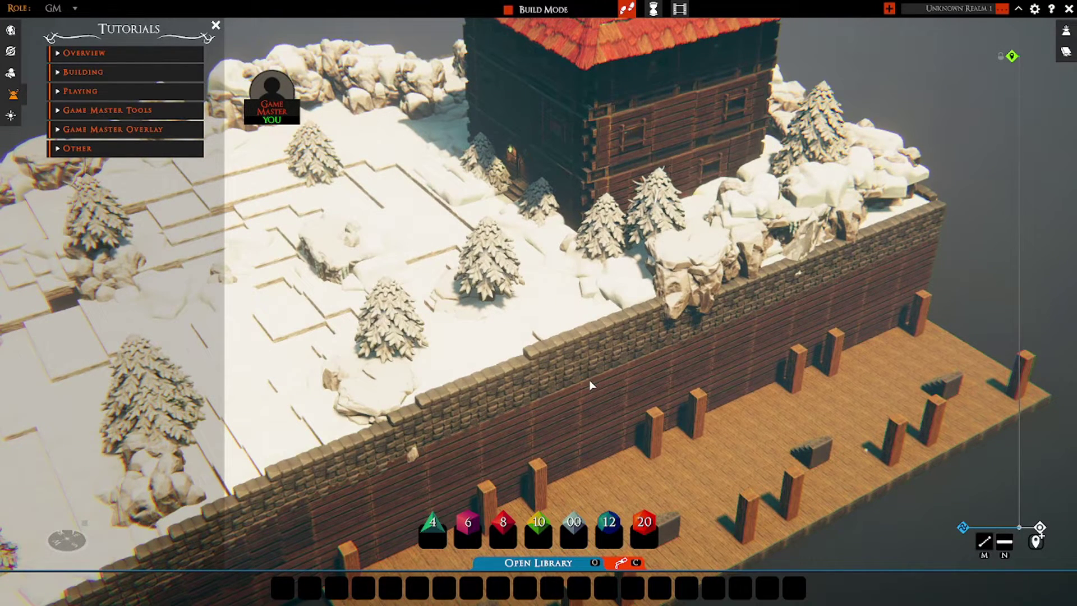
{"action": "key", "text": "alt+Tab"}
{"action": "key", "text": "alt+Tab"}
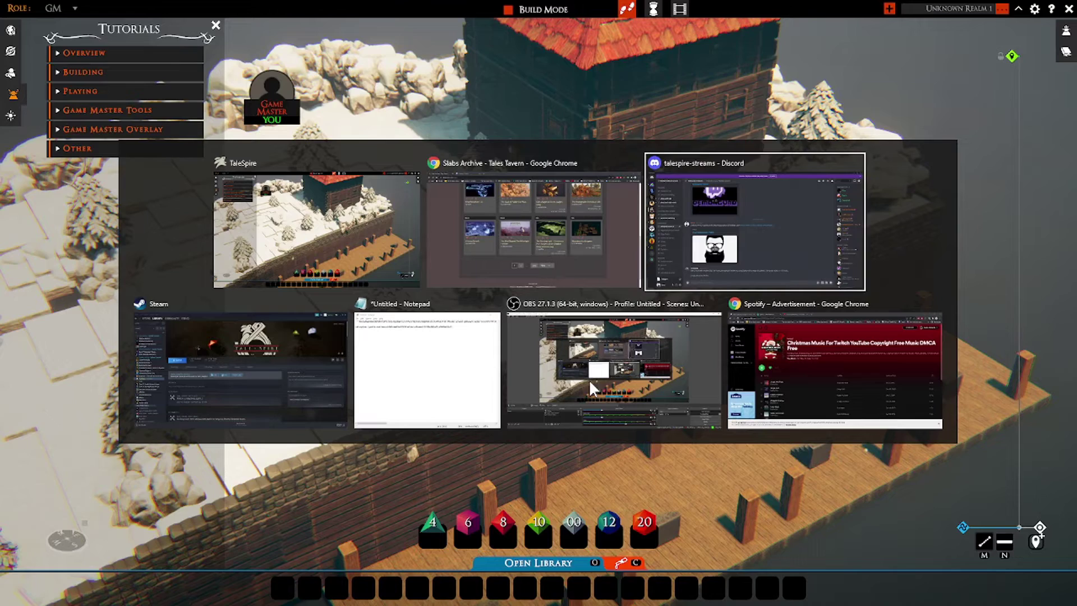